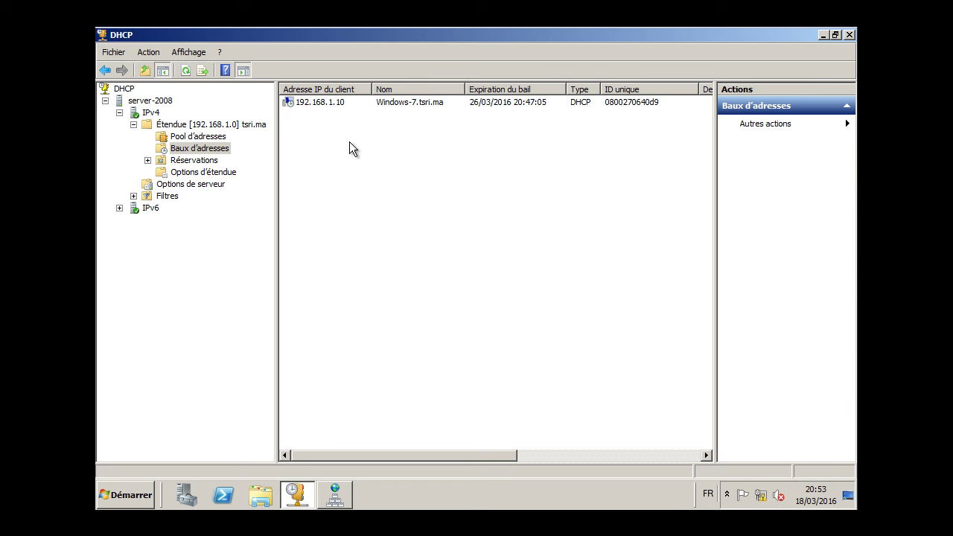
# On the Windows 7 client, ping 192.168.1.254 and confirm 0% loss, then return to Server 2008
pyautogui.moveTo(432, 521)
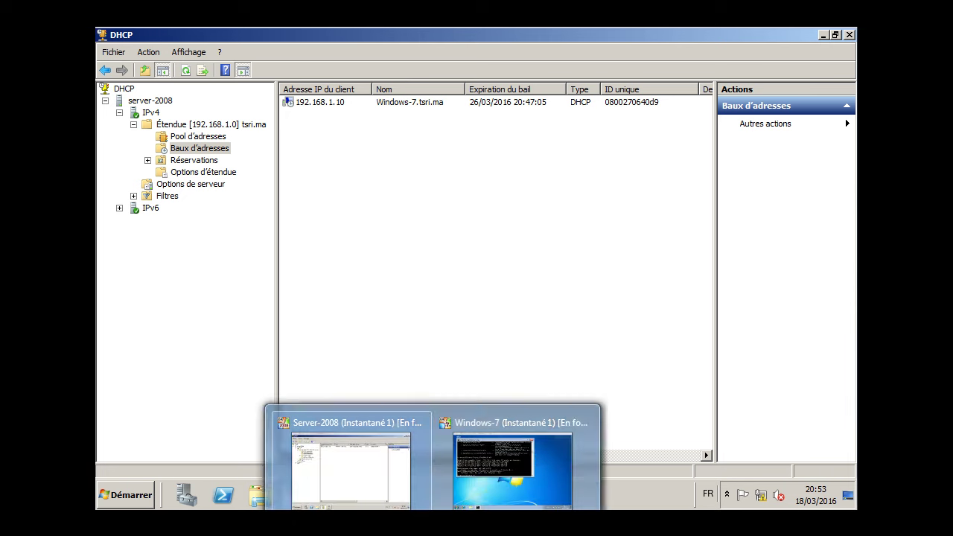
pyautogui.click(533, 456)
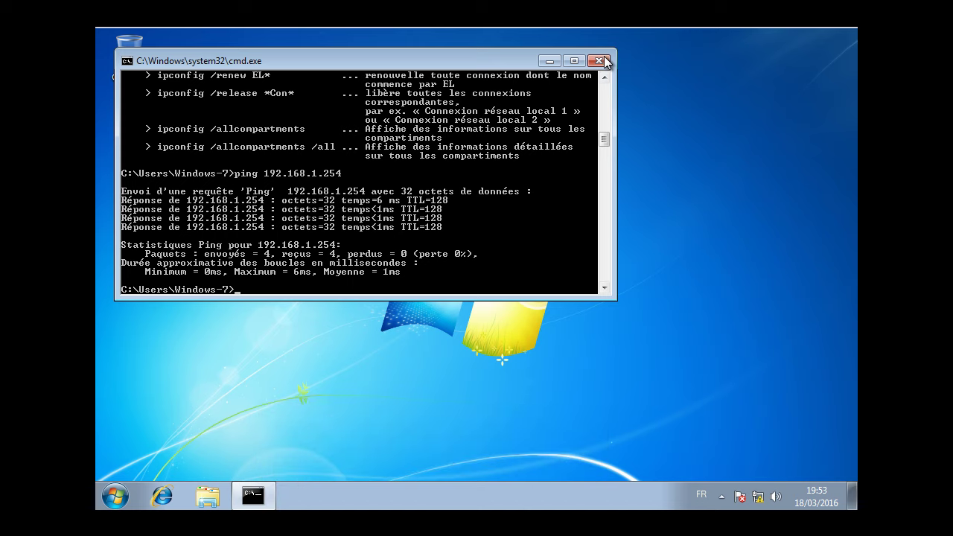
pyautogui.click(600, 60)
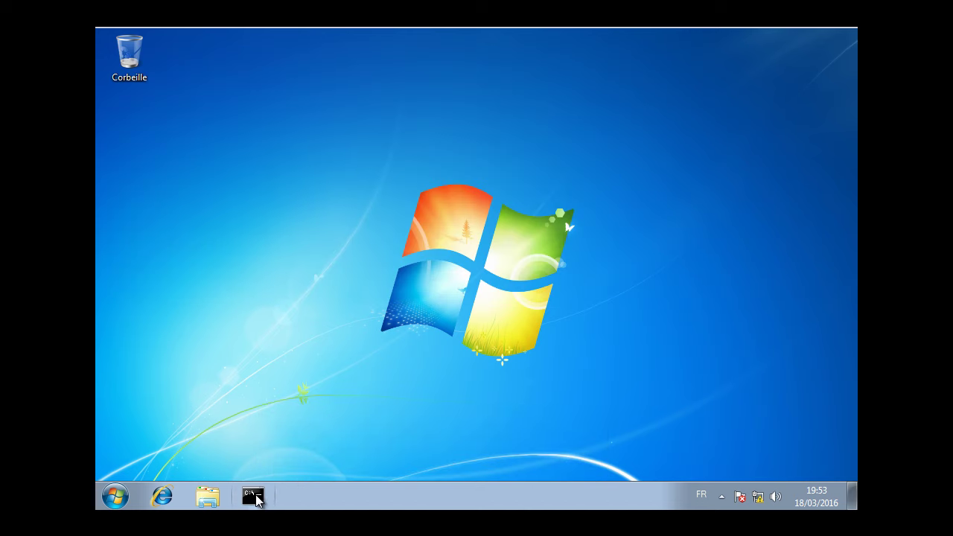
pyautogui.click(253, 495)
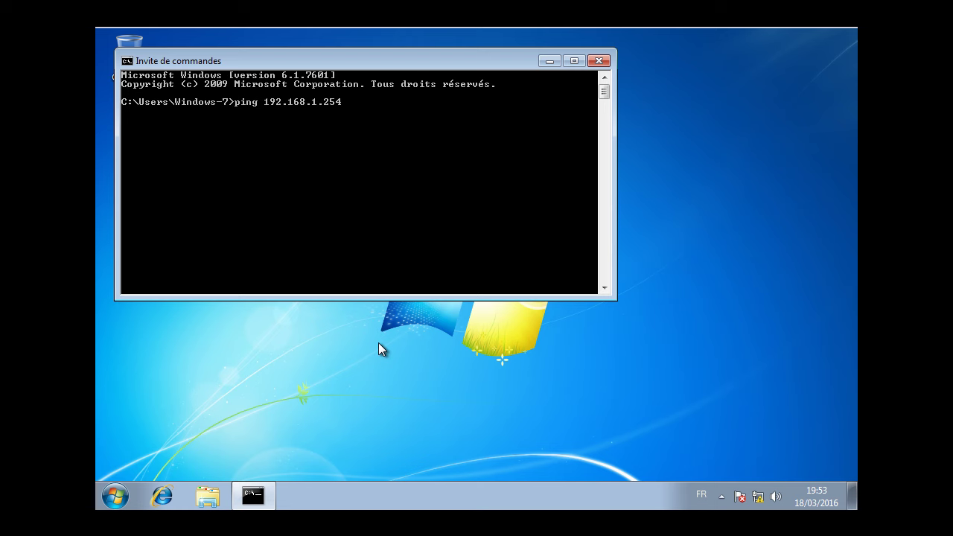
pyautogui.press('Return')
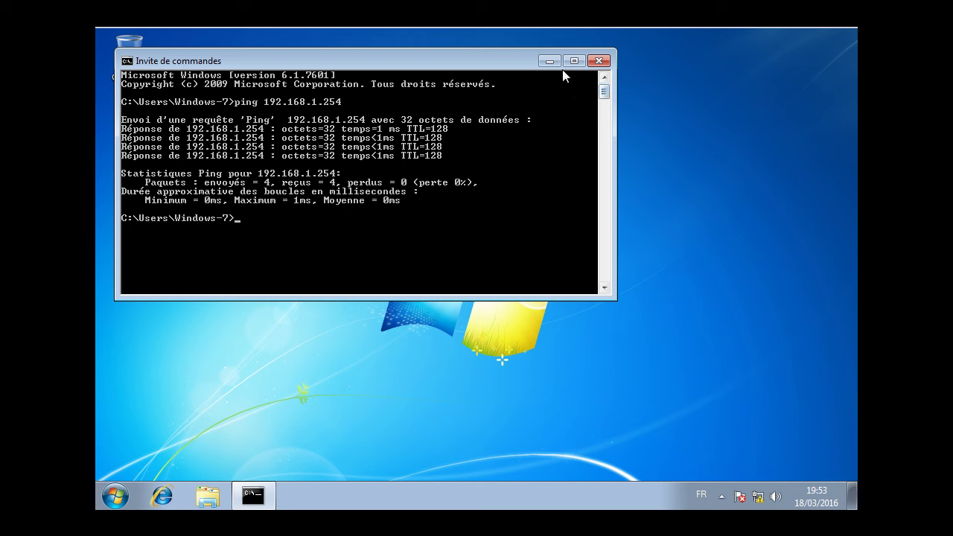
pyautogui.click(599, 61)
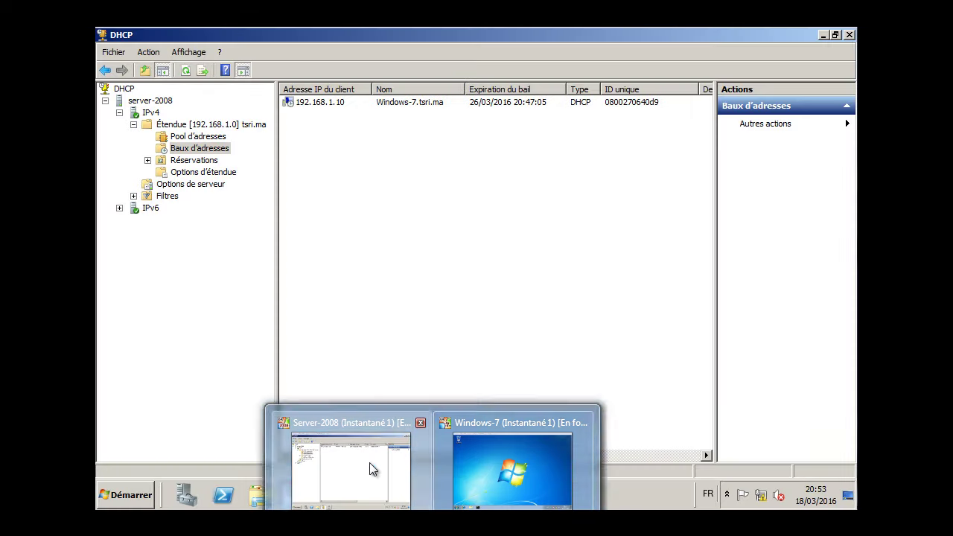
pyautogui.click(370, 463)
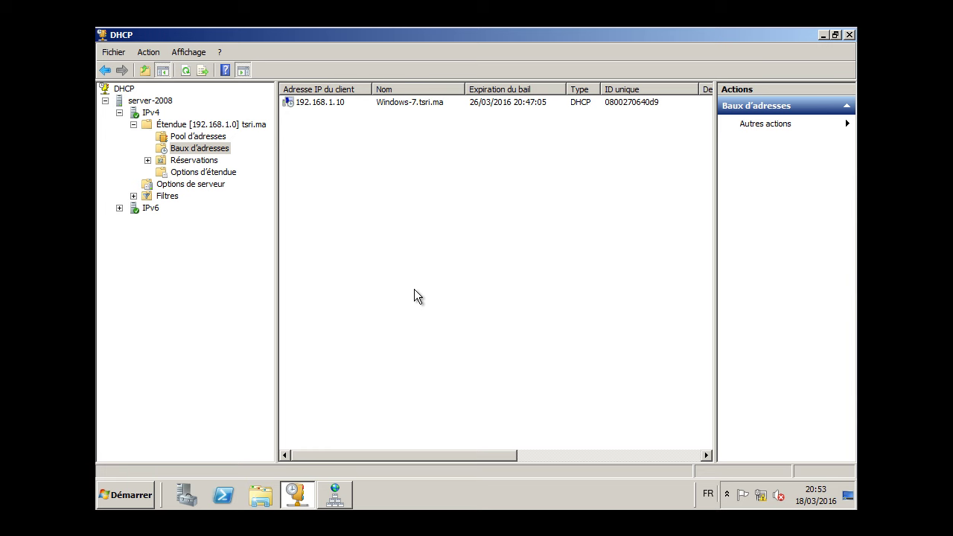
# Run dcpromo from the Run box to launch the AD DS Installation Wizard
pyautogui.press('super+r')
pyautogui.write('d')
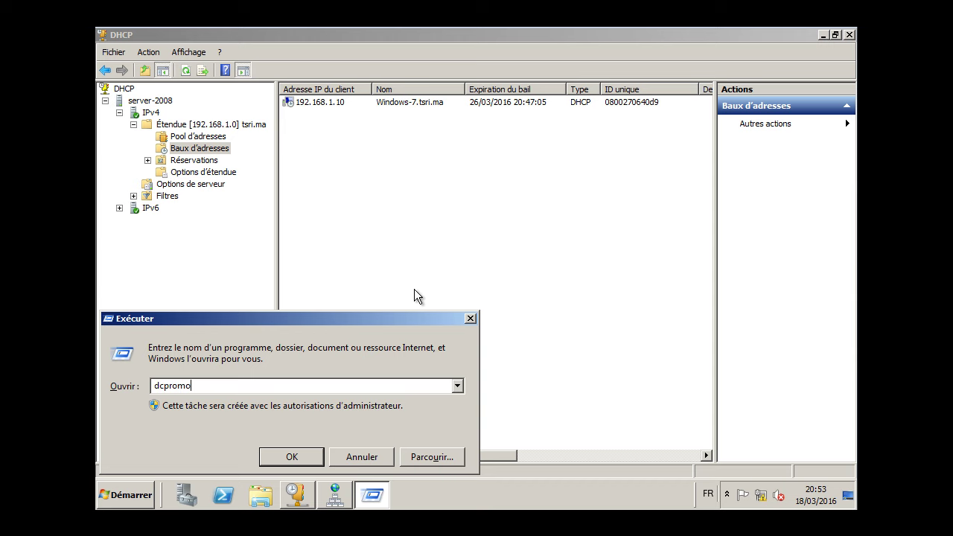
pyautogui.press('Return')
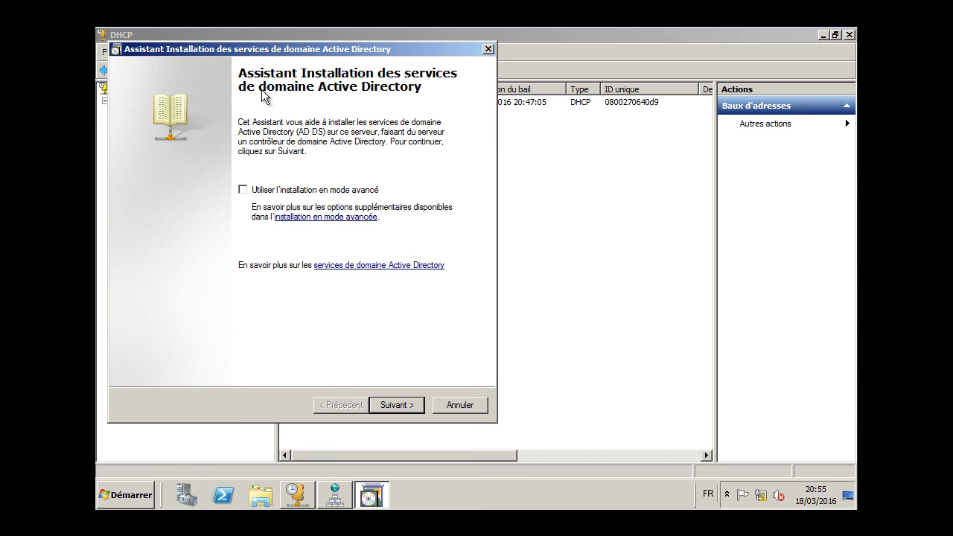
# Pass the welcome and compatibility pages and choose 'Créer un domaine dans une nouvelle forêt'
pyautogui.click(390, 409)
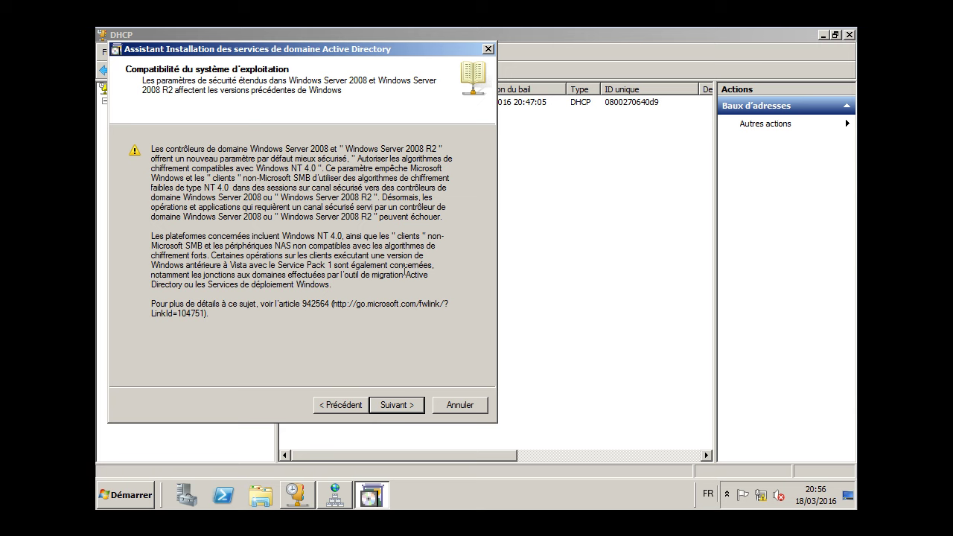
pyautogui.click(396, 404)
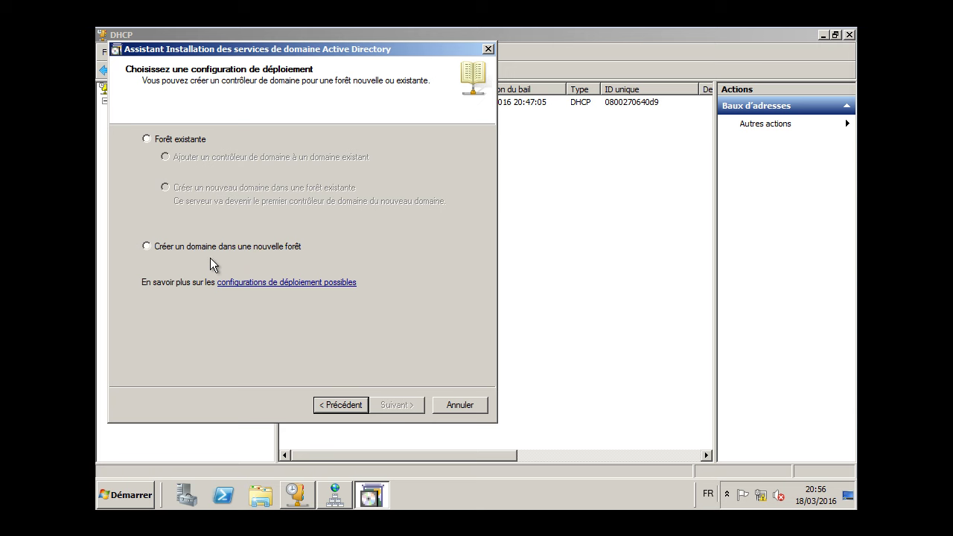
pyautogui.click(170, 249)
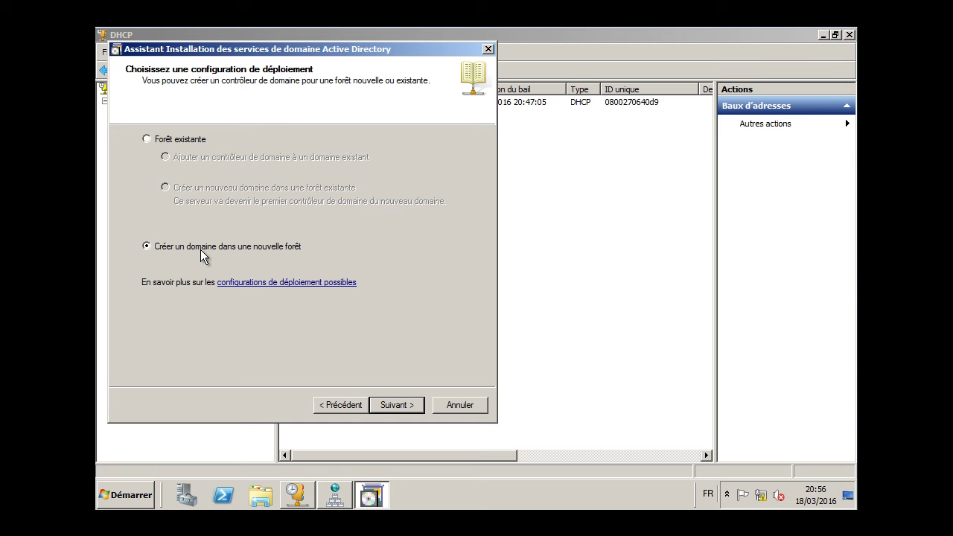
pyautogui.click(395, 406)
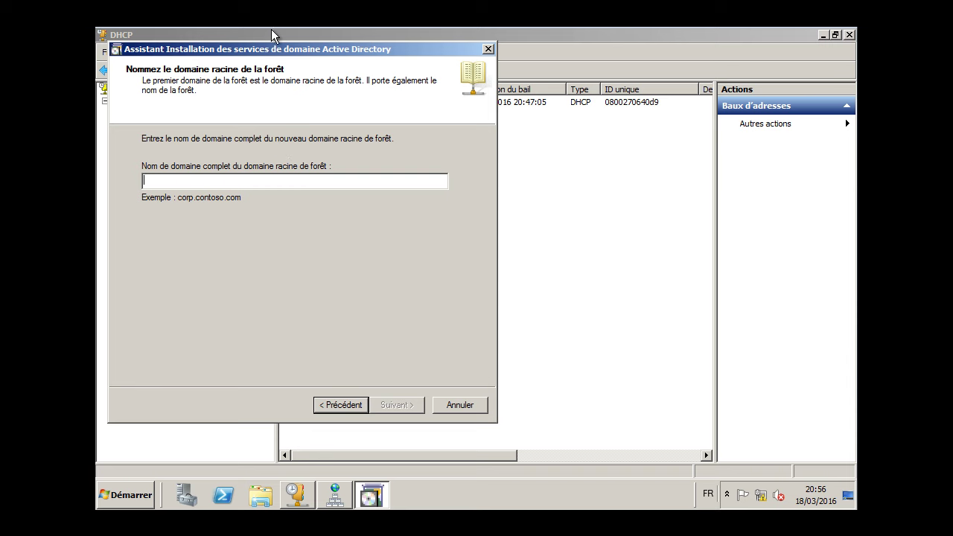
# After checking the tsri.ma zone in DNS Manager, enter tsri.ma as the forest root FQDN
pyautogui.moveTo(277, 47); pyautogui.dragTo(438, 120)
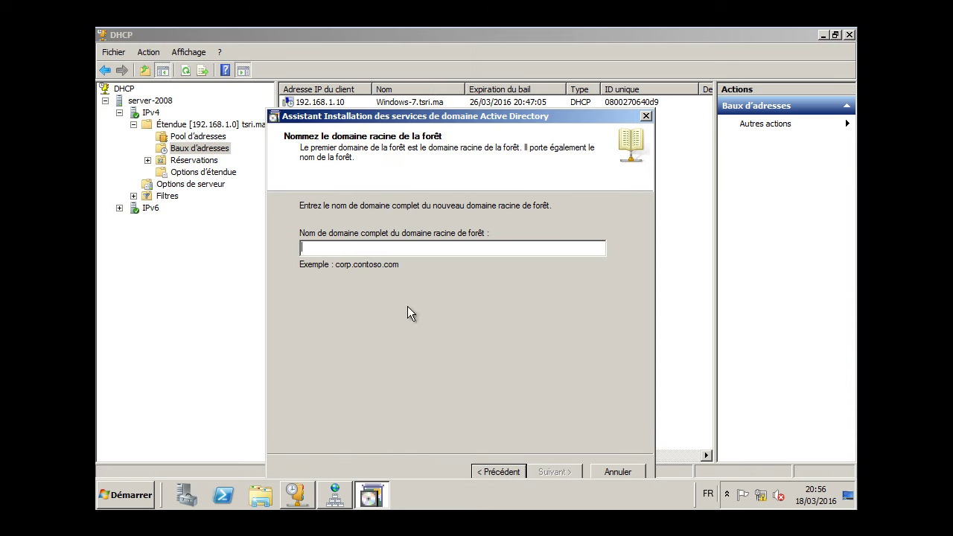
pyautogui.click(335, 496)
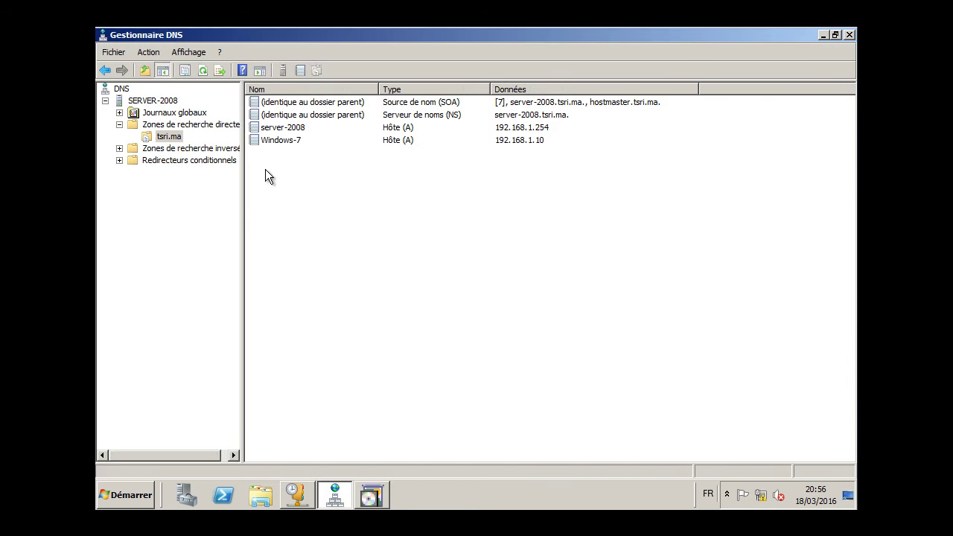
pyautogui.click(370, 497)
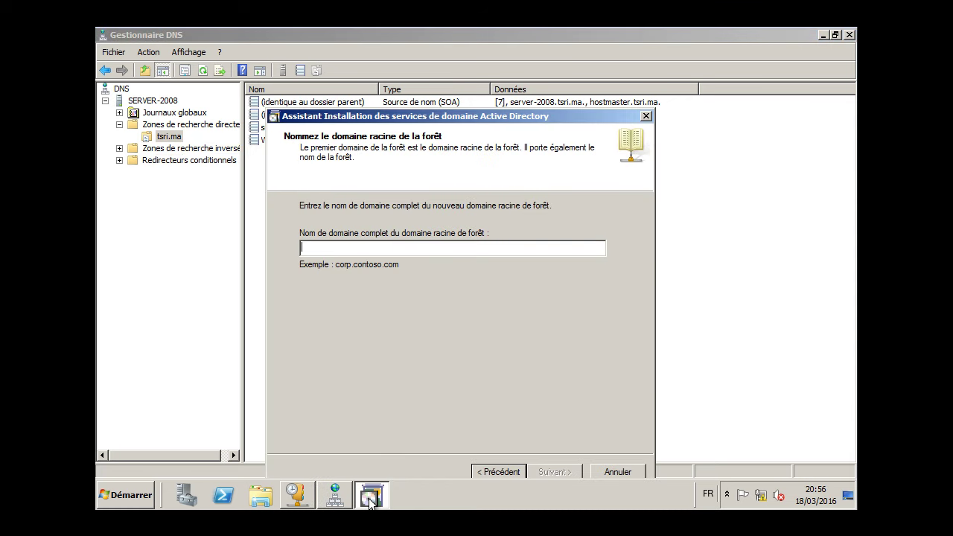
pyautogui.write('tsri')
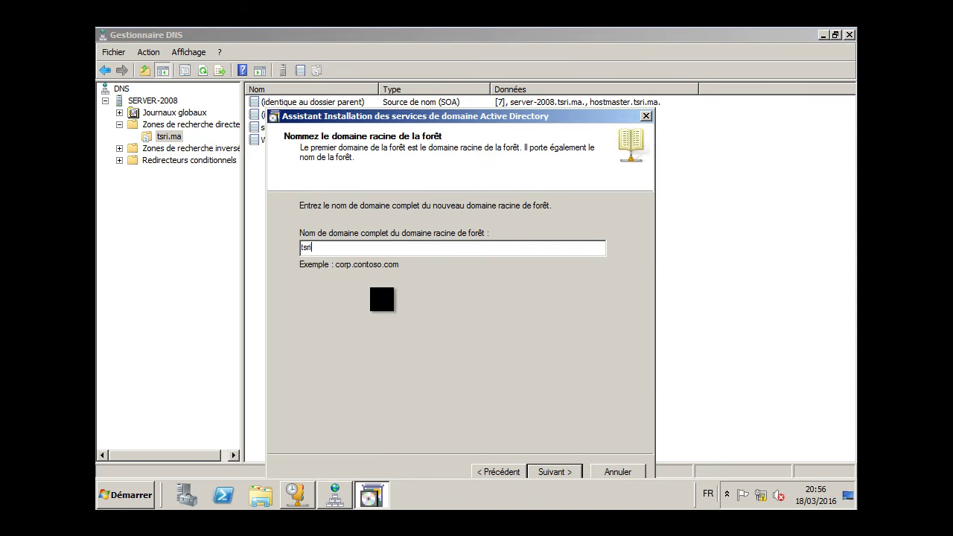
pyautogui.write('.ma')
pyautogui.click(557, 472)
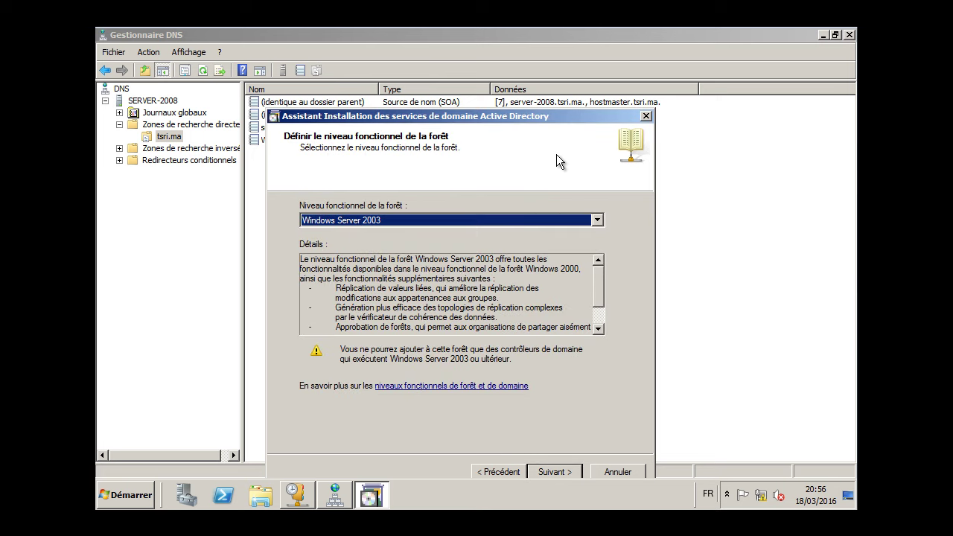
# Raise the forest functional level from Windows Server 2003 to Windows Server 2008 R2
pyautogui.moveTo(523, 115); pyautogui.dragTo(522, 79)
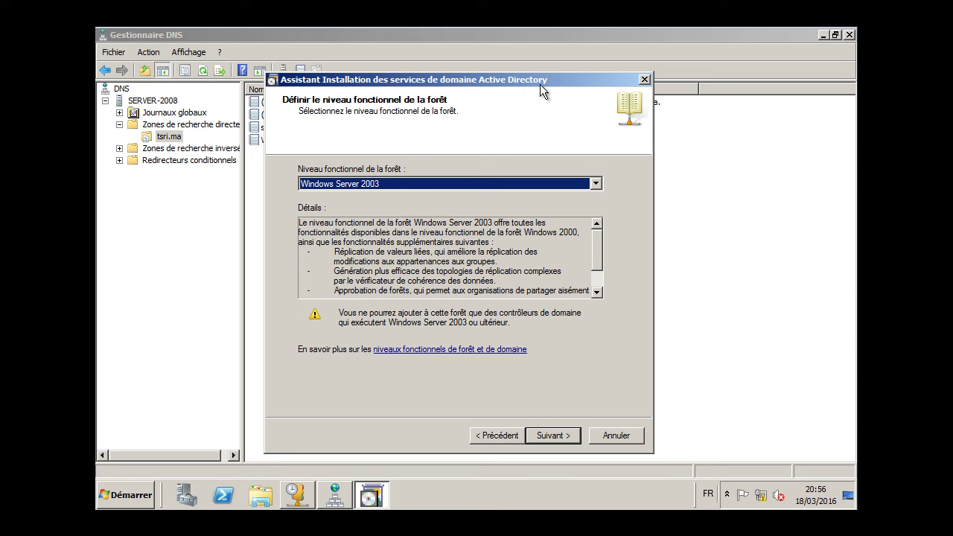
pyautogui.click(598, 184)
pyautogui.click(541, 228)
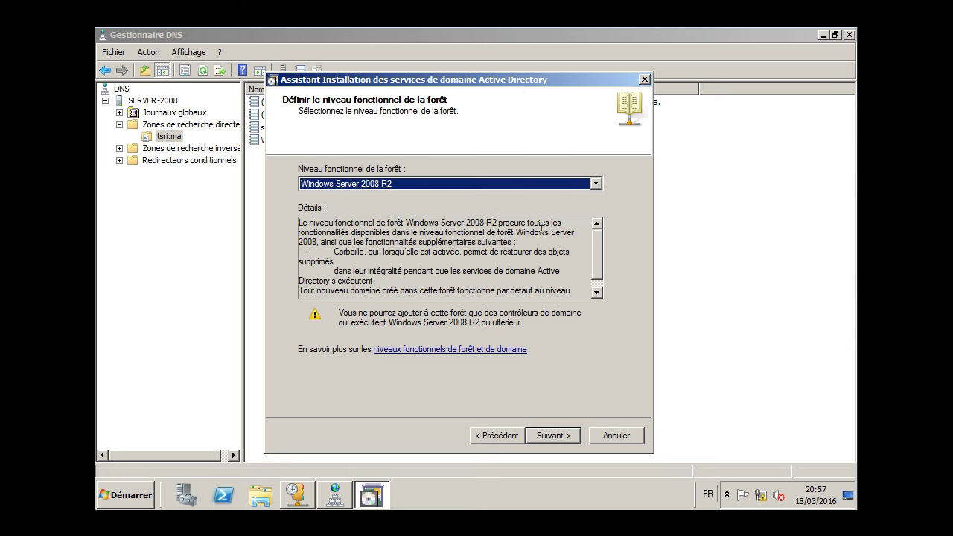
pyautogui.click(557, 435)
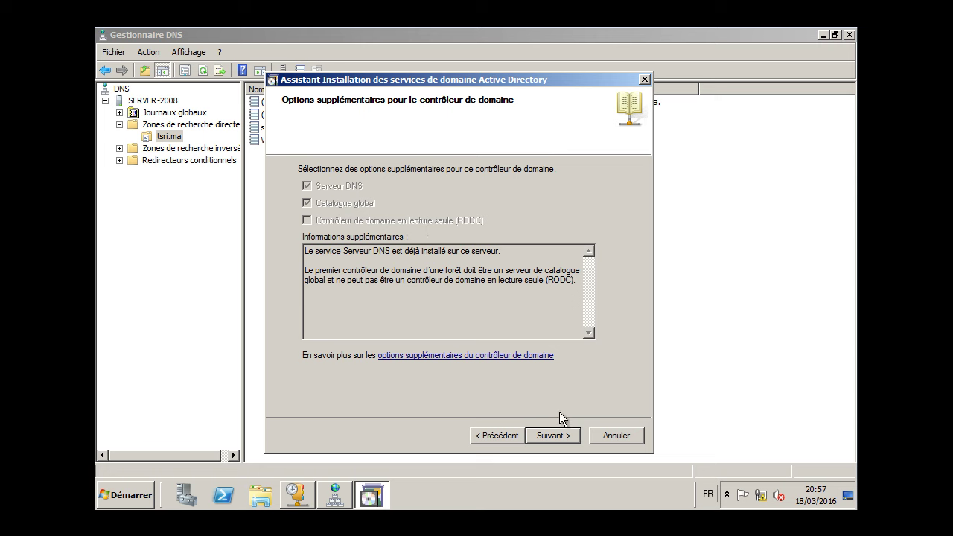
# Keep the DNS server and global catalog options and choose 'Non, ne pas créer la délégation DNS'
pyautogui.click(554, 437)
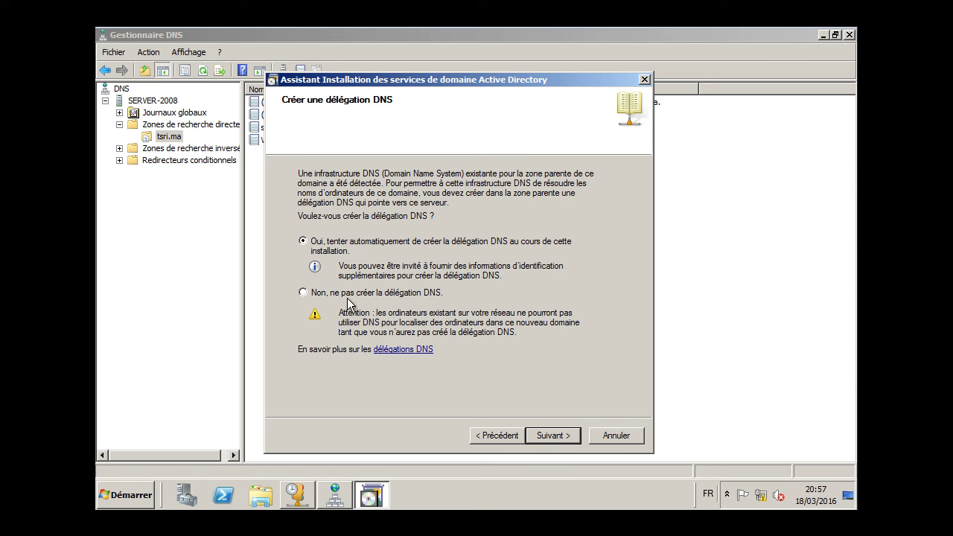
pyautogui.click(302, 293)
pyautogui.click(568, 435)
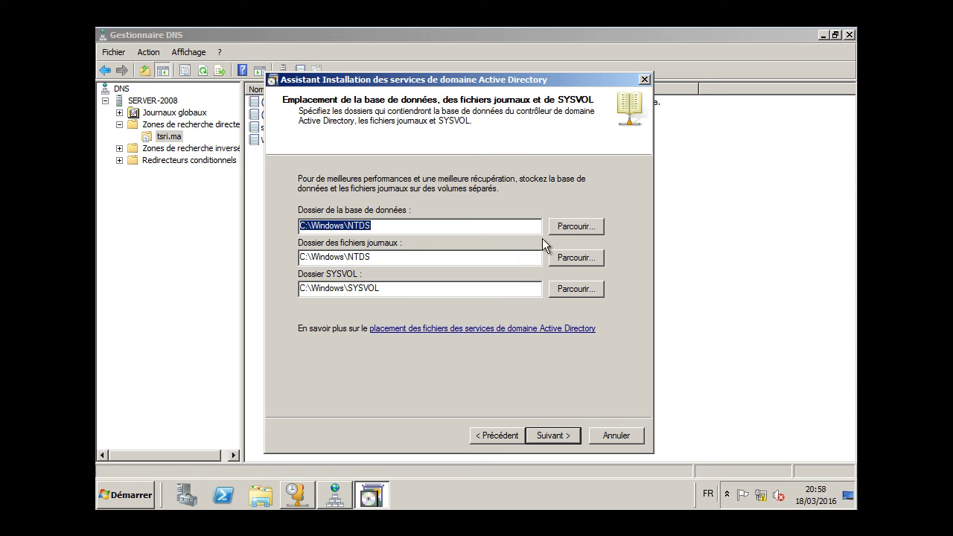
# Keep the C:\Windows\NTDS and C:\Windows\SYSVOL folders and enter the restore-mode administrator password
pyautogui.click(555, 434)
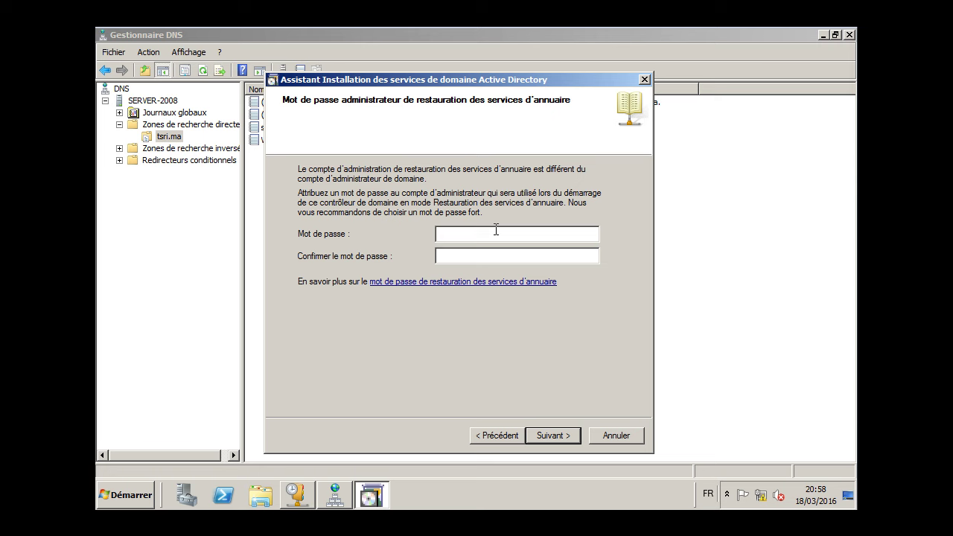
pyautogui.click(496, 230)
pyautogui.click(556, 436)
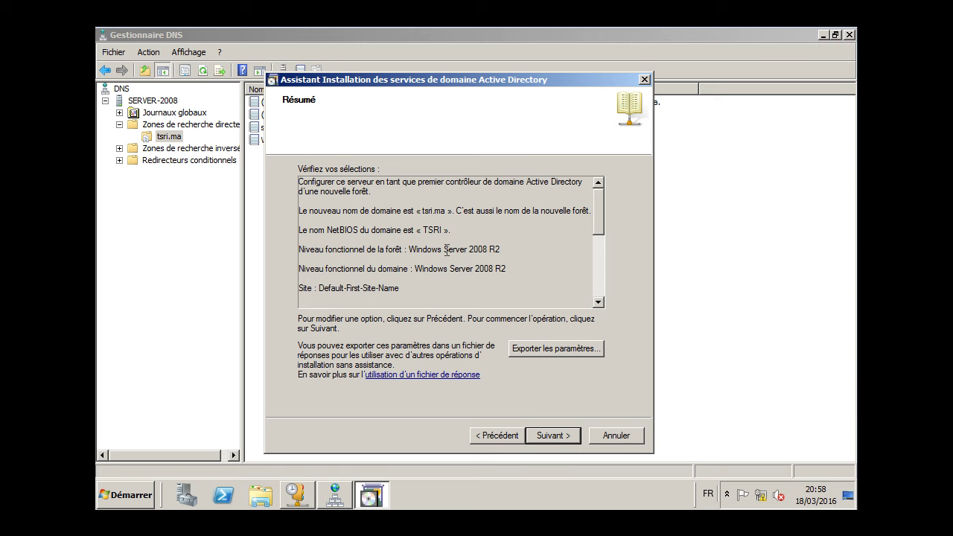
# Review the tsri.ma summary (NetBIOS TSRI, Windows Server 2008 R2) and begin the installation
pyautogui.moveTo(596, 218); pyautogui.dragTo(601, 190)
pyautogui.click(554, 436)
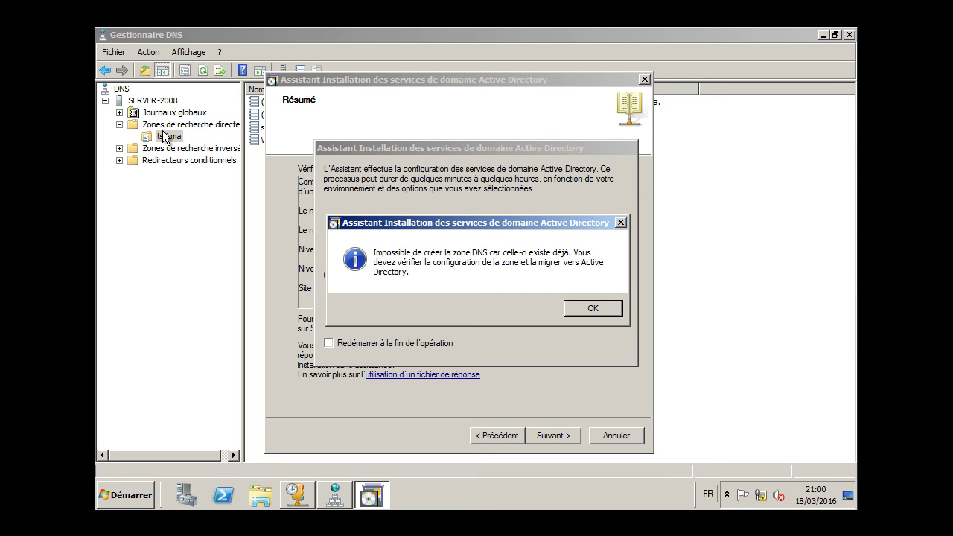
# Dismiss the existing DNS zone notice, click Terminer, and force an immediate server restart
pyautogui.click(585, 306)
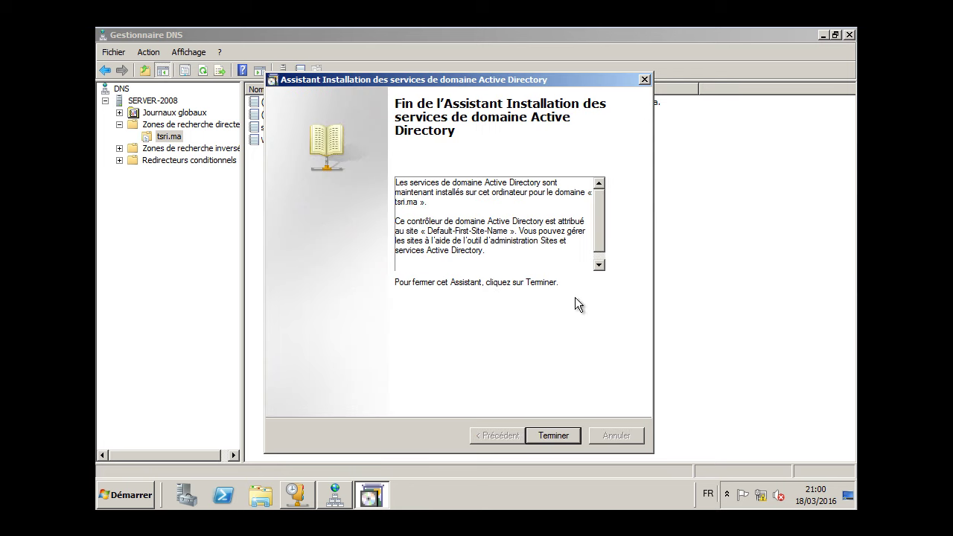
pyautogui.click(554, 435)
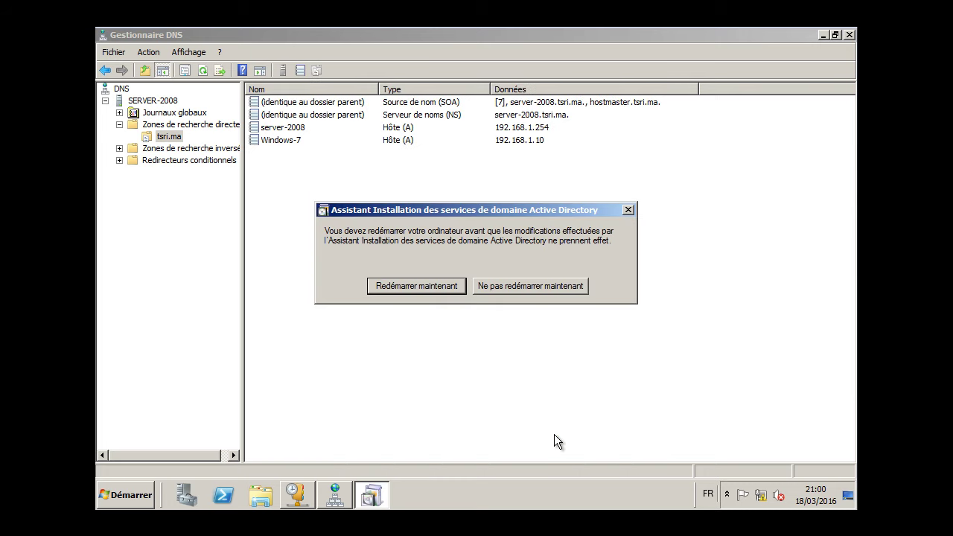
pyautogui.click(422, 286)
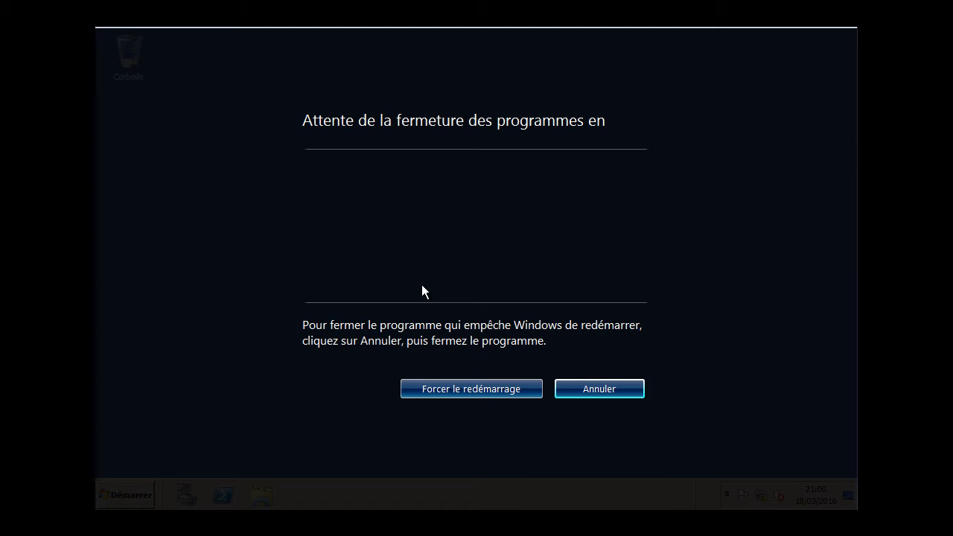
pyautogui.click(463, 387)
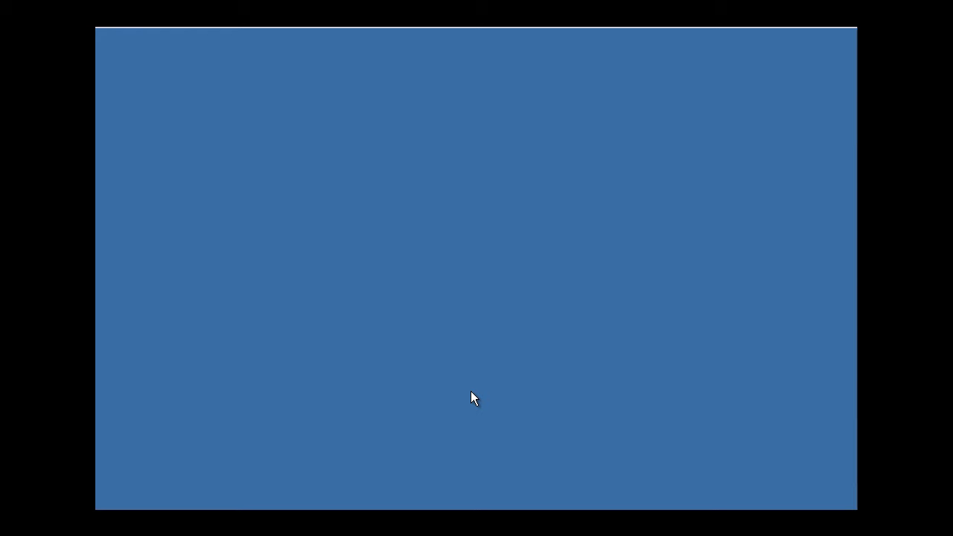
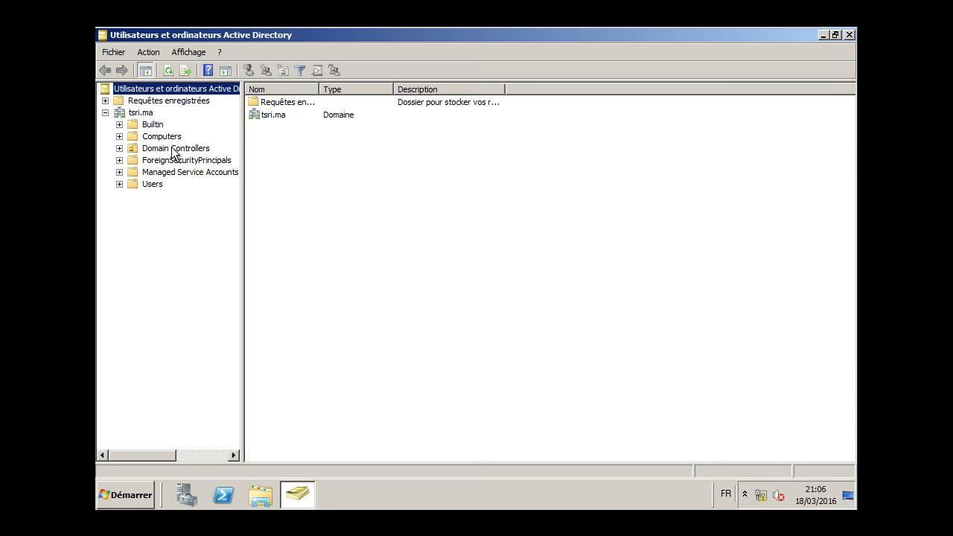
# Browse Builtin, Computers, Domain Controllers, ForeignSecurityPrincipals and Managed Service Accounts, widening the Nom column
pyautogui.click(151, 126)
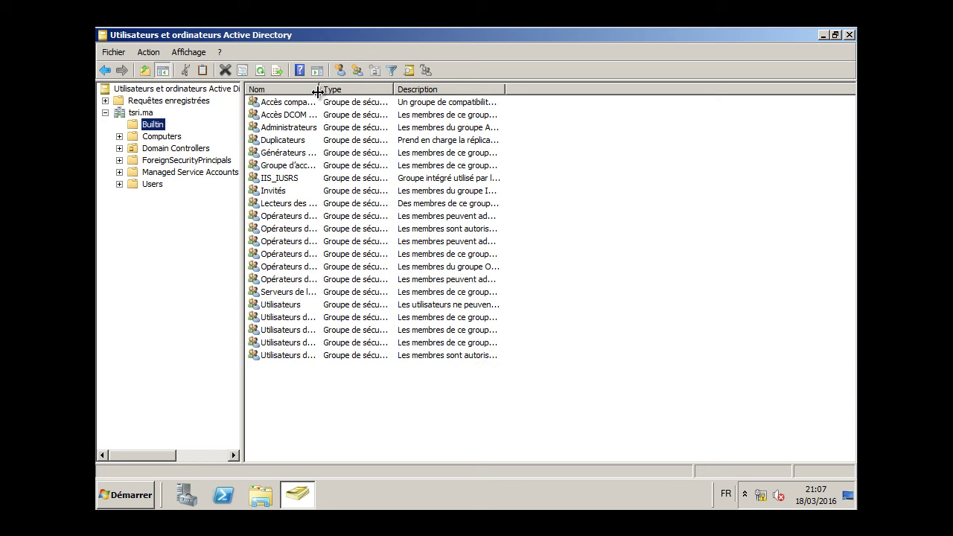
pyautogui.moveTo(392, 90); pyautogui.dragTo(393, 89)
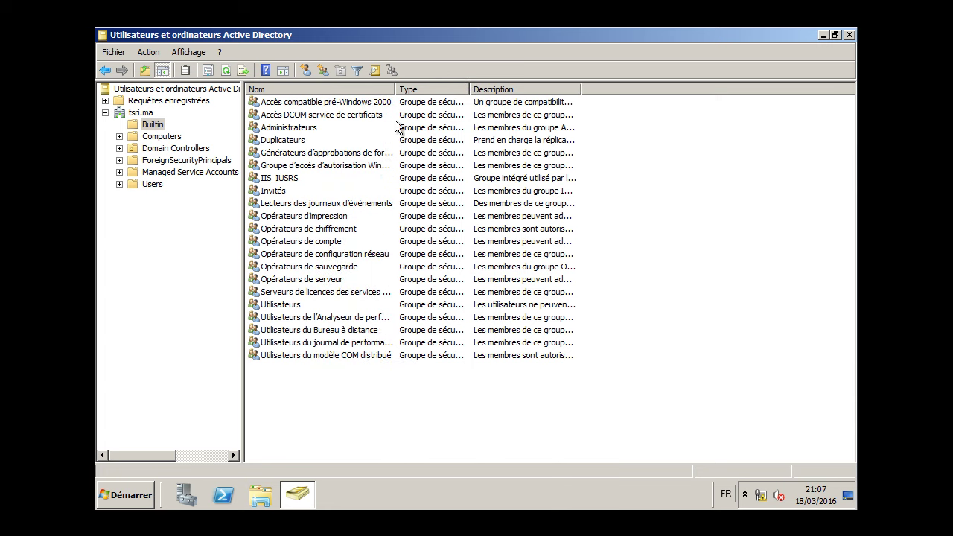
pyautogui.moveTo(393, 89); pyautogui.dragTo(496, 106)
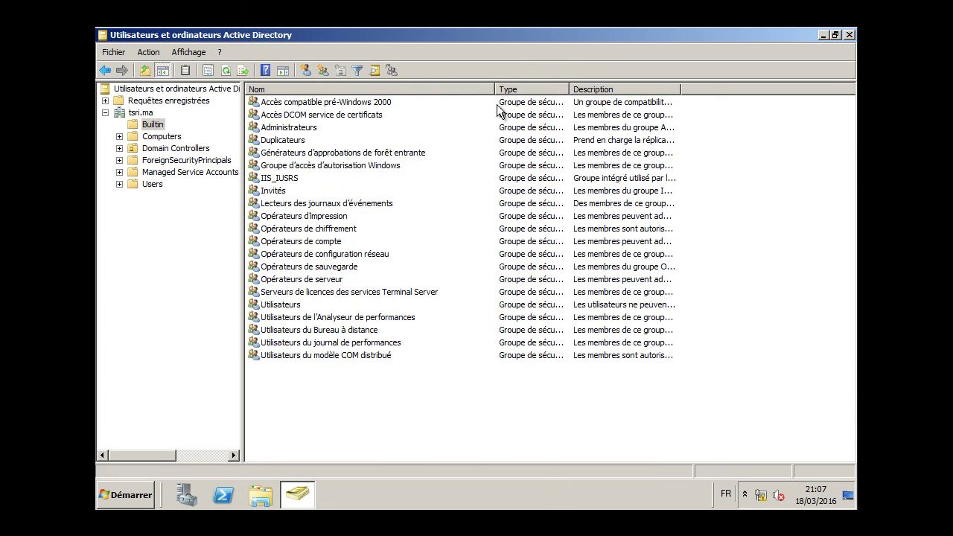
pyautogui.click(160, 138)
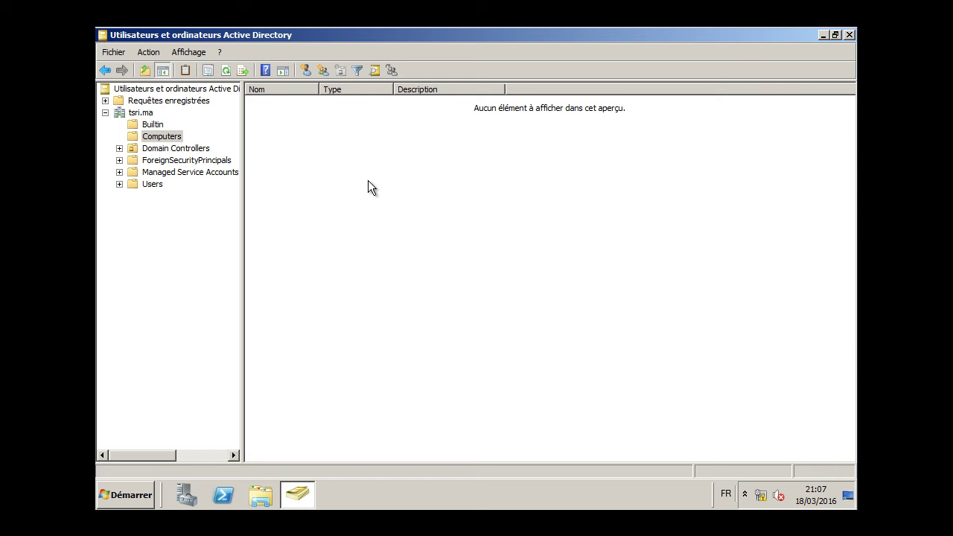
pyautogui.click(172, 149)
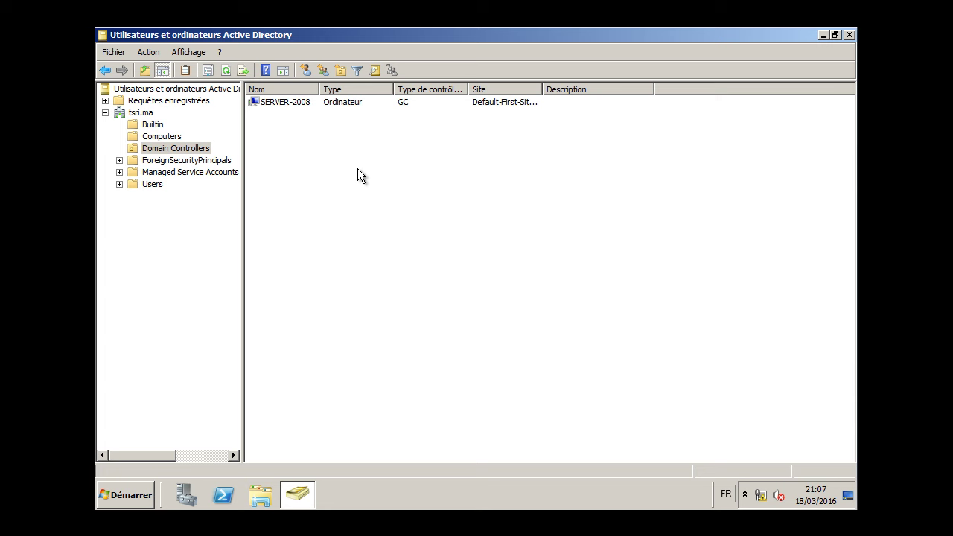
pyautogui.click(188, 160)
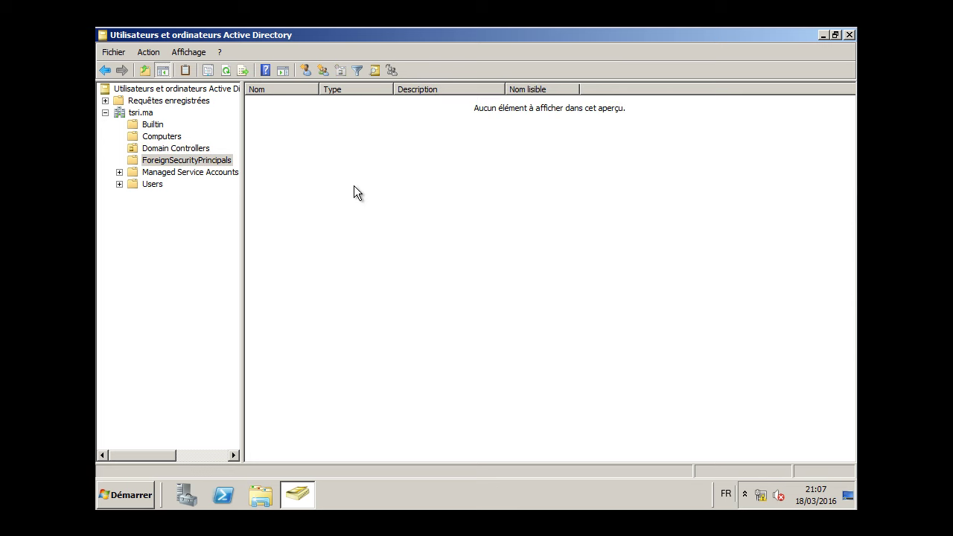
pyautogui.click(169, 174)
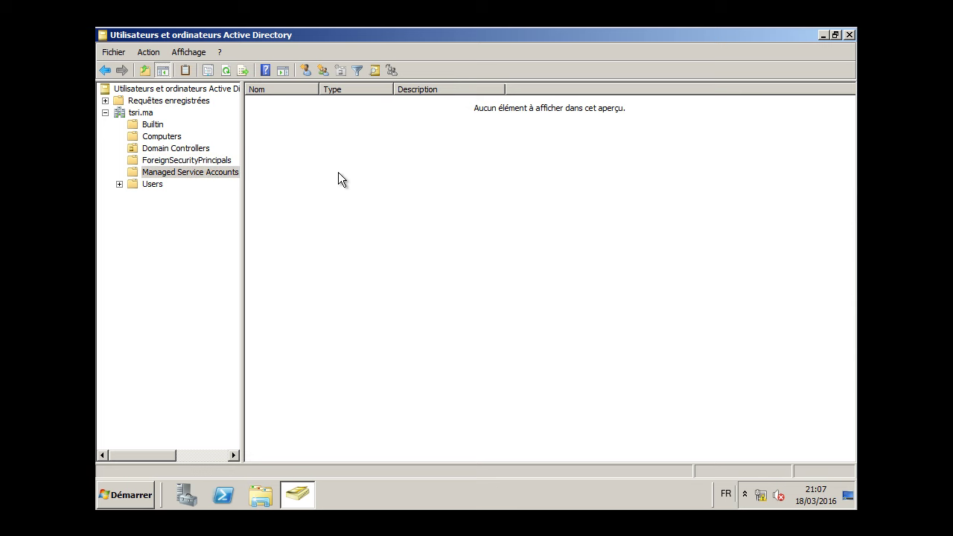
# Open the Users container, widen Nom to show full names, and select Administrateur
pyautogui.click(153, 184)
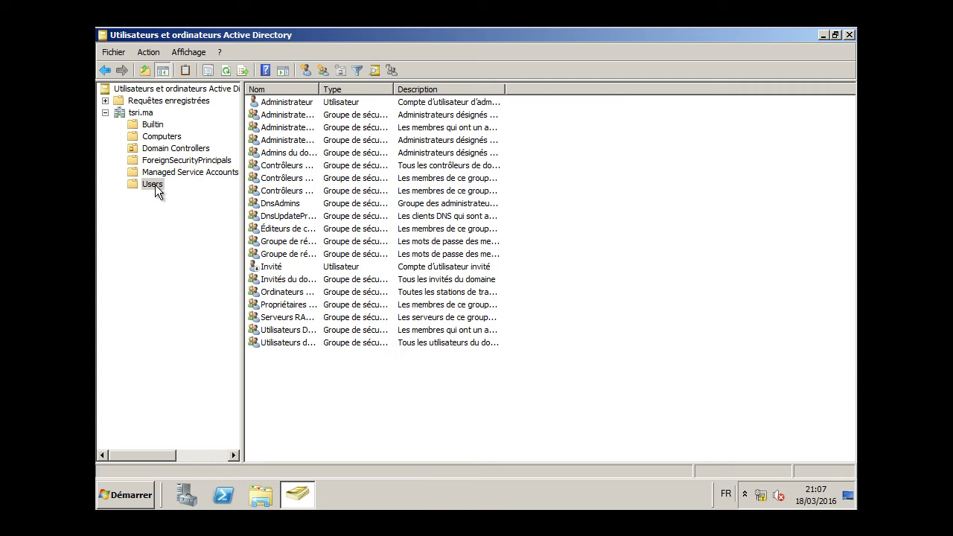
pyautogui.moveTo(319, 89); pyautogui.dragTo(393, 89)
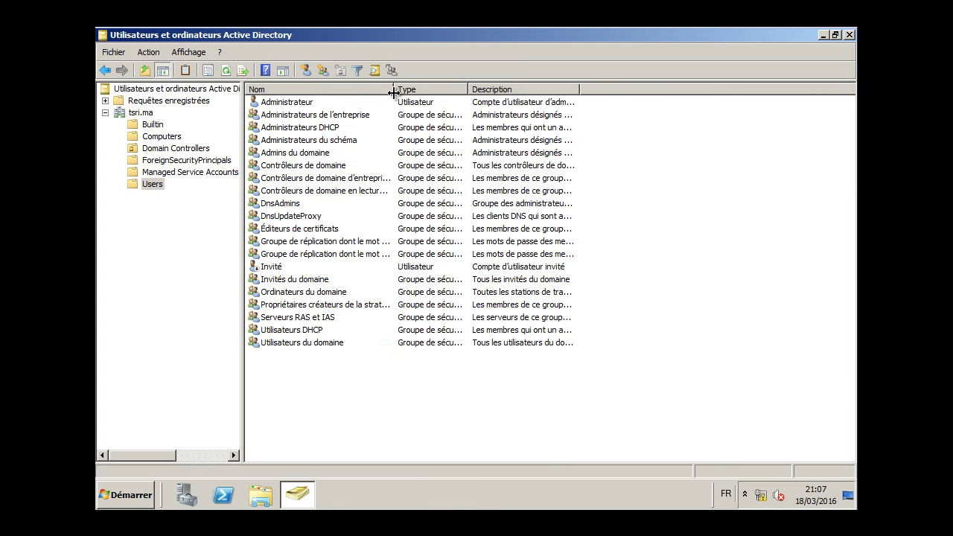
pyautogui.click(288, 105)
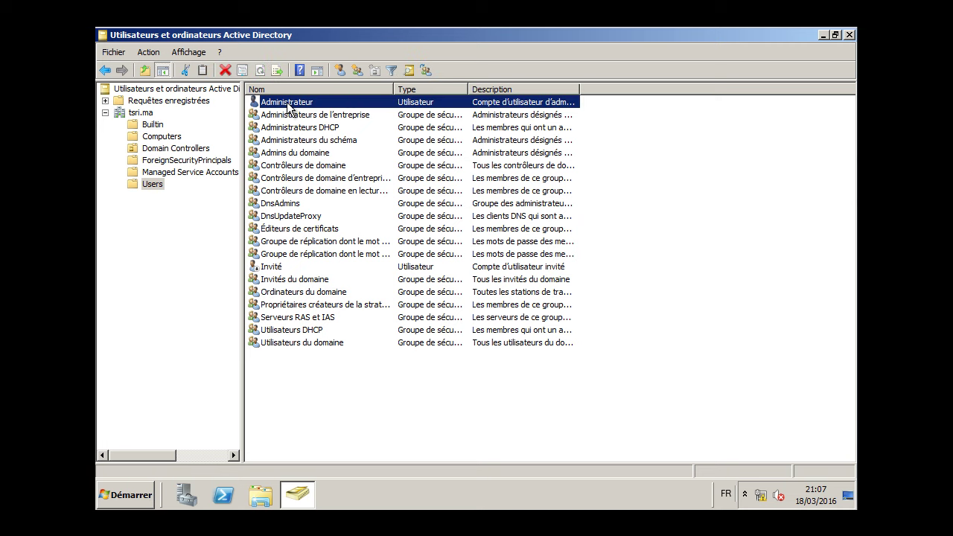
# Reset Administrateur's password to a new value with 'must change password at next logon' unticked
pyautogui.rightClick(288, 104)
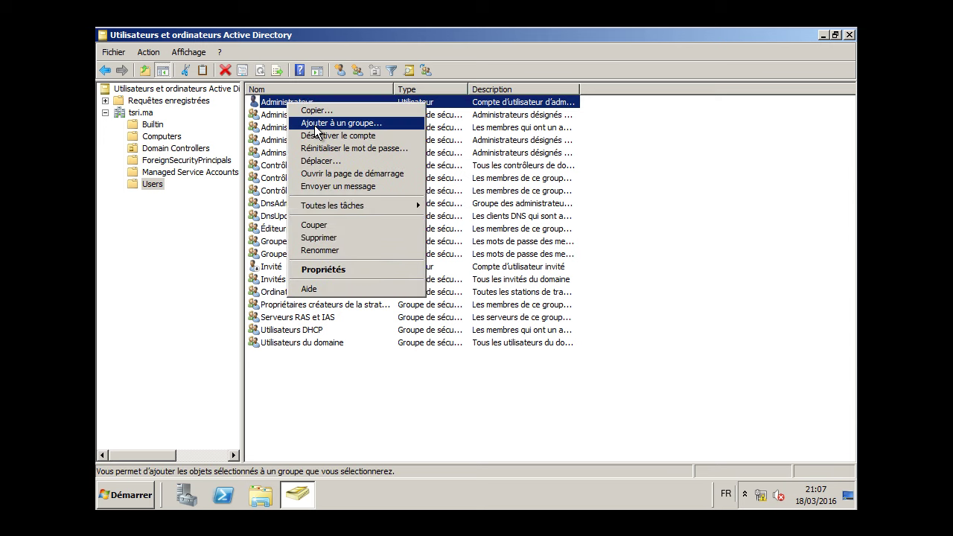
pyautogui.click(333, 150)
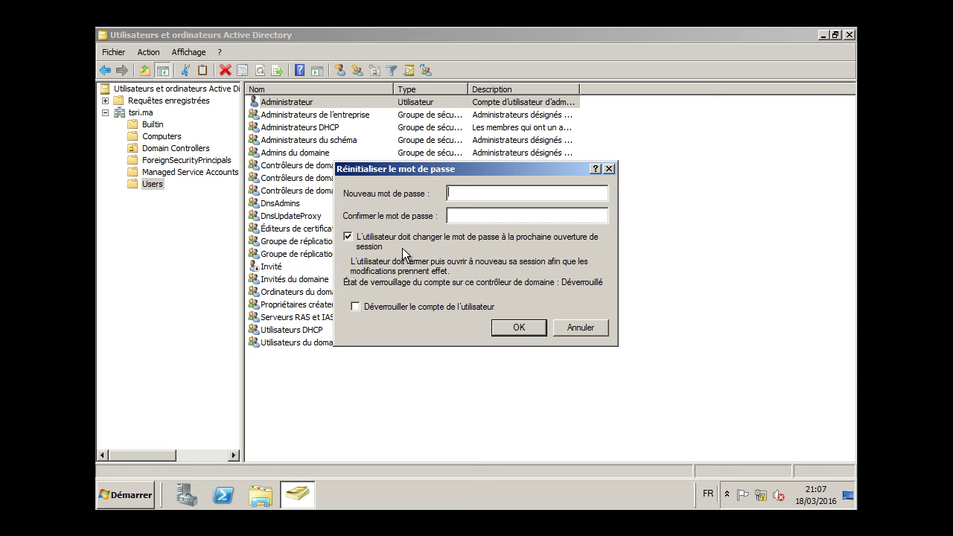
pyautogui.click(348, 237)
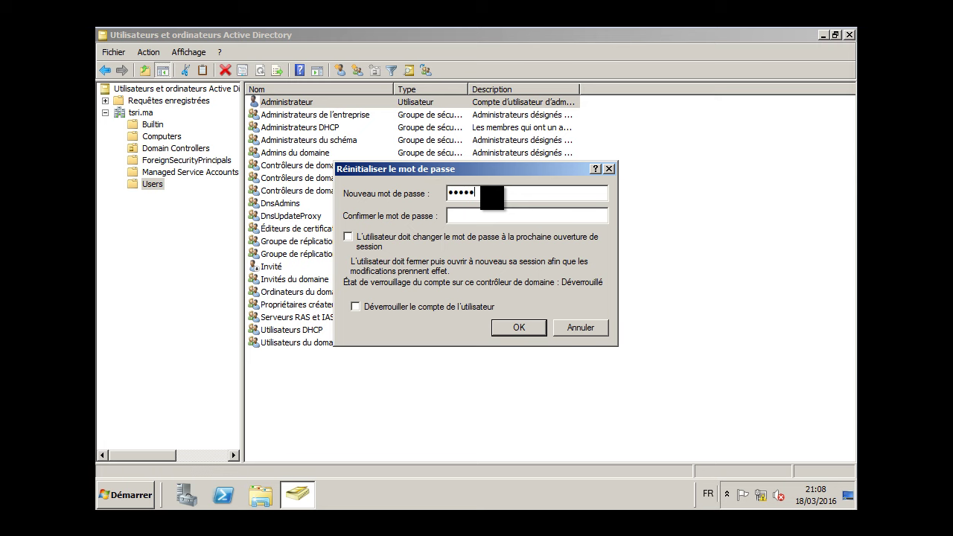
pyautogui.click(543, 328)
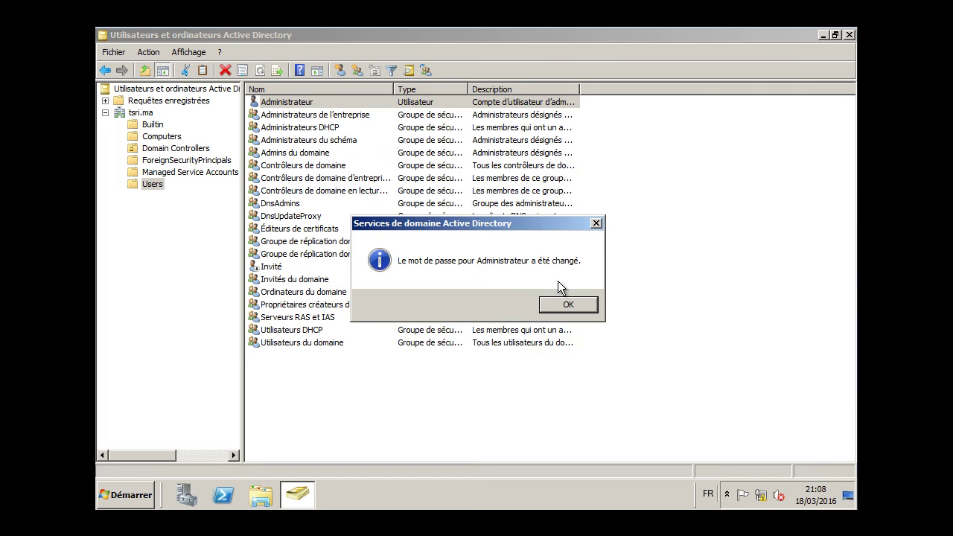
pyautogui.click(567, 305)
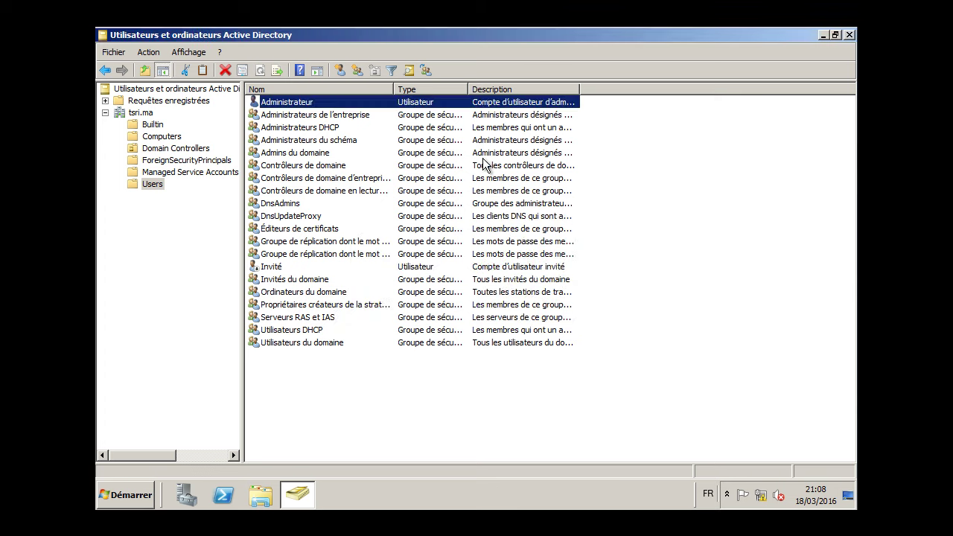
pyautogui.rightClick(332, 101)
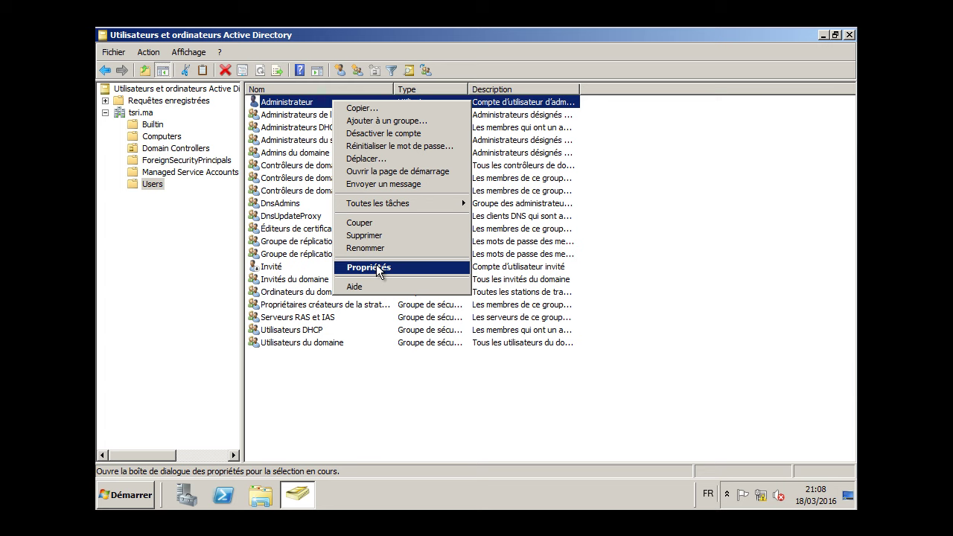
# In Administrateur's properties, set Prénom and Nom complet to 'Administrateur'
pyautogui.click(372, 267)
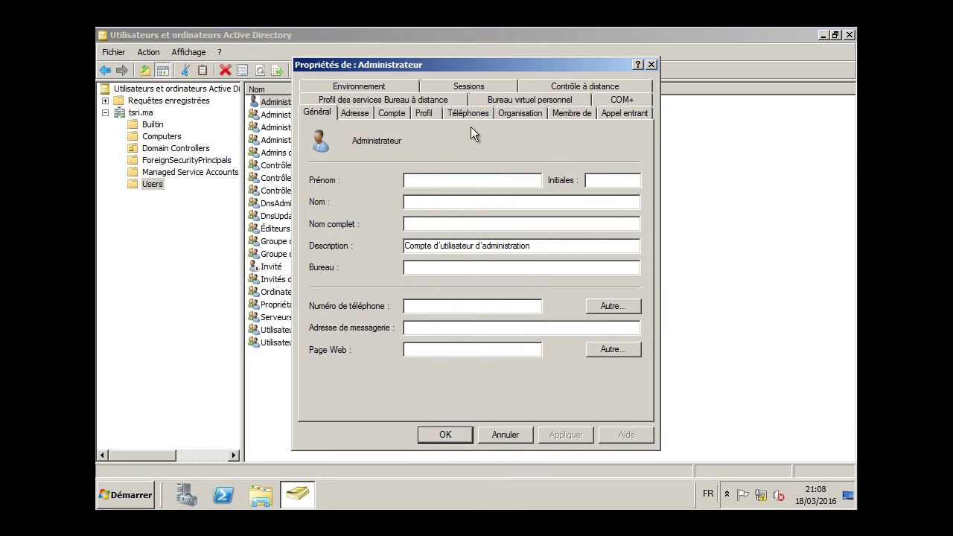
pyautogui.write('Ad')
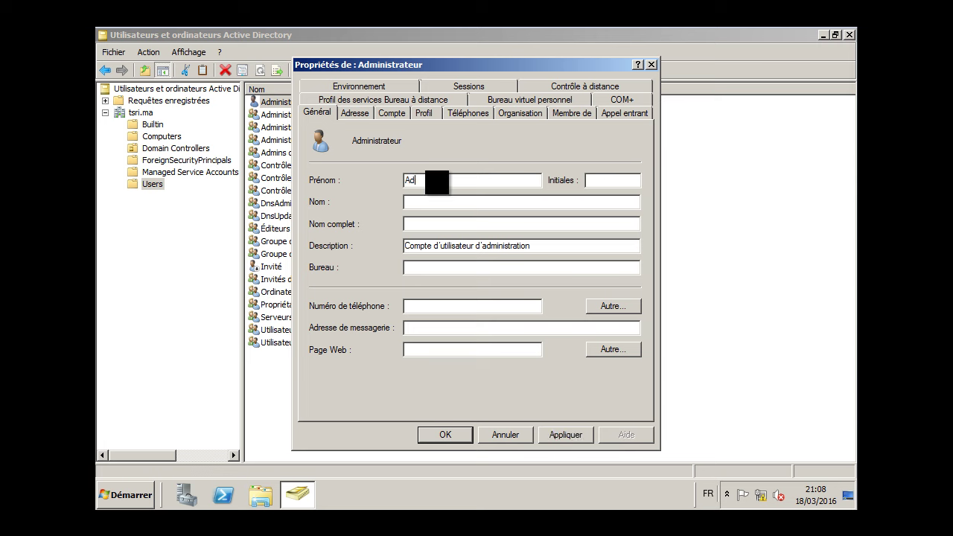
pyautogui.write('ministrateur')
pyautogui.hotkey('ctrl', 'a')
pyautogui.hotkey('ctrl', 'c')
pyautogui.click(407, 201)
pyautogui.press('Tab')
pyautogui.hotkey('ctrl', 'v')
pyautogui.click(393, 117)
pyautogui.click(377, 149)
pyautogui.hotkey('ctrl', 'v')
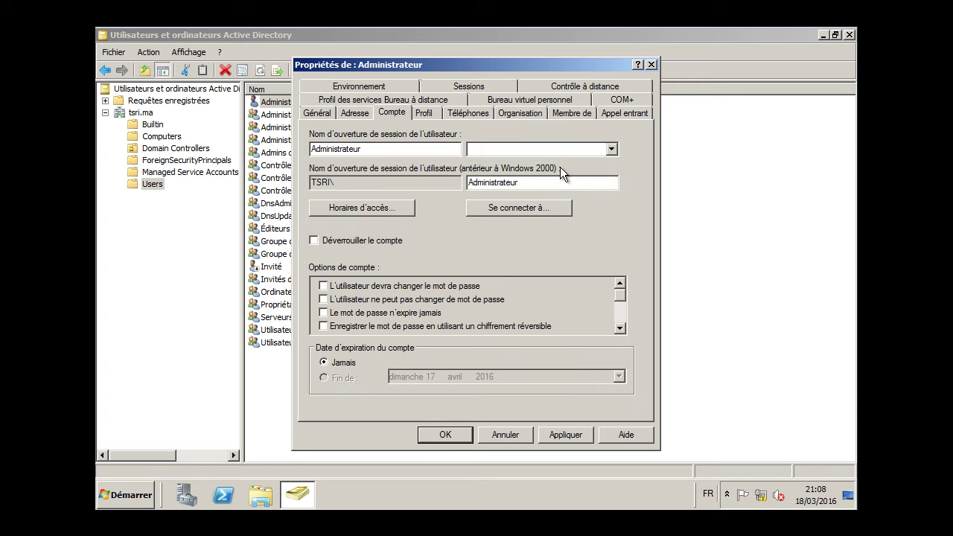
pyautogui.click(611, 149)
pyautogui.click(575, 161)
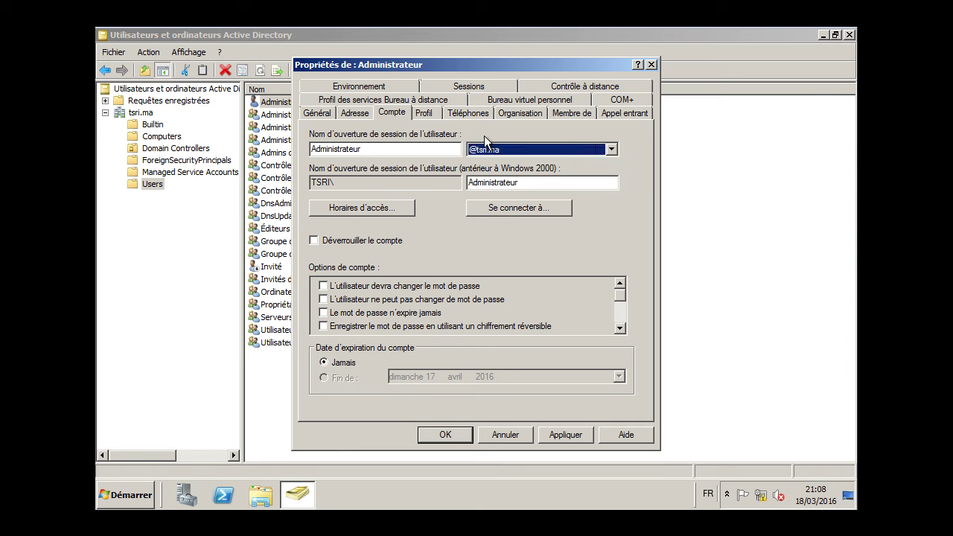
pyautogui.click(324, 299)
pyautogui.click(324, 313)
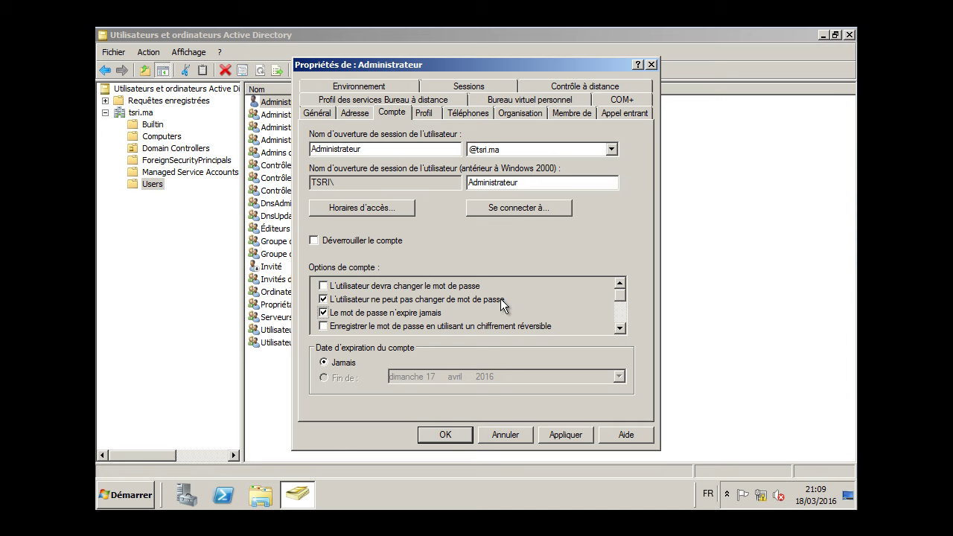
pyautogui.click(566, 435)
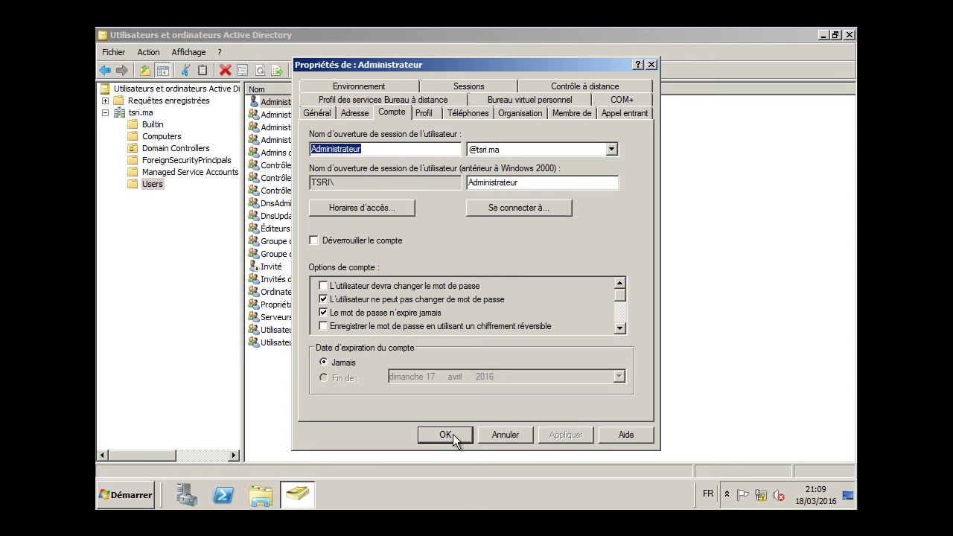
pyautogui.click(453, 434)
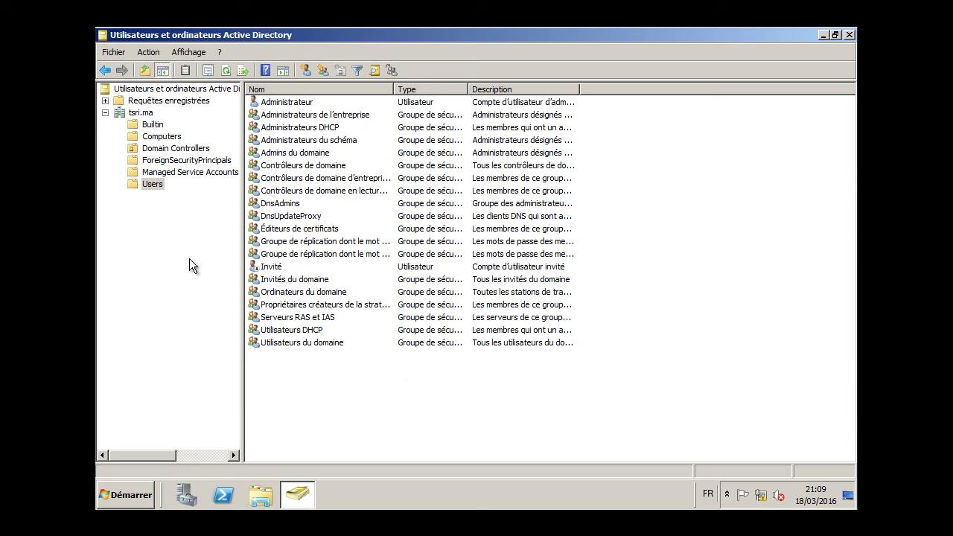
# Create organisational unit 'Users-TSRI' under tsri.ma, keeping accidental-deletion protection on
pyautogui.rightClick(148, 185)
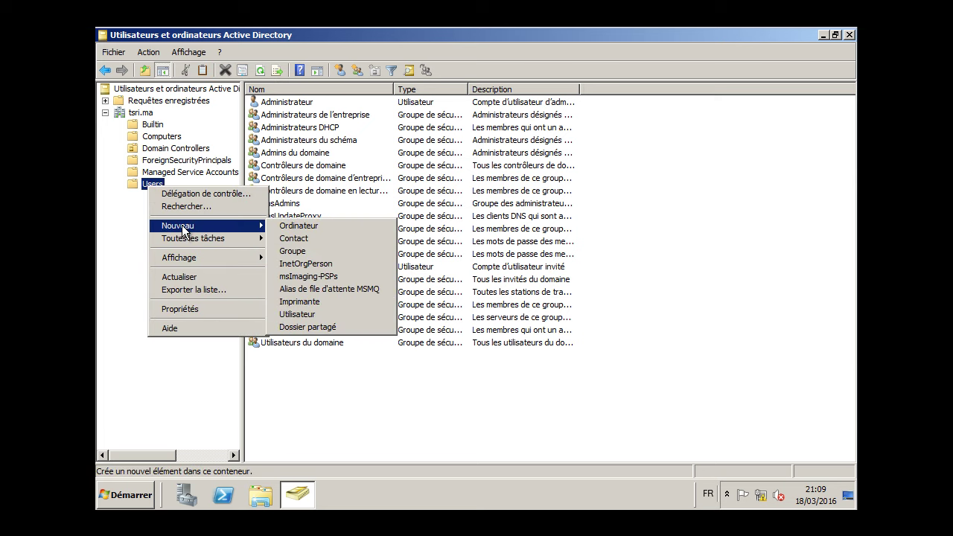
pyautogui.click(117, 131)
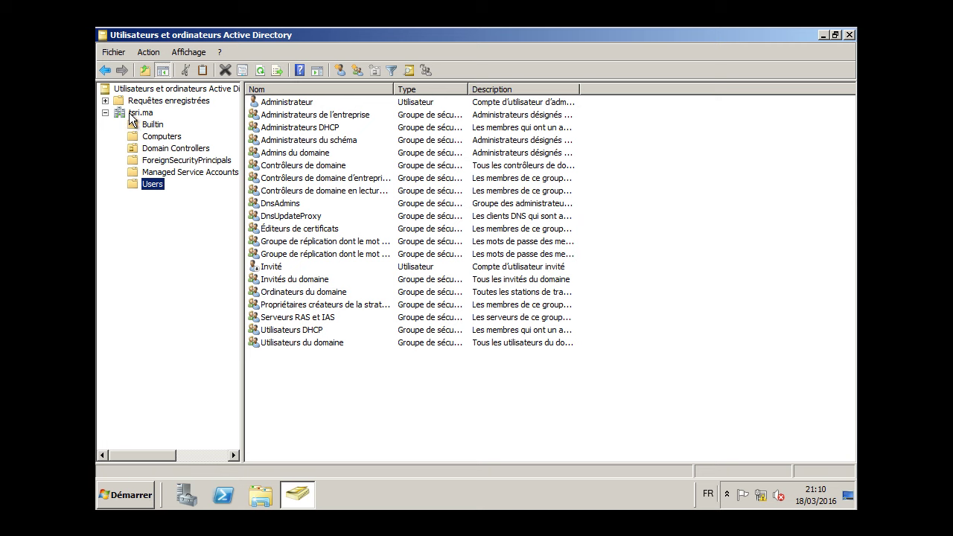
pyautogui.rightClick(130, 113)
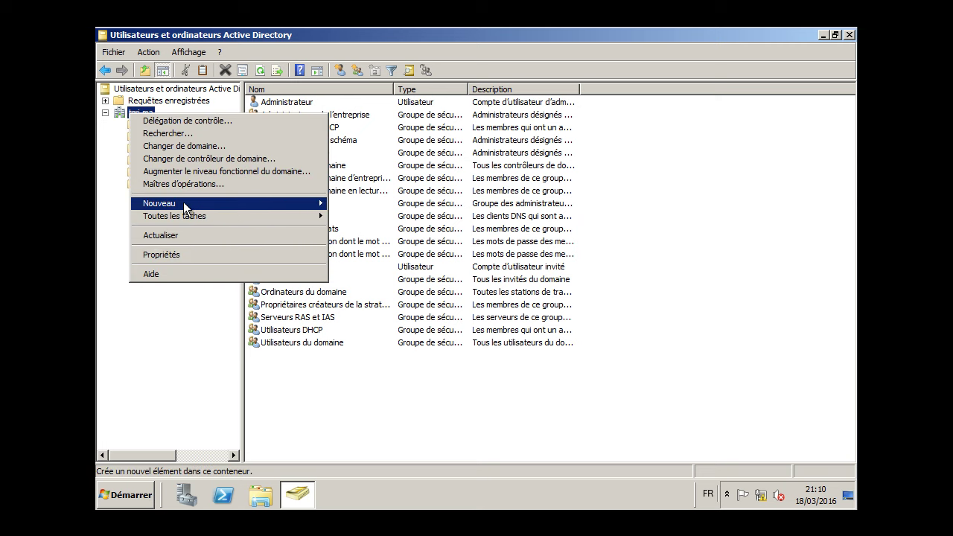
pyautogui.moveTo(321, 207)
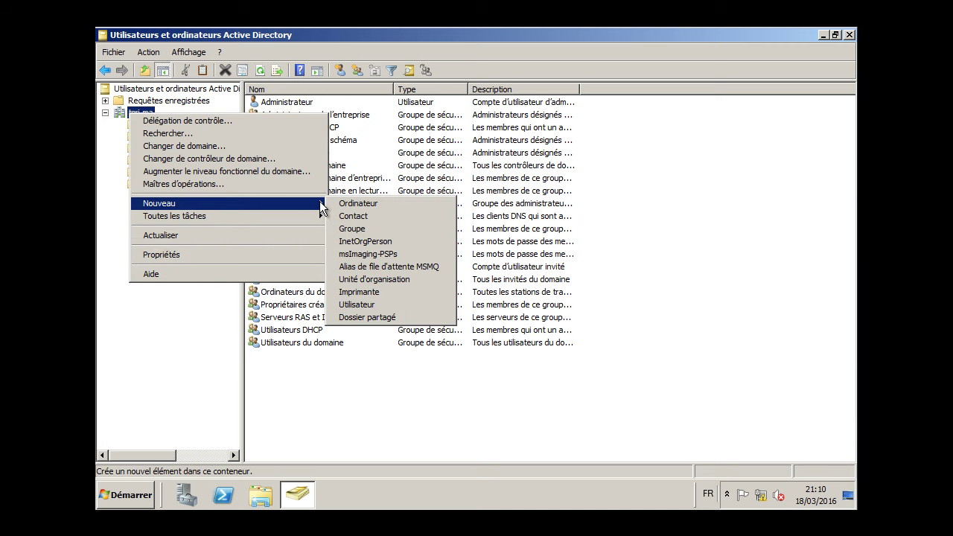
pyautogui.click(383, 279)
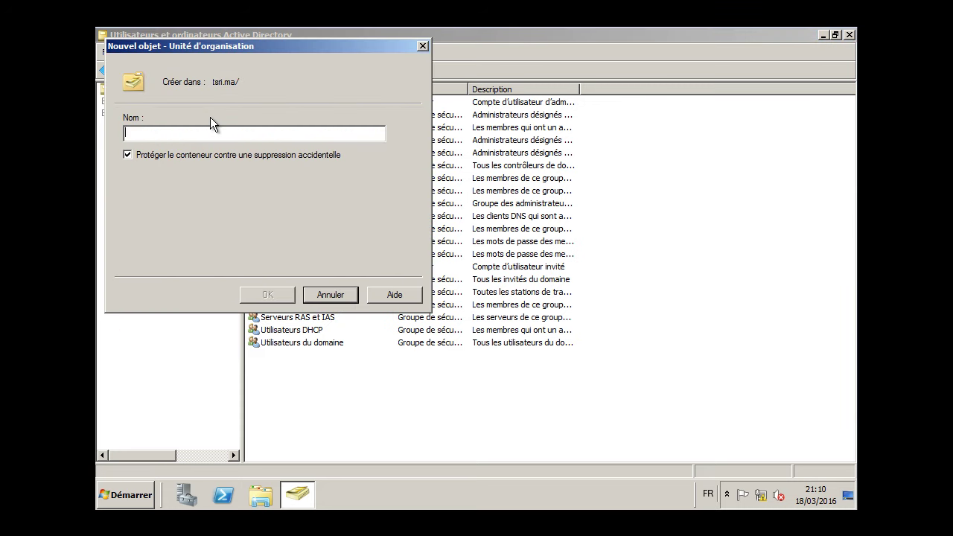
pyautogui.write('Users')
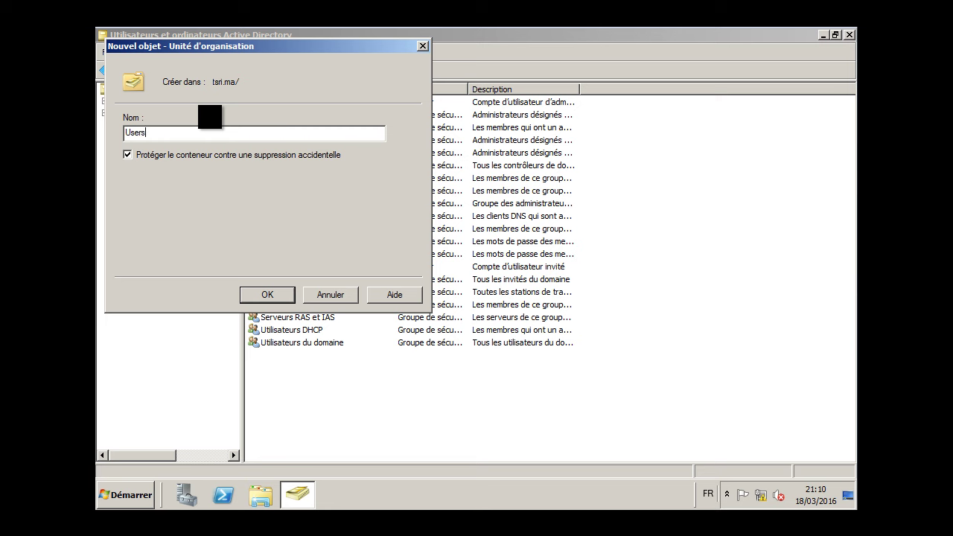
pyautogui.write('-TSRI')
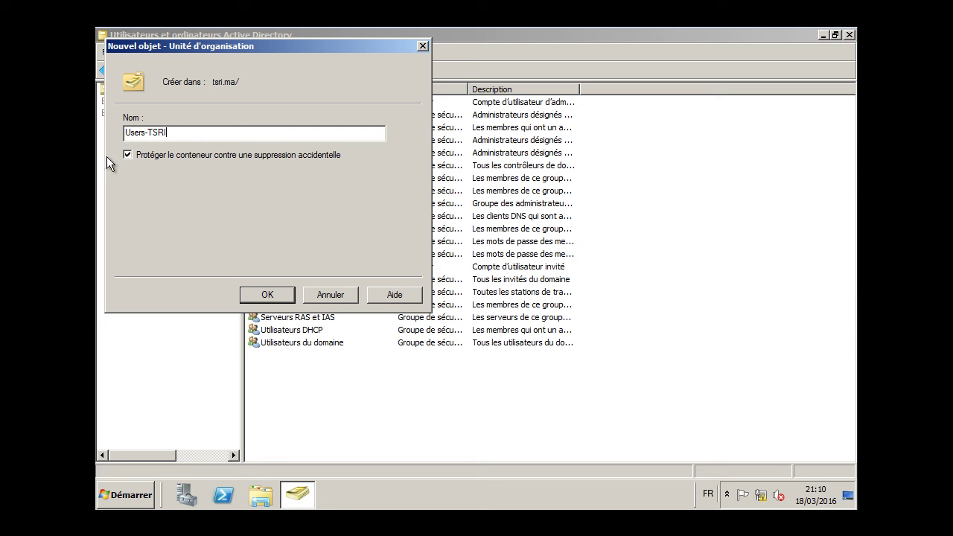
pyautogui.click(276, 296)
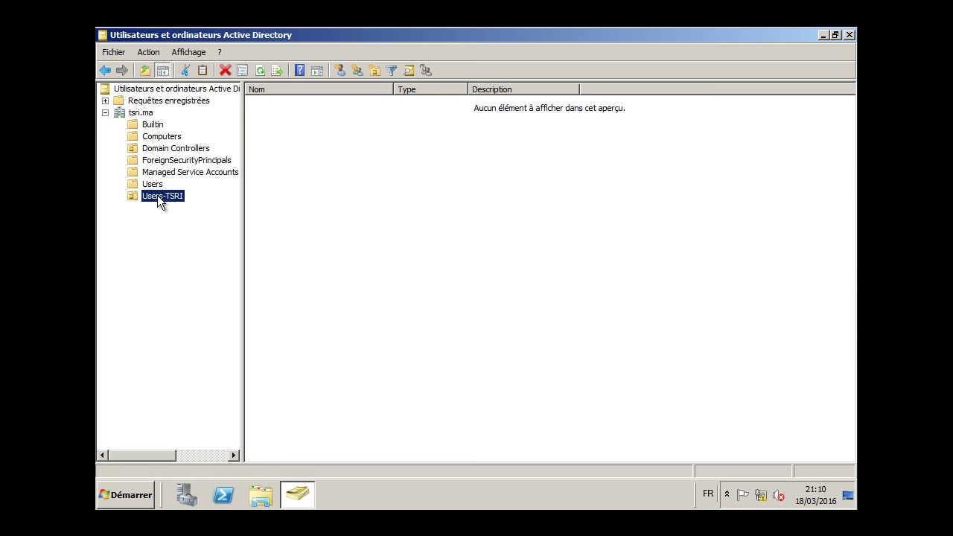
# Try deleting Users-TSRI and dismiss the insufficient-privileges error
pyautogui.rightClick(157, 199)
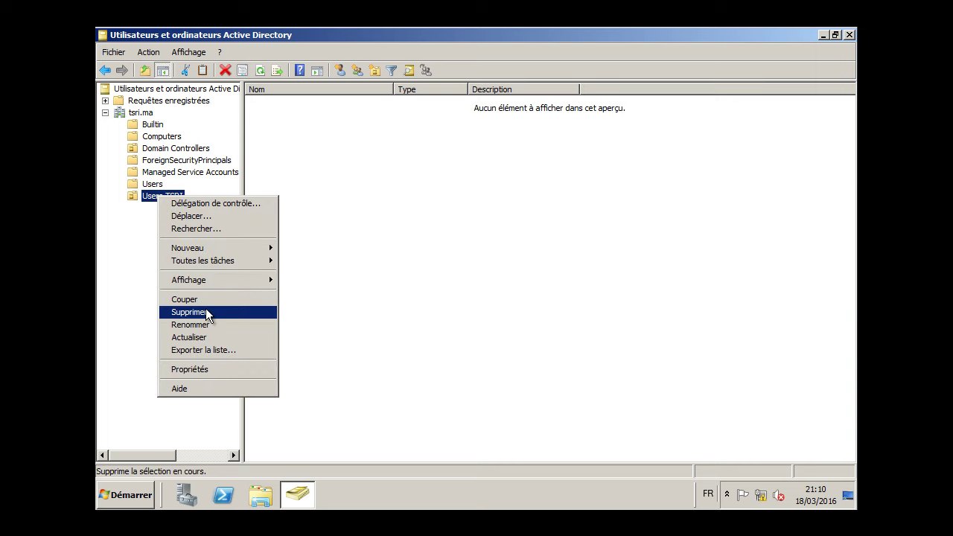
pyautogui.click(205, 312)
pyautogui.click(503, 304)
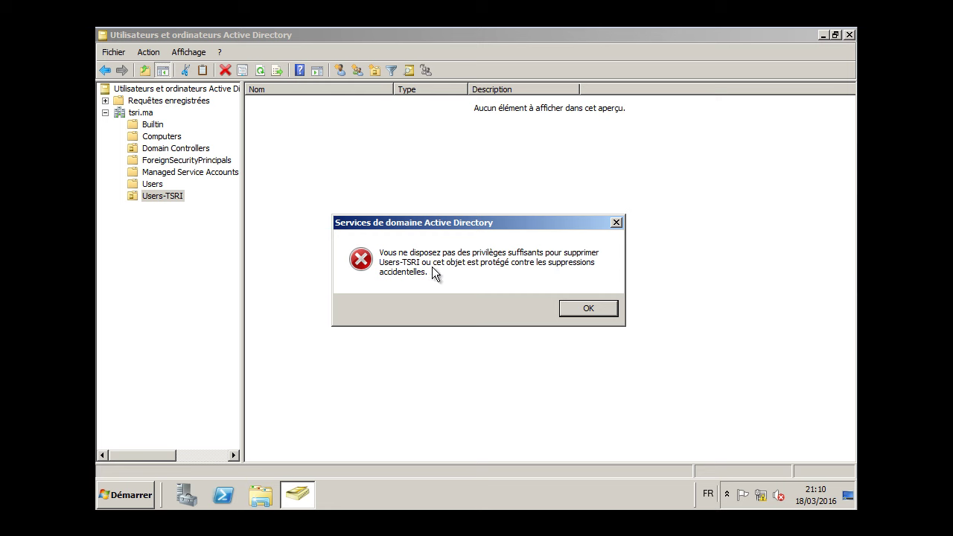
pyautogui.click(589, 308)
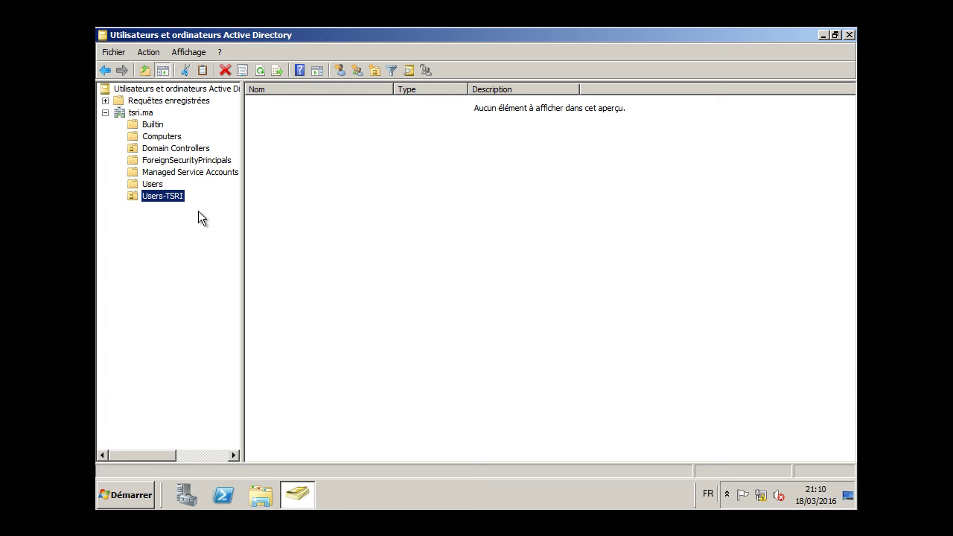
# Enable Fonctionnalités avancées and untick Users-TSRI's accidental-deletion protection on the Objet tab
pyautogui.click(189, 53)
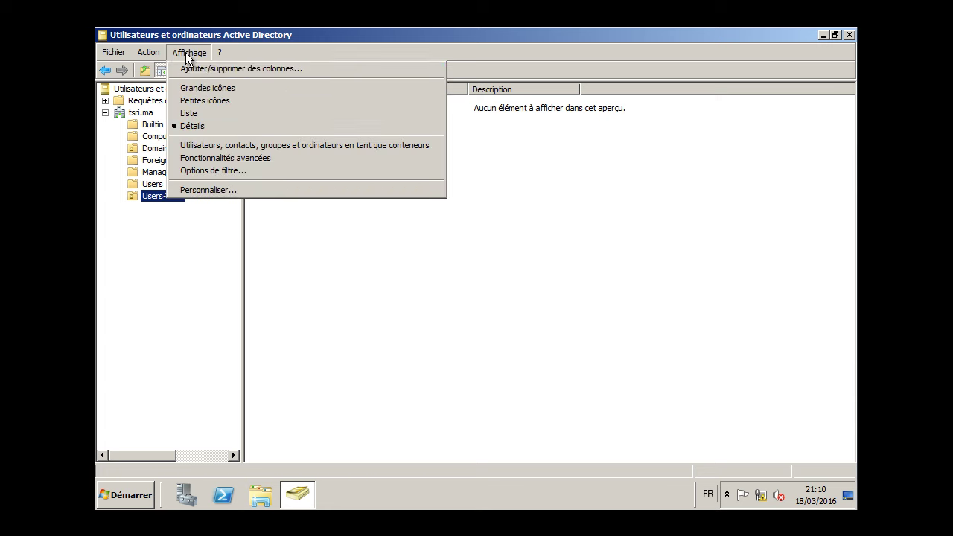
pyautogui.click(222, 160)
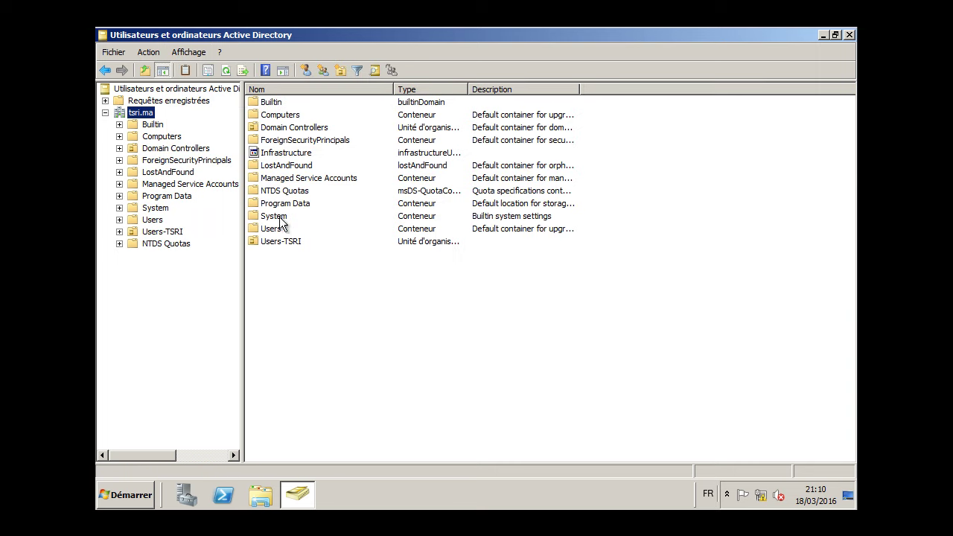
pyautogui.rightClick(164, 232)
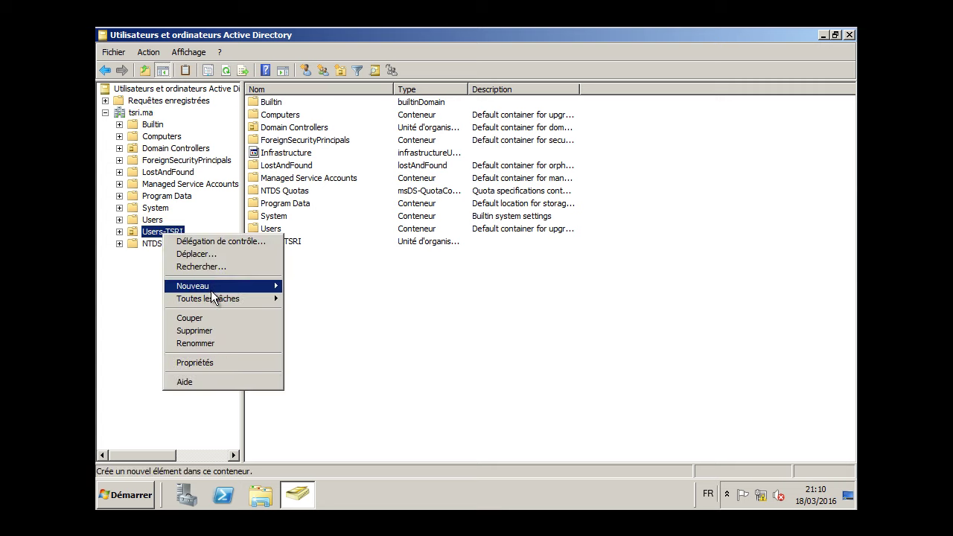
pyautogui.click(219, 359)
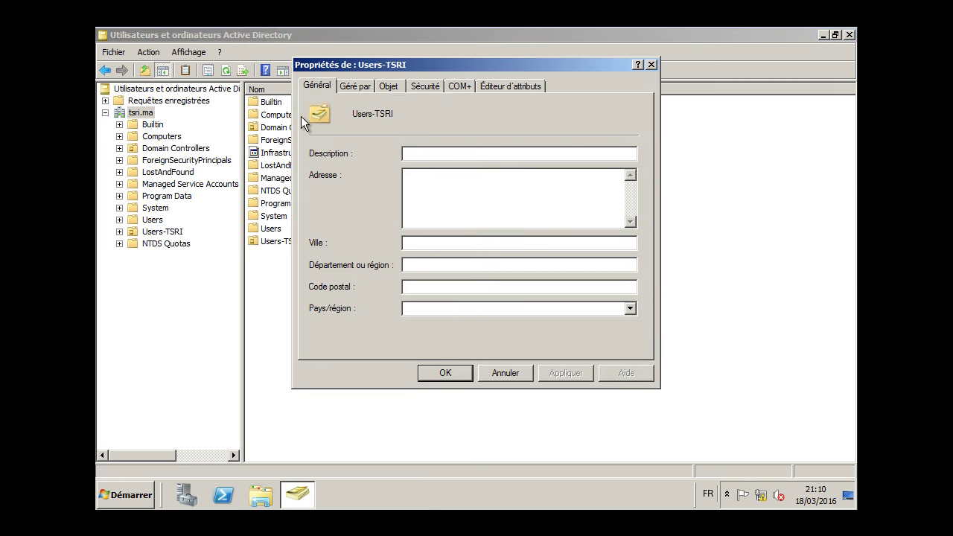
pyautogui.click(395, 88)
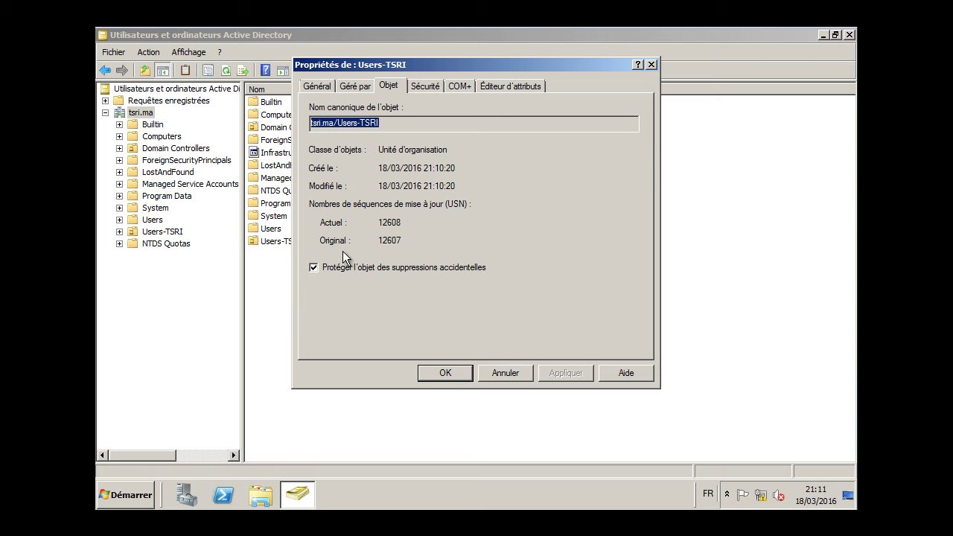
pyautogui.click(313, 269)
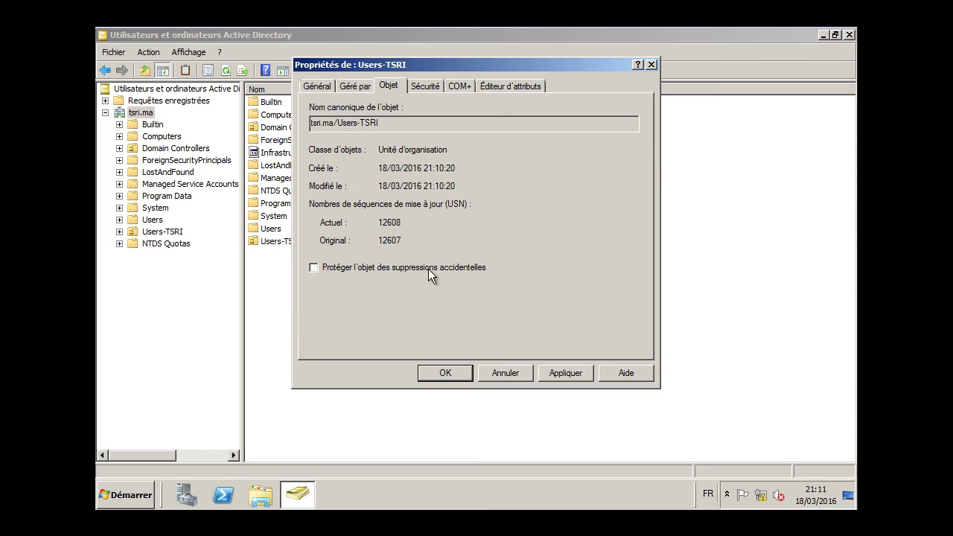
pyautogui.click(564, 368)
pyautogui.click(446, 373)
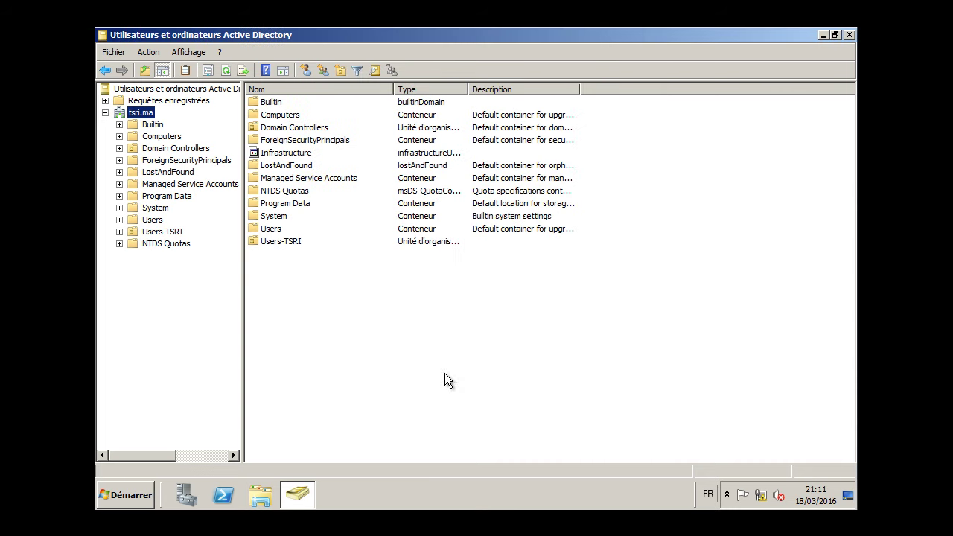
# Turn Fonctionnalités avancées back off in the Affichage menu
pyautogui.rightClick(172, 234)
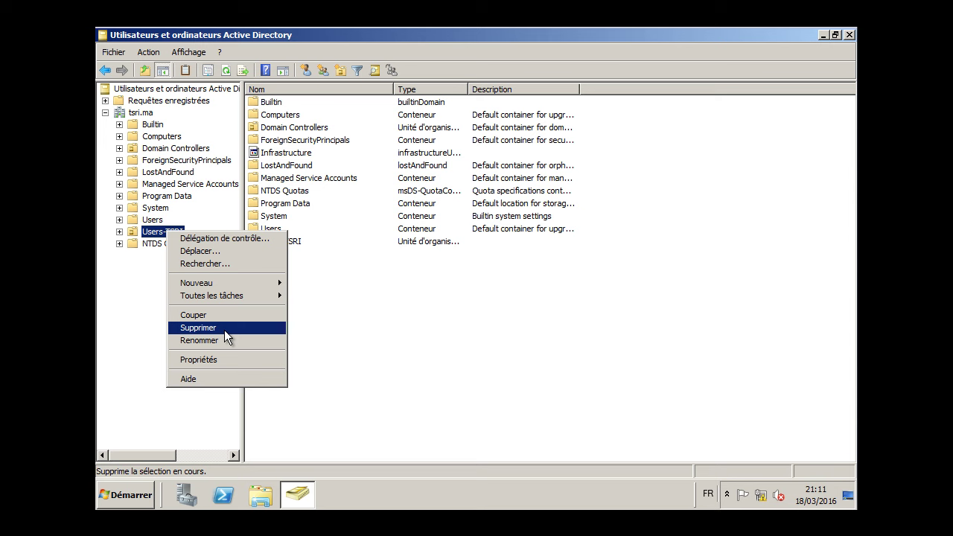
pyautogui.click(326, 354)
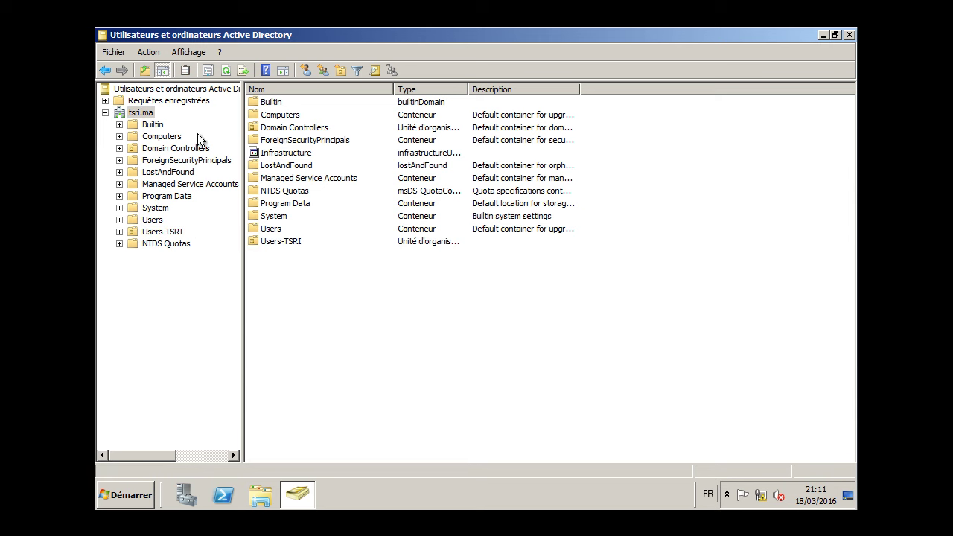
pyautogui.click(188, 52)
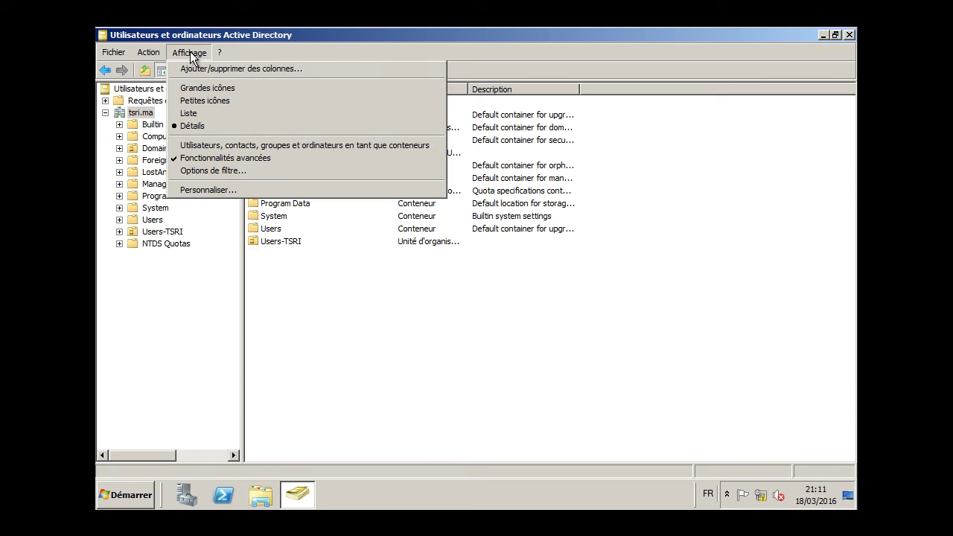
pyautogui.click(221, 158)
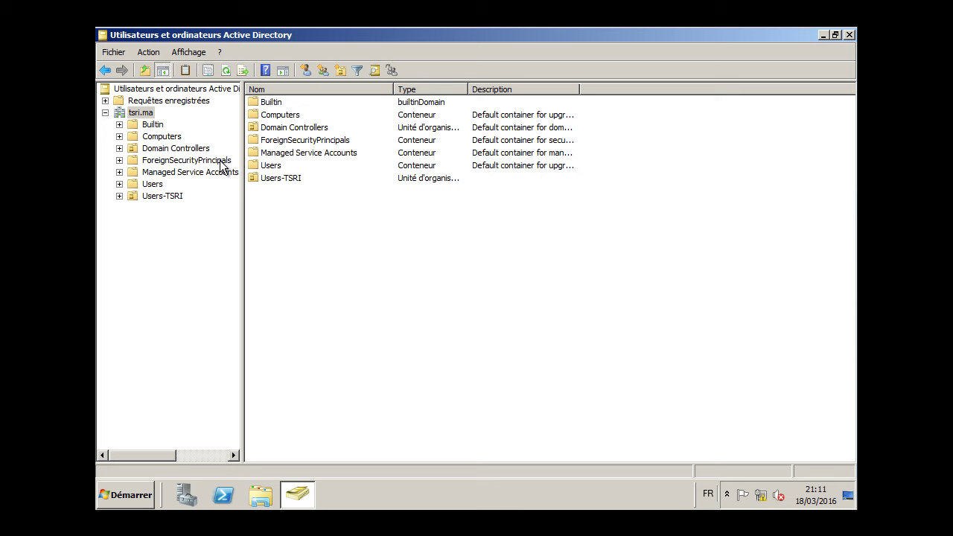
# Delete the Users-TSRI unit and confirm with Oui
pyautogui.click(163, 195)
pyautogui.rightClick(163, 195)
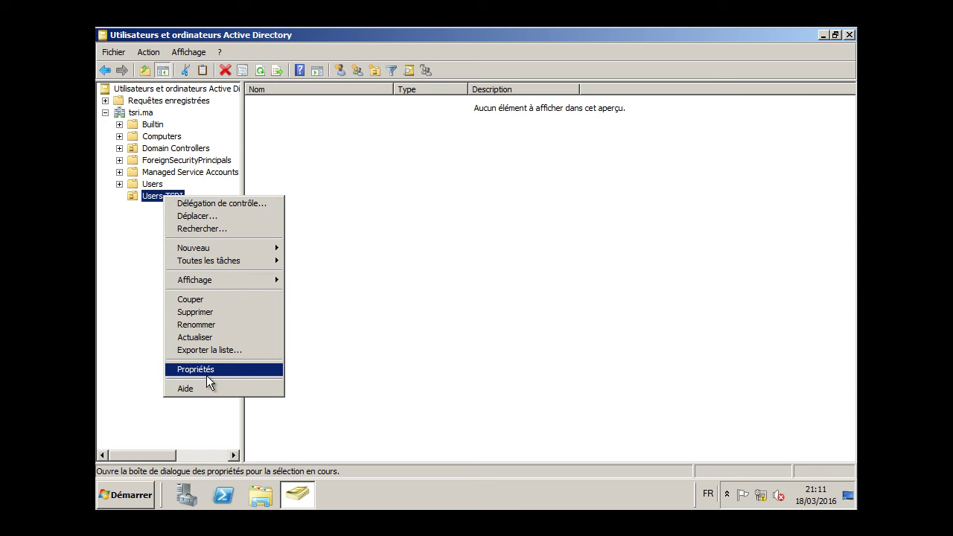
pyautogui.click(206, 372)
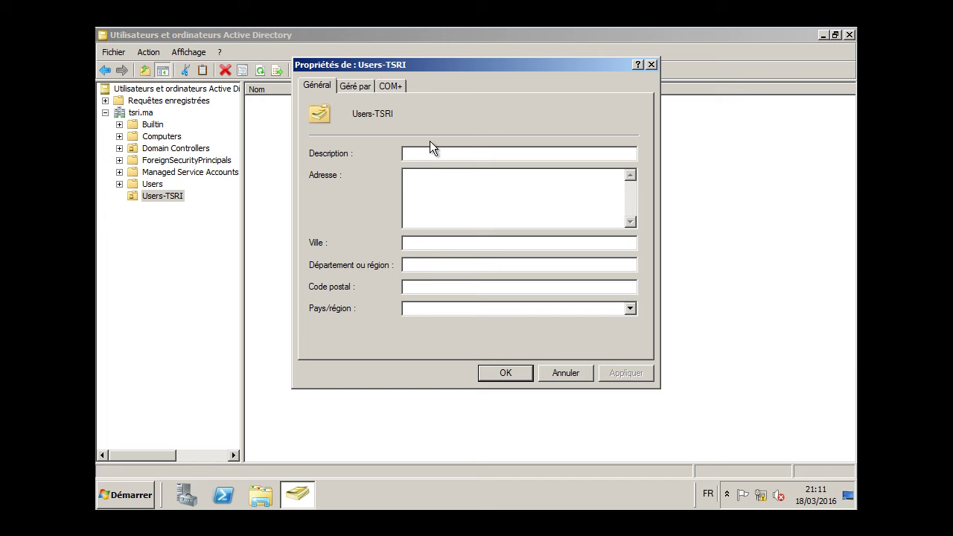
pyautogui.click(566, 373)
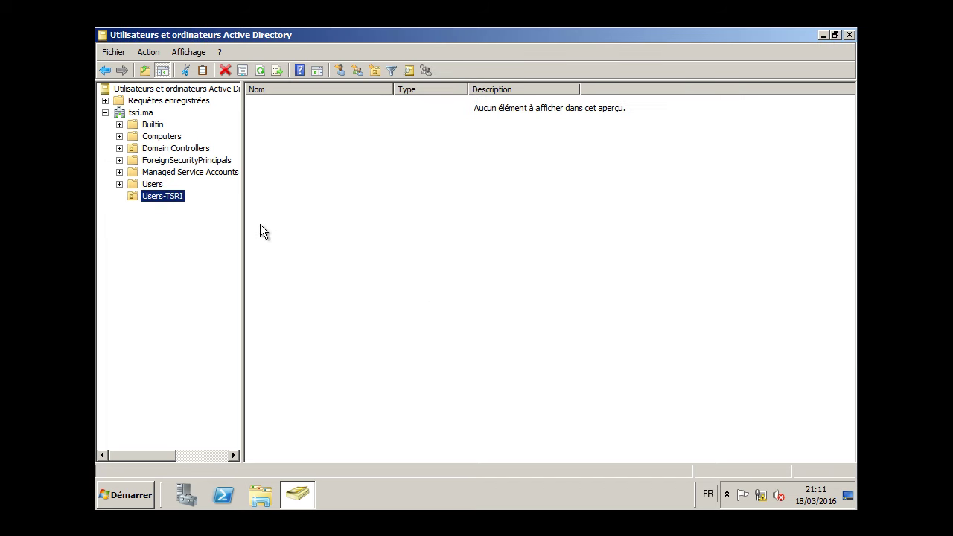
pyautogui.rightClick(174, 196)
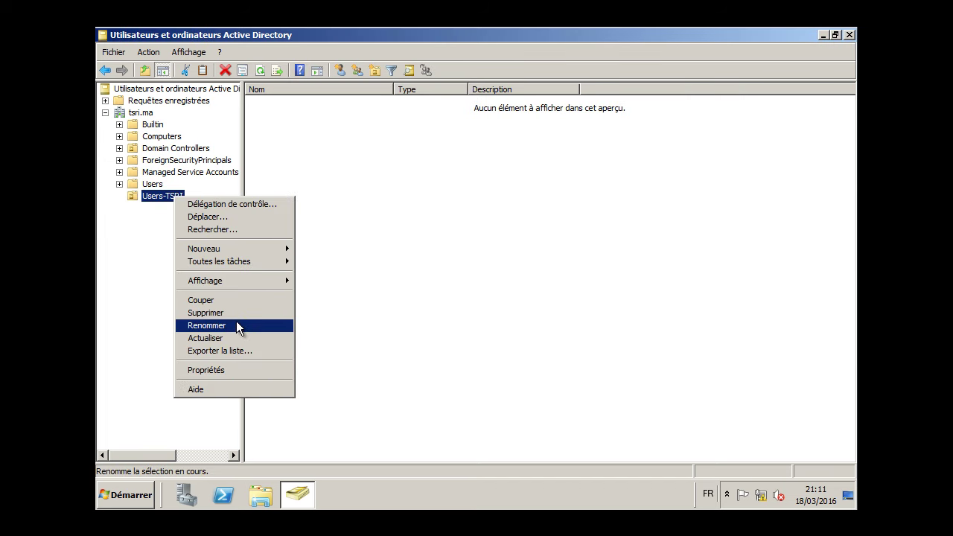
pyautogui.click(233, 312)
pyautogui.click(525, 304)
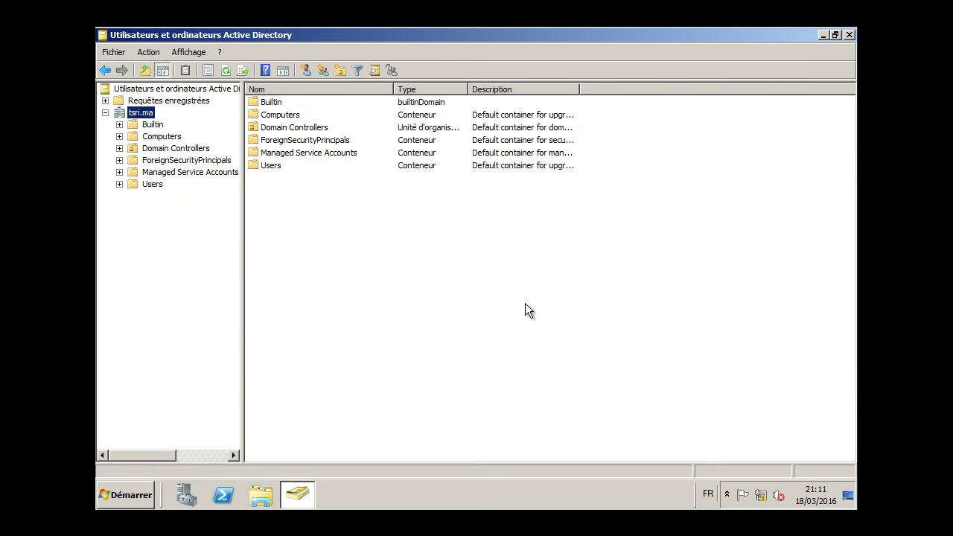
# Create a new organisational unit named 'Users-TSRI' under tsri.ma
pyautogui.rightClick(139, 113)
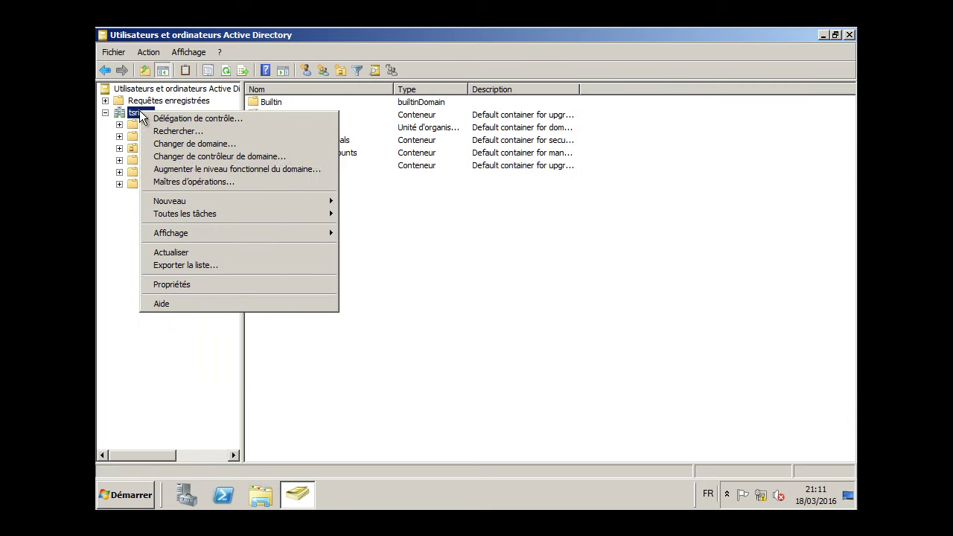
pyautogui.moveTo(220, 202)
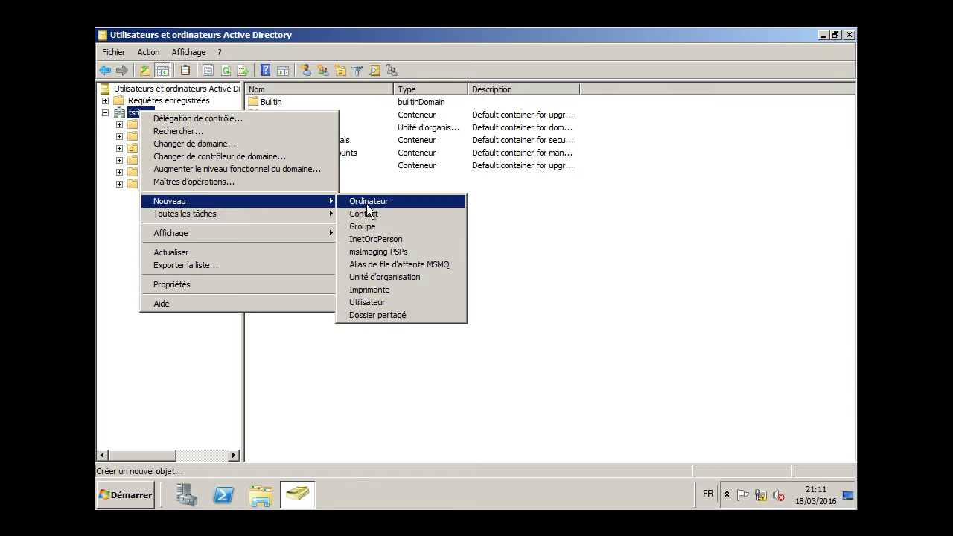
pyautogui.click(378, 277)
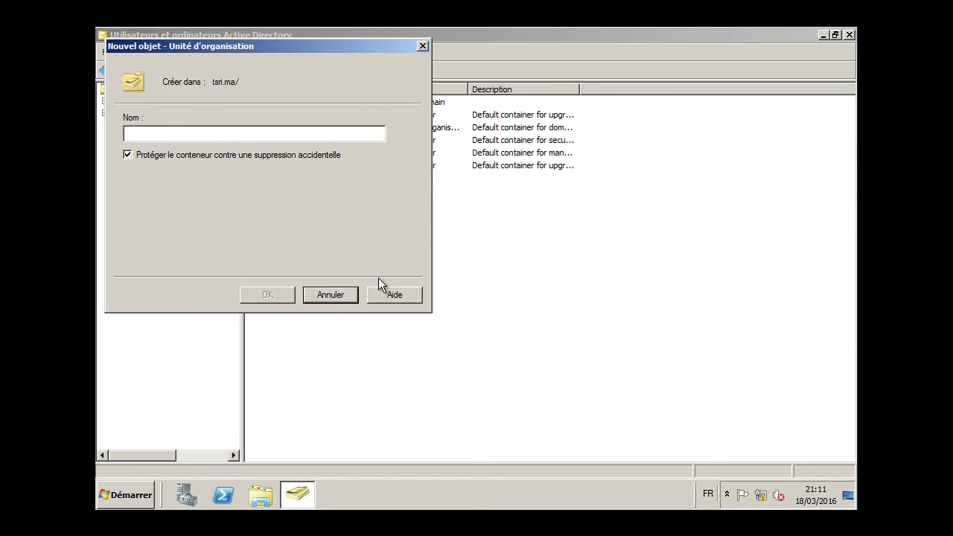
pyautogui.write('Users-')
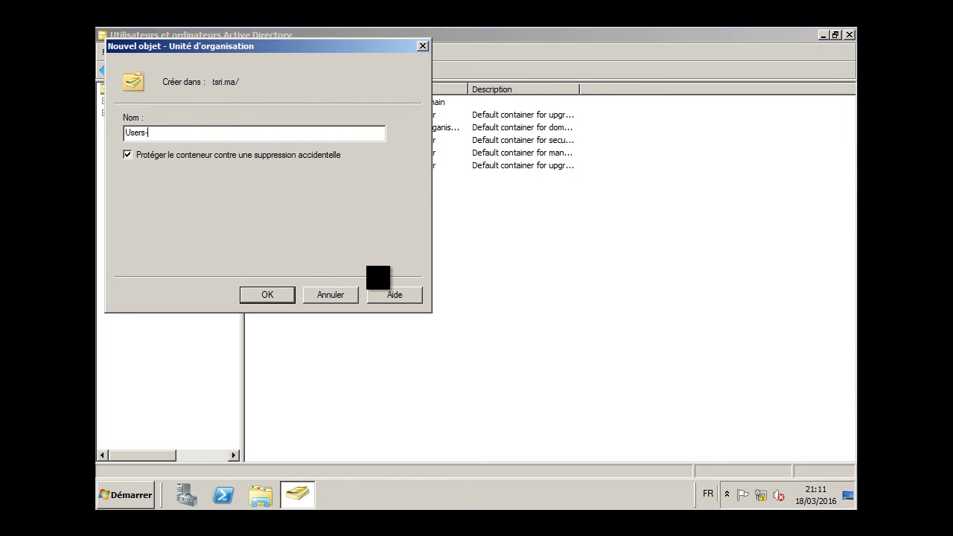
pyautogui.write('TSRI')
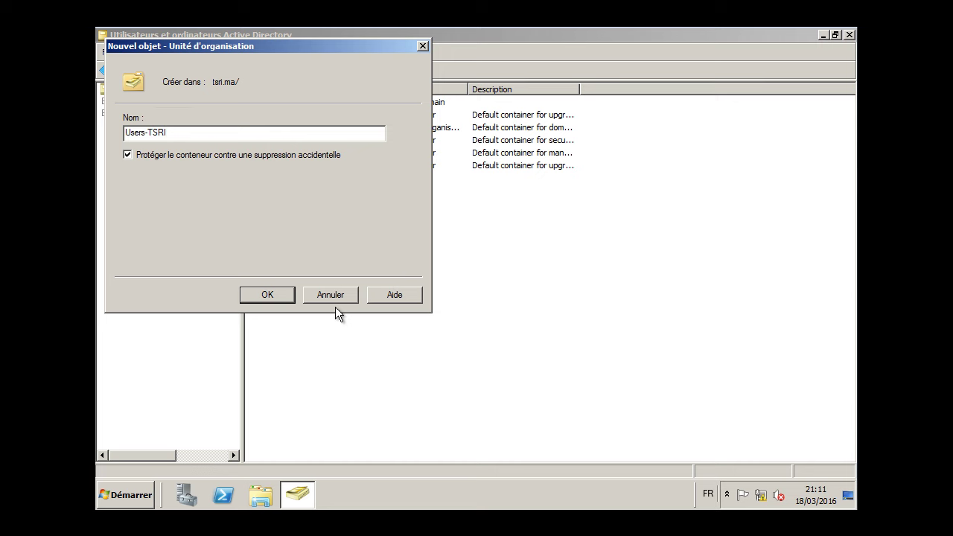
pyautogui.click(275, 296)
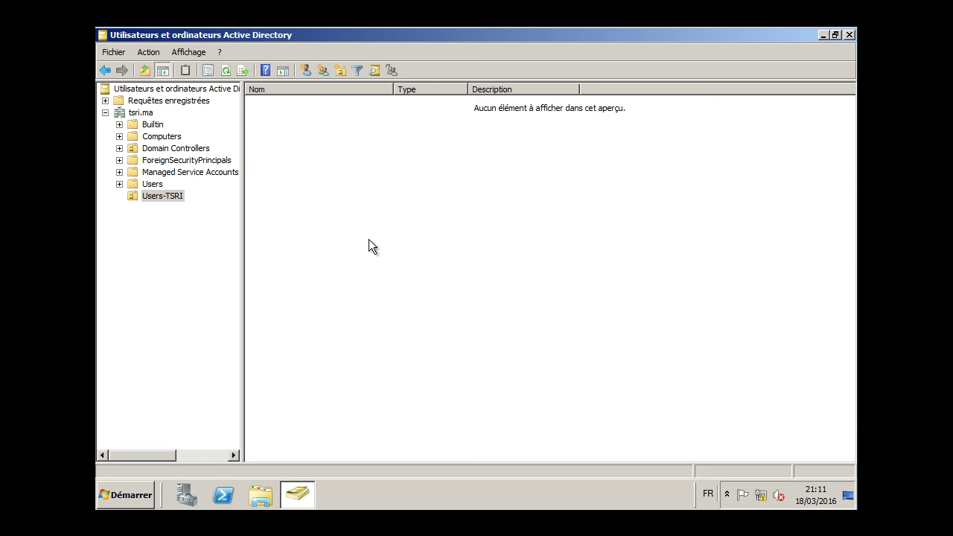
# Start a new user in Users-TSRI: first name Win-7, last name TSRI, plus a logon name
pyautogui.rightClick(306, 158)
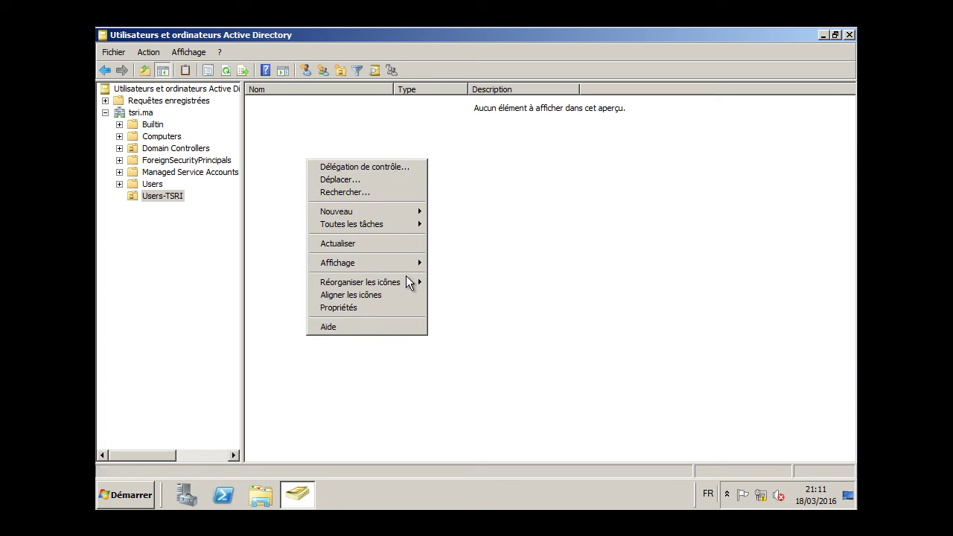
pyautogui.moveTo(410, 214)
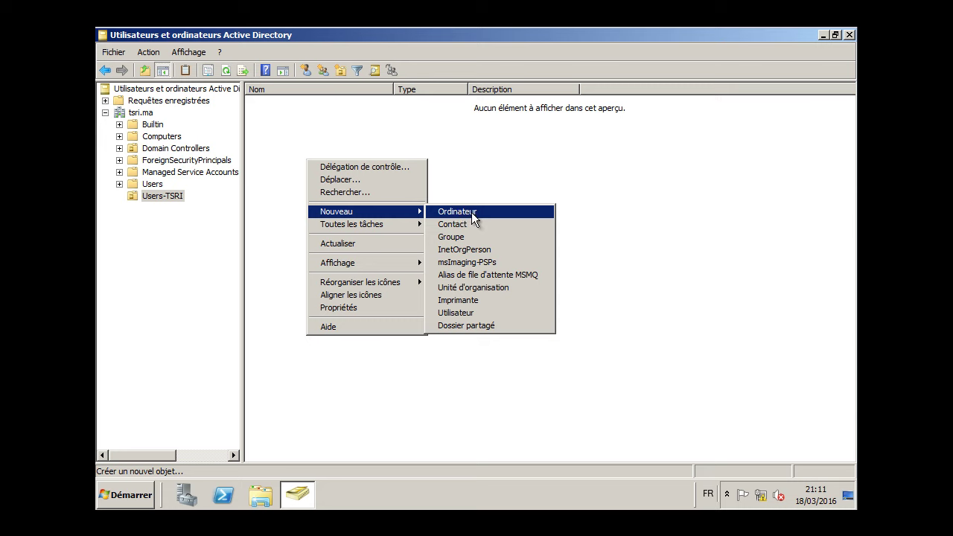
pyautogui.click(479, 312)
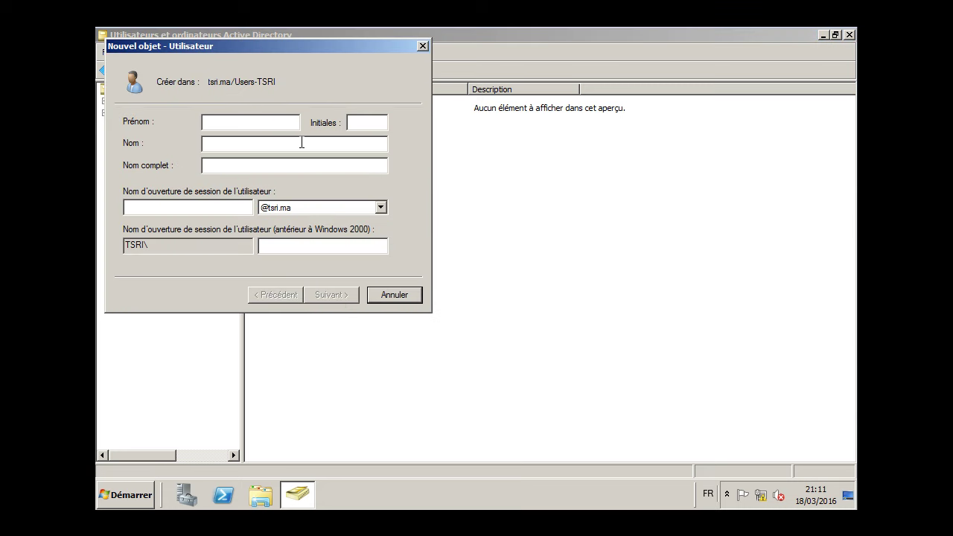
pyautogui.write('Win')
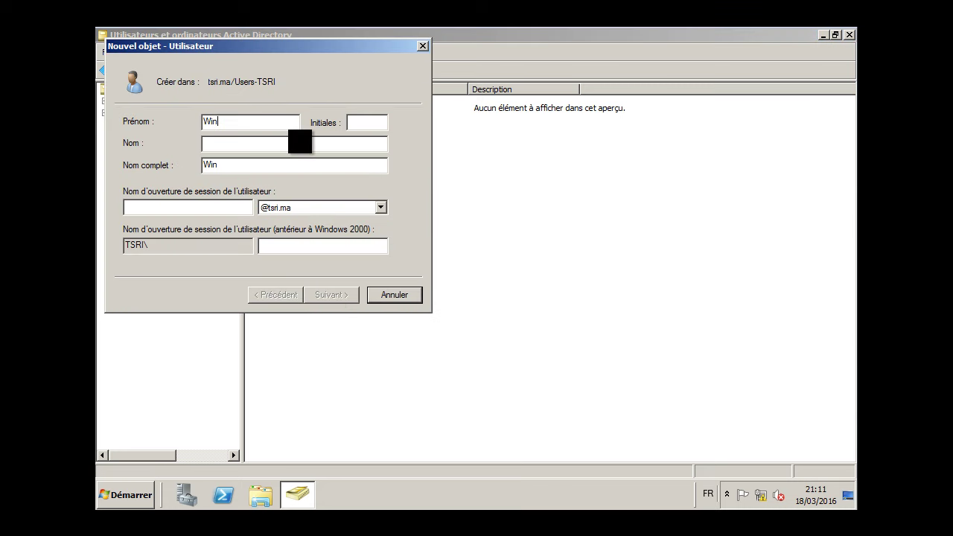
pyautogui.write('-7')
pyautogui.click(231, 143)
pyautogui.write('TSRI')
pyautogui.click(157, 211)
pyautogui.write('Win')
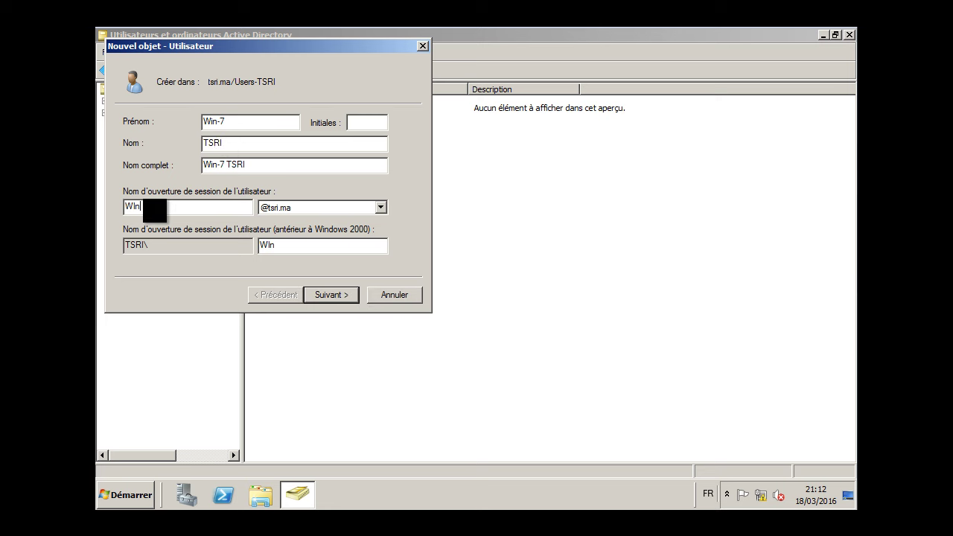
pyautogui.press('BackSpace')
pyautogui.press('BackSpace')
pyautogui.write('in-7')
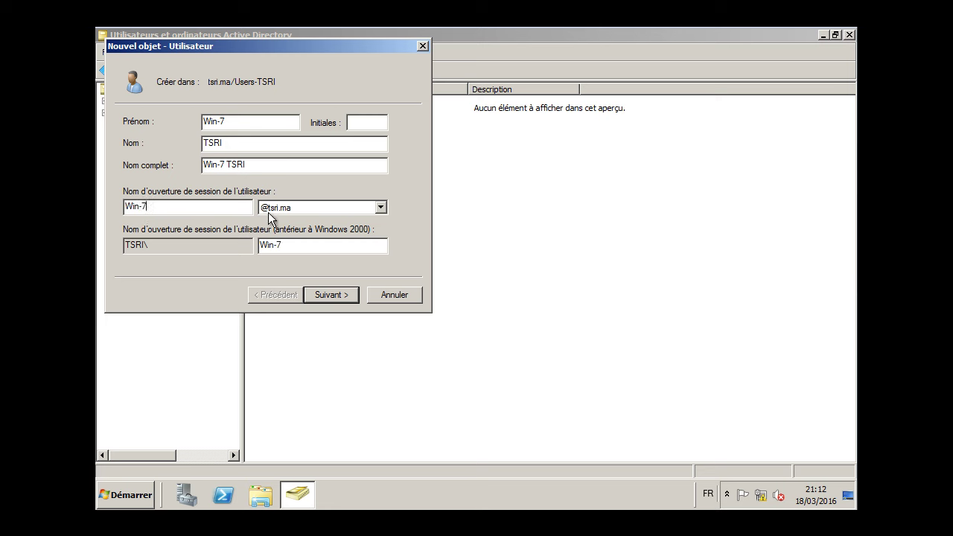
pyautogui.click(331, 294)
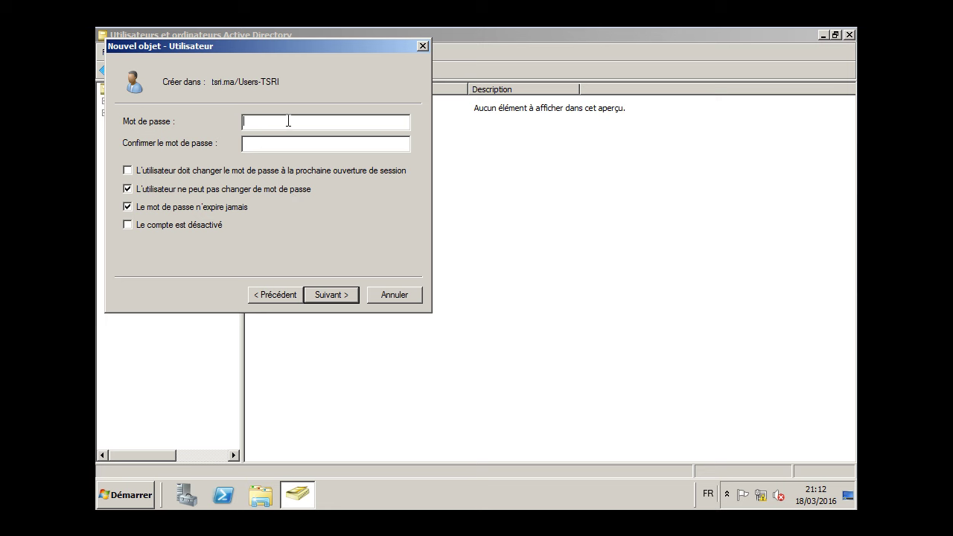
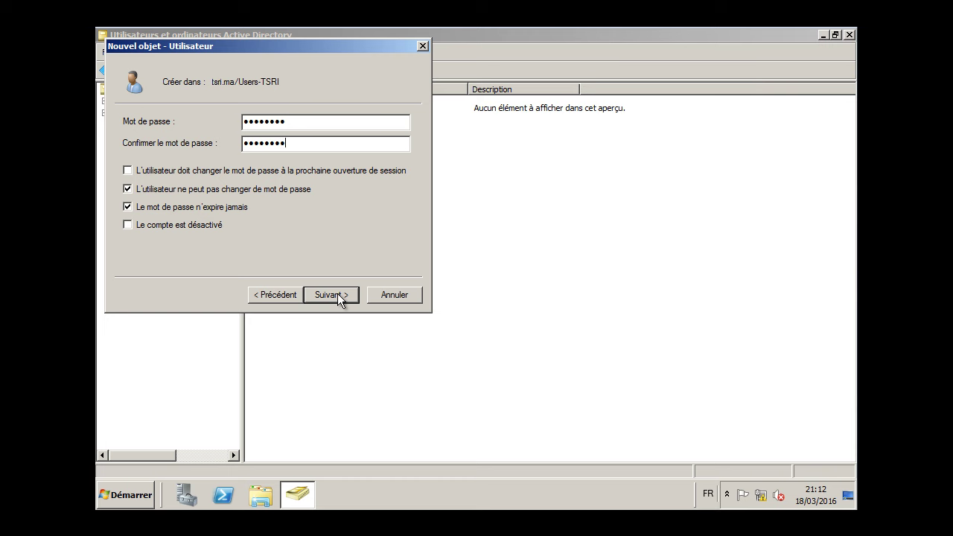
# Set the new user's password, finish the wizard, and switch to the Windows 7 VM
pyautogui.click(337, 294)
pyautogui.click(337, 294)
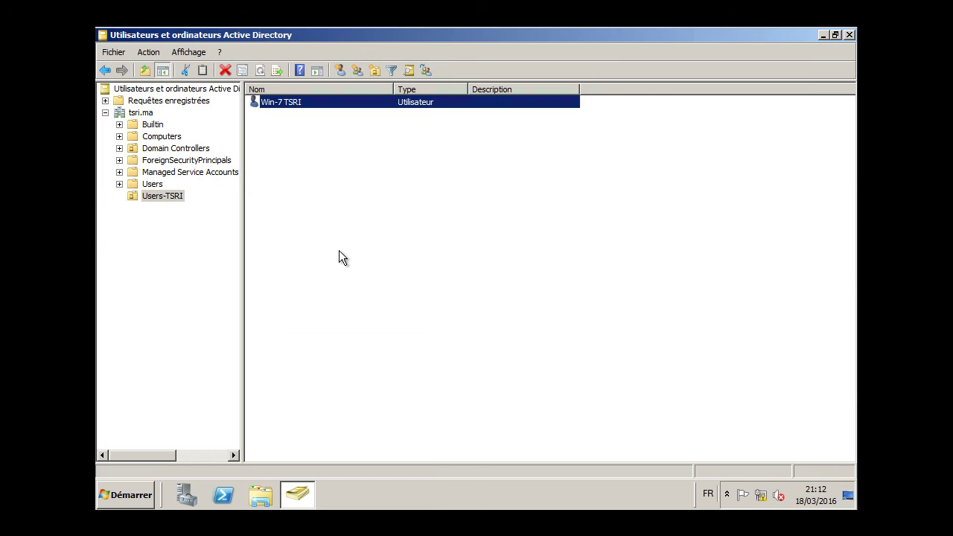
pyautogui.click(339, 251)
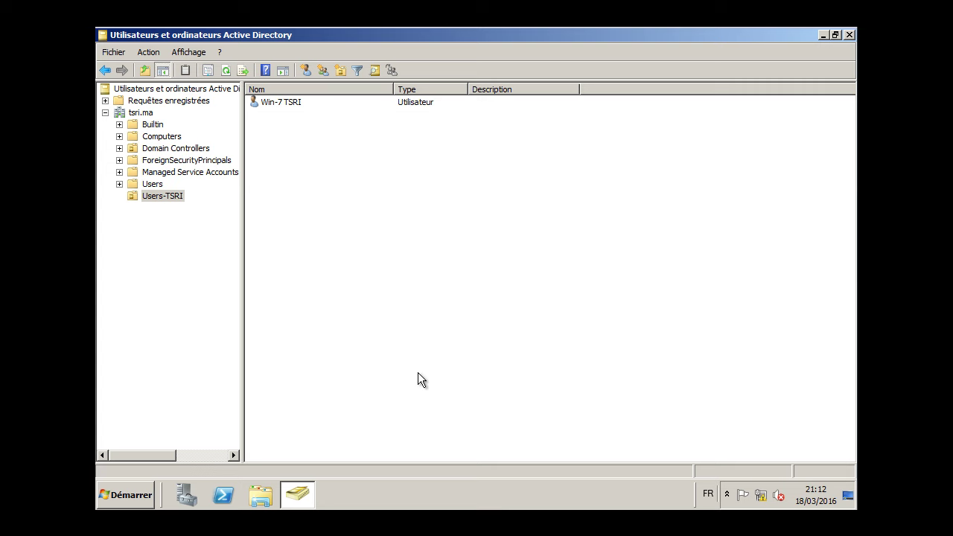
pyautogui.click(496, 467)
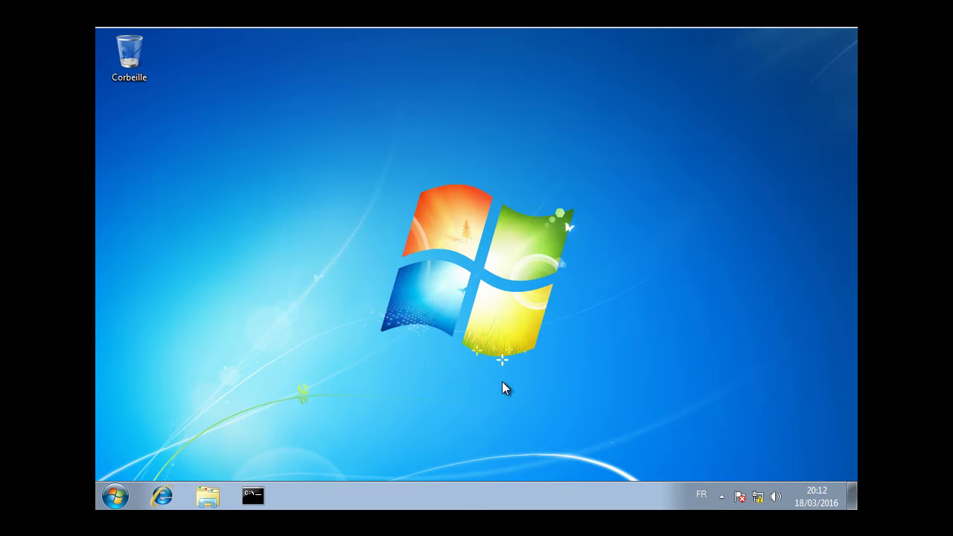
# In a command prompt, ping 192.168.1.254 and run nslookup to check the DNS server
pyautogui.click(253, 500)
pyautogui.write('pi')
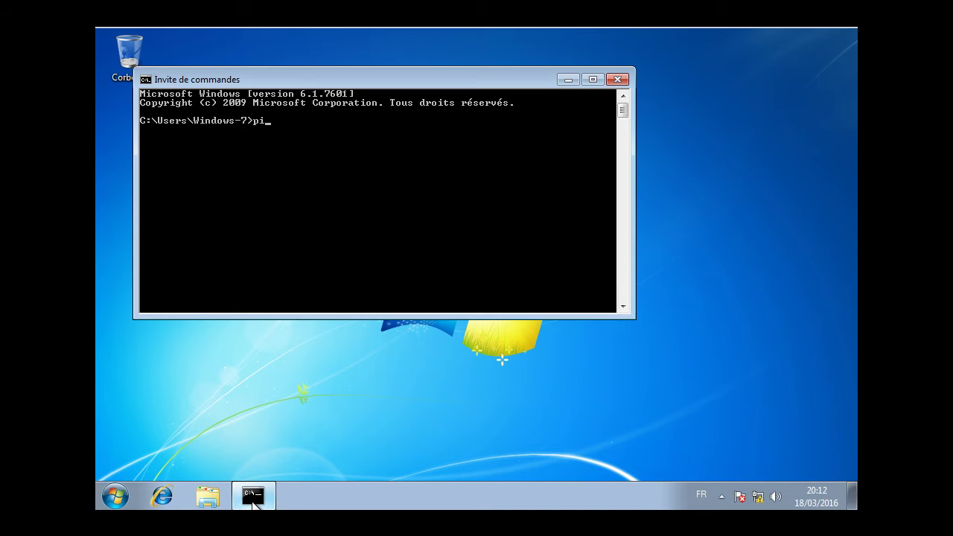
pyautogui.write('ng 192.168.1.254')
pyautogui.press('Return')
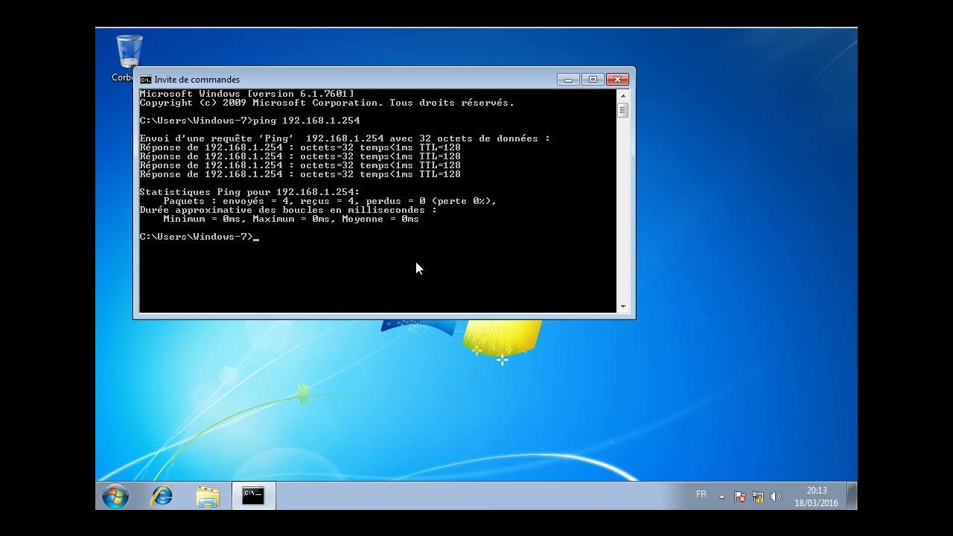
pyautogui.write('nslookup')
pyautogui.press('Return')
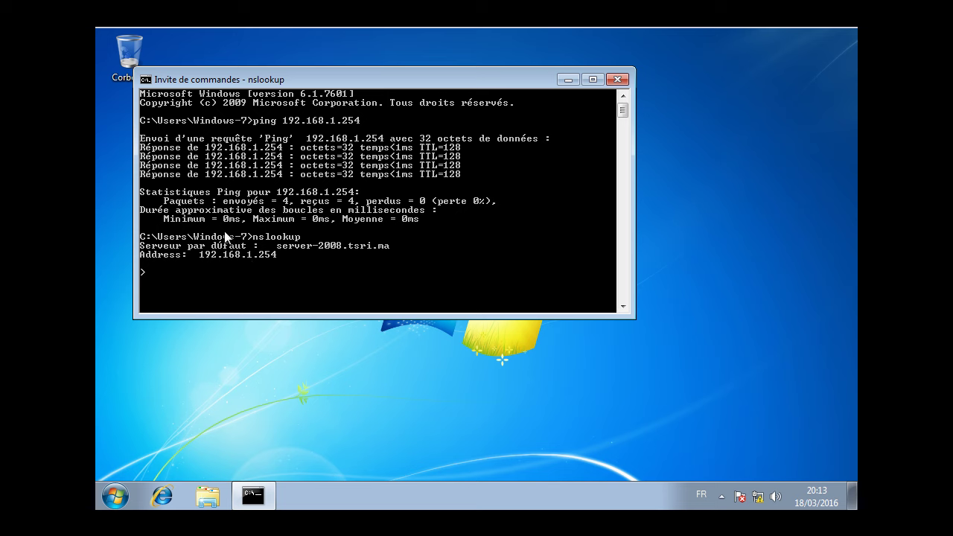
pyautogui.click(115, 497)
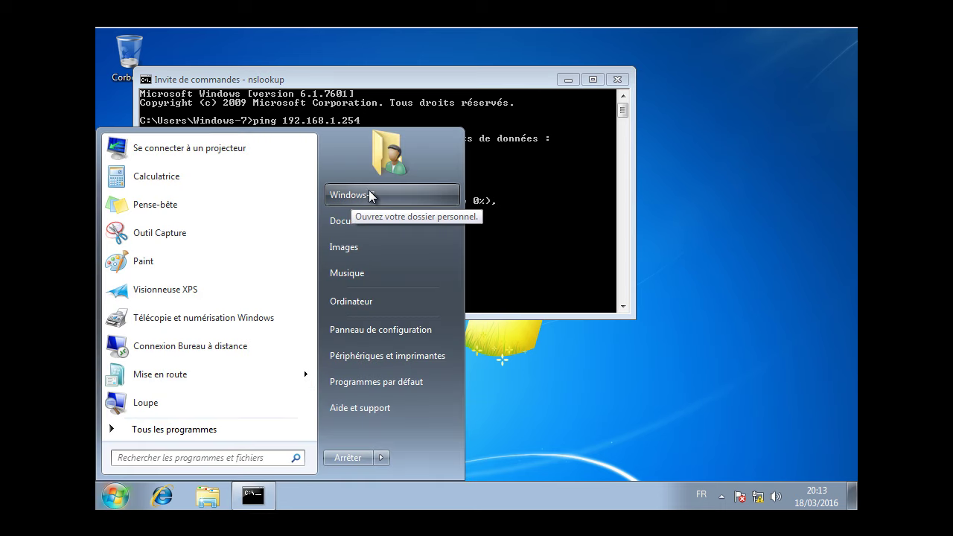
# Switch the Windows 7 computer from workgroup to domain 'tsri.ma' in System properties
pyautogui.rightClick(348, 298)
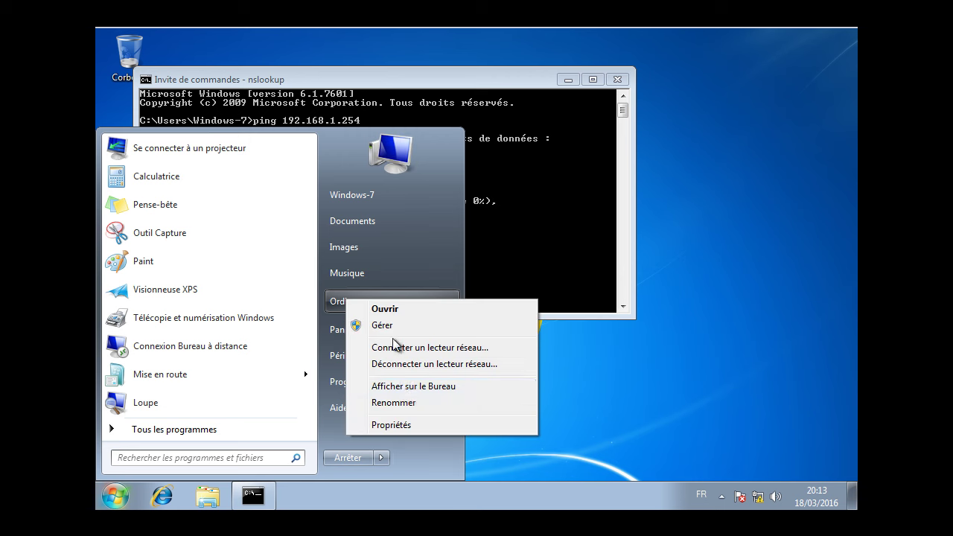
pyautogui.click(401, 425)
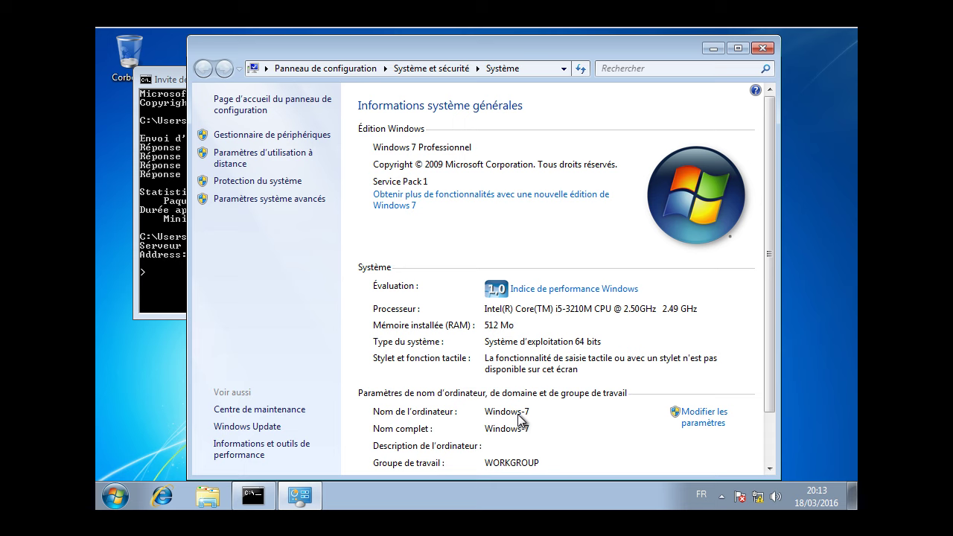
pyautogui.click(704, 418)
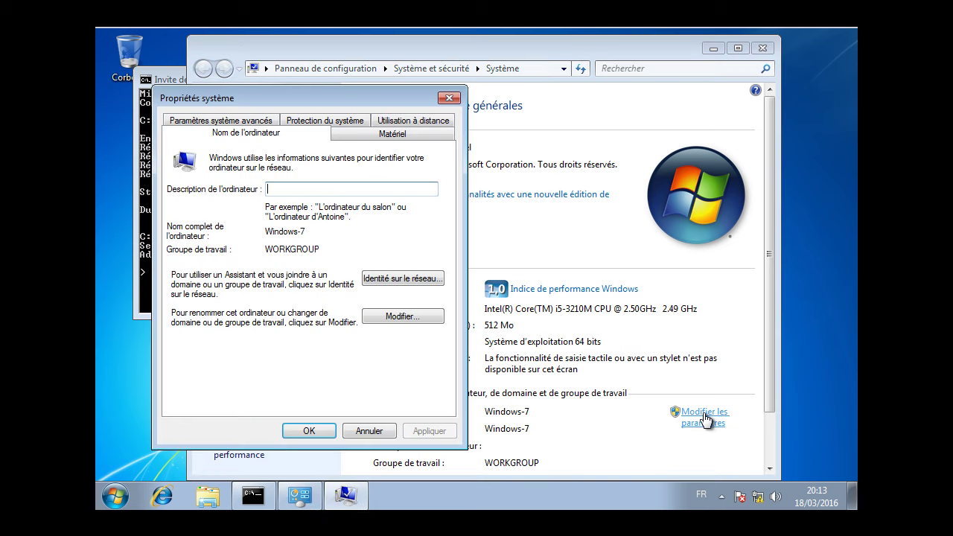
pyautogui.click(394, 317)
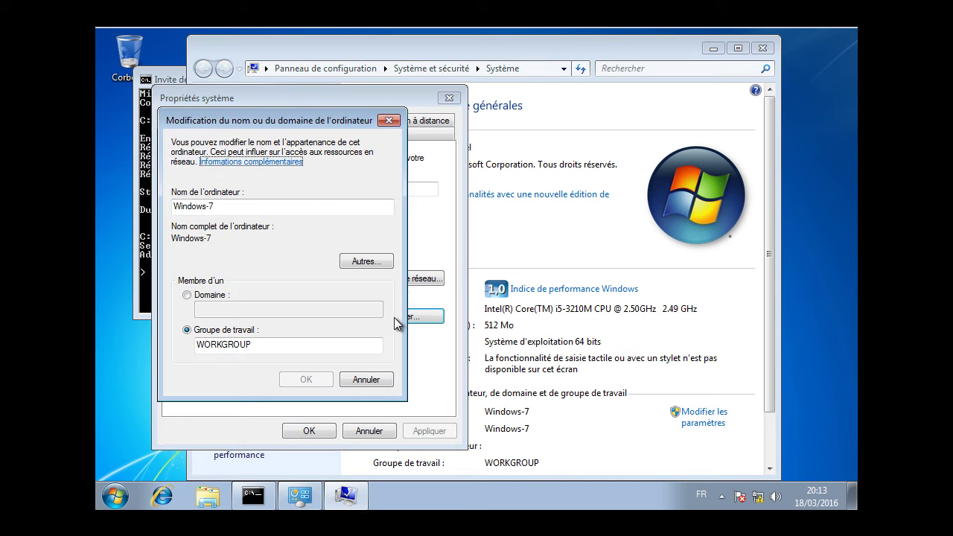
pyautogui.click(210, 296)
pyautogui.click(228, 310)
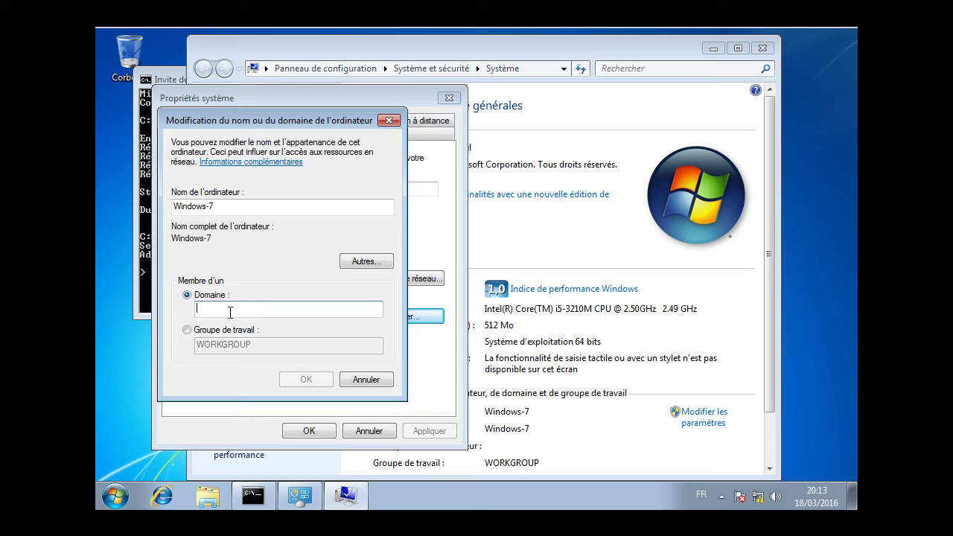
pyautogui.write('tsri')
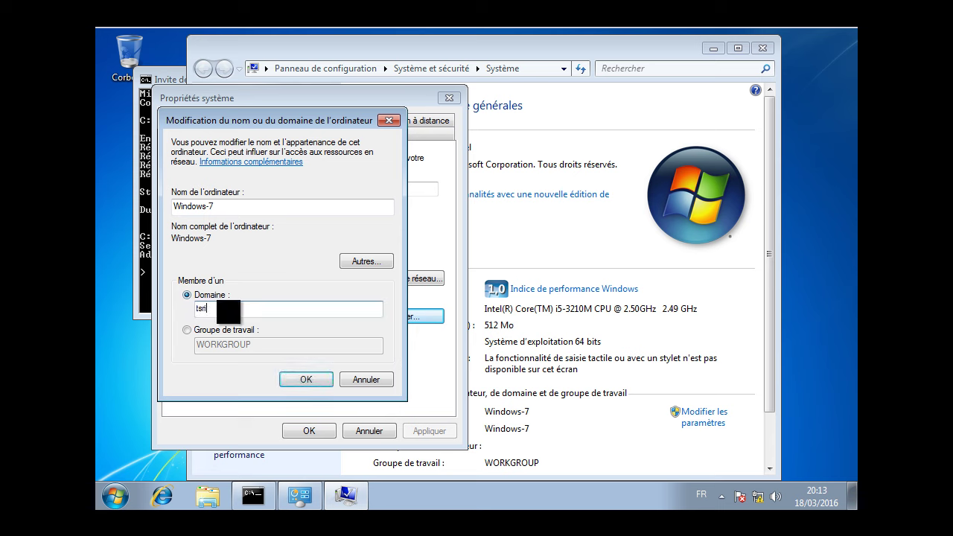
pyautogui.write('.ma')
pyautogui.click(306, 379)
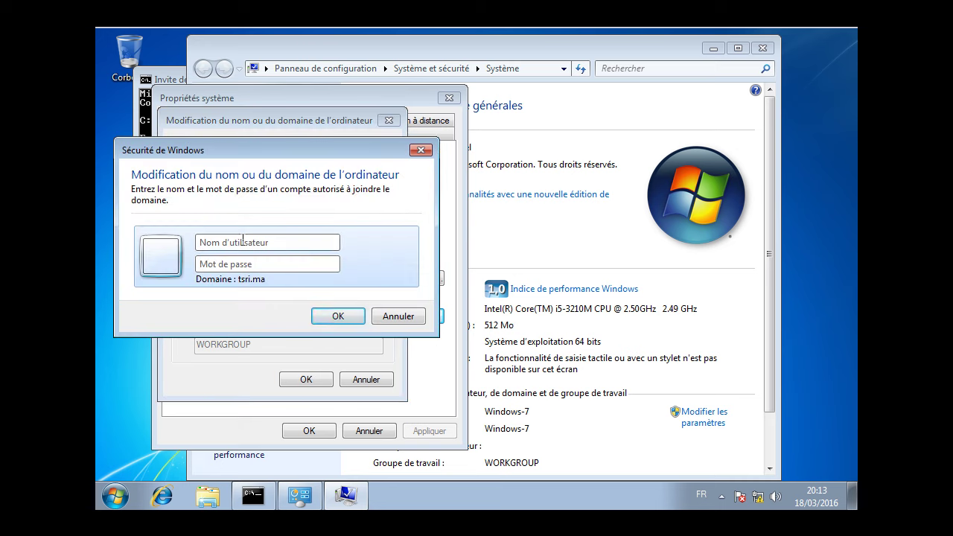
# Enter an authorised account's user name and password to approve joining tsri.ma
pyautogui.write('Win-7')
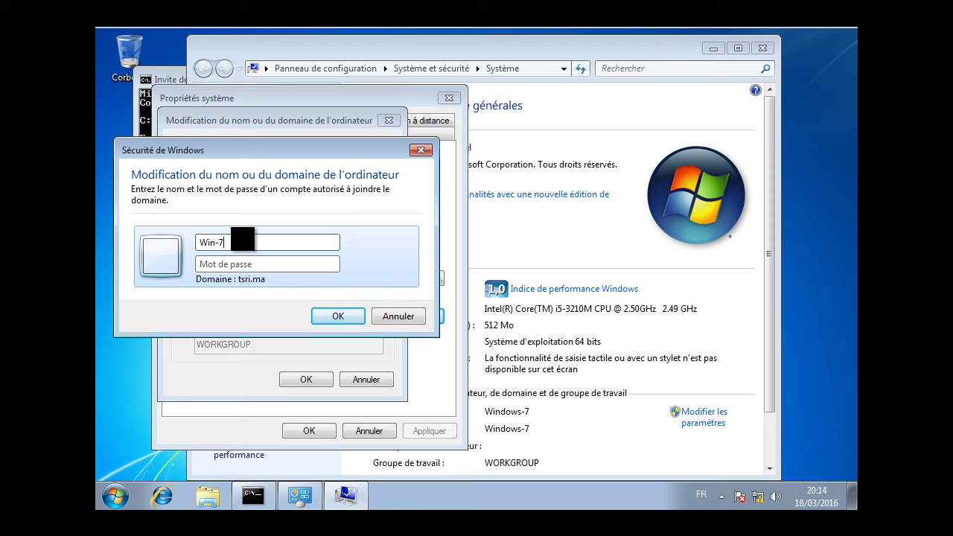
pyautogui.click(223, 263)
pyautogui.write('••••••••')
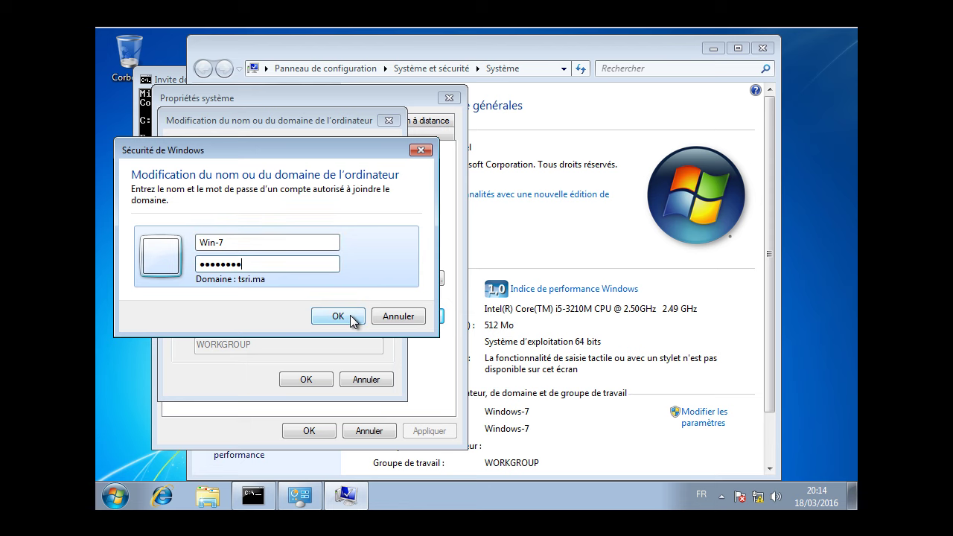
pyautogui.click(338, 316)
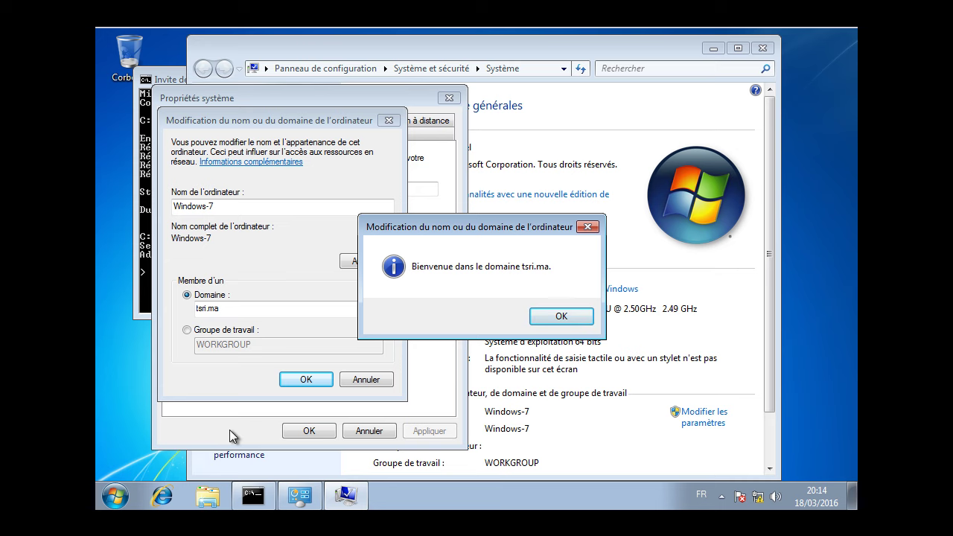
pyautogui.click(253, 495)
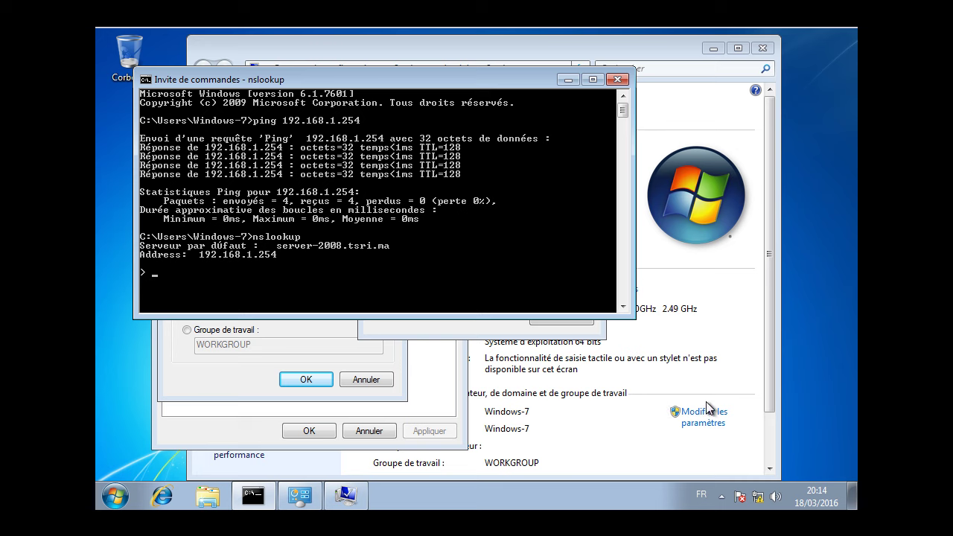
# Close the System information window left open over the dialogs
pyautogui.click(115, 496)
pyautogui.click(115, 495)
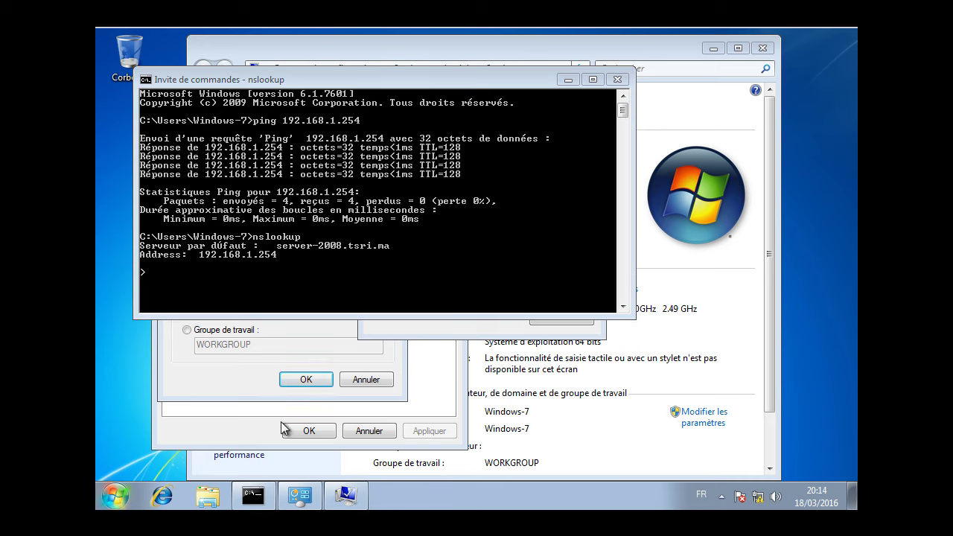
pyautogui.click(700, 419)
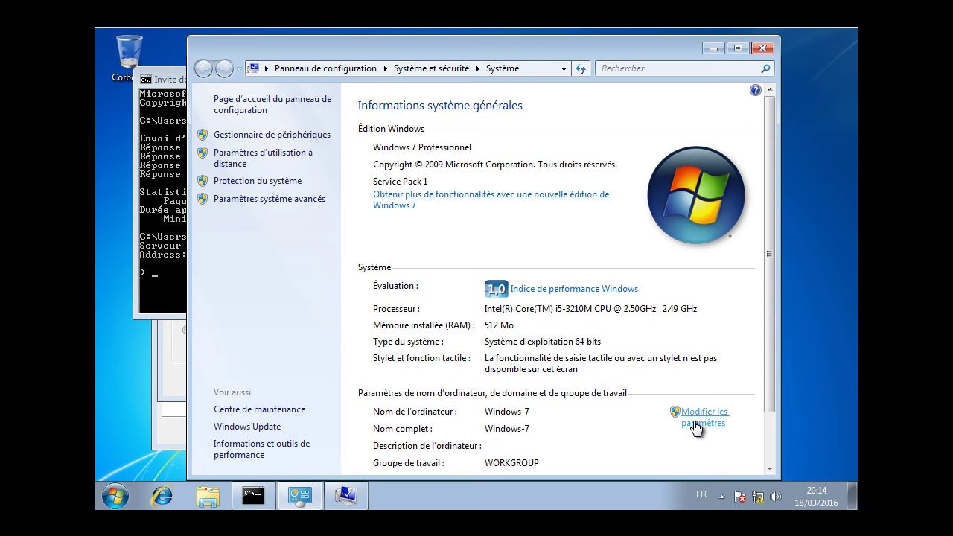
pyautogui.click(762, 48)
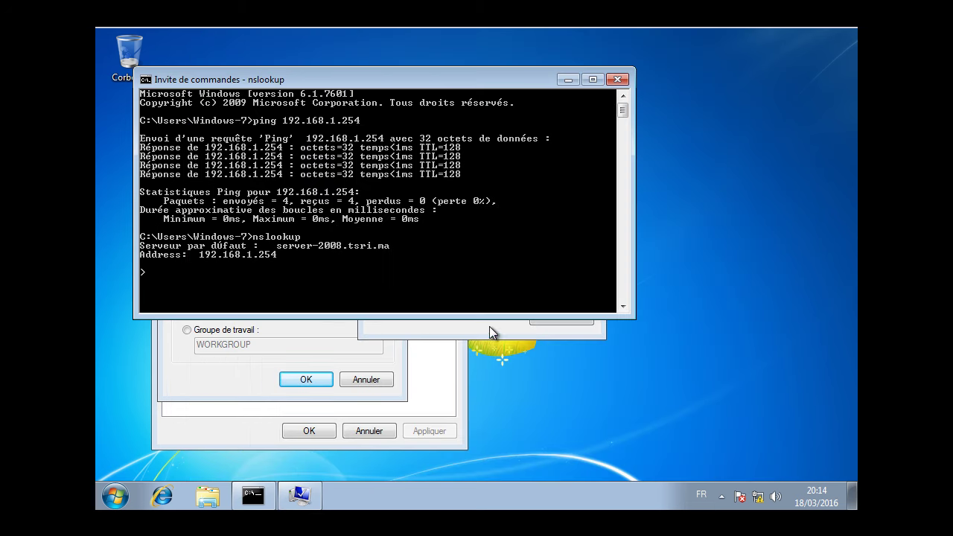
# Acknowledge the tsri.ma welcome and restart notices, close Propriétés système, and restart now
pyautogui.click(491, 328)
pyautogui.click(559, 319)
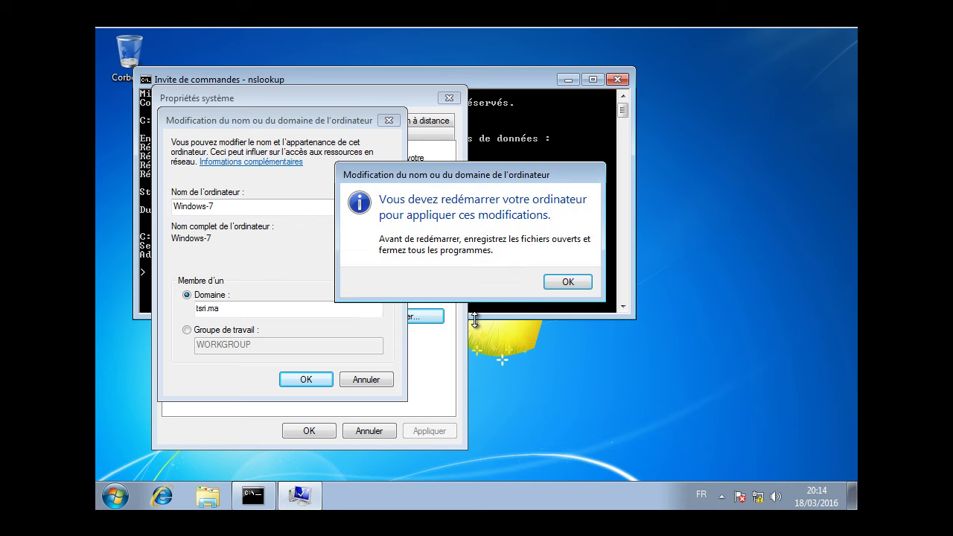
pyautogui.click(579, 284)
pyautogui.click(328, 426)
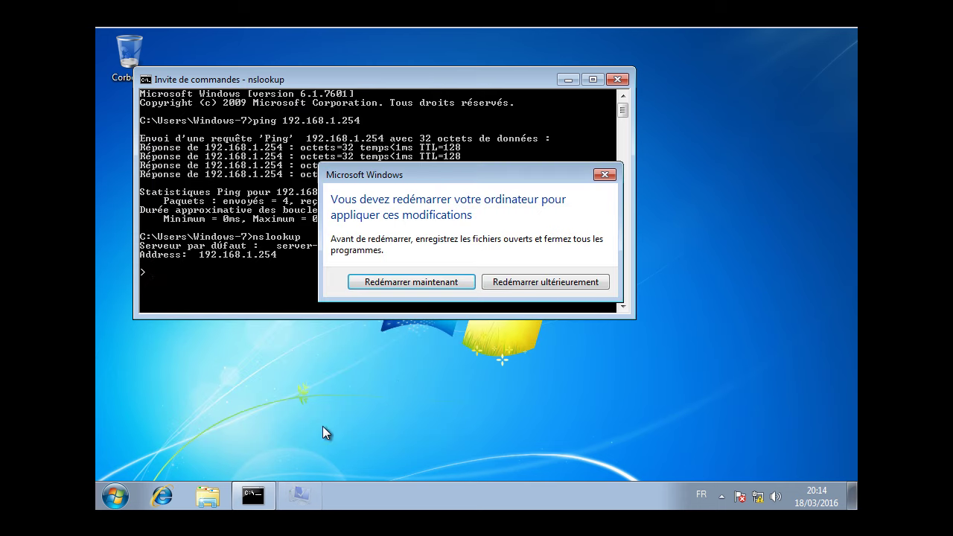
pyautogui.click(428, 282)
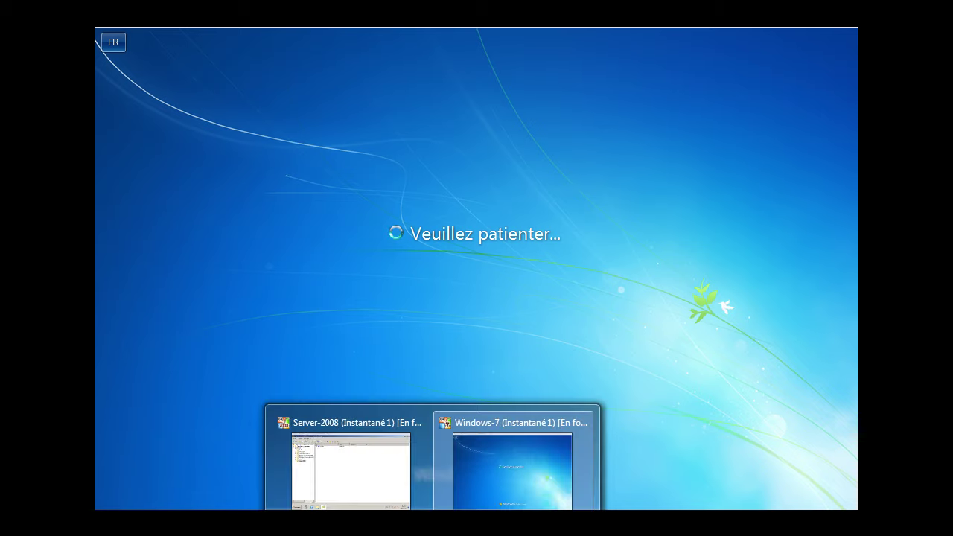
pyautogui.click(360, 468)
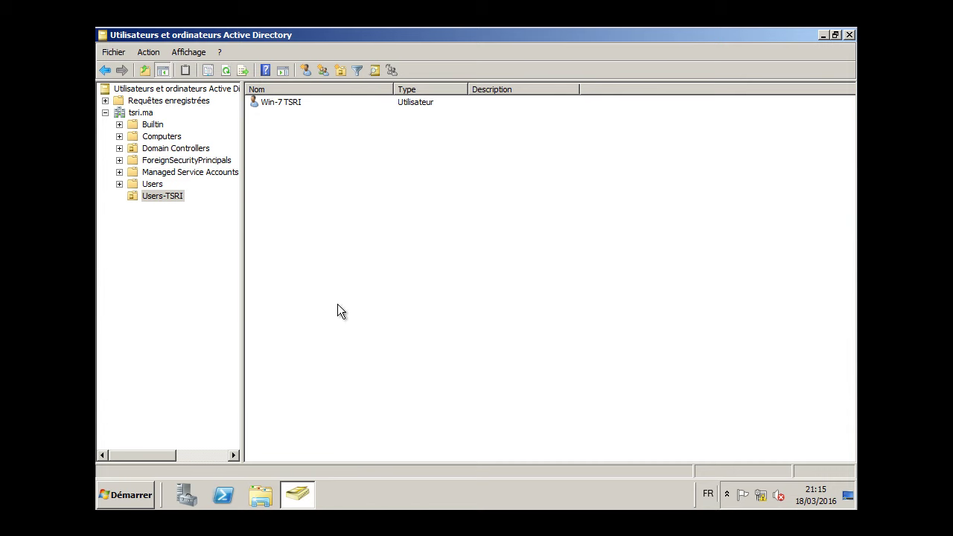
# Check that WINDOWS-7 is listed in the Computers container, then return to Windows 7
pyautogui.click(161, 137)
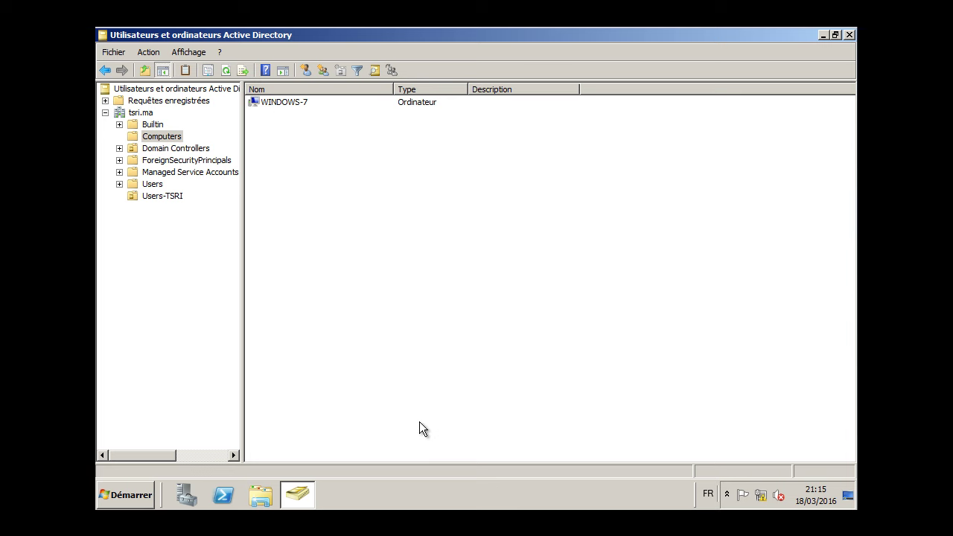
pyautogui.click(494, 469)
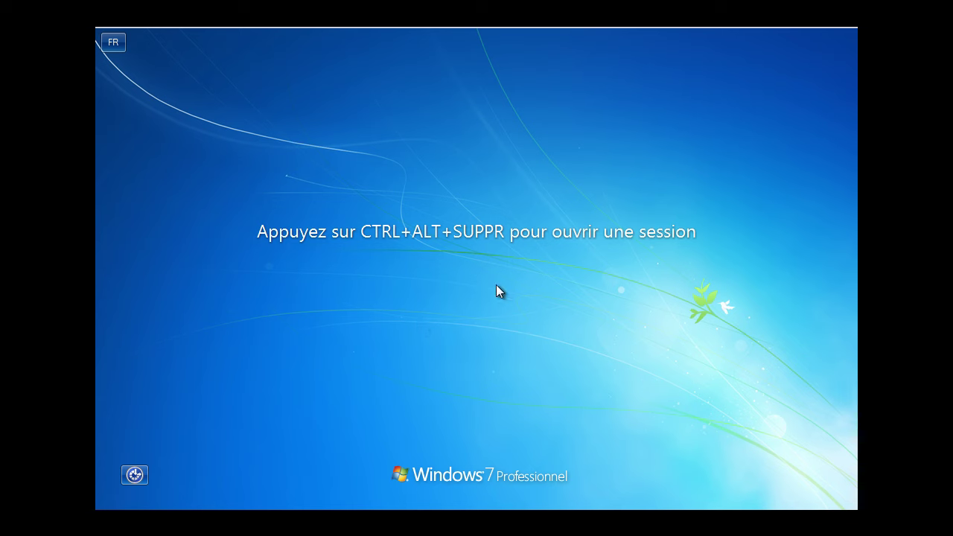
# Log on to the local Windows-7 account, then switch user to reach the account choices
pyautogui.hotkey('ctrl', 'alt', 'Delete')
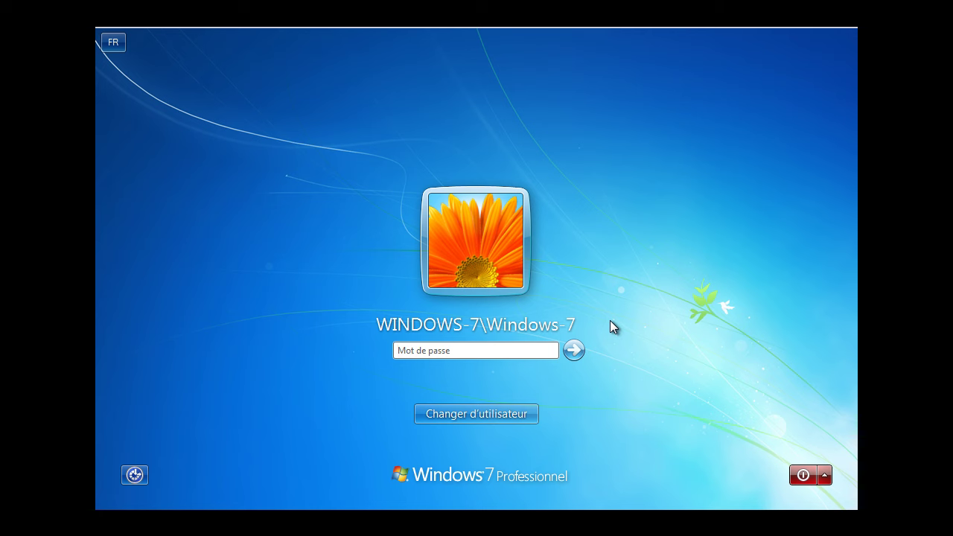
pyautogui.press('Return')
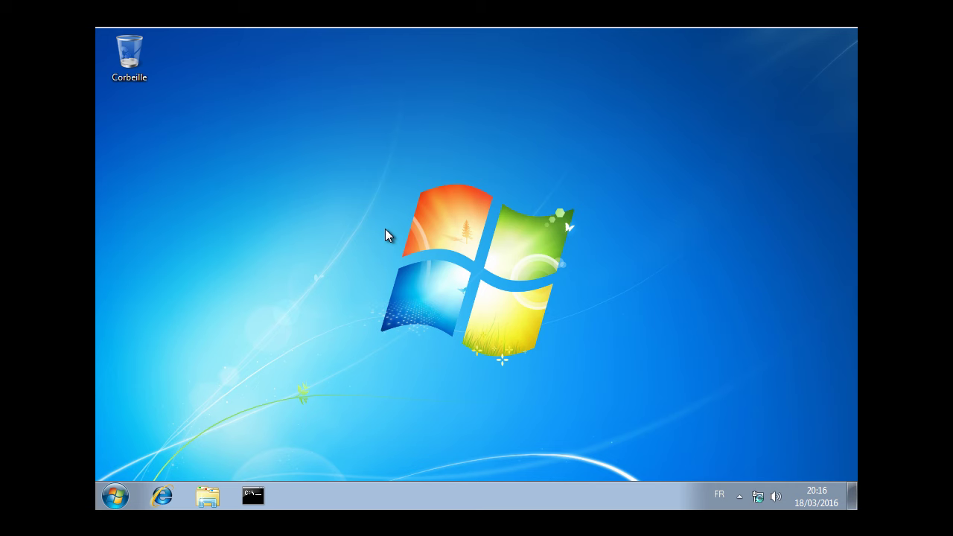
pyautogui.hotkey('ctrl', 'alt', 'Delete')
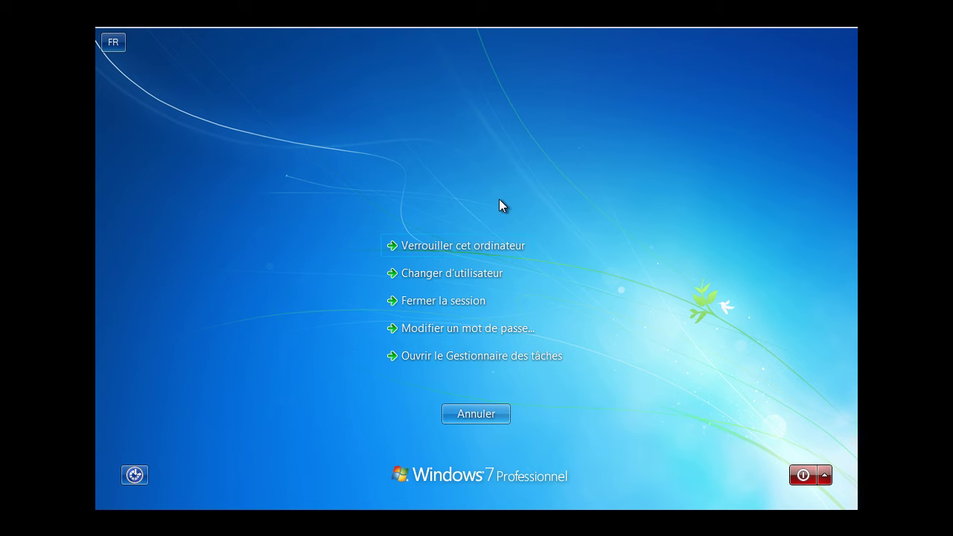
pyautogui.click(465, 274)
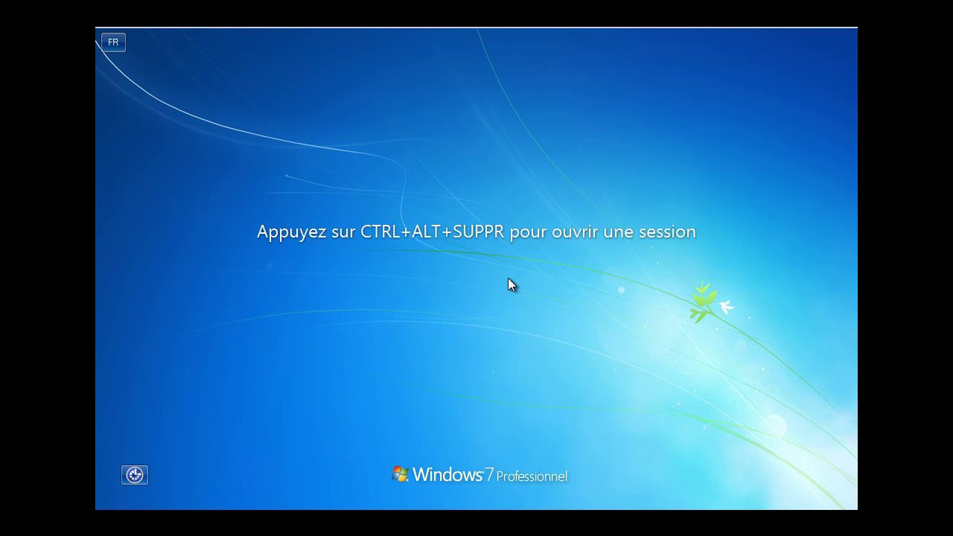
pyautogui.hotkey('ctrl', 'alt', 'Delete')
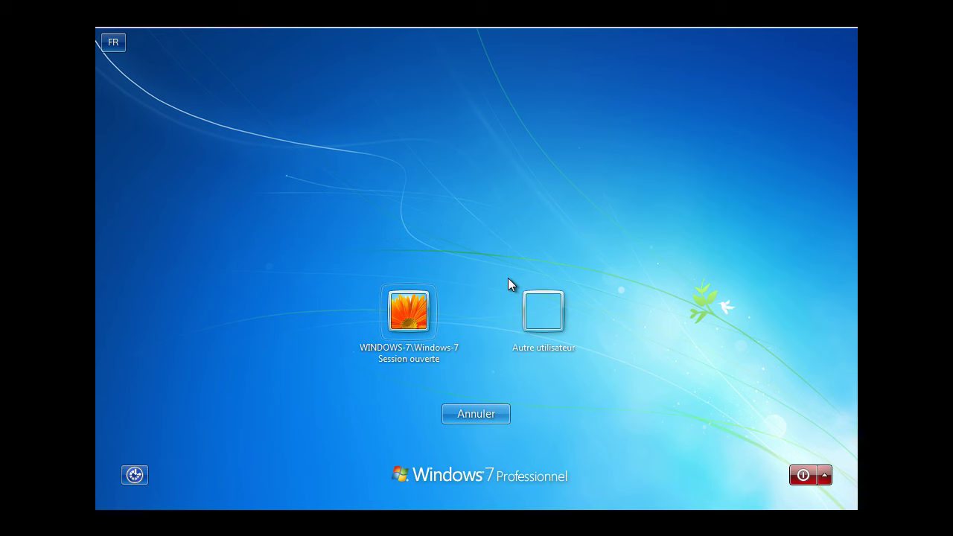
# Try logging on to the TSRI domain as Win-7, getting the no-logon-server error
pyautogui.click(543, 311)
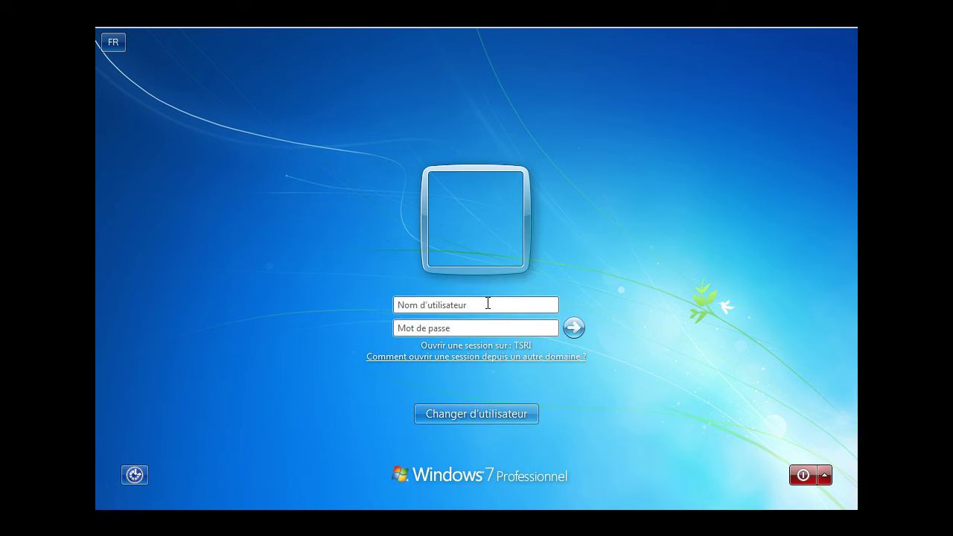
pyautogui.write('Win-7')
pyautogui.press('Tab')
pyautogui.write('a')
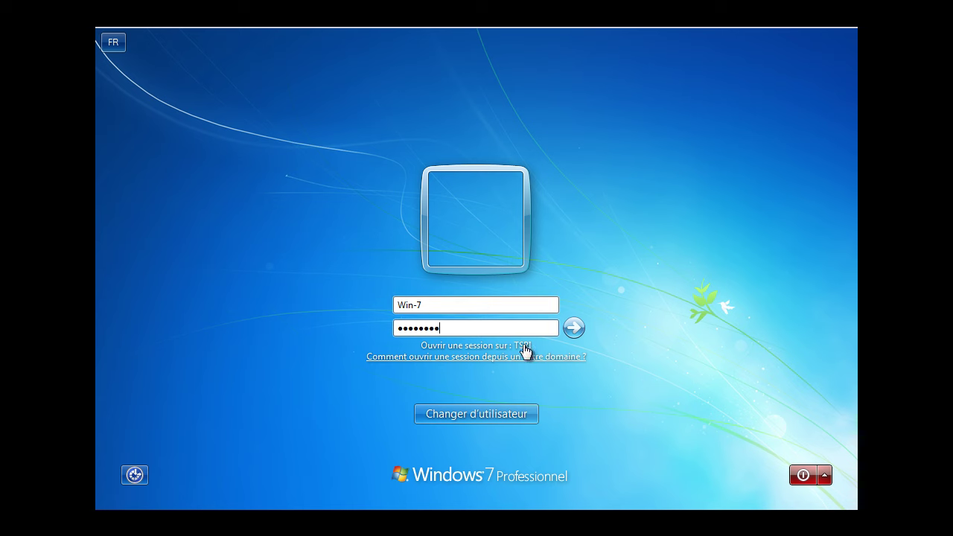
pyautogui.press('Return')
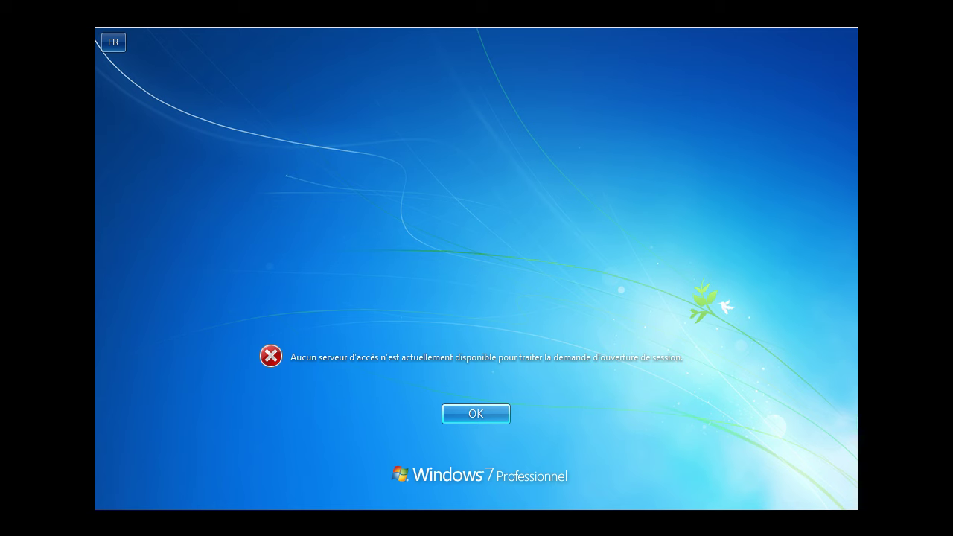
pyautogui.moveTo(381, 488)
pyautogui.click(359, 475)
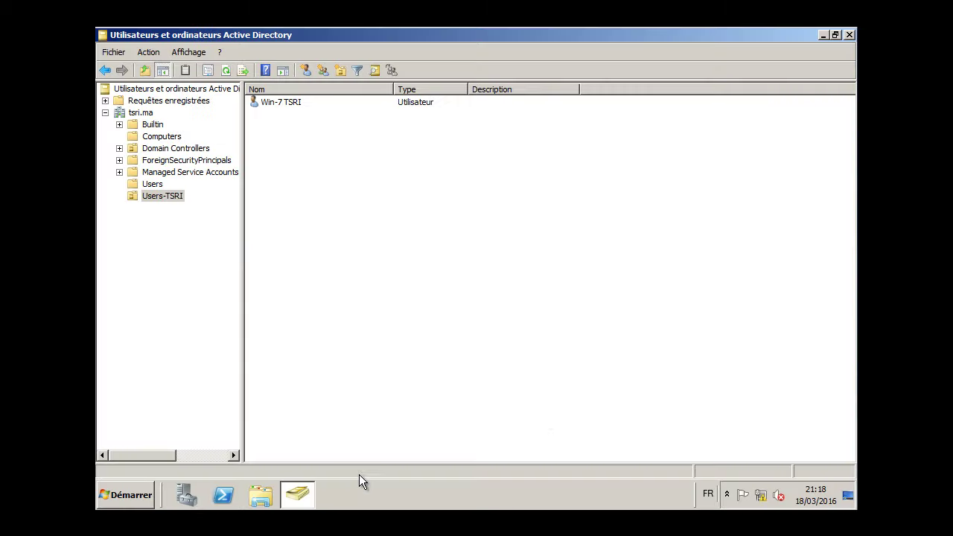
# Open the IPv4 properties of the server's local area connection
pyautogui.click(761, 496)
pyautogui.click(741, 463)
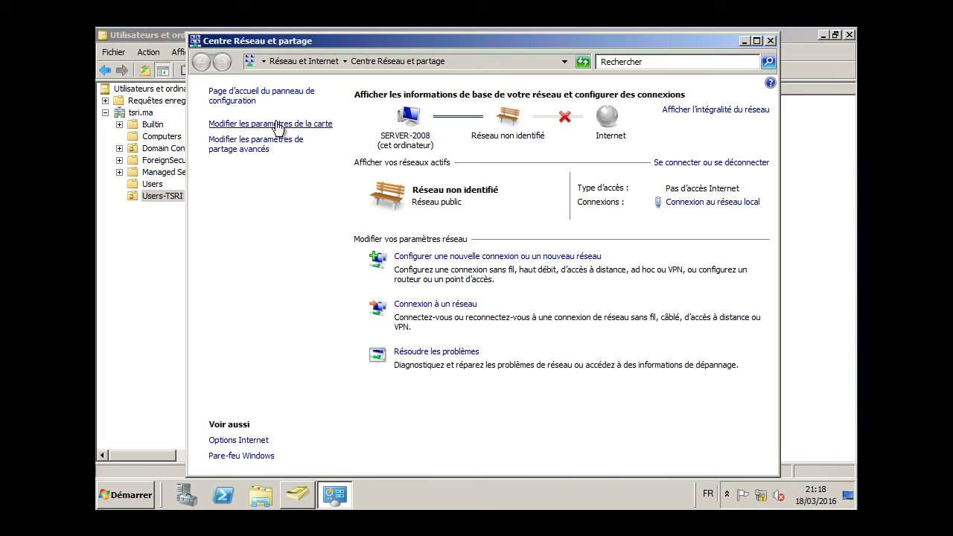
pyautogui.click(277, 124)
pyautogui.doubleClick(282, 127)
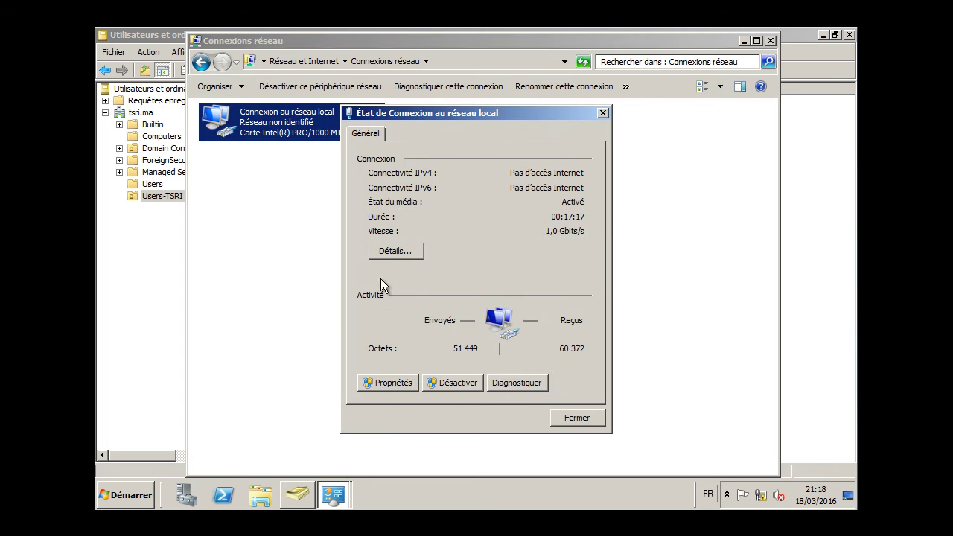
pyautogui.click(397, 384)
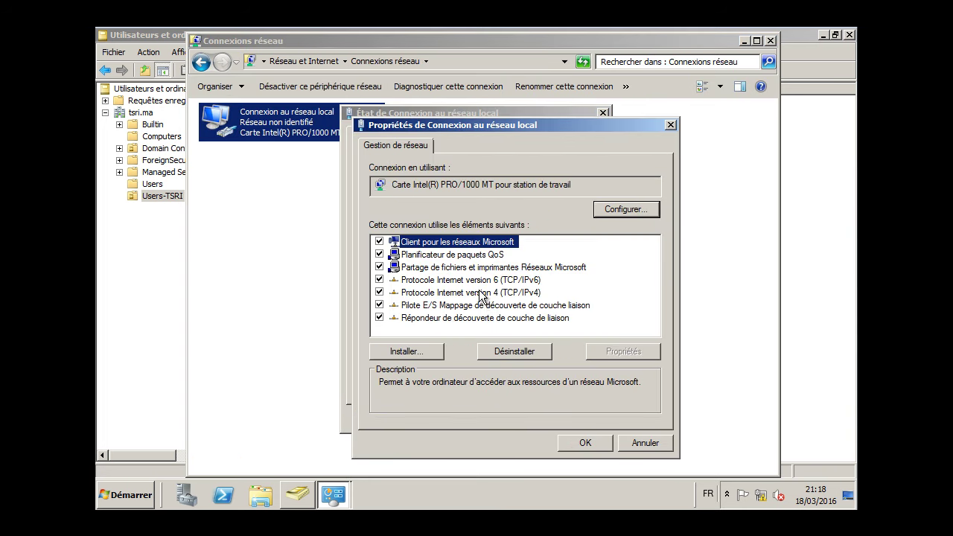
pyautogui.doubleClick(484, 292)
# Change the preferred DNS server from 127.0.0.1 to 192.168.1.254 and apply it
pyautogui.click(615, 368)
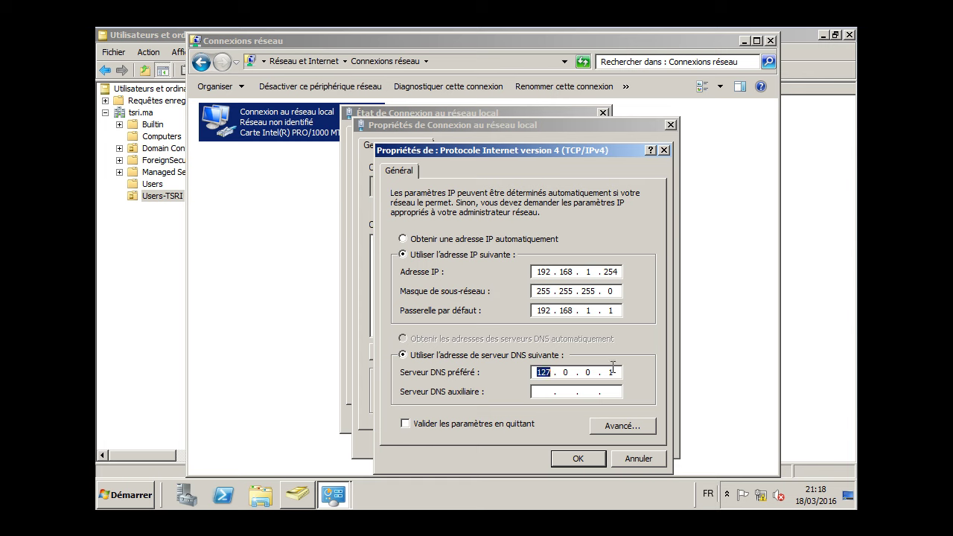
pyautogui.click(615, 372)
pyautogui.press('BackSpace')
pyautogui.press('BackSpace')
pyautogui.press('BackSpace')
pyautogui.press('BackSpace')
pyautogui.write('192 . 1')
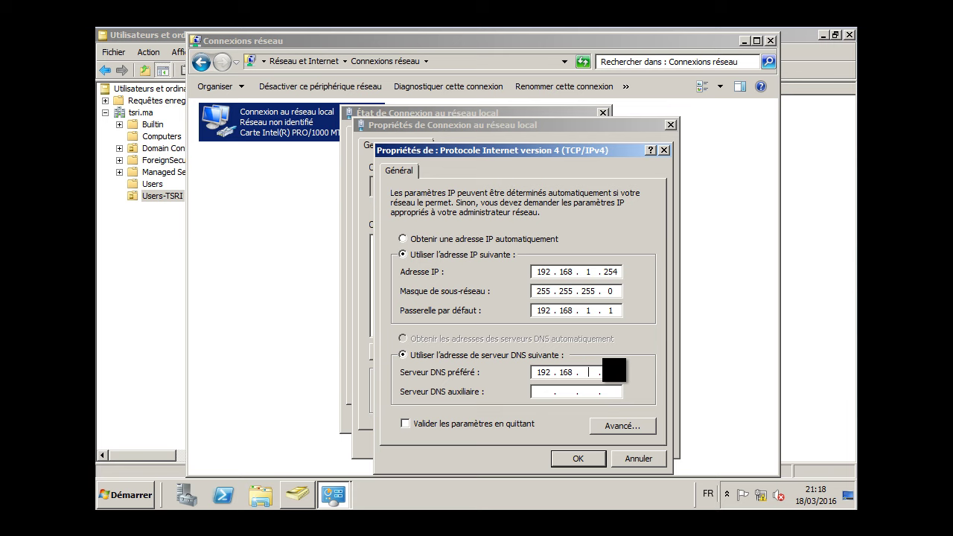
pyautogui.write('68 . 1 . 254')
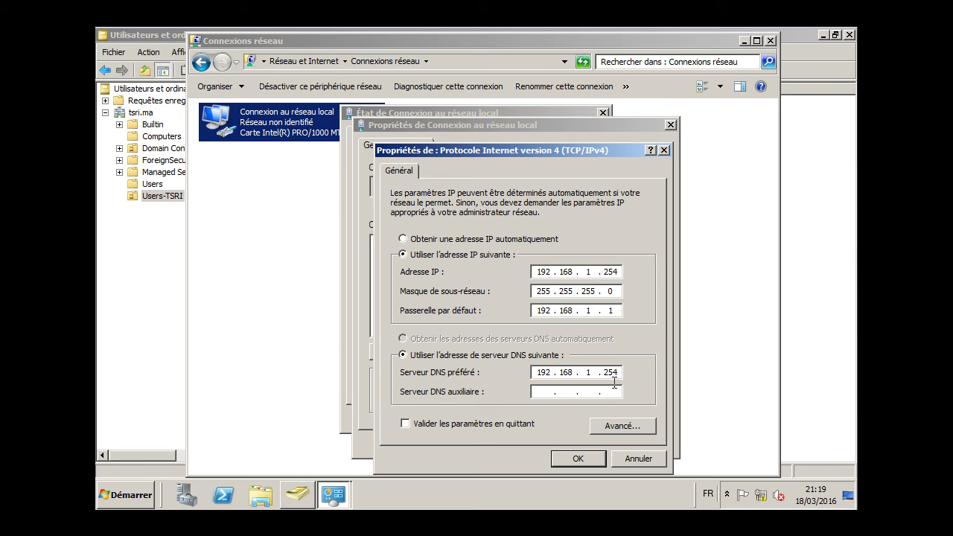
pyautogui.click(581, 459)
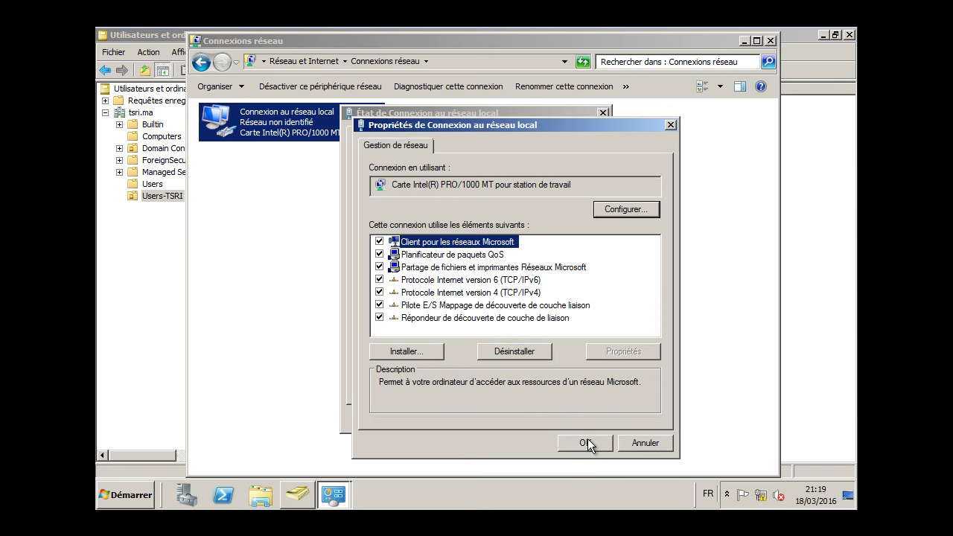
pyautogui.click(586, 443)
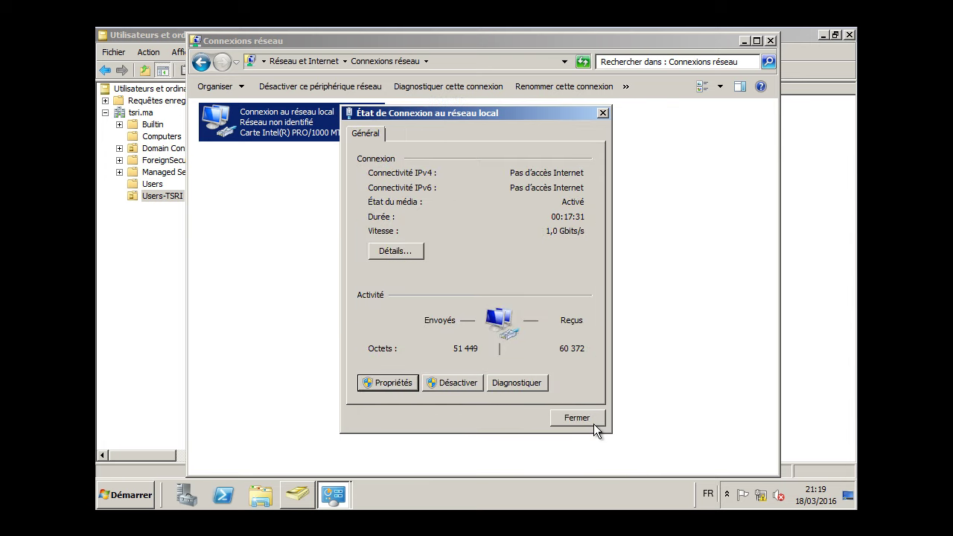
pyautogui.click(584, 420)
pyautogui.click(298, 499)
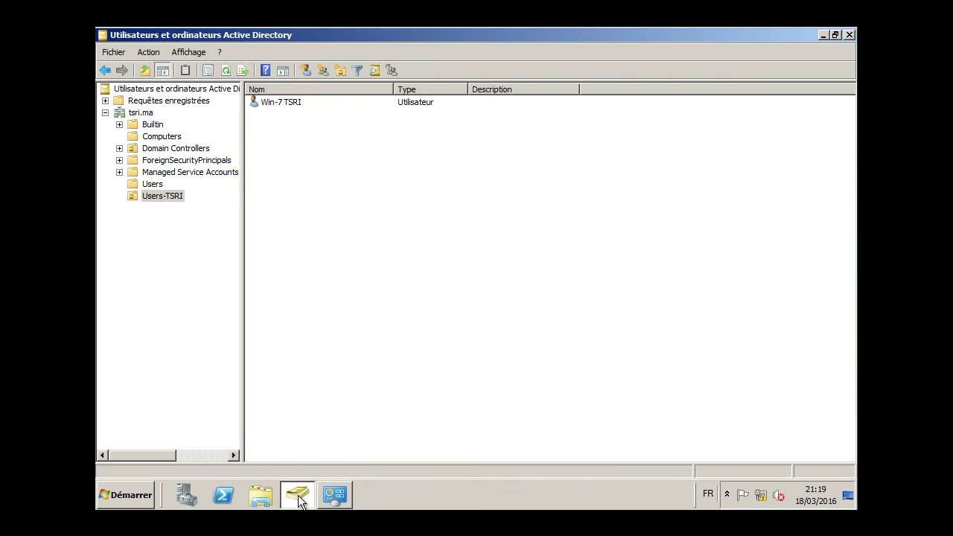
pyautogui.click(300, 496)
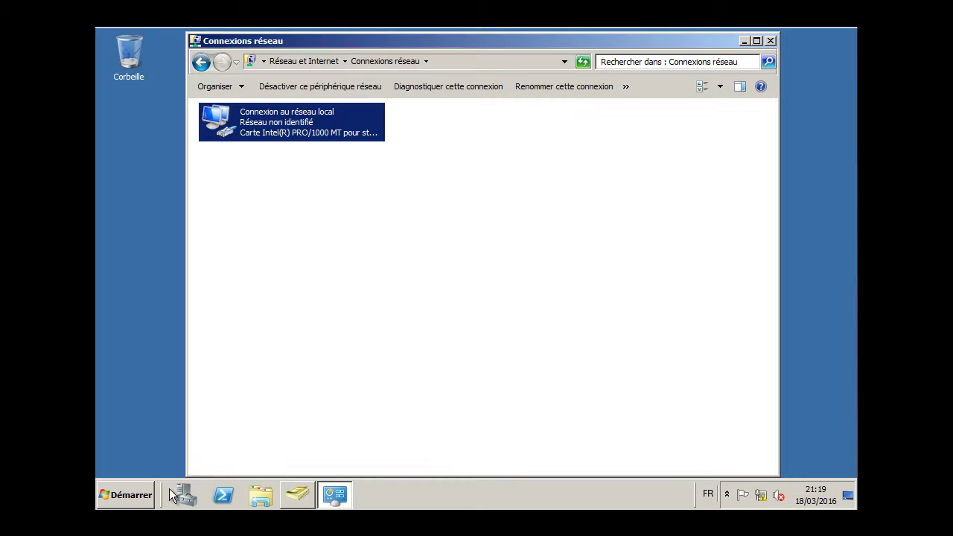
# Launch the DHCP console maximised, expand the server's IPv4 node and refresh it
pyautogui.click(136, 497)
pyautogui.moveTo(342, 365)
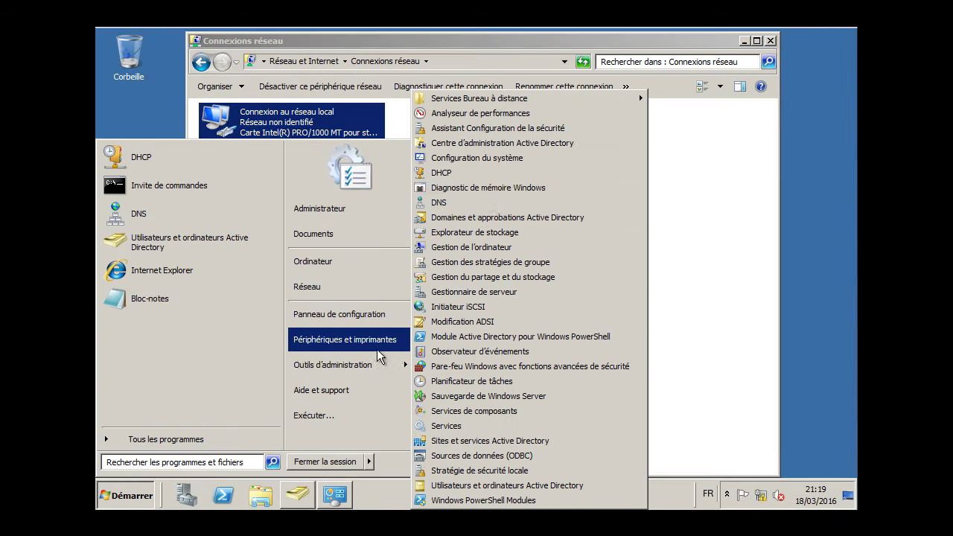
pyautogui.click(470, 174)
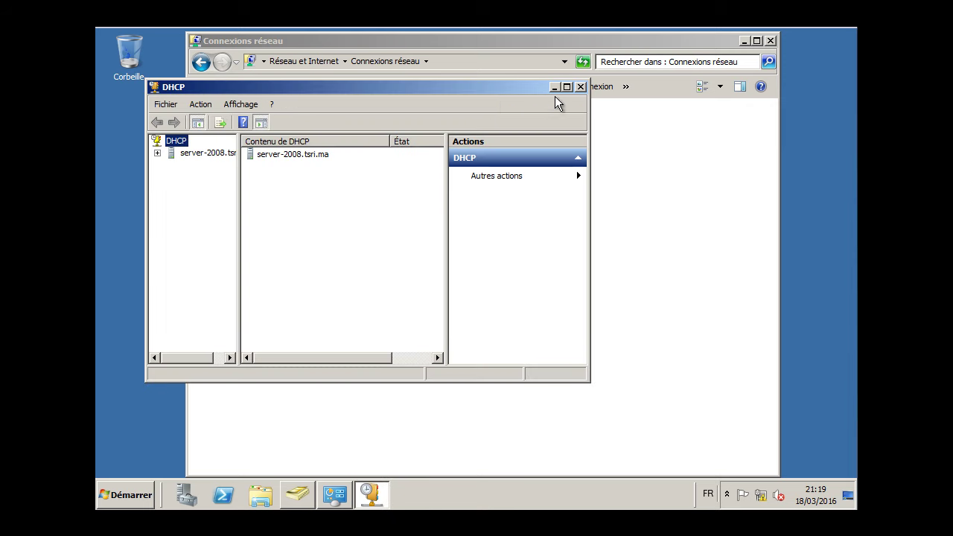
pyautogui.click(566, 88)
pyautogui.click(107, 101)
pyautogui.click(119, 113)
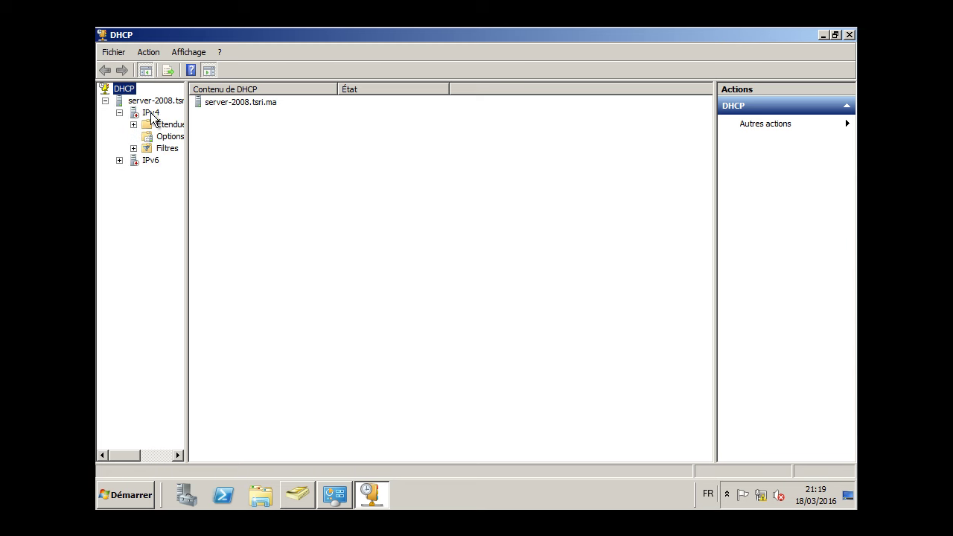
pyautogui.rightClick(152, 115)
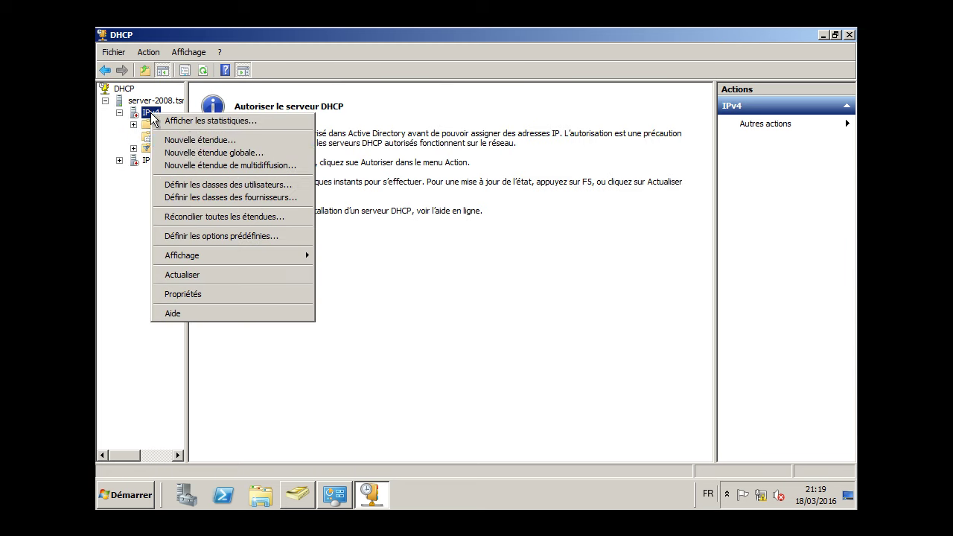
pyautogui.click(198, 274)
# Authorise server-2008.tsri.ma, refresh it, and expand IPv4 to show the scope
pyautogui.click(144, 102)
pyautogui.rightClick(145, 103)
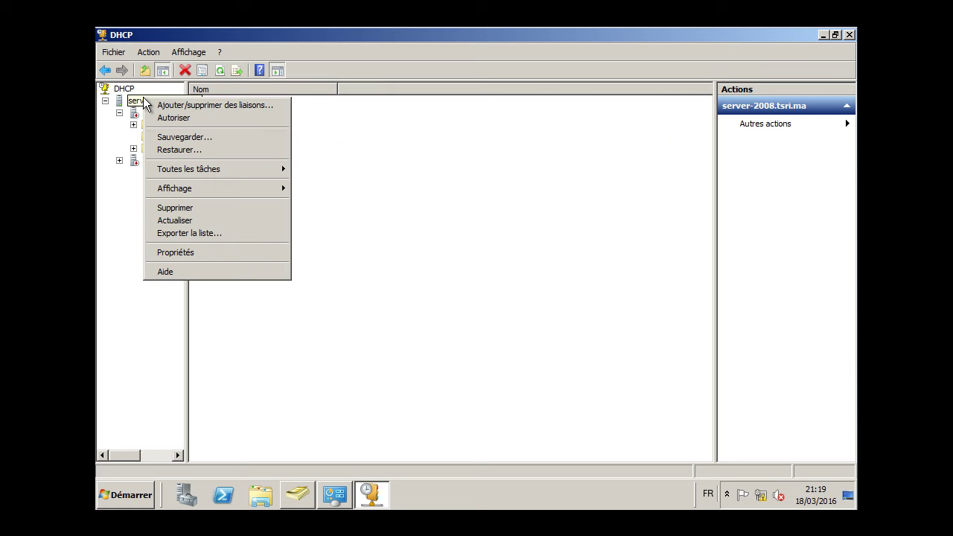
pyautogui.click(170, 118)
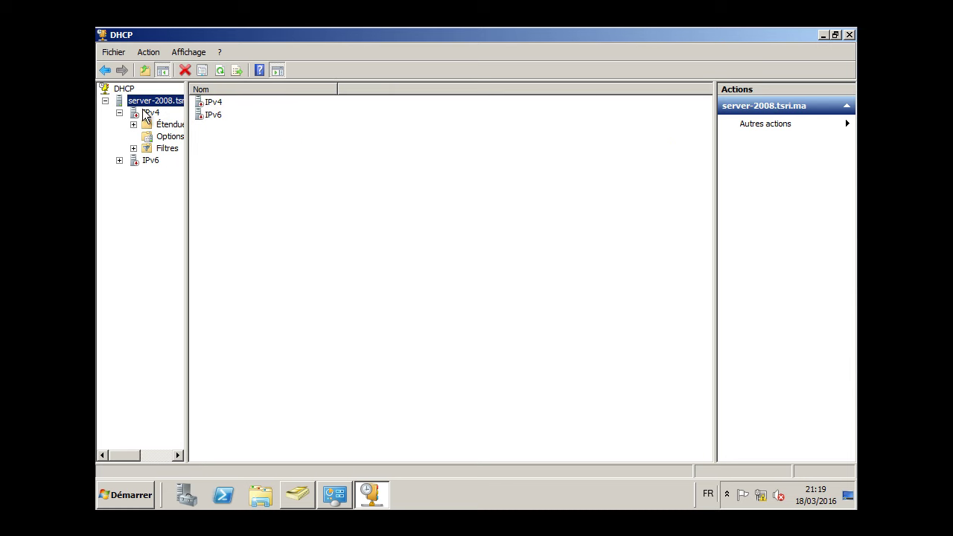
pyautogui.rightClick(146, 99)
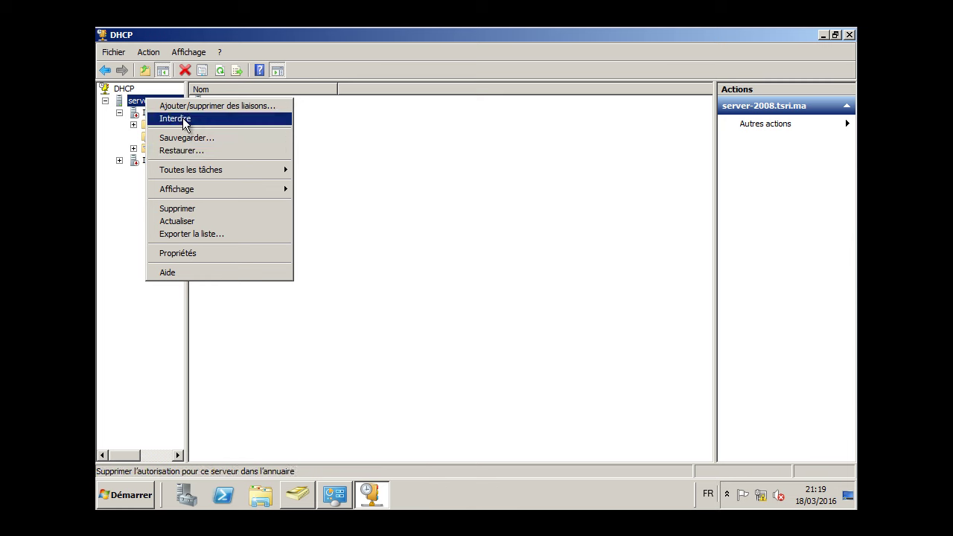
pyautogui.click(190, 220)
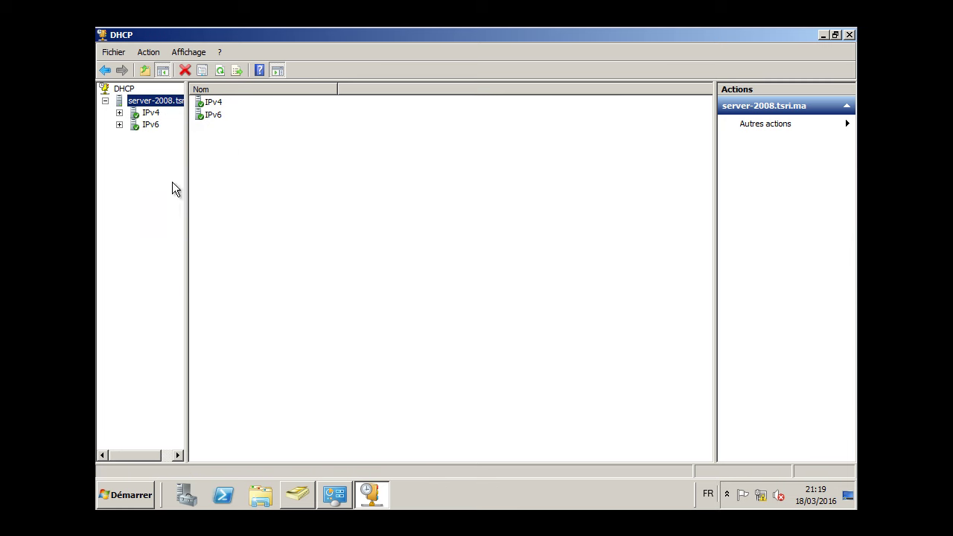
pyautogui.click(120, 112)
pyautogui.click(133, 124)
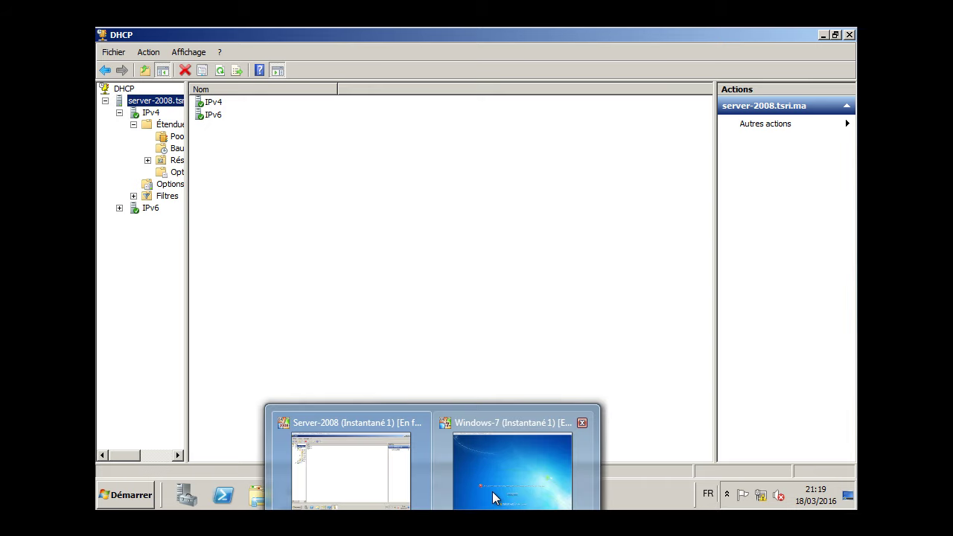
# Retry the TSRI domain logon as Win-7 and dismiss the rejection error
pyautogui.click(492, 492)
pyautogui.click(488, 417)
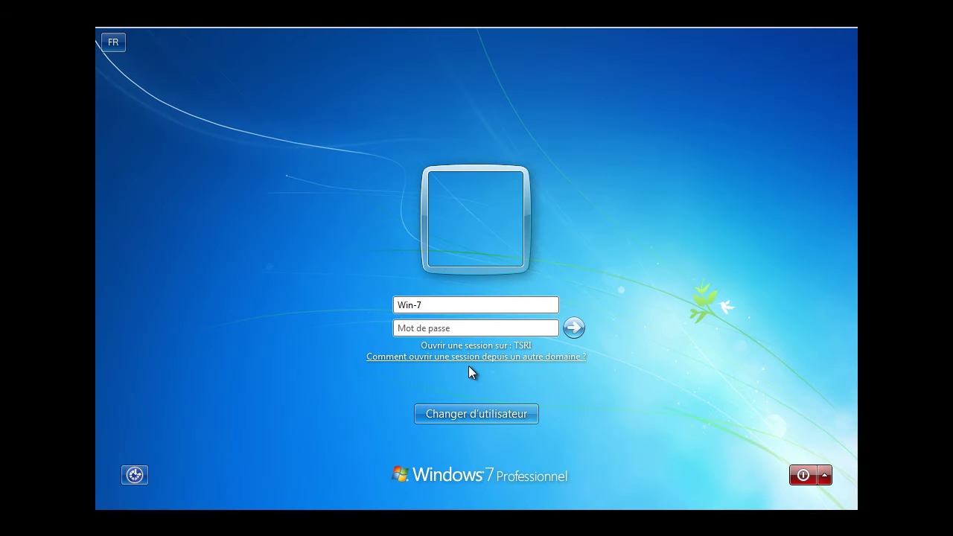
pyautogui.write('•')
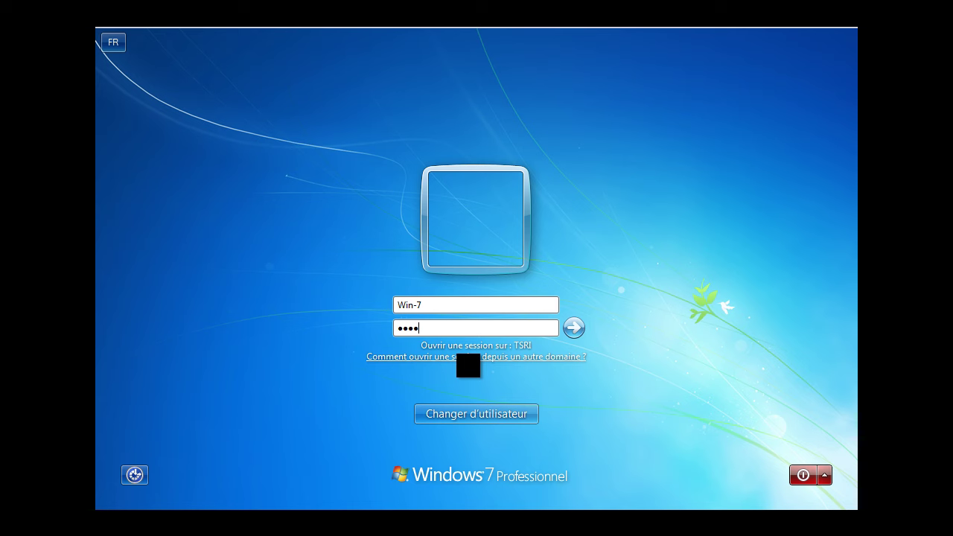
pyautogui.press('Return')
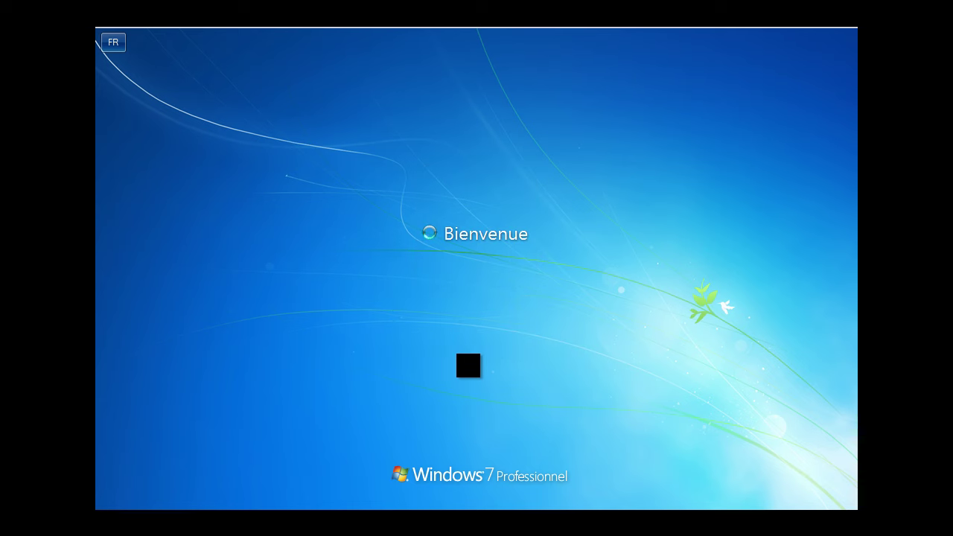
pyautogui.click(497, 415)
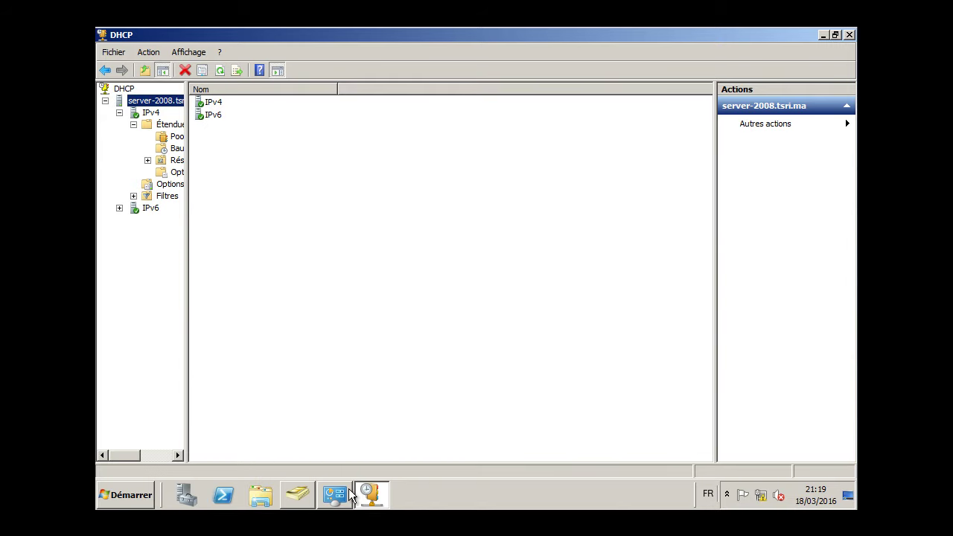
pyautogui.click(351, 492)
# Refresh the scope's address leases, showing 192.168.1.10 leased to Windows-7.tsri.ma
pyautogui.rightClick(314, 215)
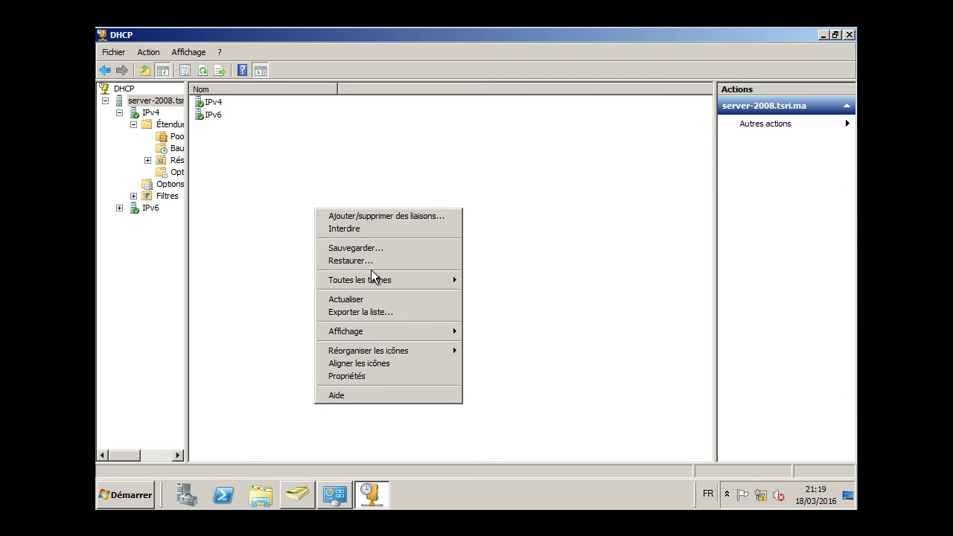
pyautogui.click(369, 300)
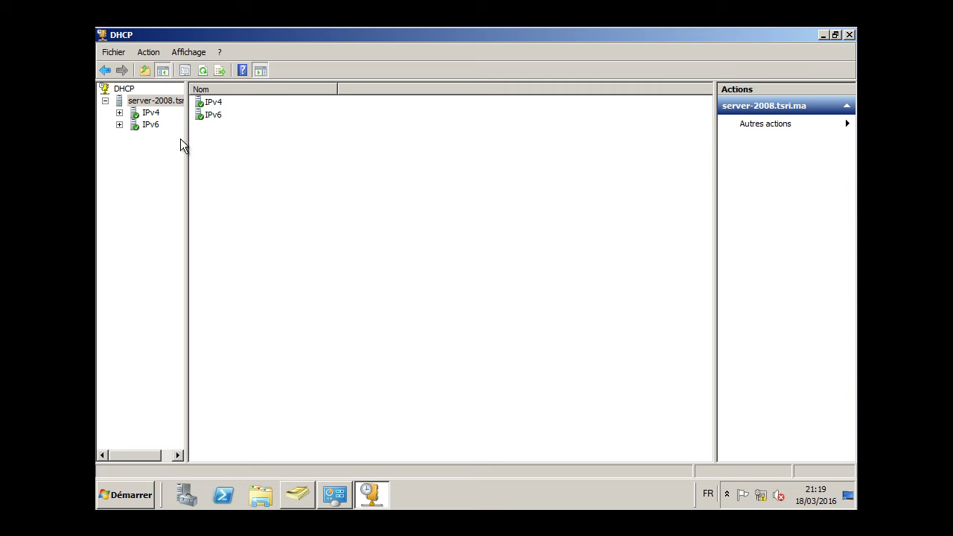
pyautogui.click(121, 114)
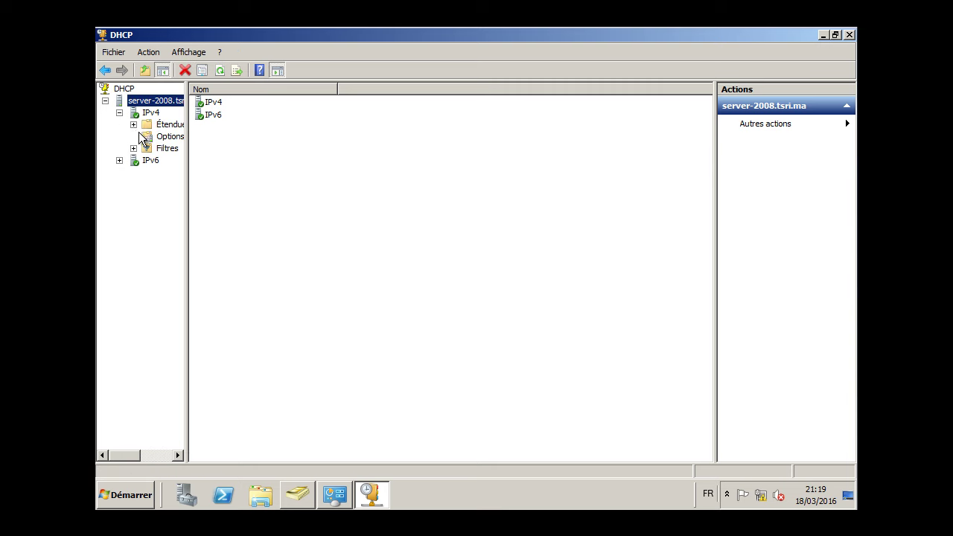
pyautogui.click(134, 124)
pyautogui.click(164, 137)
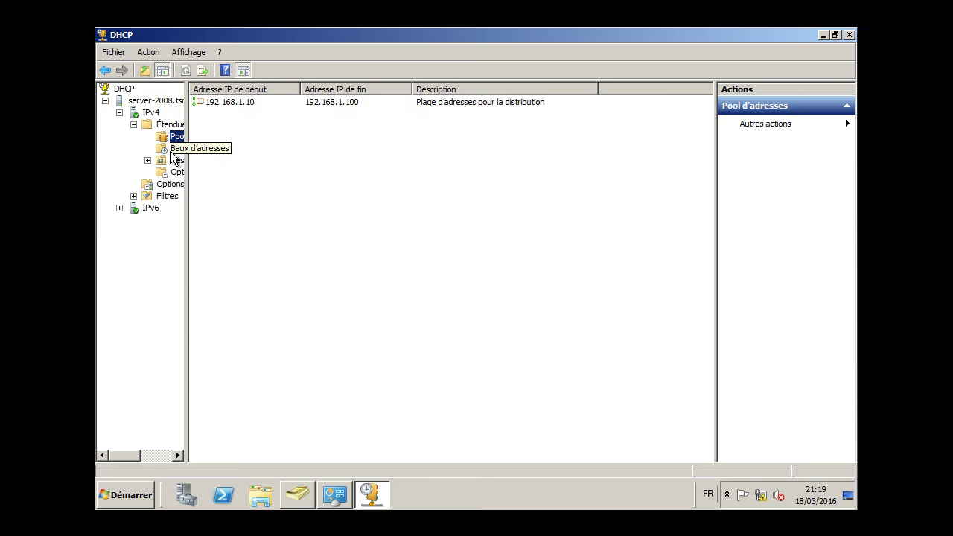
pyautogui.click(170, 148)
pyautogui.rightClick(244, 175)
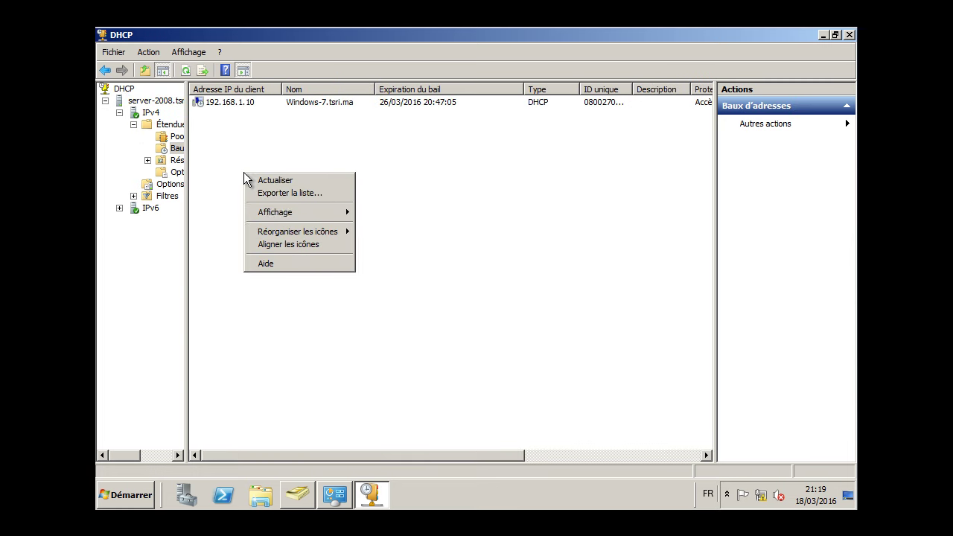
pyautogui.click(279, 181)
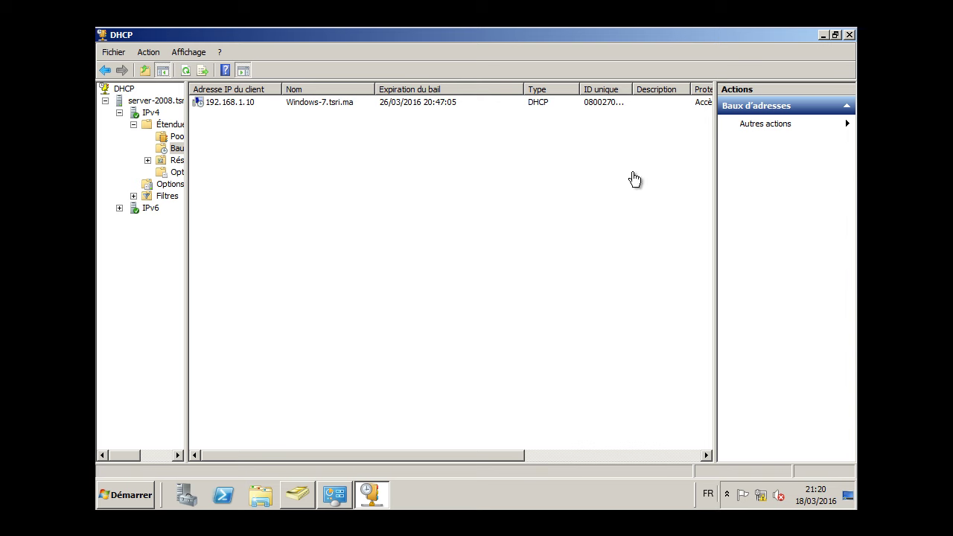
pyautogui.moveTo(432, 521)
pyautogui.click(504, 499)
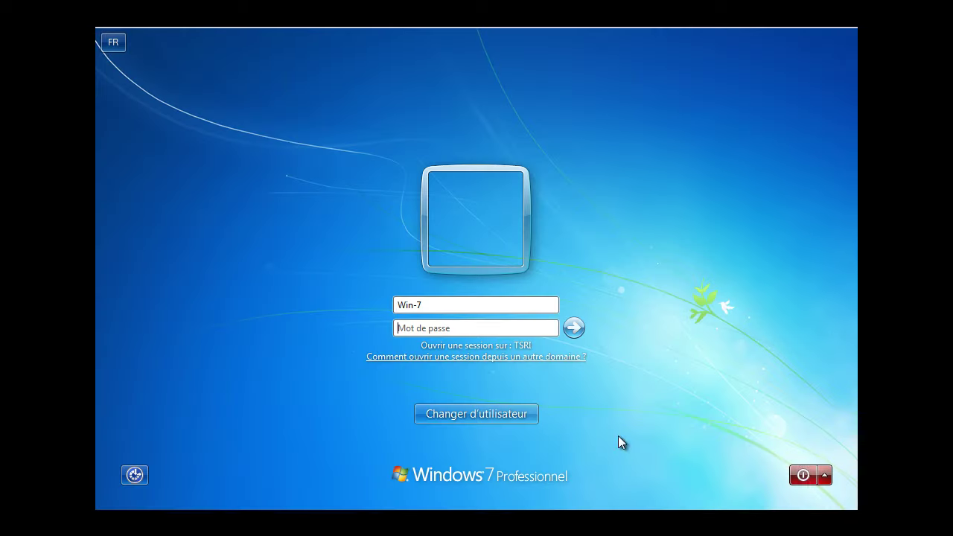
# Restart Windows 7, then choose to sign in as another user at the logon screen
pyautogui.click(822, 477)
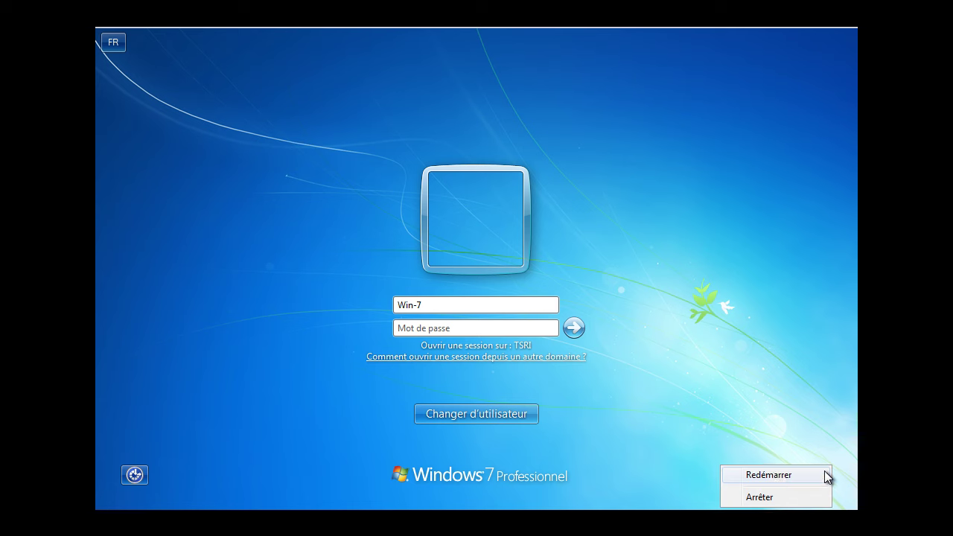
pyautogui.click(775, 475)
pyautogui.click(460, 419)
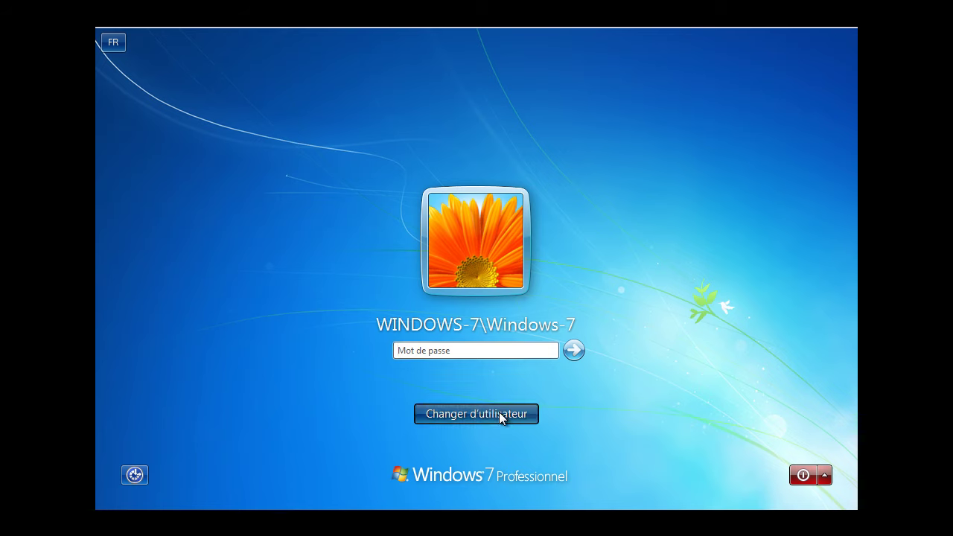
pyautogui.click(502, 416)
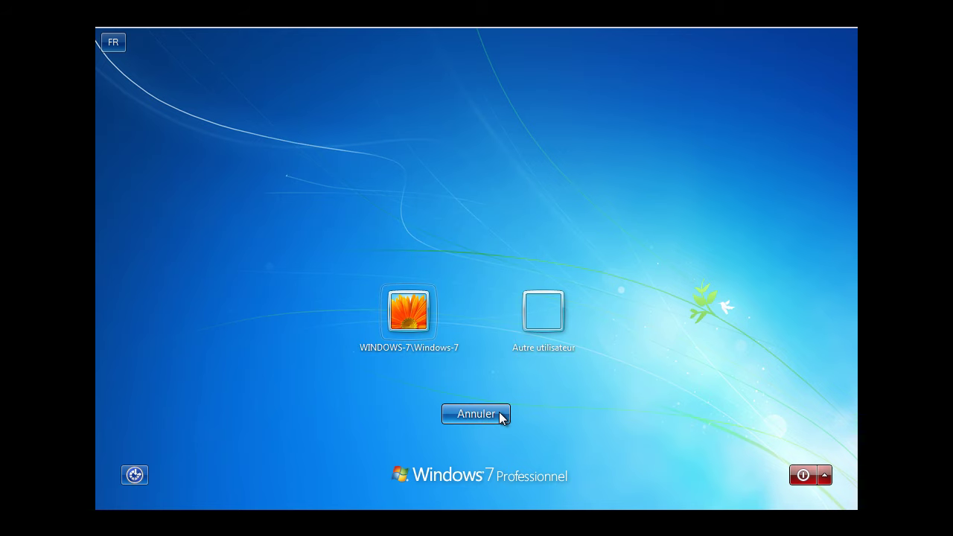
pyautogui.click(531, 322)
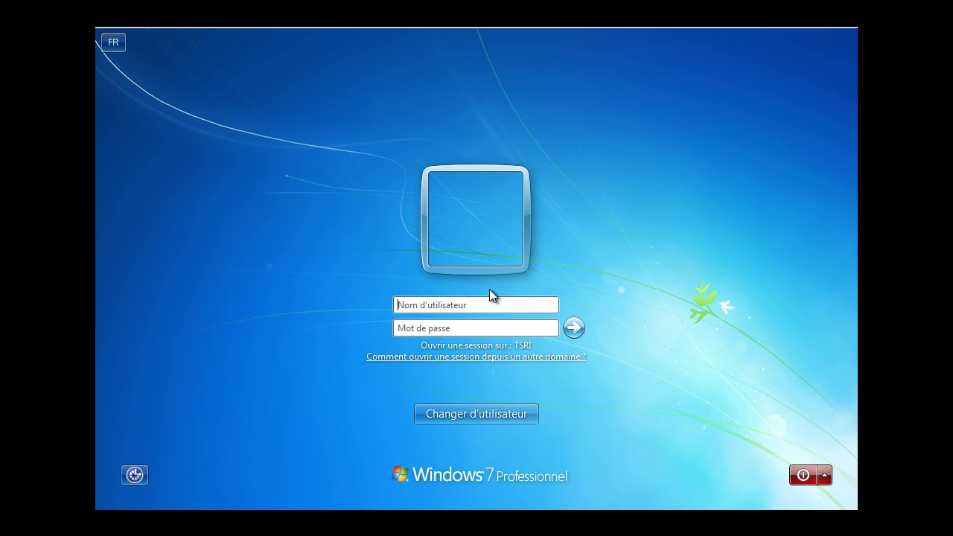
# Log on to the TSRI domain as Win-7 with the account password
pyautogui.write('Win')
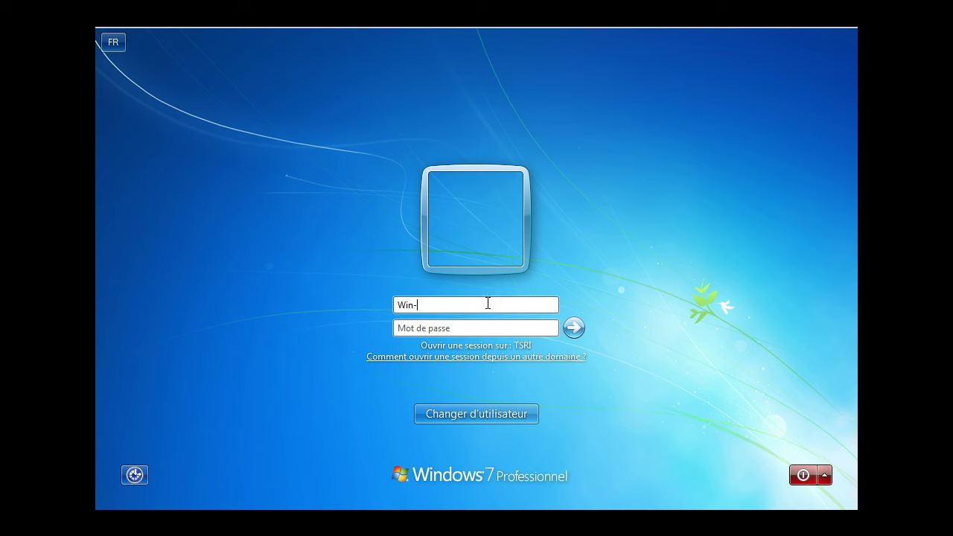
pyautogui.write('-7')
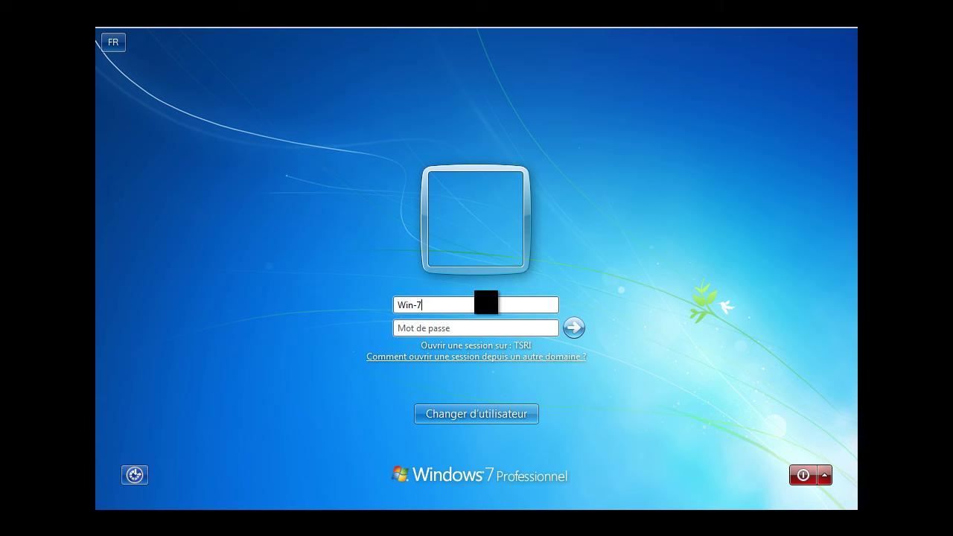
pyautogui.click(398, 328)
pyautogui.write('•')
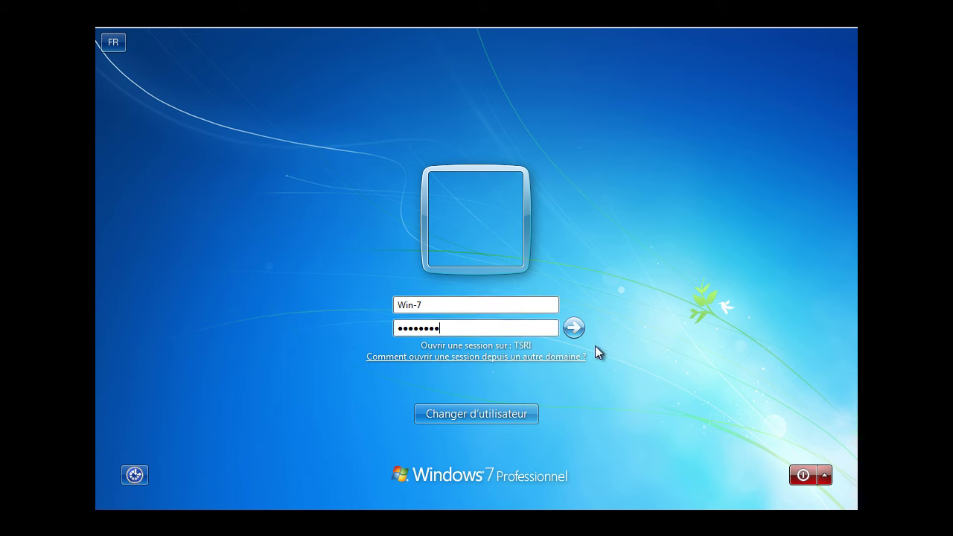
pyautogui.press('Return')
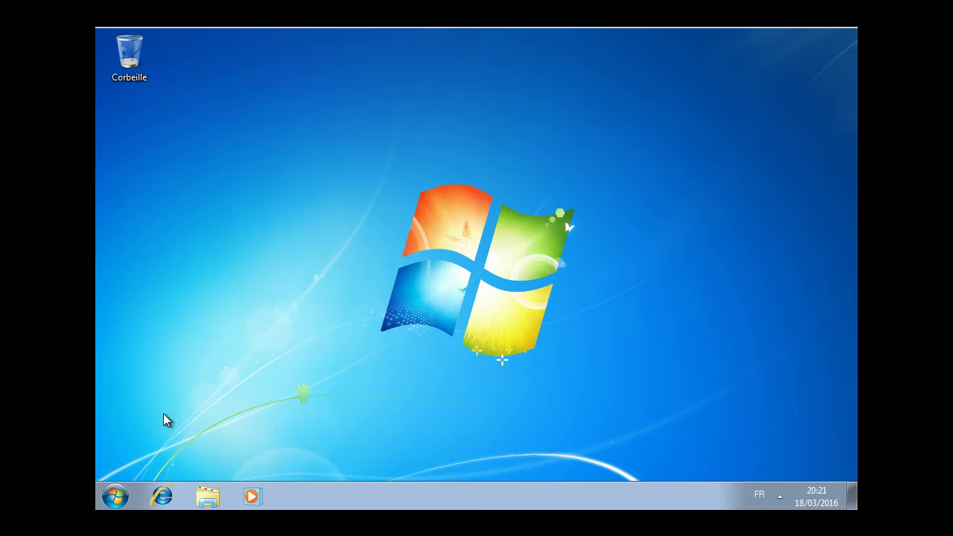
# Confirm in the Start menu that Win-7 TSRI is signed in, then return to the Server-2008 VM
pyautogui.click(114, 498)
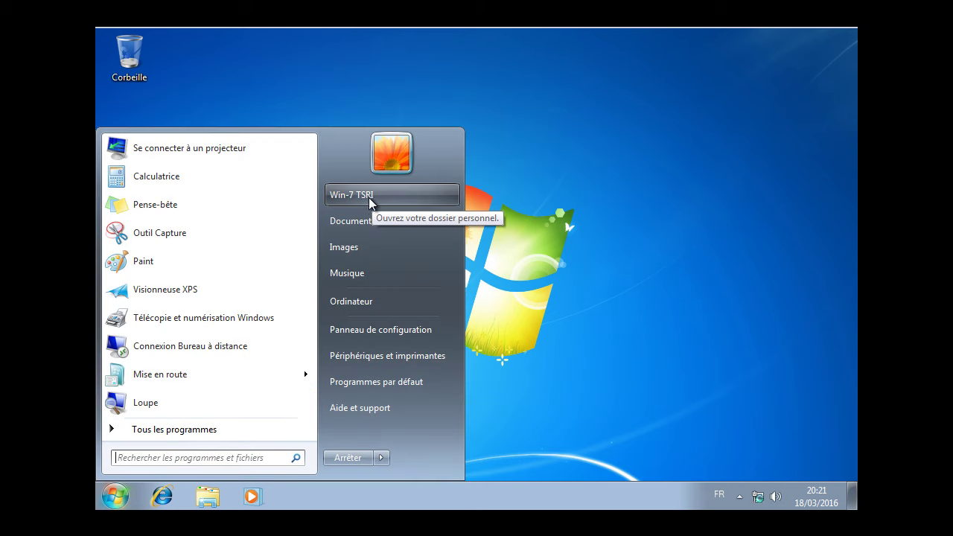
pyautogui.click(634, 175)
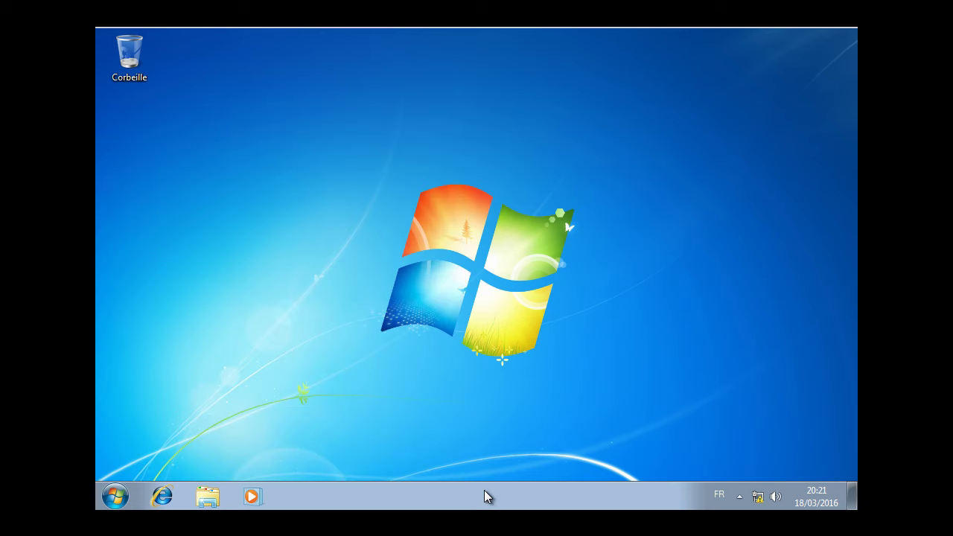
pyautogui.click(383, 476)
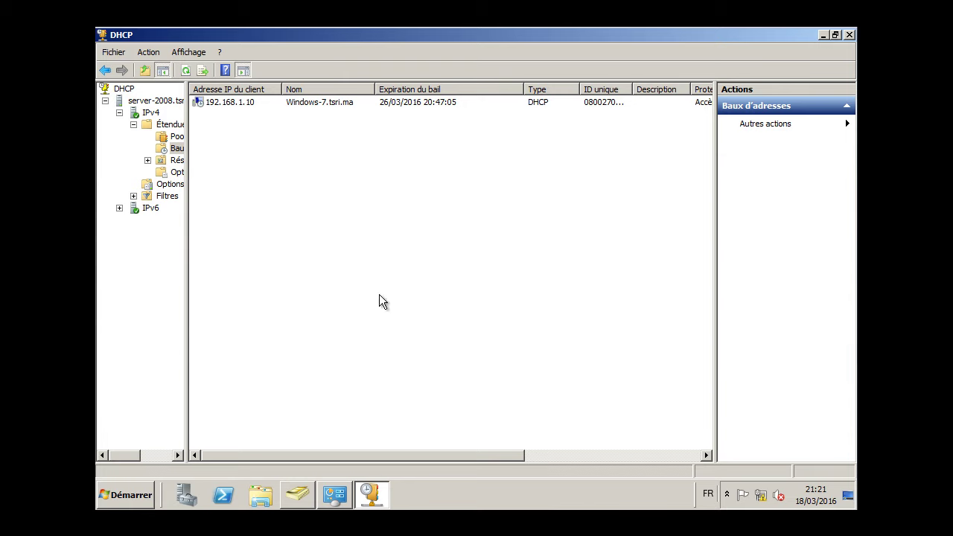
# Verify WINDOWS-7 is listed in Computers and Win-7 TSRI in the Users-TSRI OU
pyautogui.click(302, 495)
pyautogui.click(160, 135)
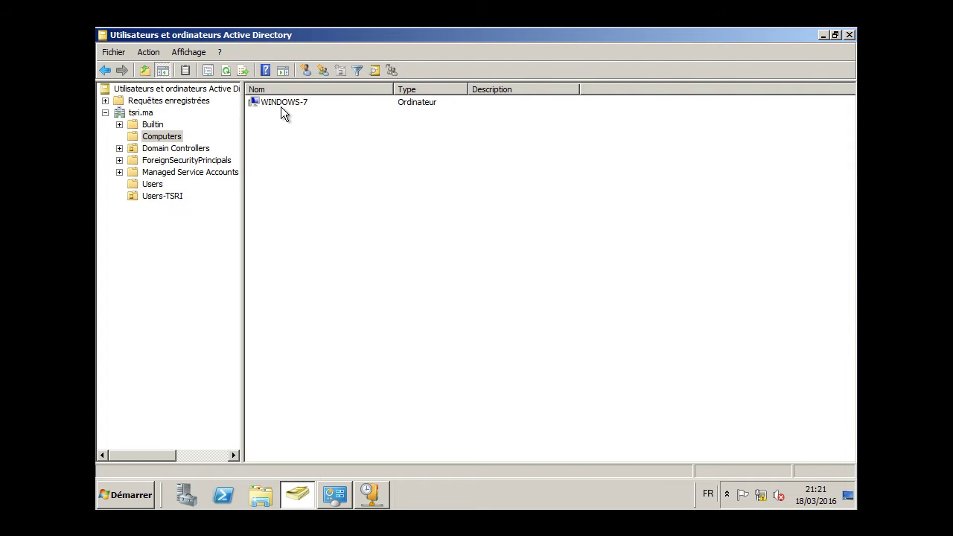
pyautogui.click(162, 195)
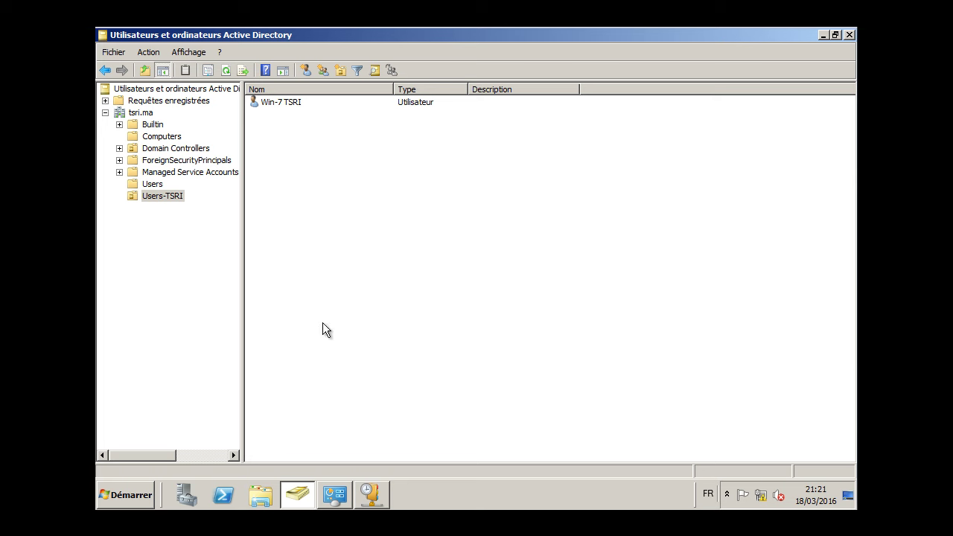
pyautogui.click(119, 496)
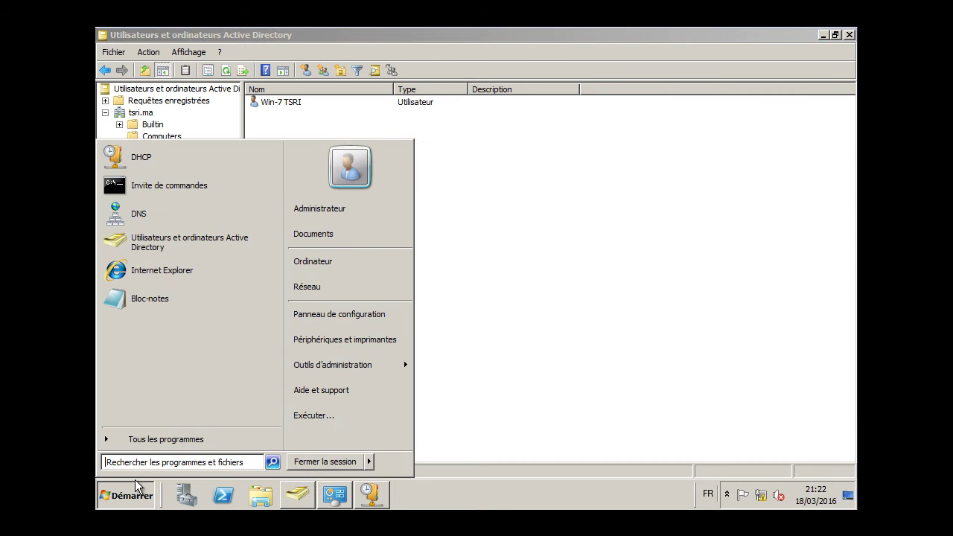
# Open DNS Manager and check the tsri.ma zone for the windows-7 record at 192.168.1.10
pyautogui.moveTo(402, 365)
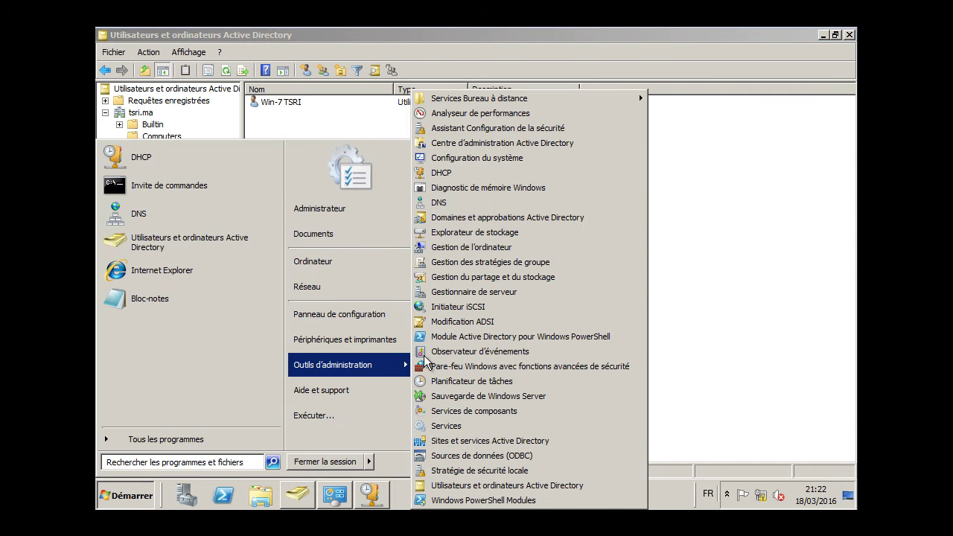
pyautogui.click(476, 204)
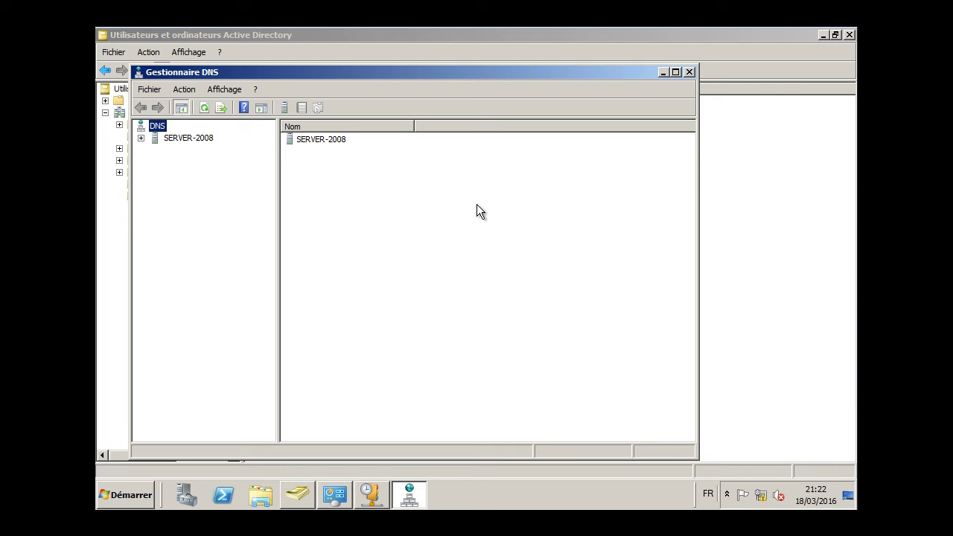
pyautogui.click(141, 139)
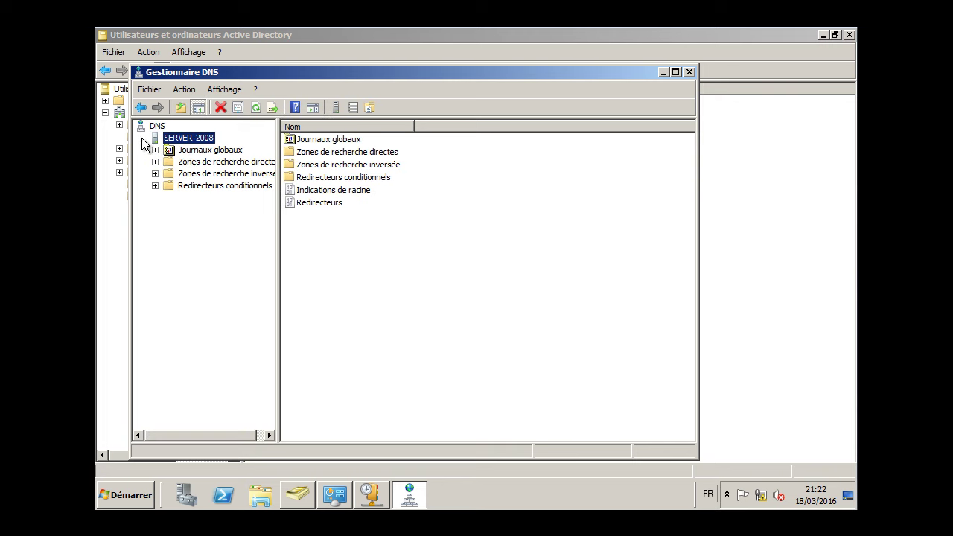
pyautogui.doubleClick(170, 163)
pyautogui.doubleClick(310, 142)
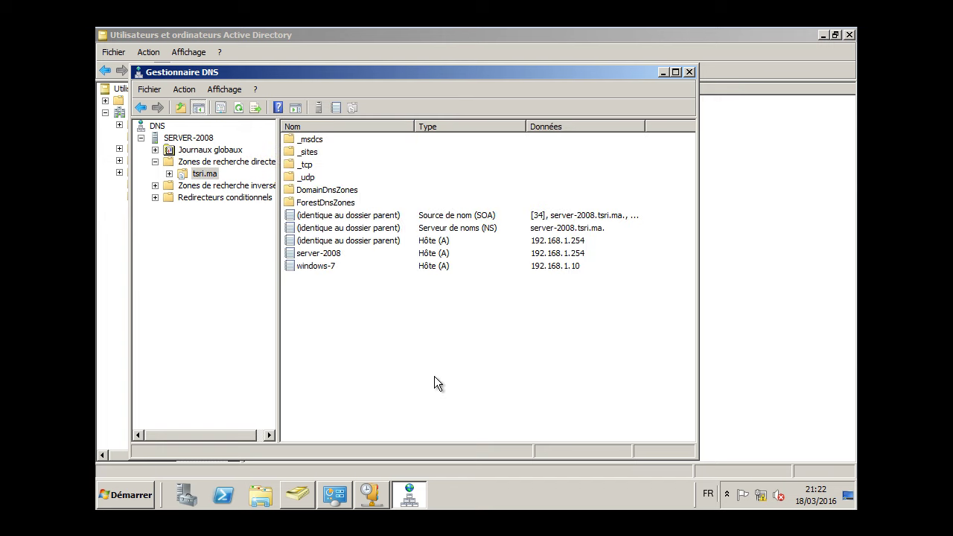
# Start a new host record in tsri.ma, cancel it, and go back to the DHCP console
pyautogui.rightClick(417, 310)
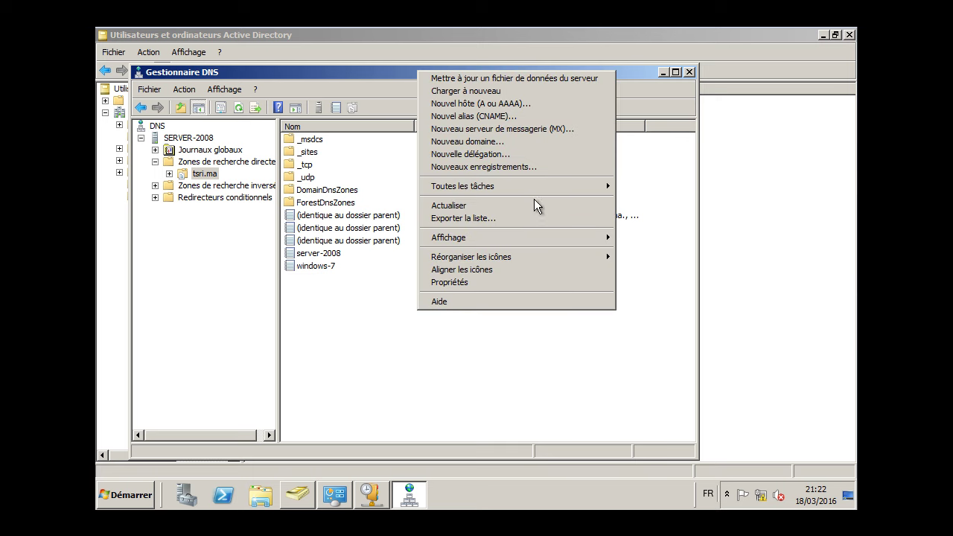
pyautogui.click(527, 104)
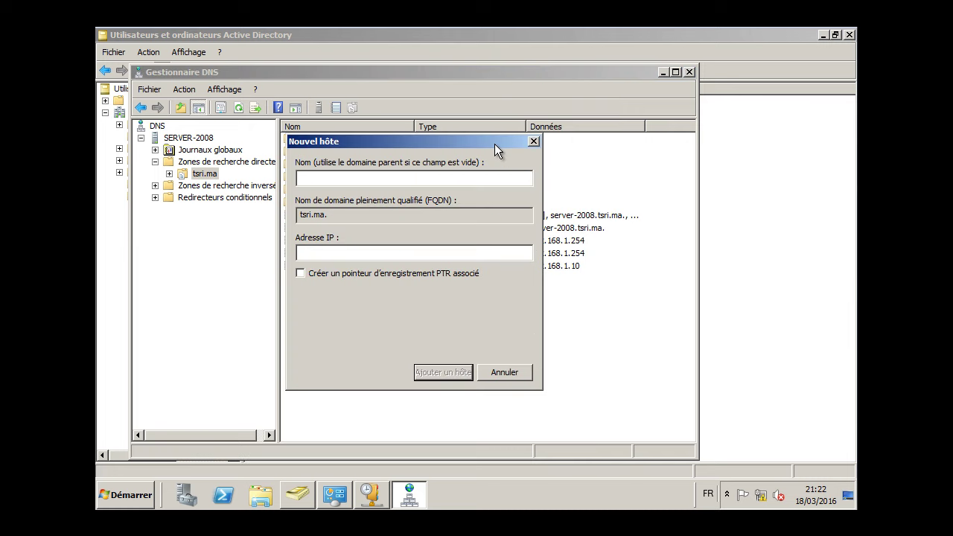
pyautogui.click(499, 373)
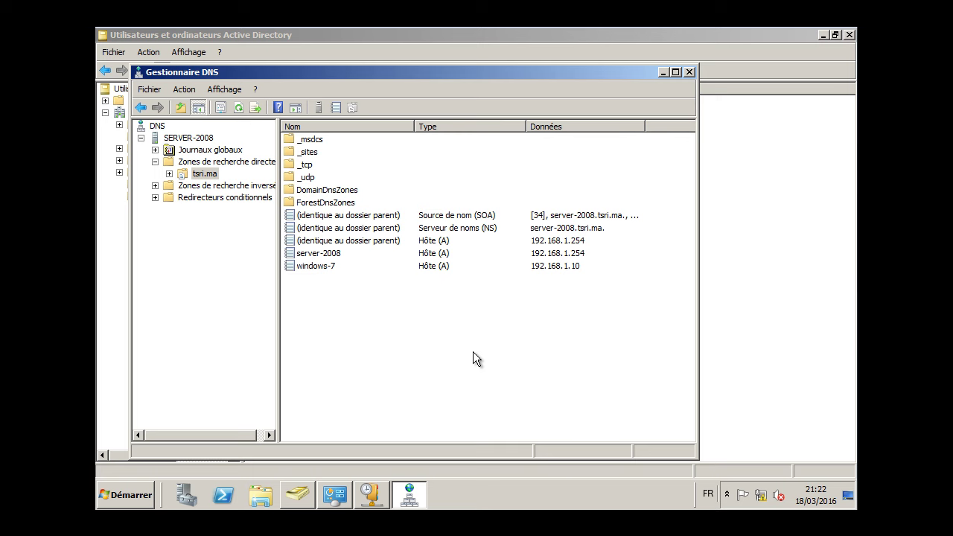
pyautogui.click(365, 501)
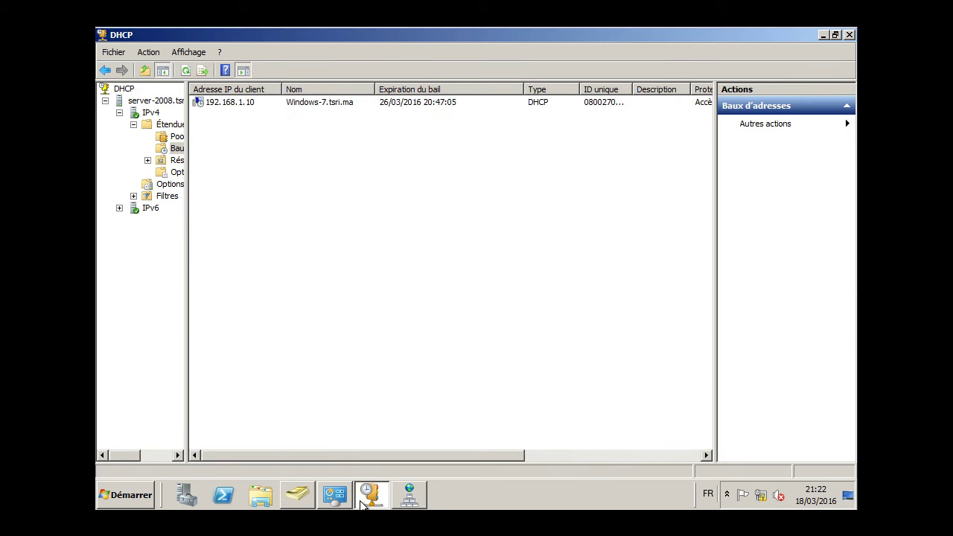
# Check the Windows-7.tsri.ma lease at 192.168.1.10 and review the DHCP server properties
pyautogui.click(177, 148)
pyautogui.click(248, 148)
pyautogui.rightClick(149, 112)
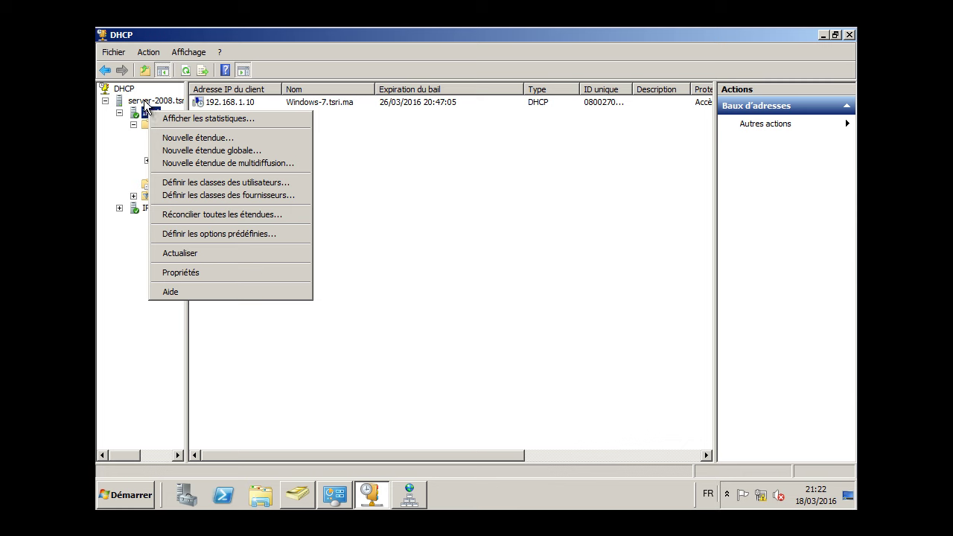
pyautogui.rightClick(145, 102)
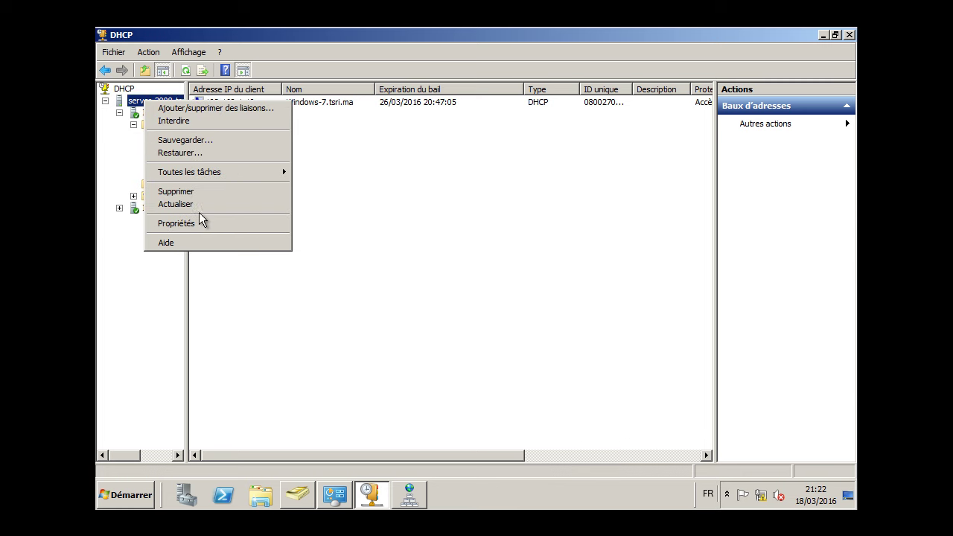
pyautogui.click(202, 223)
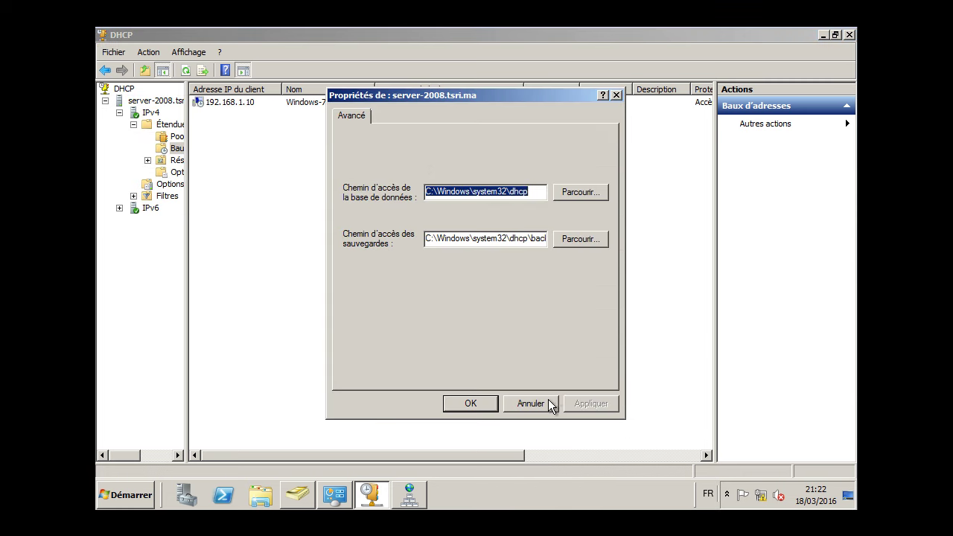
pyautogui.click(547, 404)
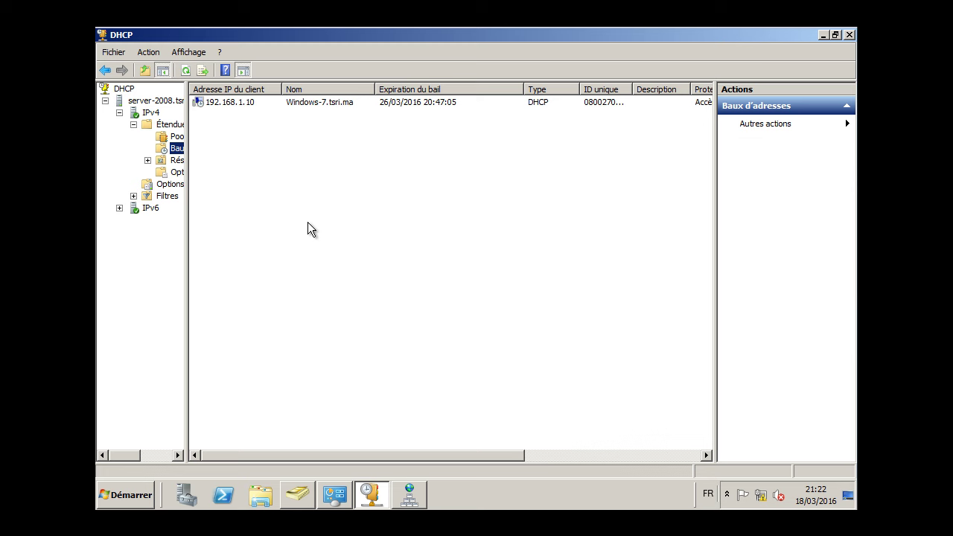
# Review the IPv4 DNS dynamic update settings, then return to Active Directory Users and Computers
pyautogui.rightClick(149, 113)
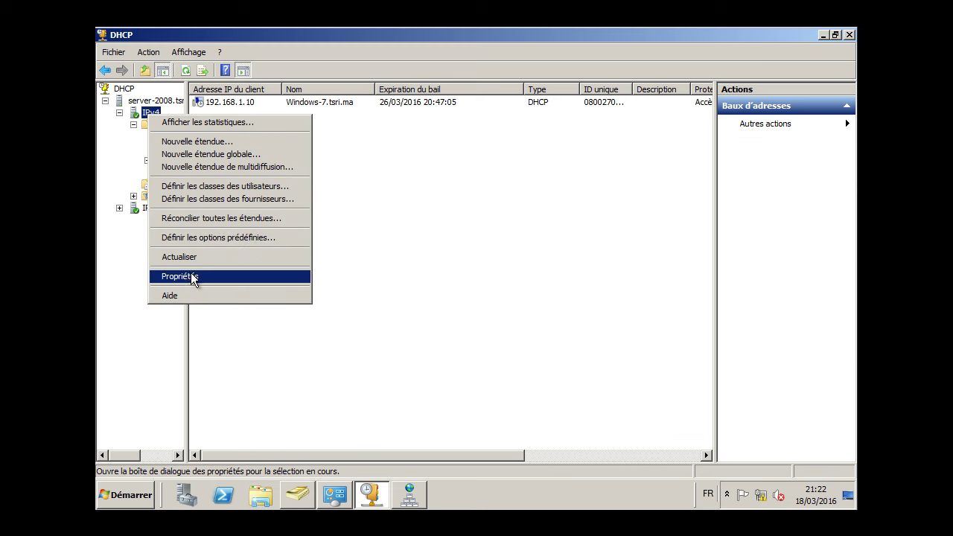
pyautogui.click(190, 276)
pyautogui.click(389, 119)
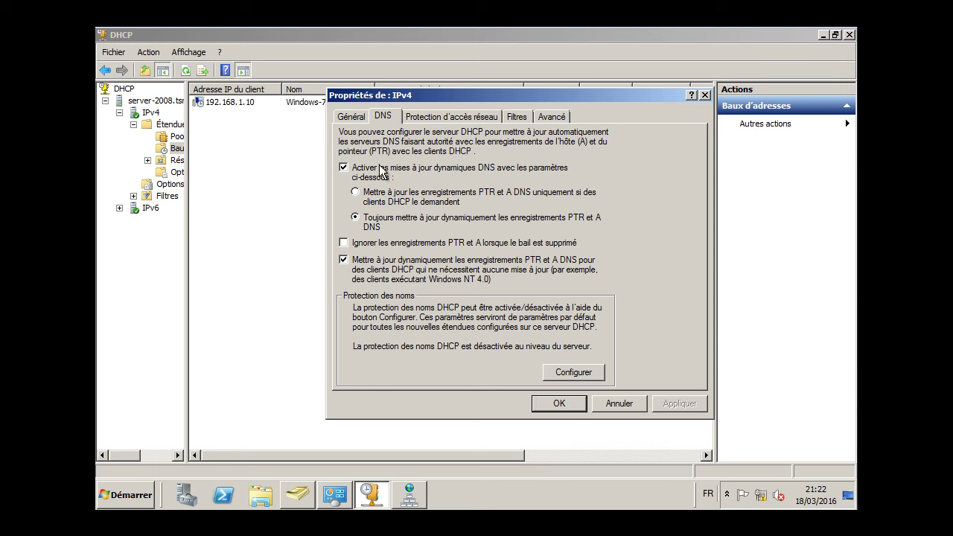
pyautogui.click(551, 405)
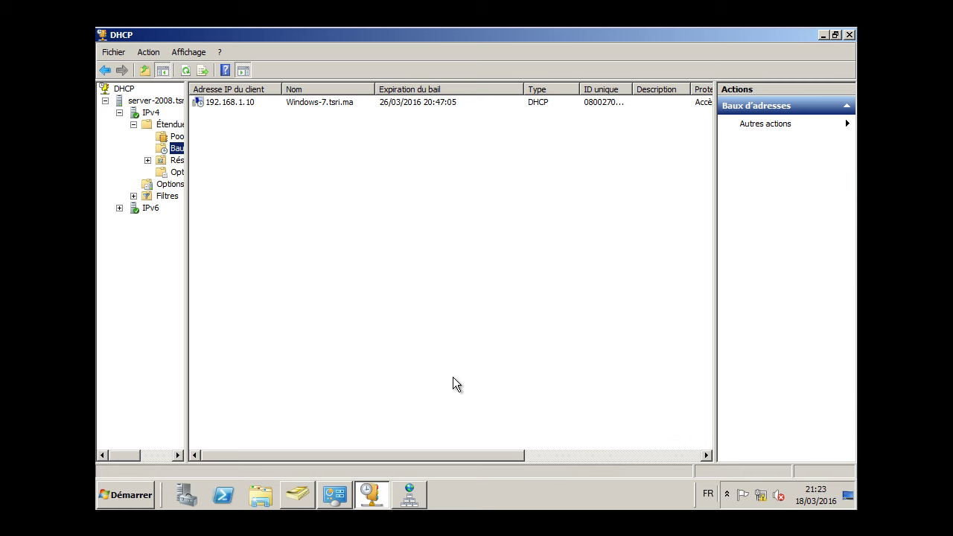
pyautogui.click(417, 490)
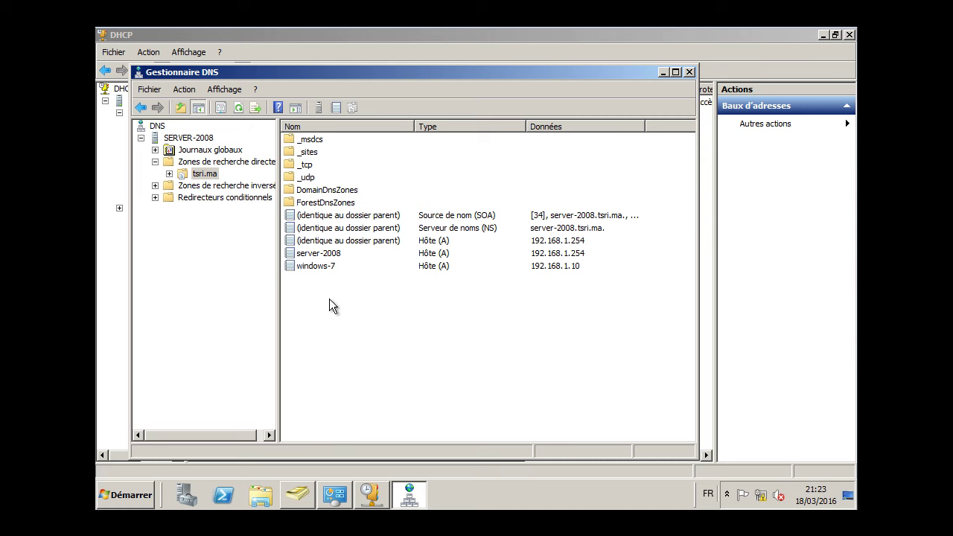
pyautogui.click(370, 495)
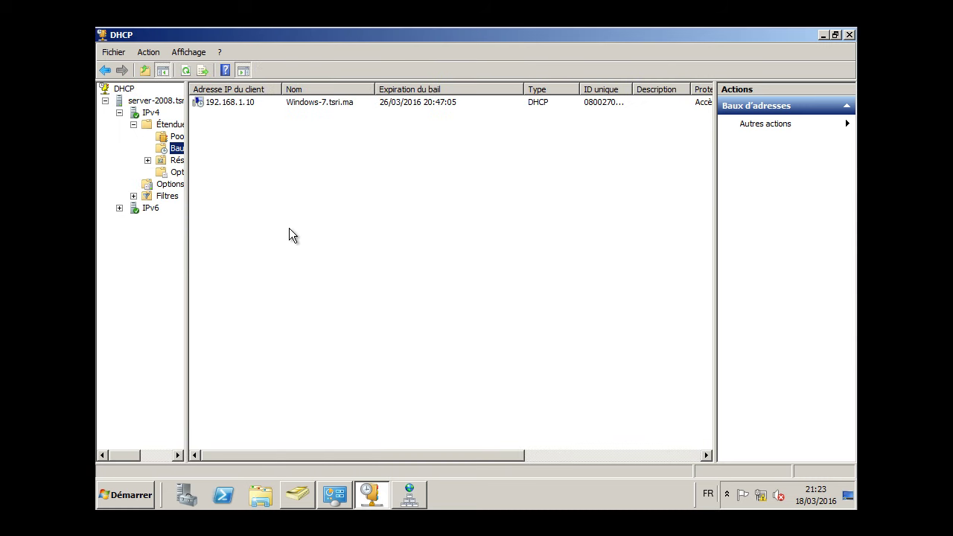
pyautogui.click(298, 496)
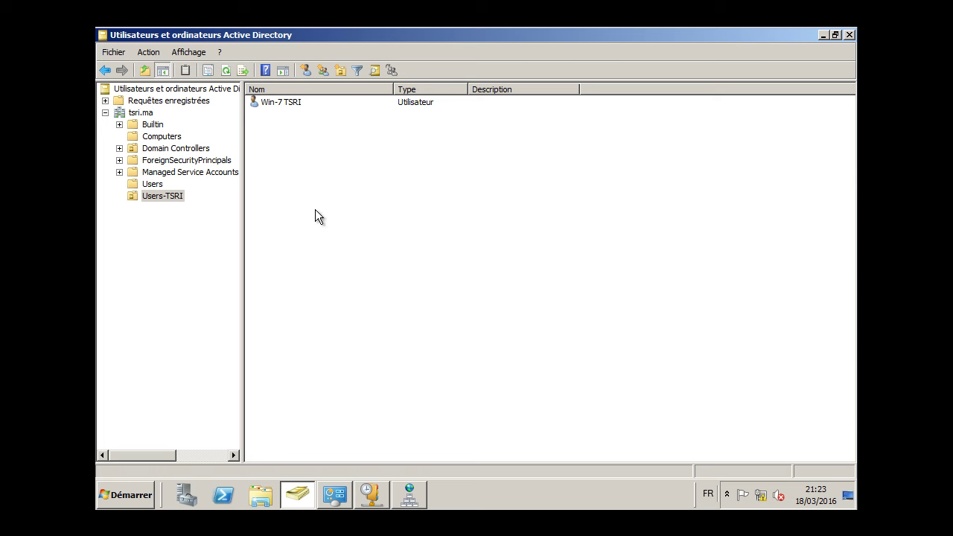
# Add an organisational unit named Users-10 under tsri.ma, beside Users-TSRI
pyautogui.rightClick(140, 114)
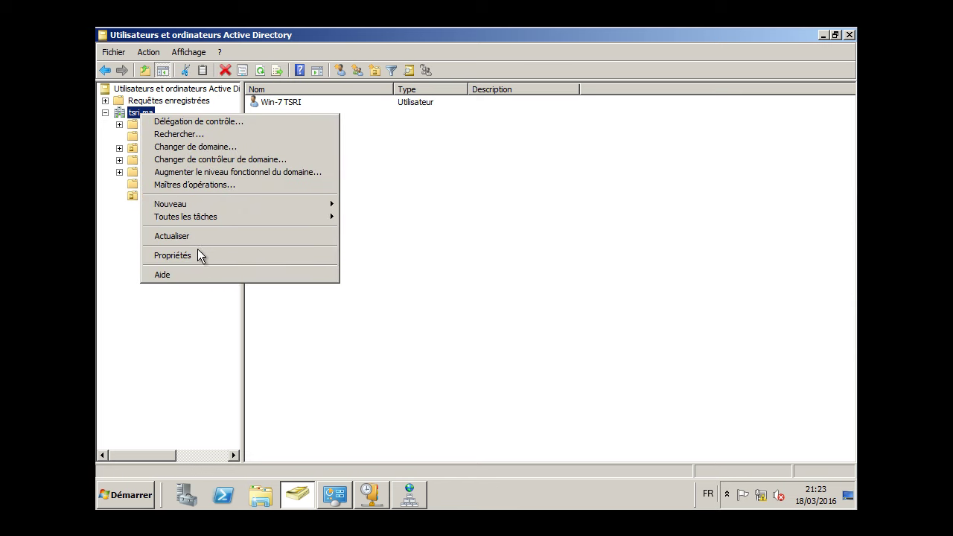
pyautogui.moveTo(222, 205)
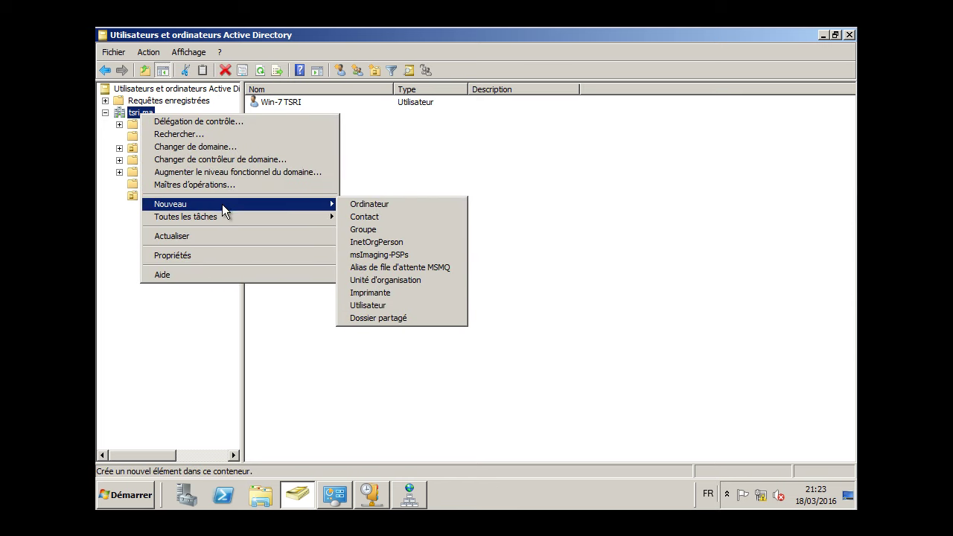
pyautogui.click(385, 280)
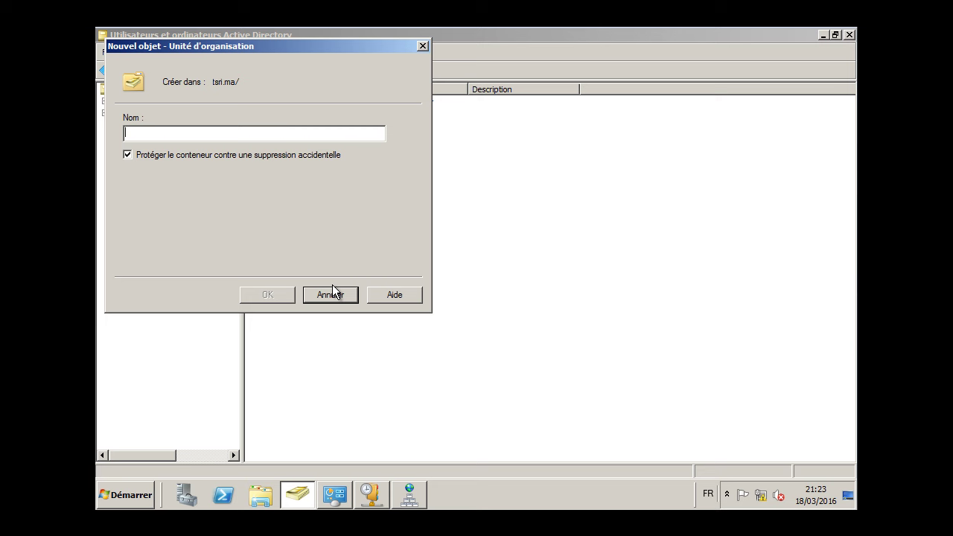
pyautogui.write('Users-')
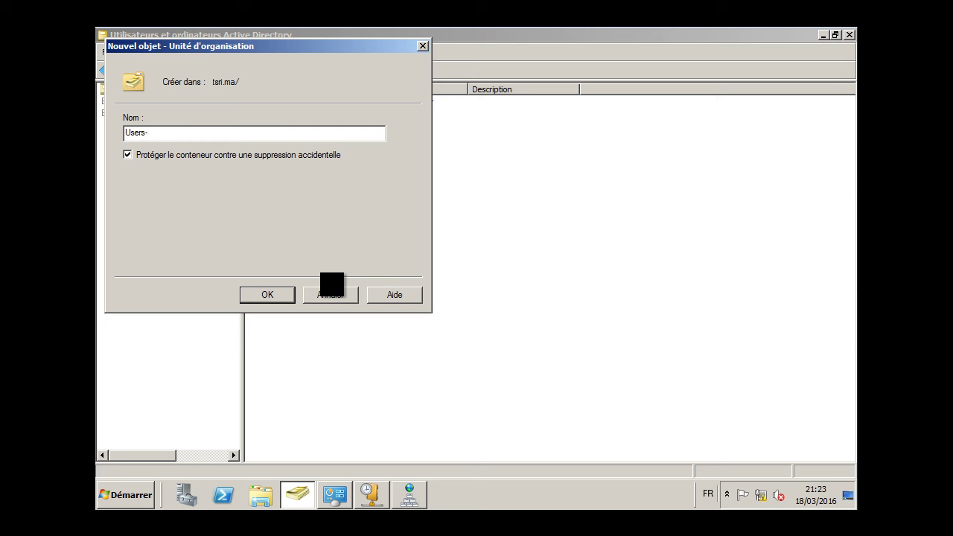
pyautogui.write('T')
pyautogui.press('BackSpace')
pyautogui.press('BackSpace')
pyautogui.write('-10')
pyautogui.click(274, 296)
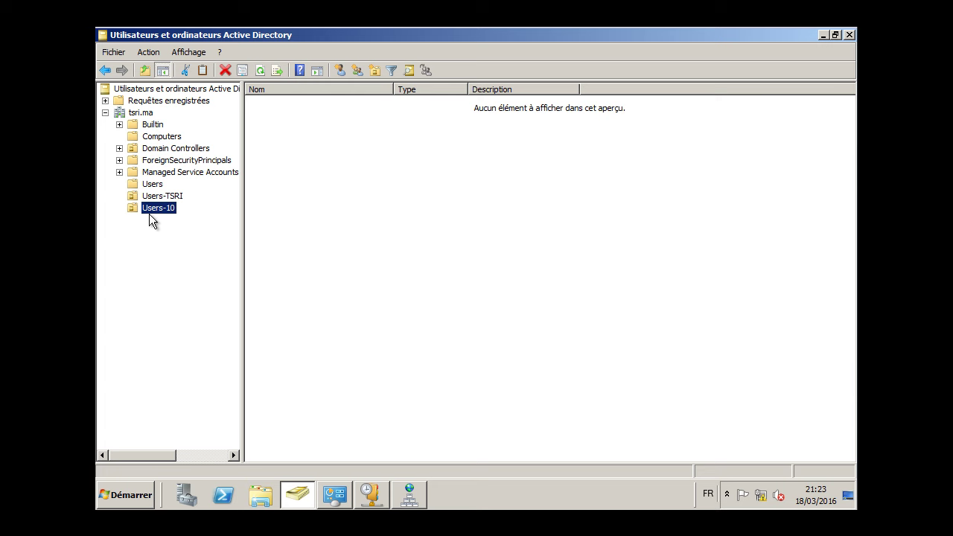
pyautogui.click(331, 362)
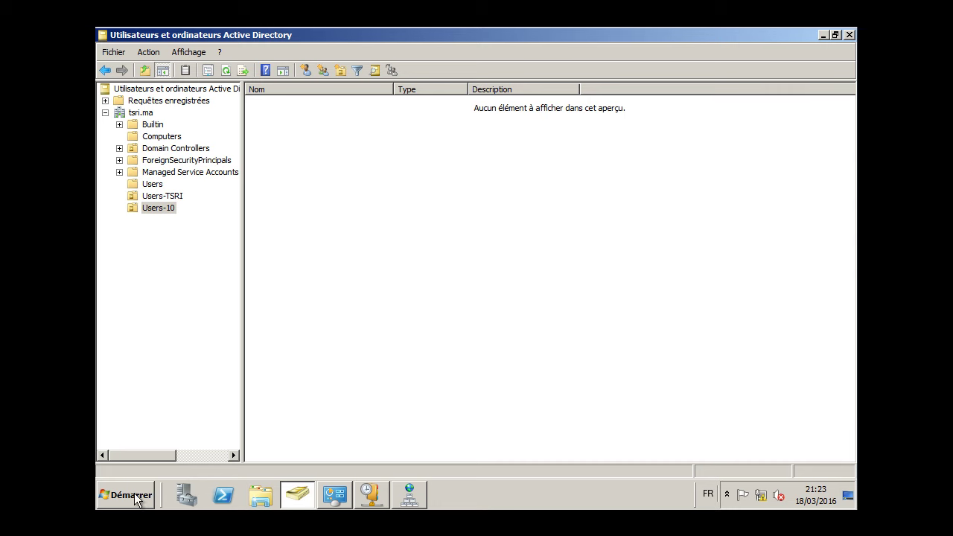
# Launch Invite de commandes from the Start menu and position its window
pyautogui.click(135, 493)
pyautogui.click(180, 184)
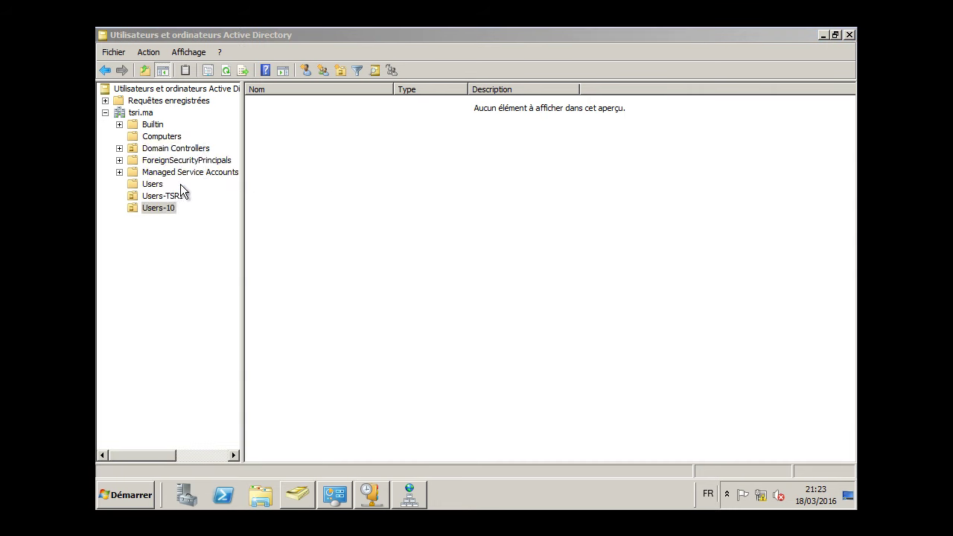
pyautogui.moveTo(408, 87); pyautogui.dragTo(560, 139)
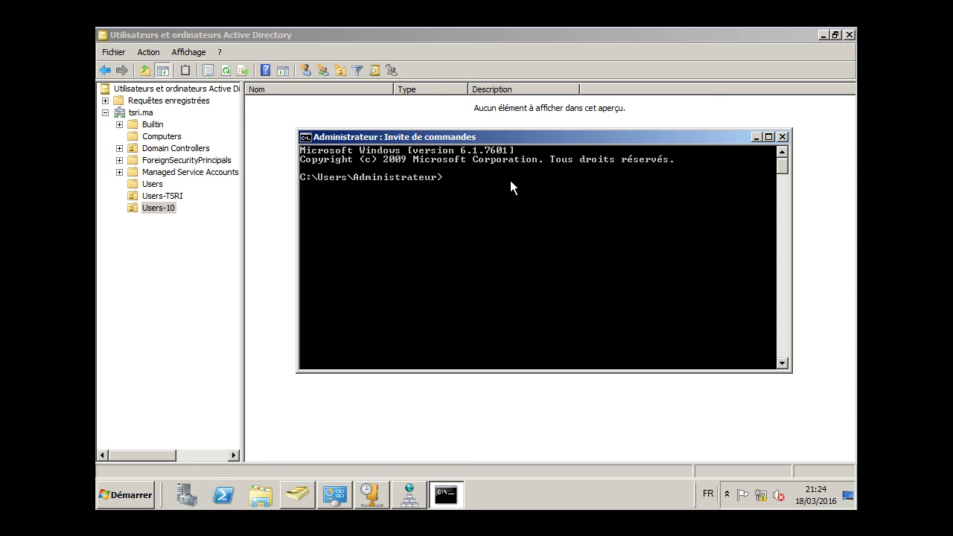
# Type the loop: for %i in (1,2,3,4,5,6,7,8,9) do dsadd user "CN=User-
pyautogui.write('for %i ')
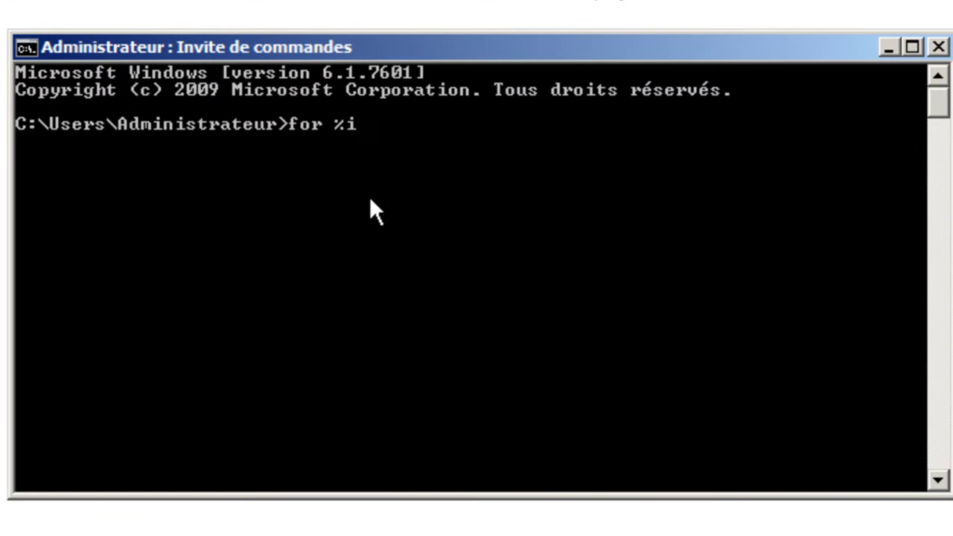
pyautogui.write('in (1,2,3')
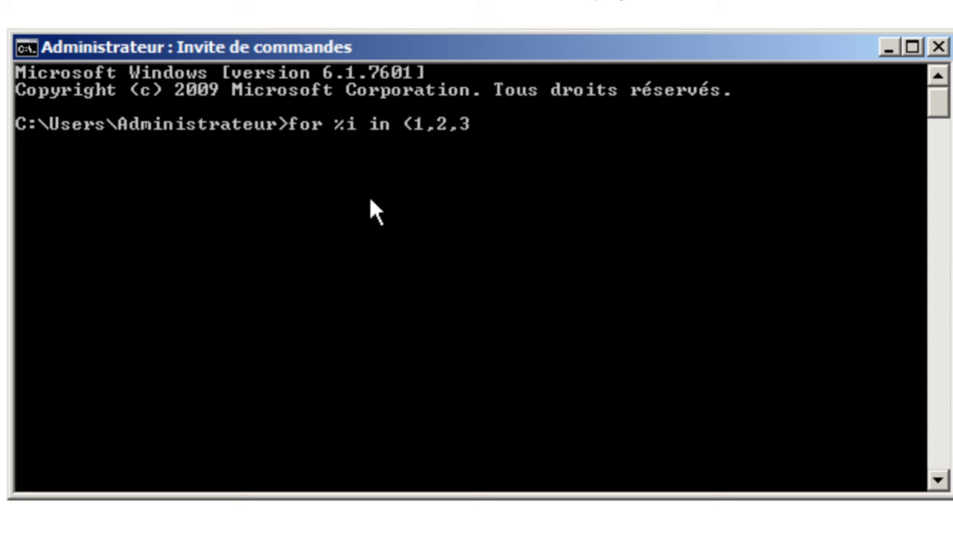
pyautogui.write(',4,5,6,7,8,9')
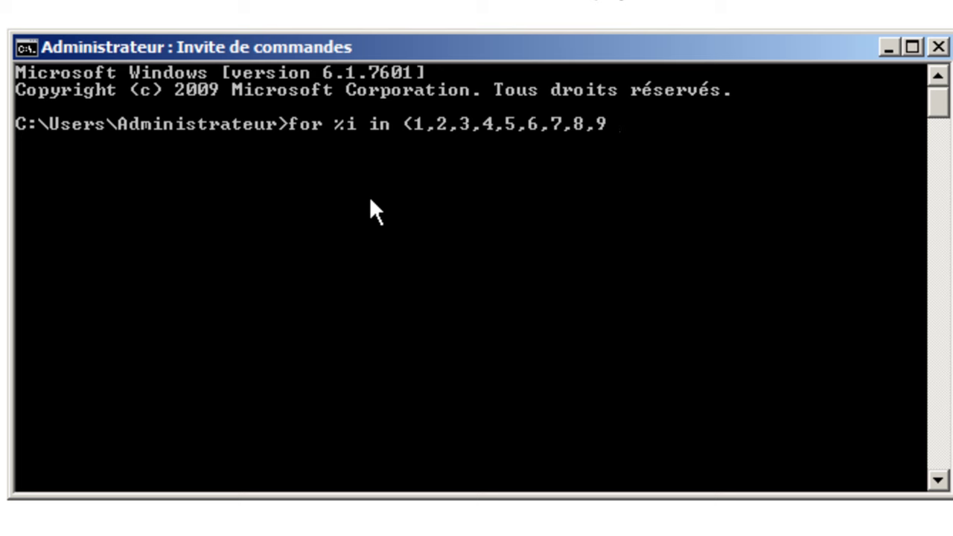
pyautogui.write(') do dsadd ')
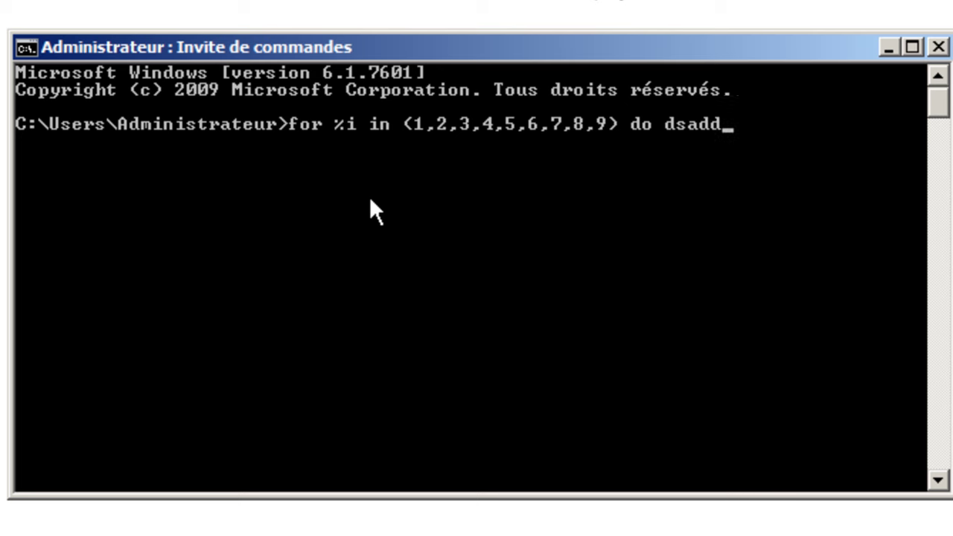
pyautogui.write('user "')
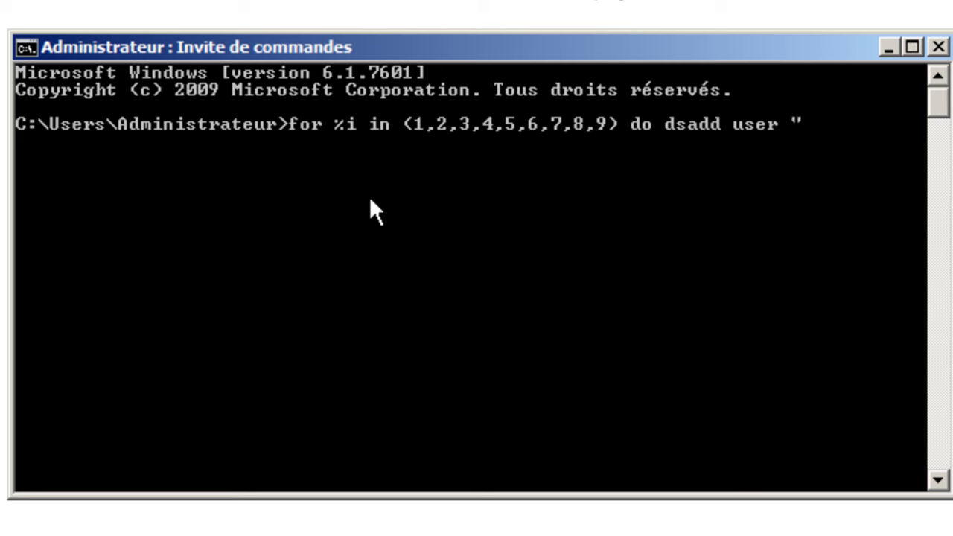
pyautogui.write('CN=Use')
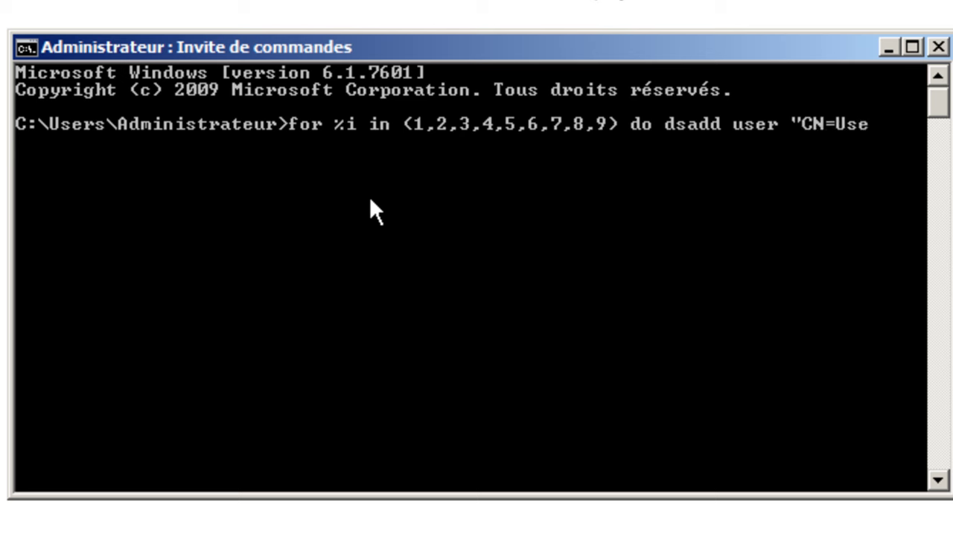
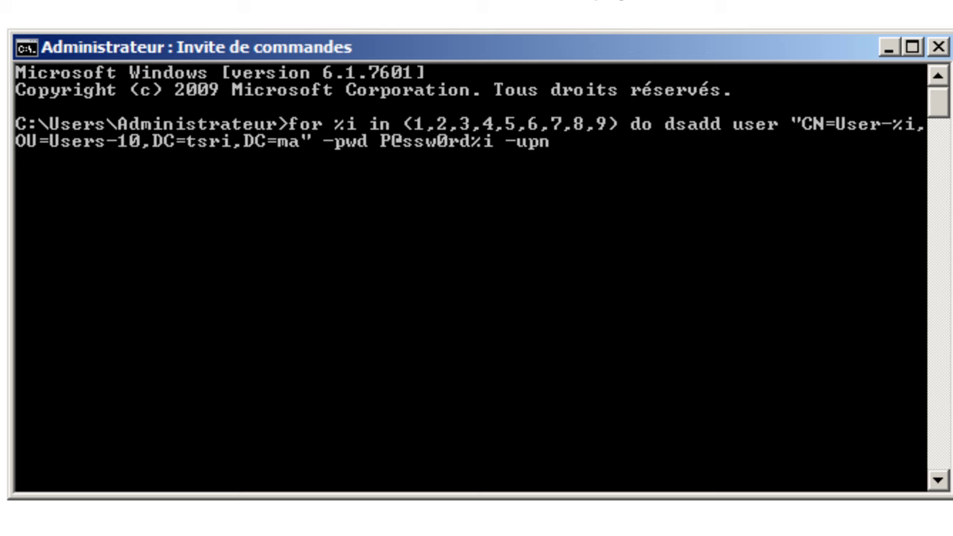
pyautogui.write('User-%i@tsri.ma')
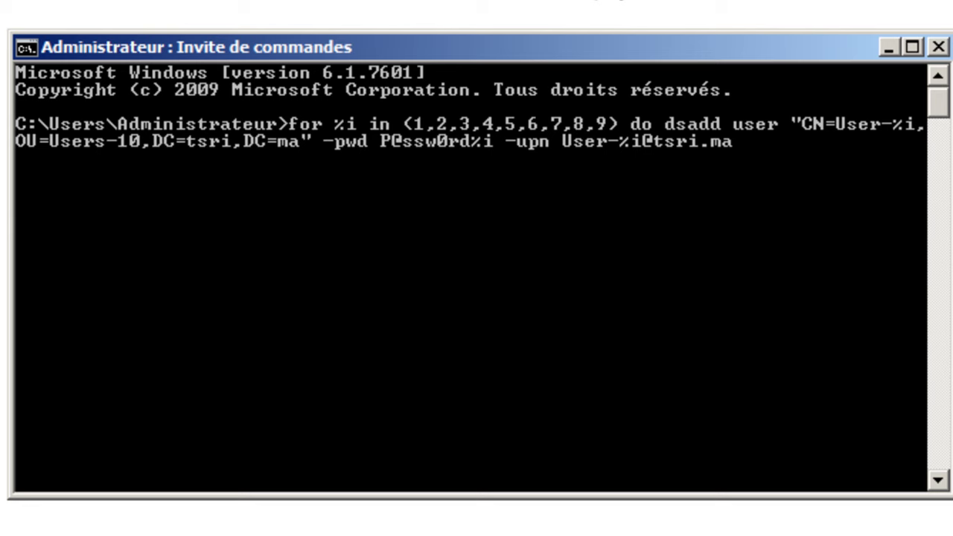
pyautogui.press('Return')
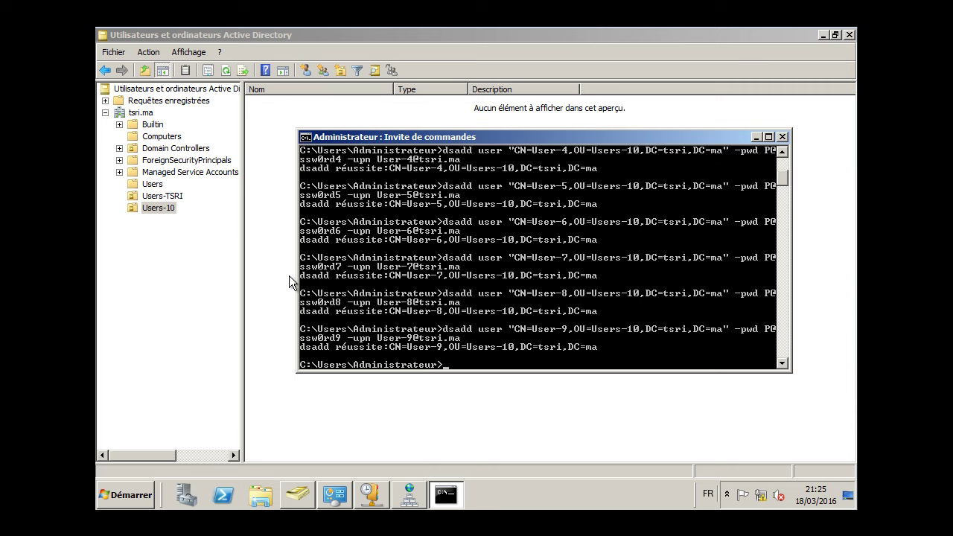
# Refresh the Users-10 list so the new users appear
pyautogui.click(274, 170)
pyautogui.rightClick(274, 170)
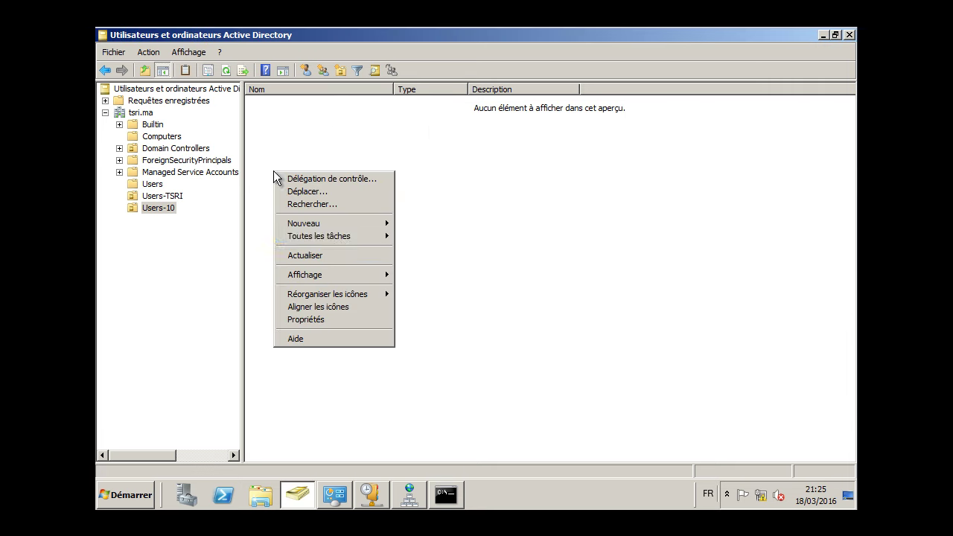
pyautogui.click(331, 255)
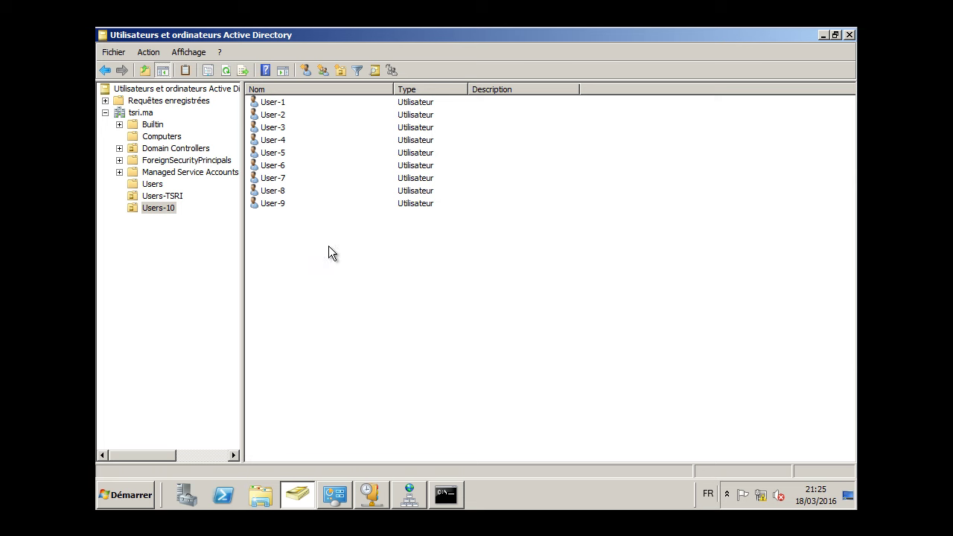
# Check User-1's properties and Compte logon tab, then close without changes
pyautogui.click(275, 105)
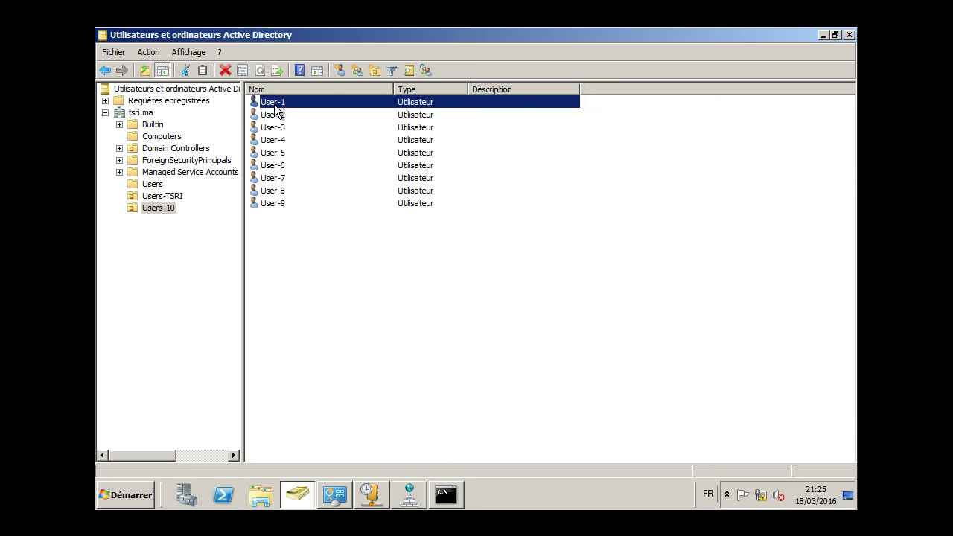
pyautogui.rightClick(275, 106)
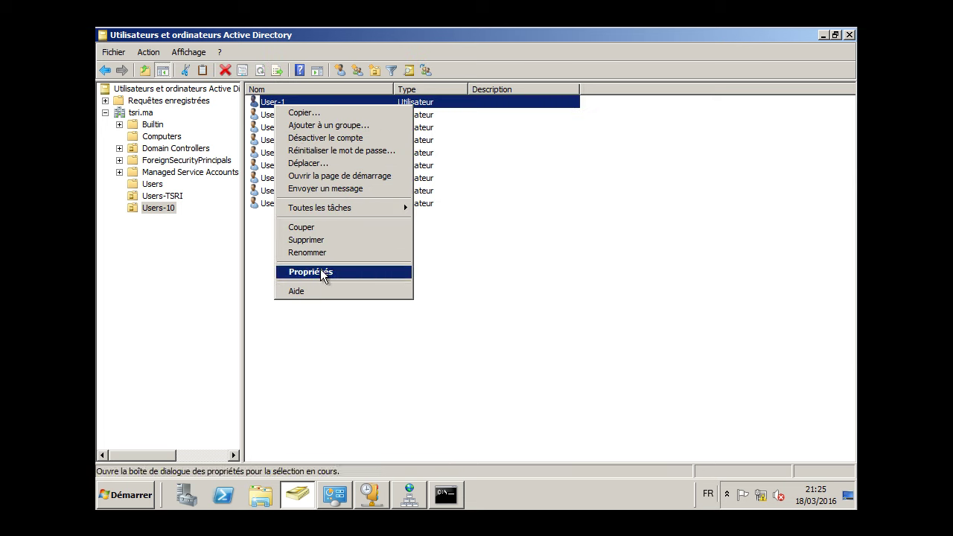
pyautogui.click(320, 269)
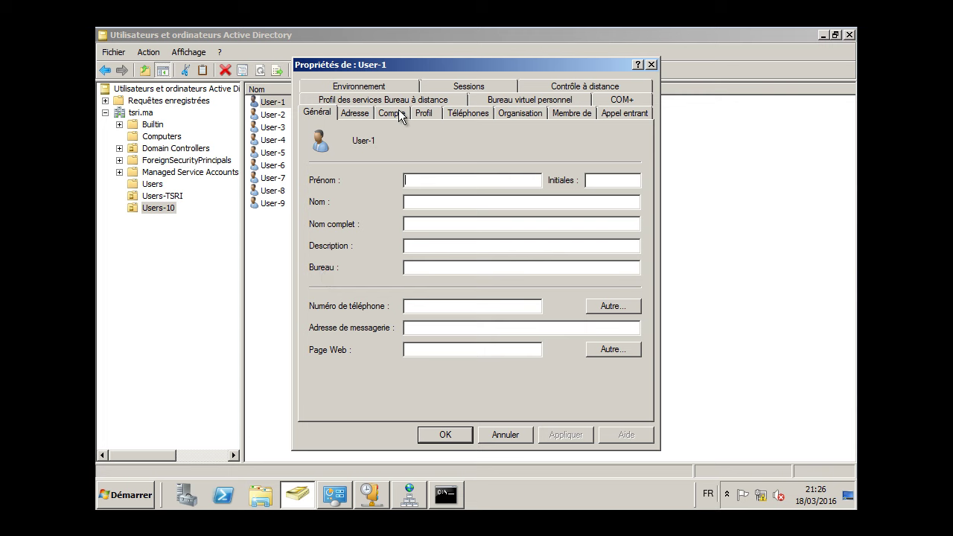
pyautogui.click(397, 114)
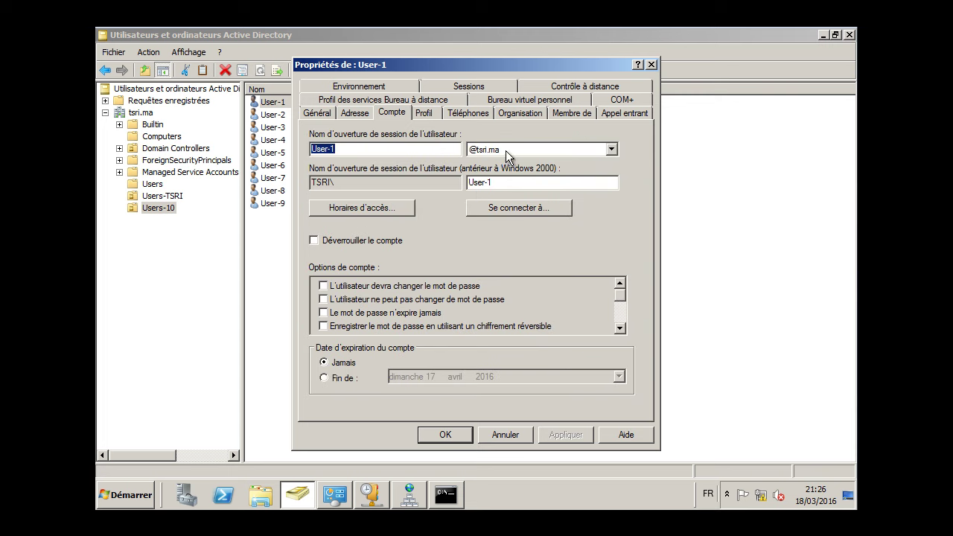
pyautogui.click(315, 114)
pyautogui.click(422, 181)
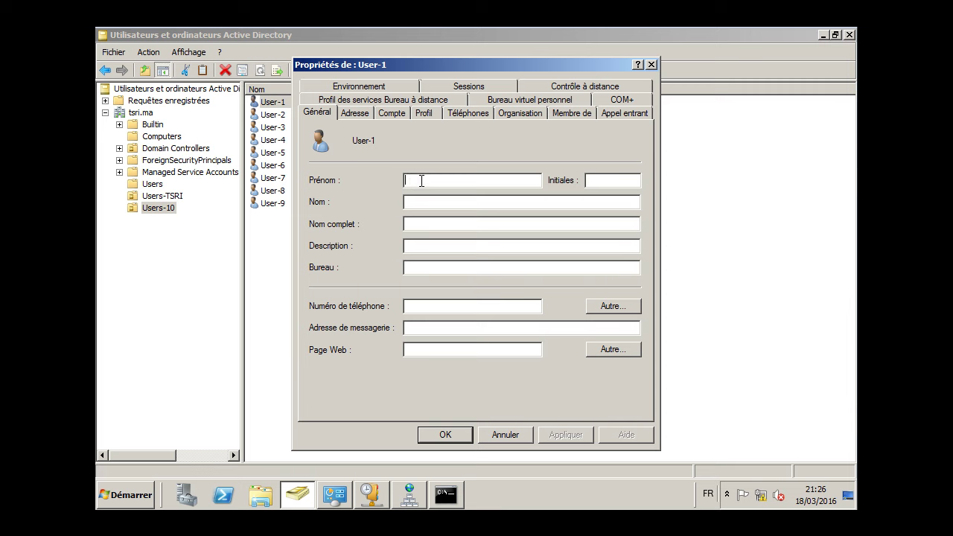
pyautogui.click(506, 435)
pyautogui.click(454, 324)
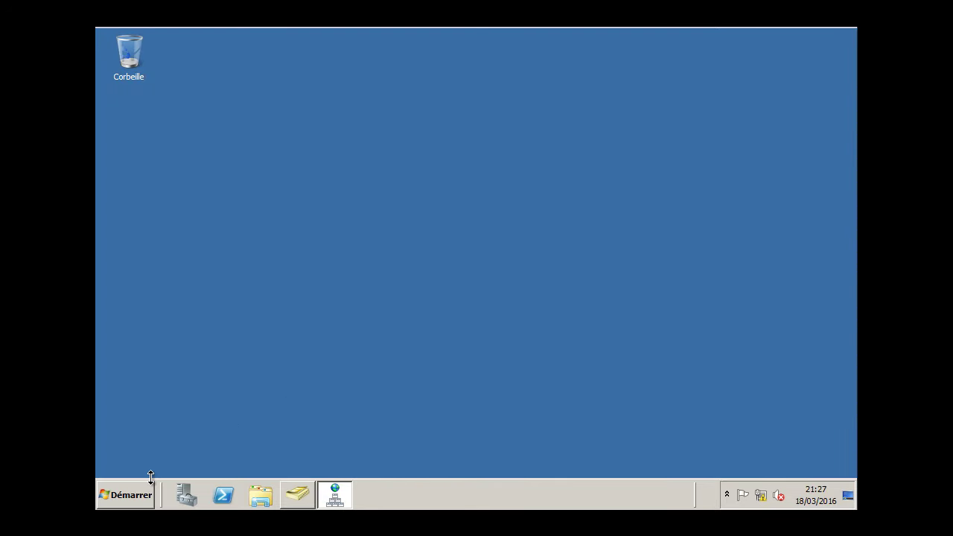
# Launch Gestion des stratégies de groupe from Administrative Tools and maximize it
pyautogui.click(132, 496)
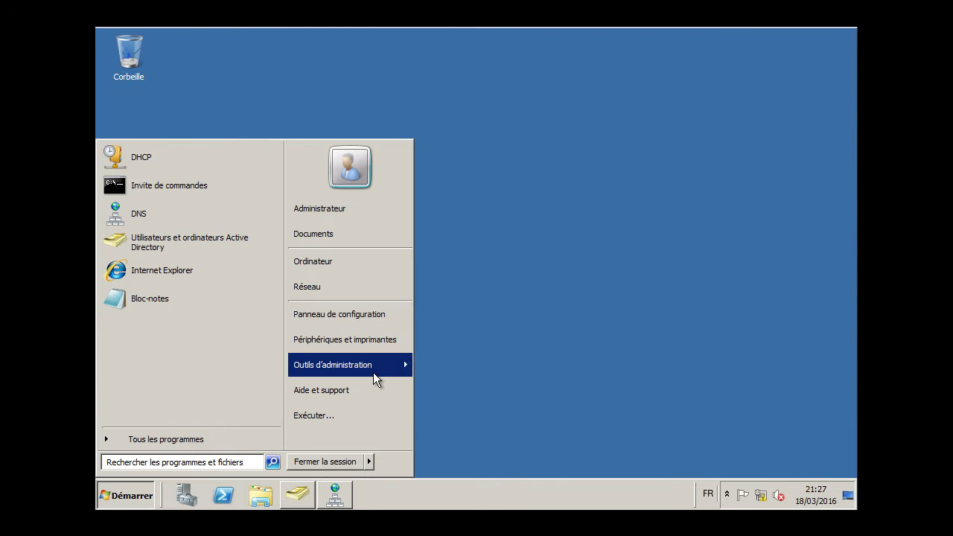
pyautogui.moveTo(373, 372)
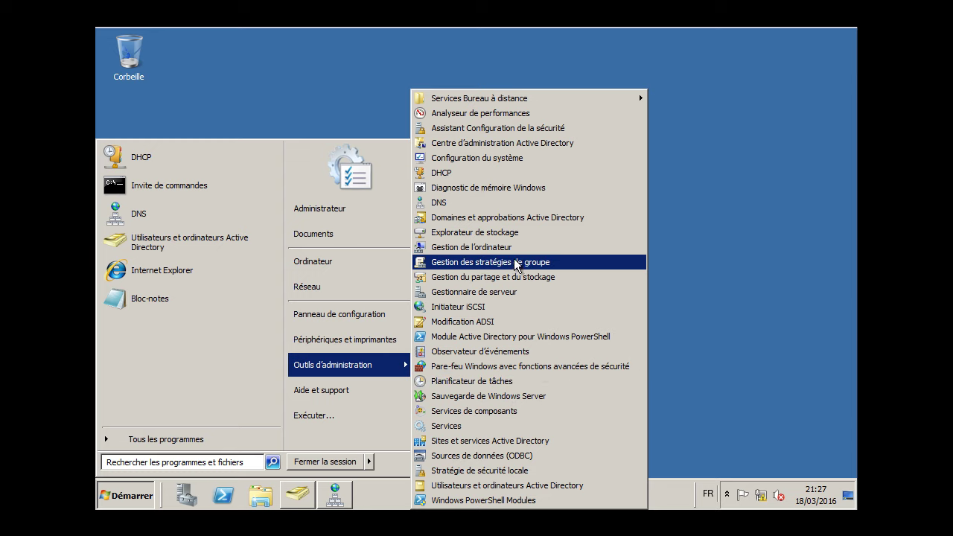
pyautogui.click(505, 264)
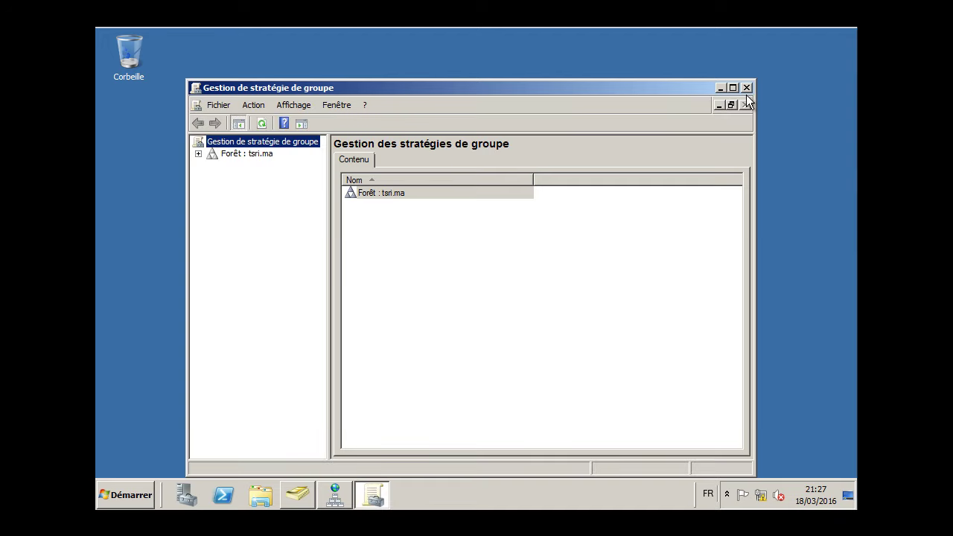
pyautogui.click(733, 88)
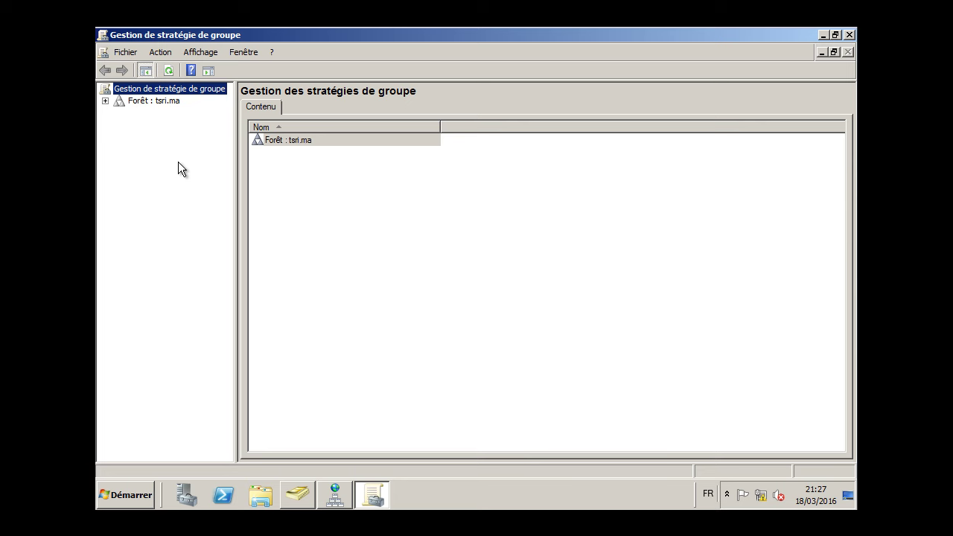
# Expand Forêt > Domaines > tsri.ma and bring up the Users-TSRI context menu
pyautogui.click(105, 100)
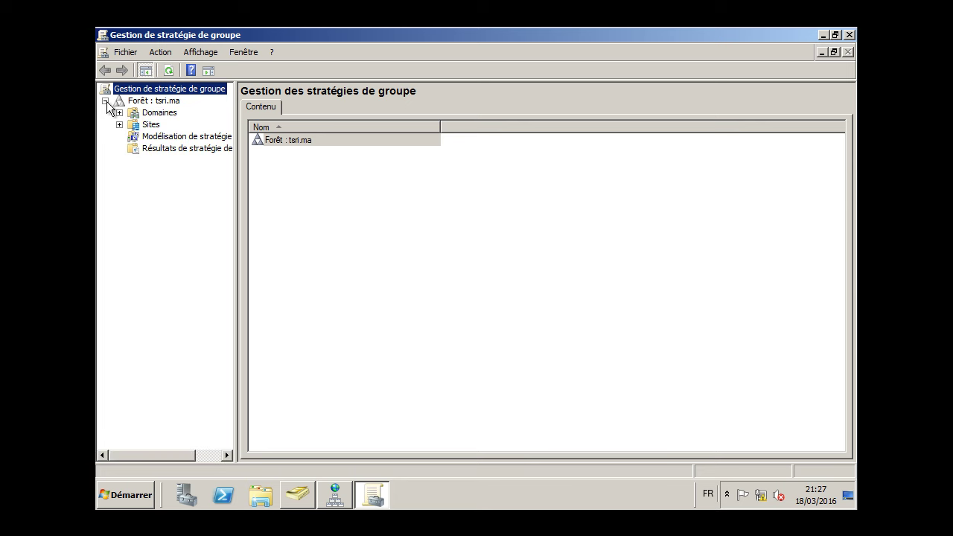
pyautogui.click(119, 113)
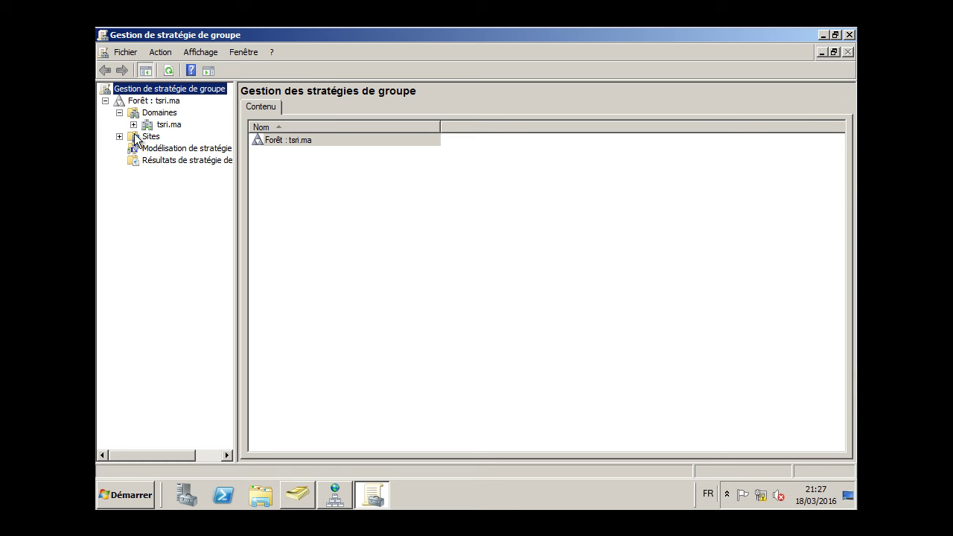
pyautogui.click(134, 124)
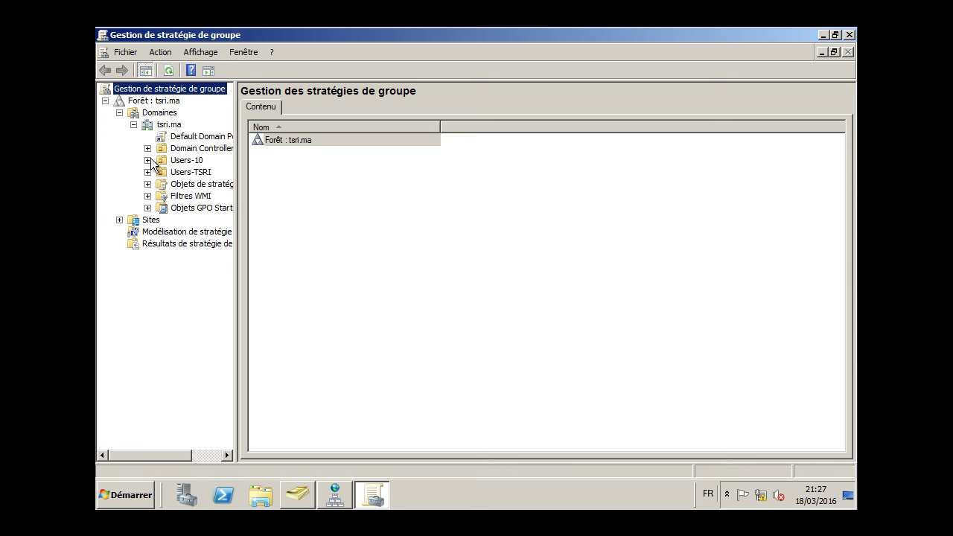
pyautogui.click(196, 172)
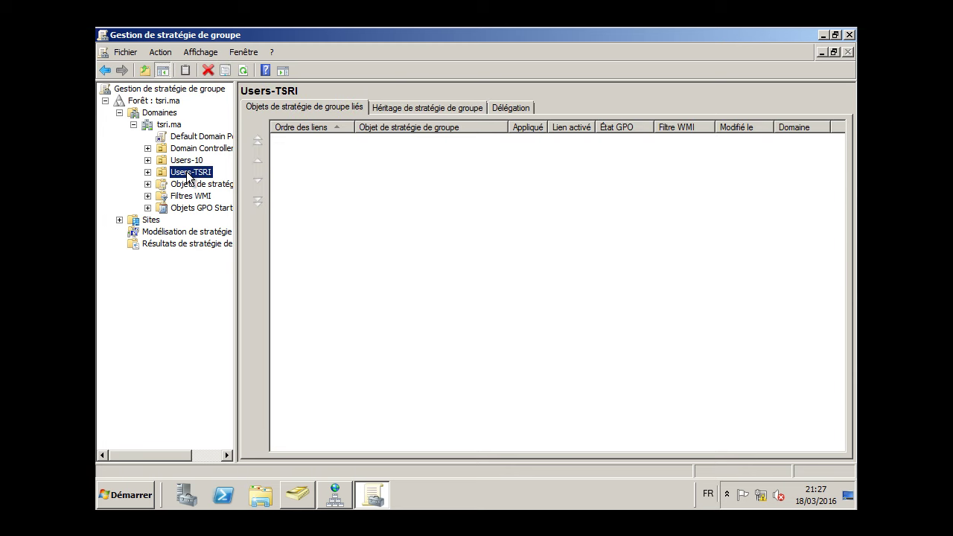
pyautogui.click(147, 172)
pyautogui.click(181, 175)
pyautogui.rightClick(176, 172)
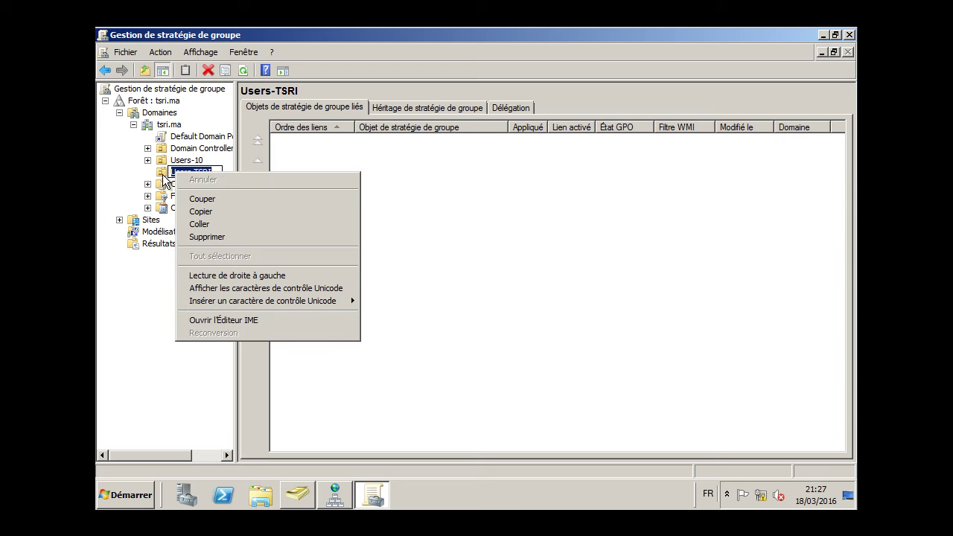
pyautogui.click(164, 181)
pyautogui.rightClick(197, 172)
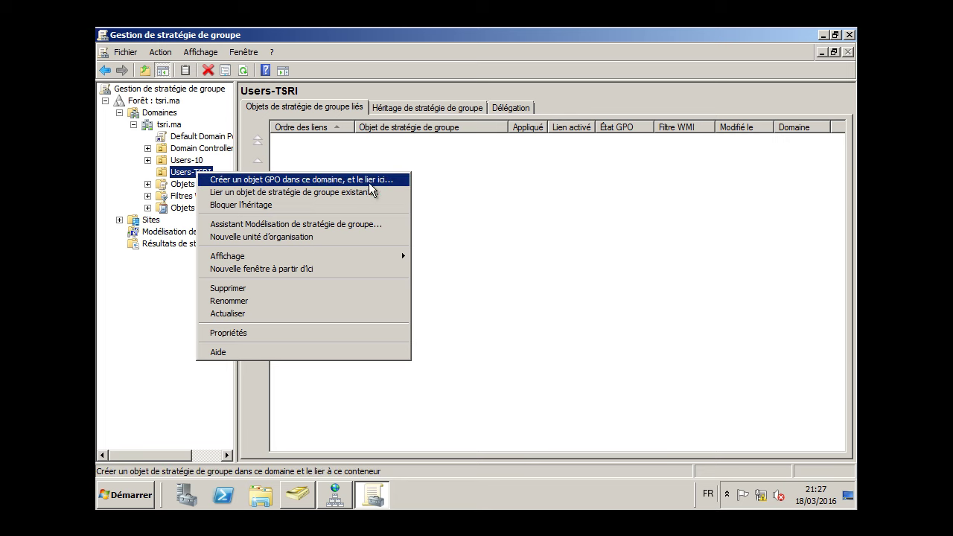
# Create a new GPO named GPO1 linked to Users-TSRI
pyautogui.click(368, 179)
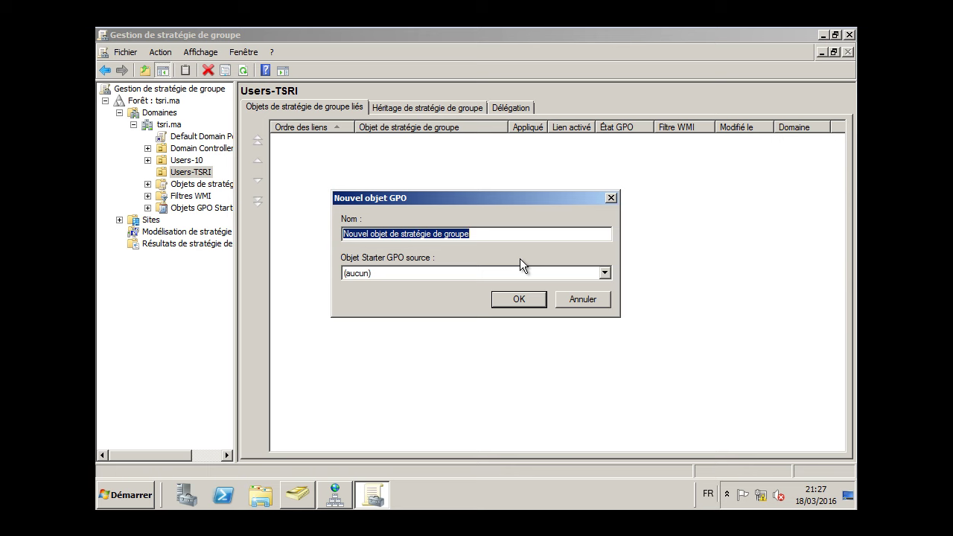
pyautogui.write('GPO1-Inf')
pyautogui.press('BackSpace')
pyautogui.press('BackSpace')
pyautogui.press('BackSpace')
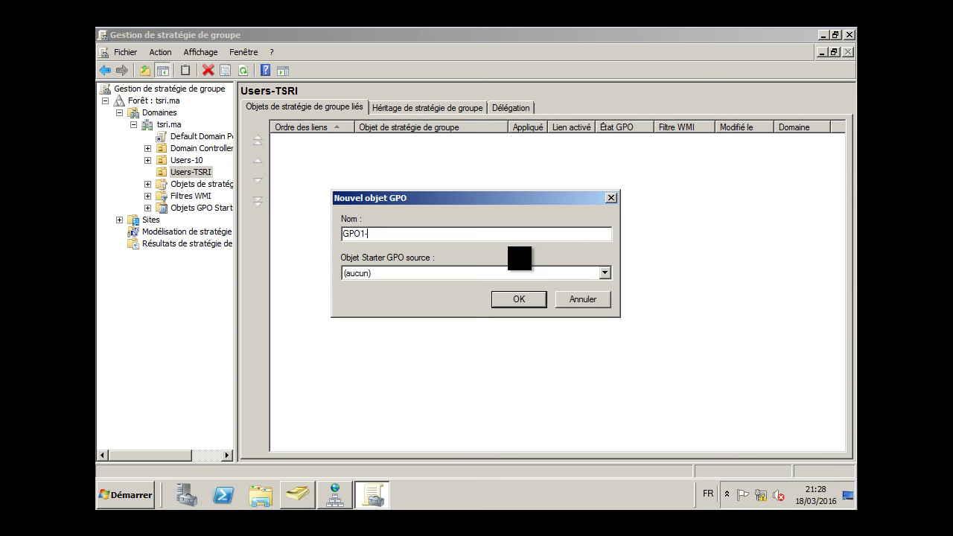
pyautogui.write('Sa')
pyautogui.press('BackSpace')
pyautogui.press('BackSpace')
pyautogui.press('BackSpace')
pyautogui.click(519, 298)
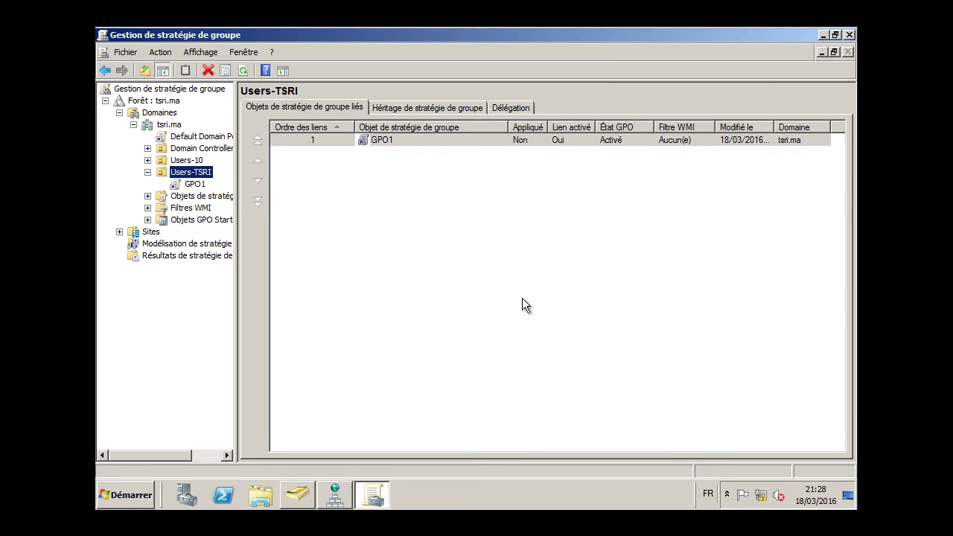
# Open the GPO1 link in the Group Policy Management Editor
pyautogui.click(193, 184)
pyautogui.rightClick(193, 186)
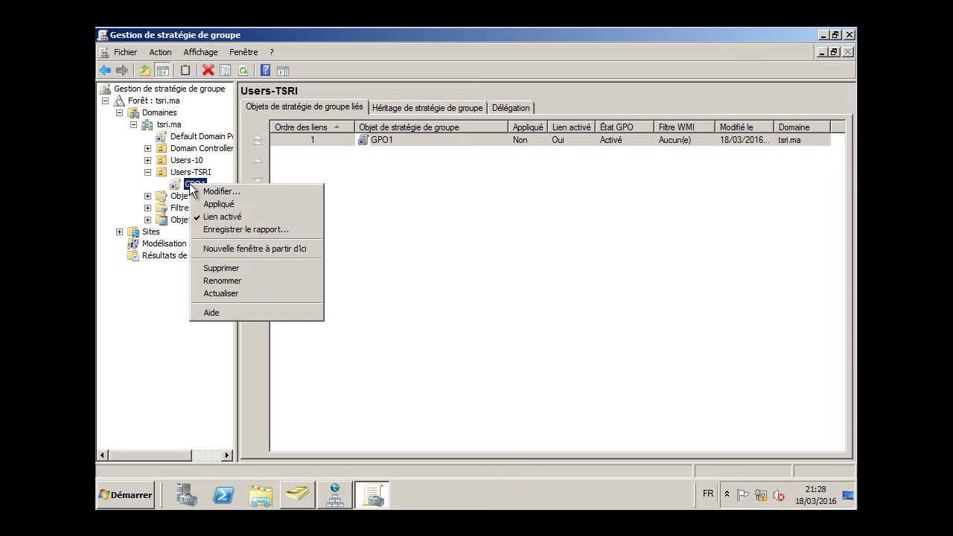
pyautogui.press('Escape')
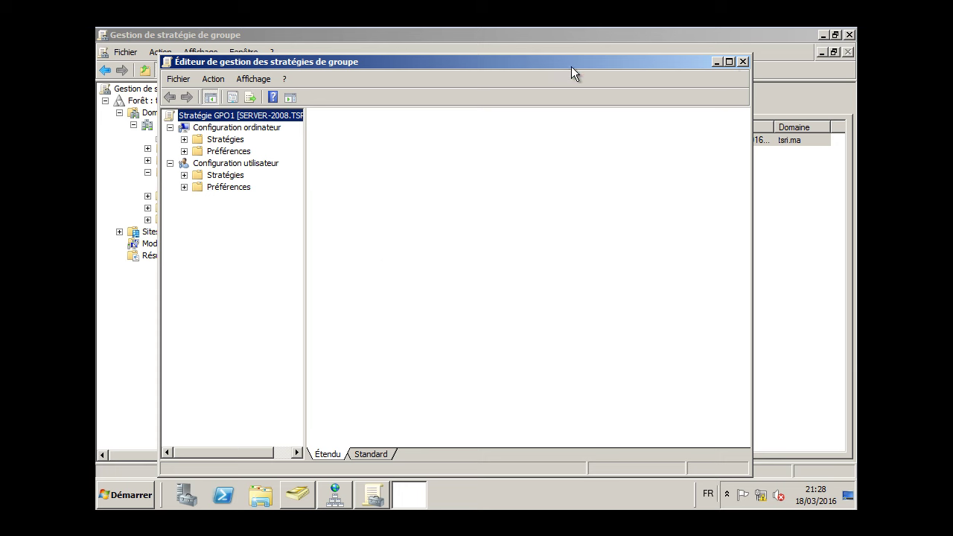
# Maximize the editor and navigate User Configuration > Paramètres du logiciel > Installation de logiciel
pyautogui.click(730, 61)
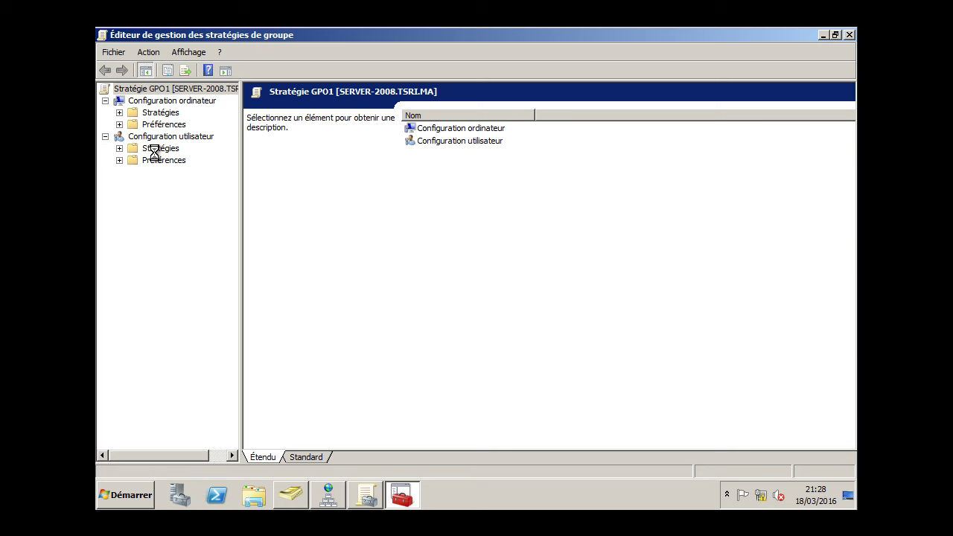
pyautogui.click(119, 148)
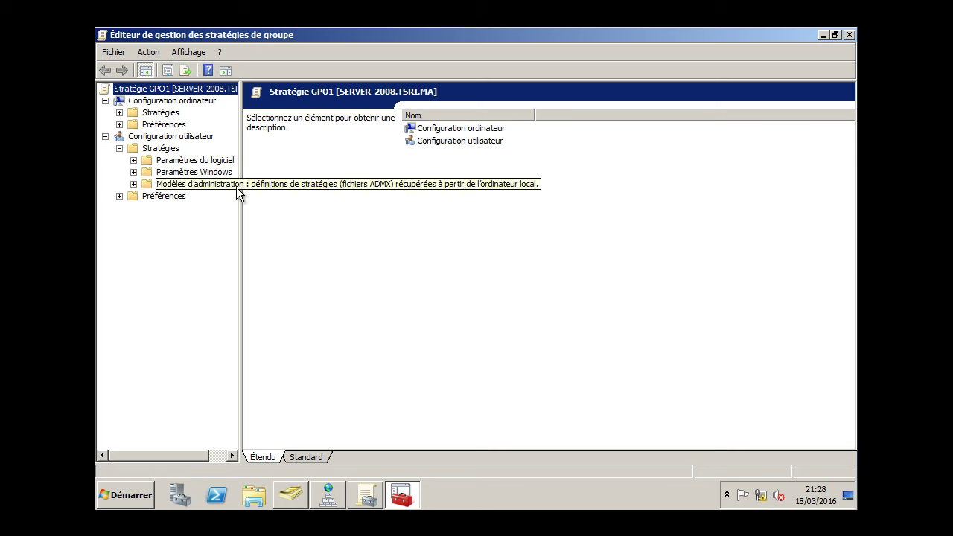
pyautogui.moveTo(241, 194); pyautogui.dragTo(297, 196)
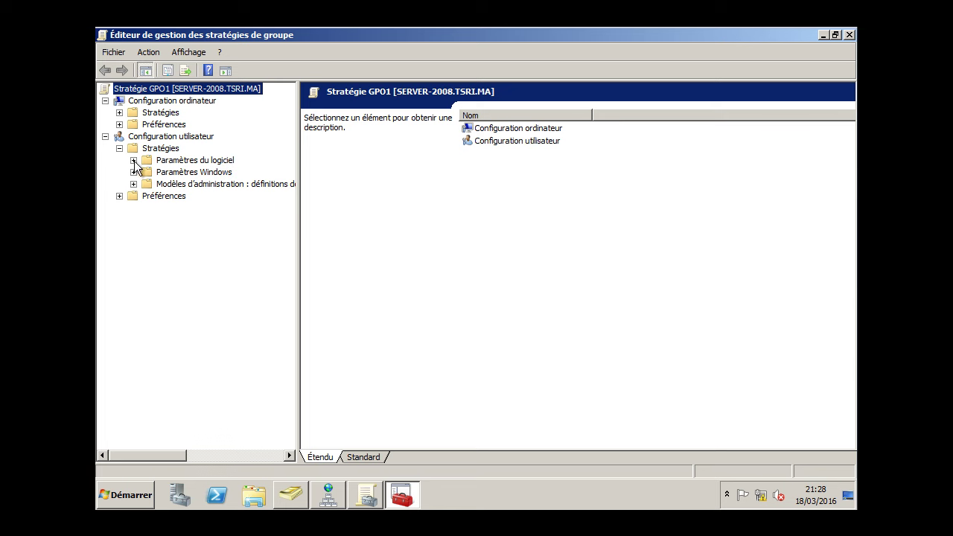
pyautogui.click(133, 161)
pyautogui.click(201, 174)
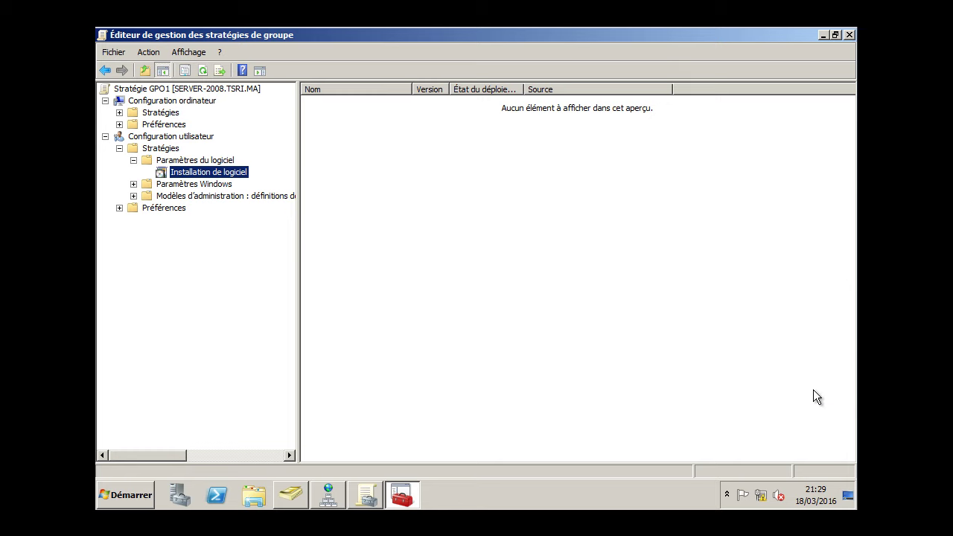
# Create a new desktop text document and jot '.msi' and 'exetomsi.exe' on two lines
pyautogui.click(824, 36)
pyautogui.click(824, 37)
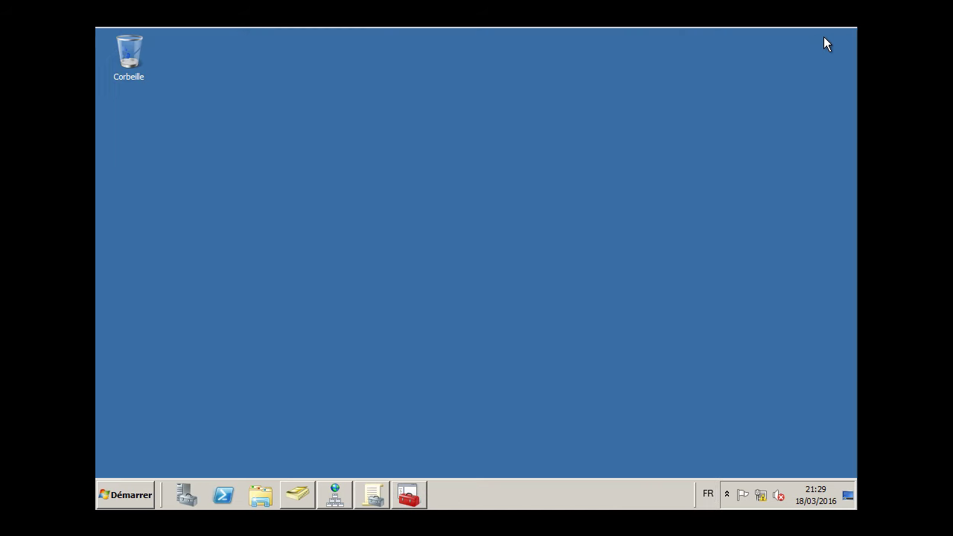
pyautogui.rightClick(293, 104)
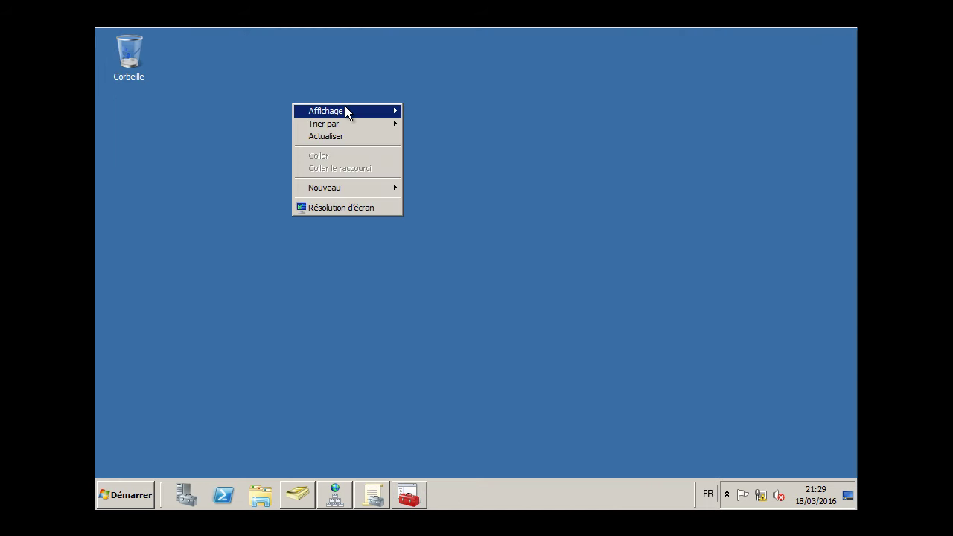
pyautogui.moveTo(388, 185)
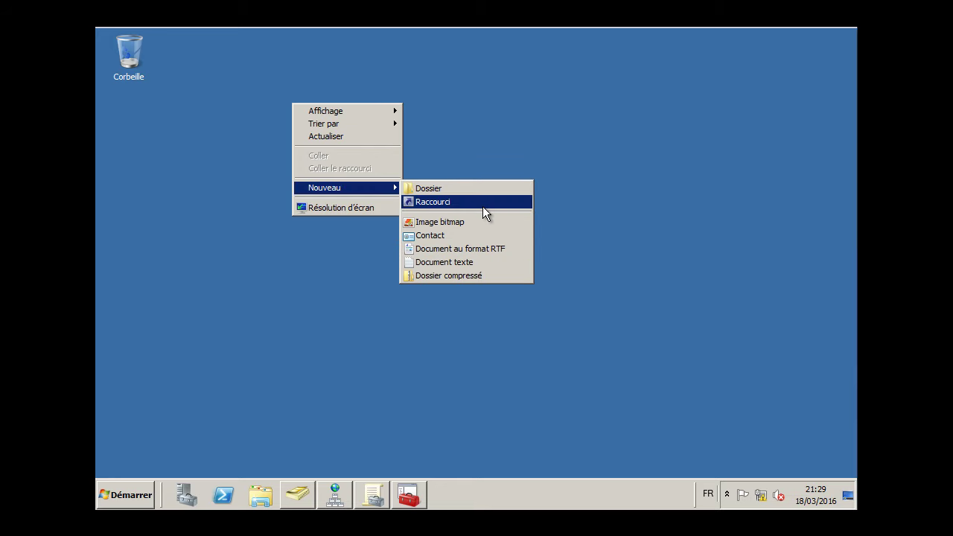
pyautogui.click(490, 258)
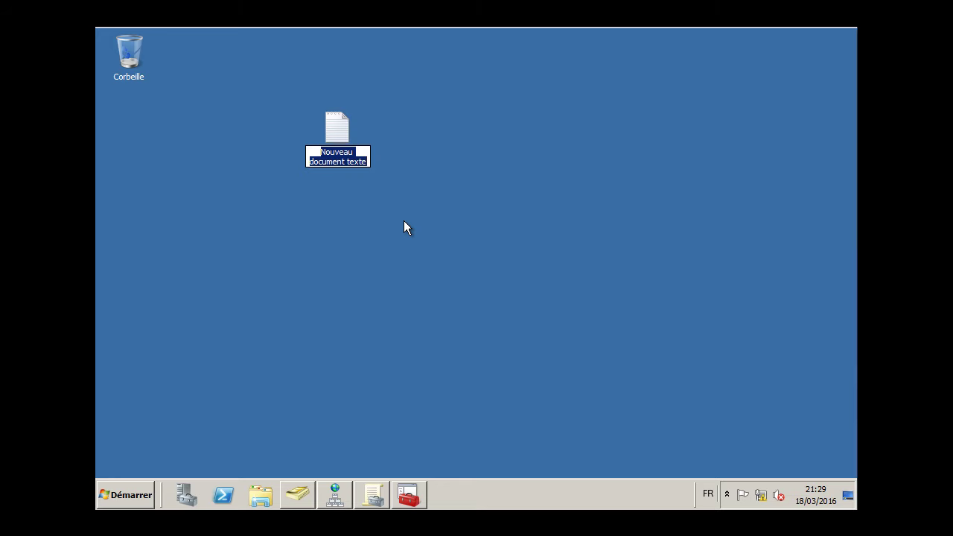
pyautogui.press('Return')
pyautogui.press('Return')
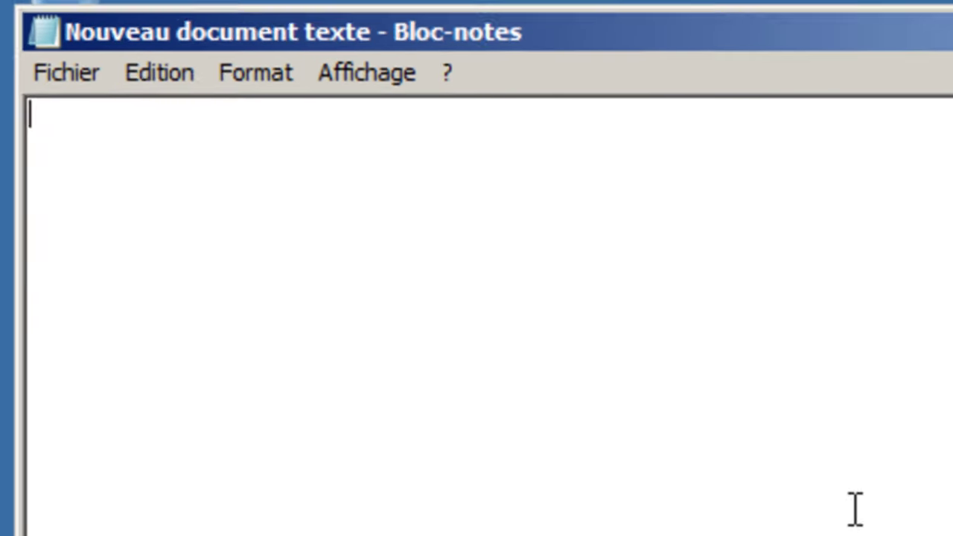
pyautogui.write('.')
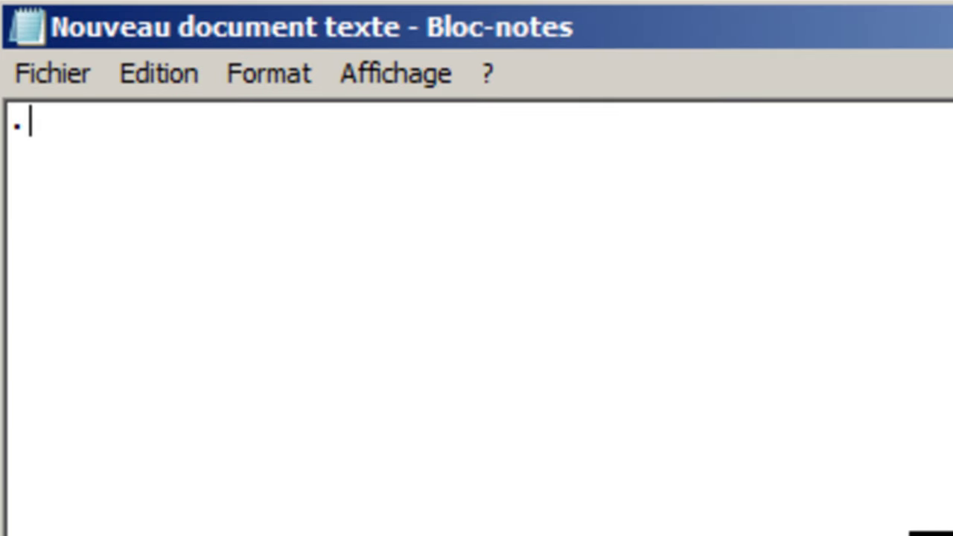
pyautogui.write('msi')
pyautogui.press('Return')
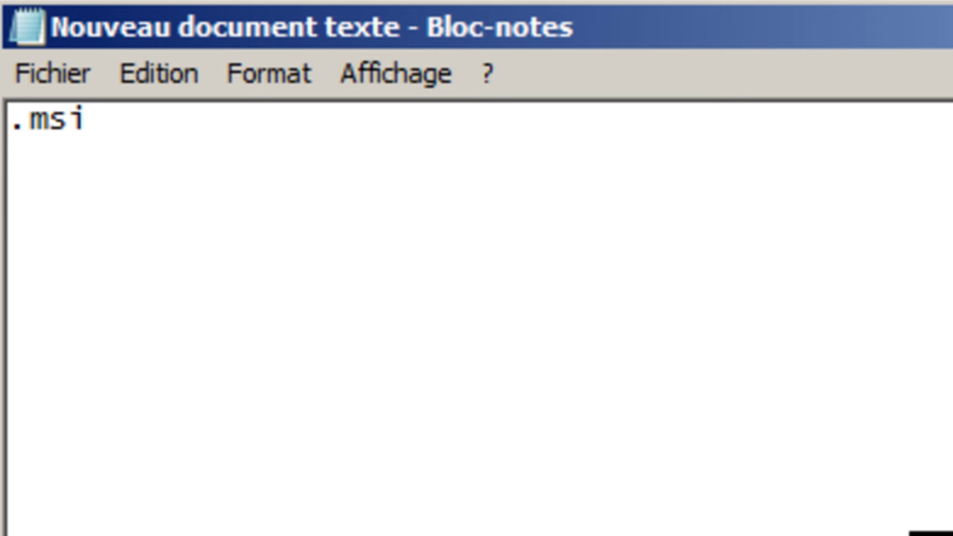
pyautogui.write('exetomsi')
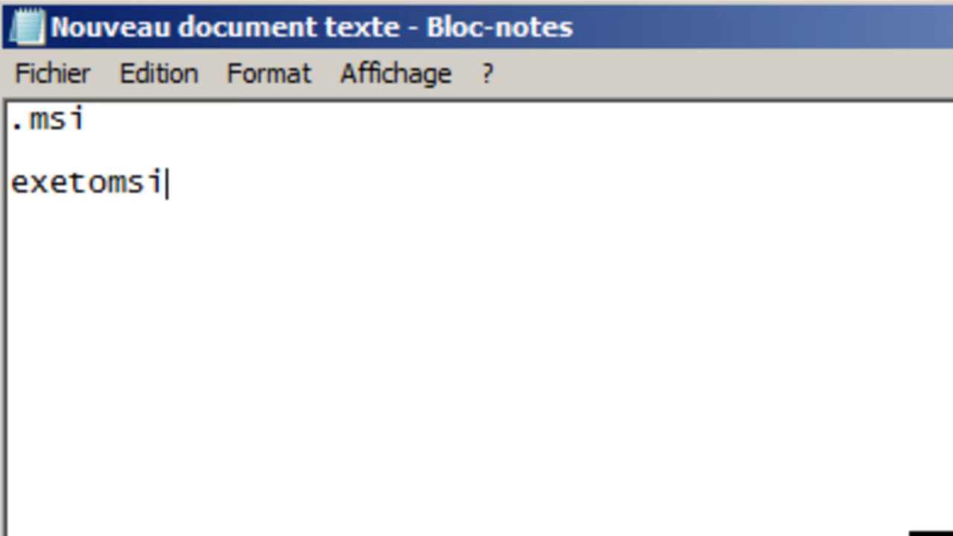
pyautogui.write('.exe')
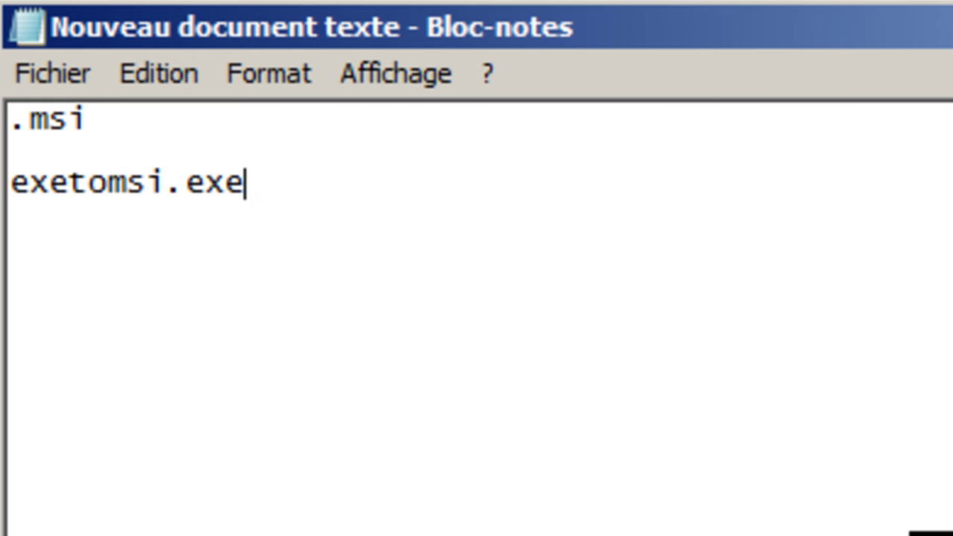
# Erase the note, close Notepad without saving, and return to the policy editor
pyautogui.moveTo(303, 213); pyautogui.dragTo(72, 202)
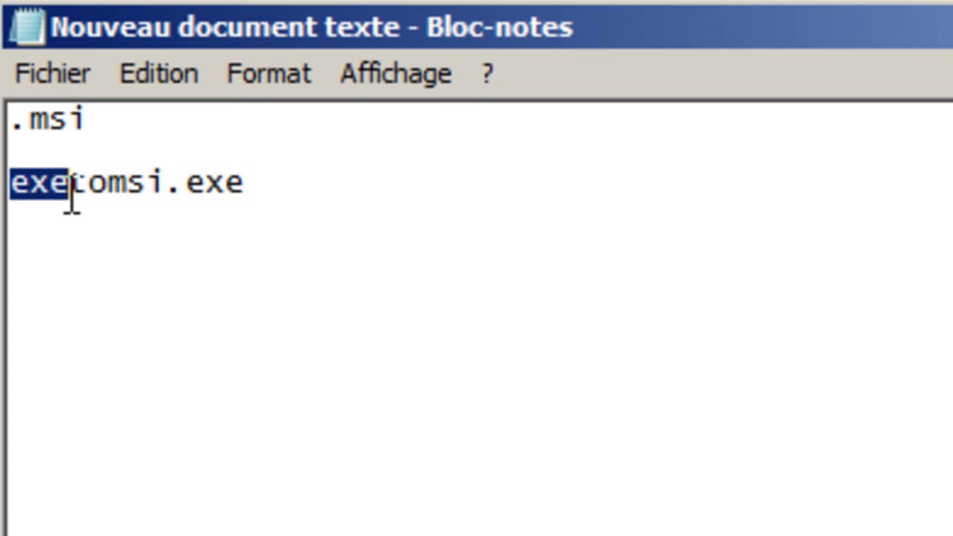
pyautogui.click(119, 182)
pyautogui.moveTo(226, 181); pyautogui.dragTo(264, 185)
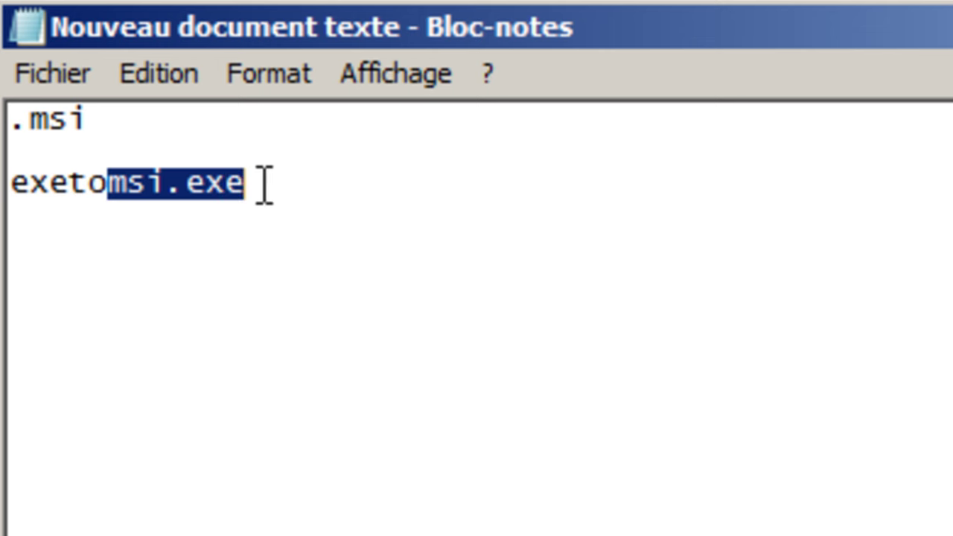
pyautogui.hotkey('ctrl', 'a')
pyautogui.press('Delete')
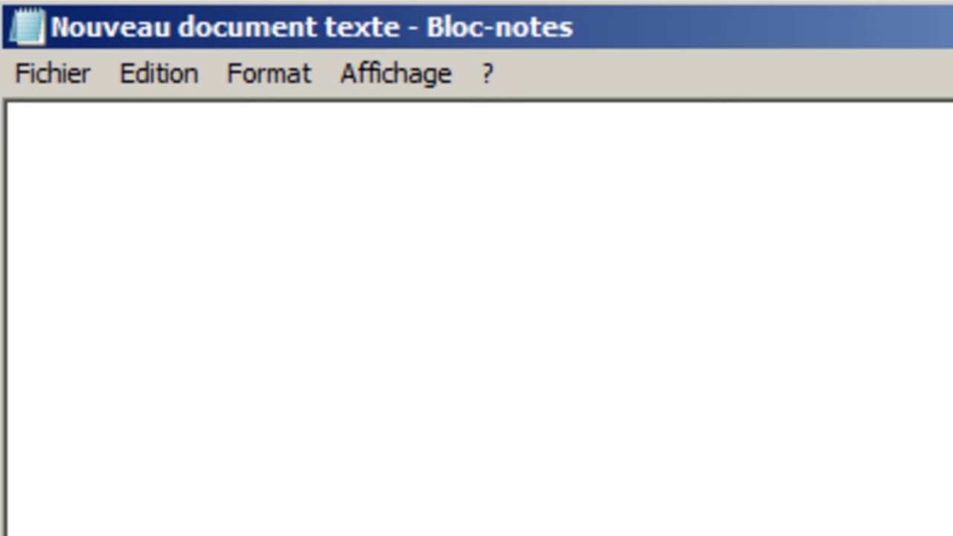
pyautogui.hotkey('alt', 'F4')
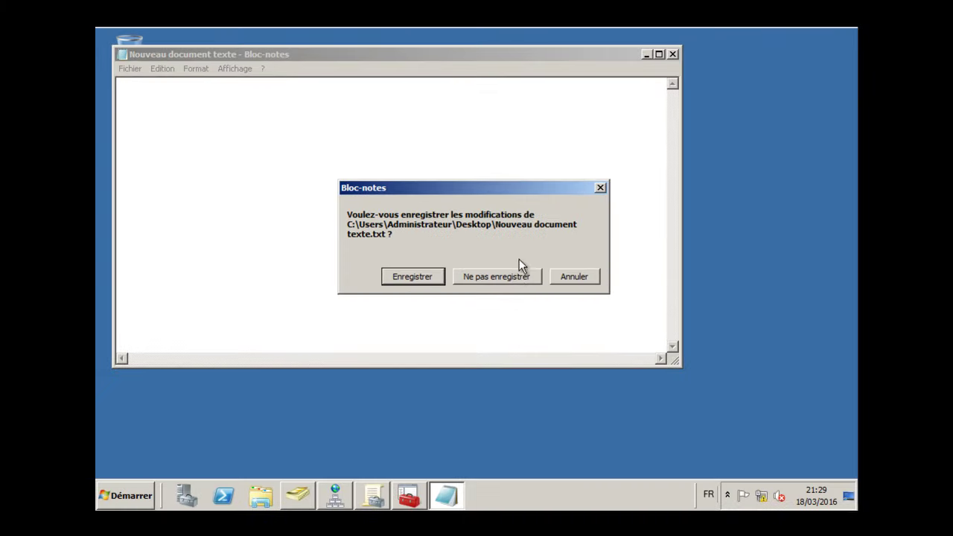
pyautogui.click(497, 276)
pyautogui.click(409, 496)
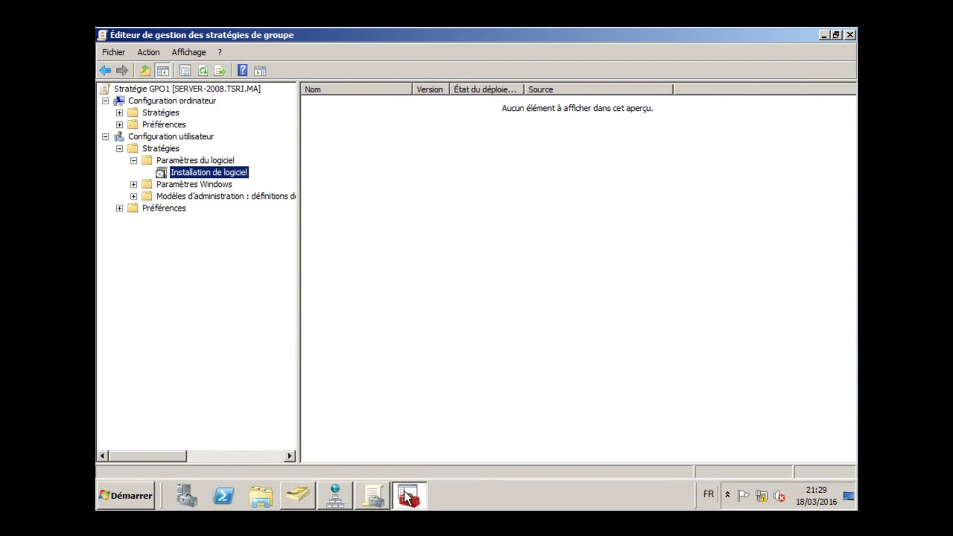
# Expand Paramètres Windows and browse Paramètres de sécurité and Redirection de dossiers
pyautogui.click(134, 184)
pyautogui.click(195, 186)
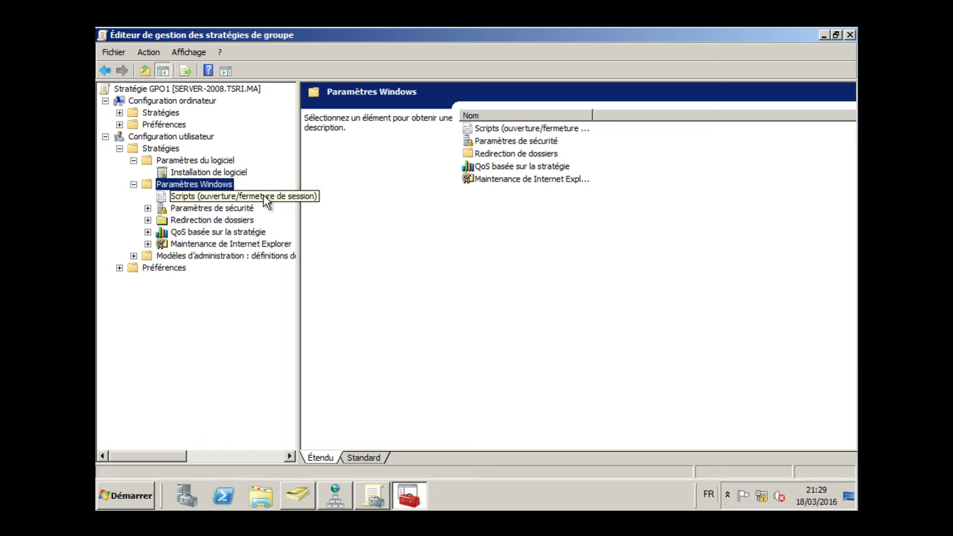
pyautogui.click(228, 209)
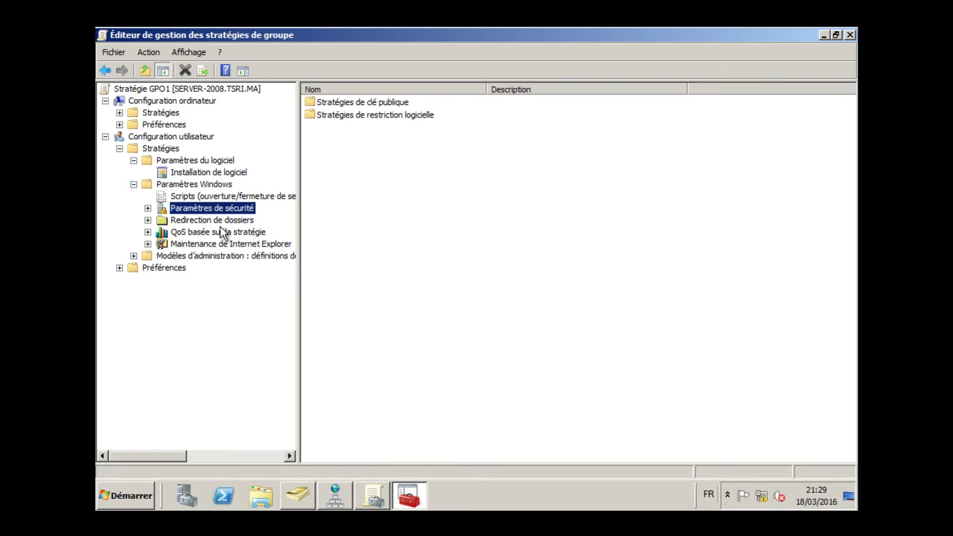
pyautogui.click(221, 220)
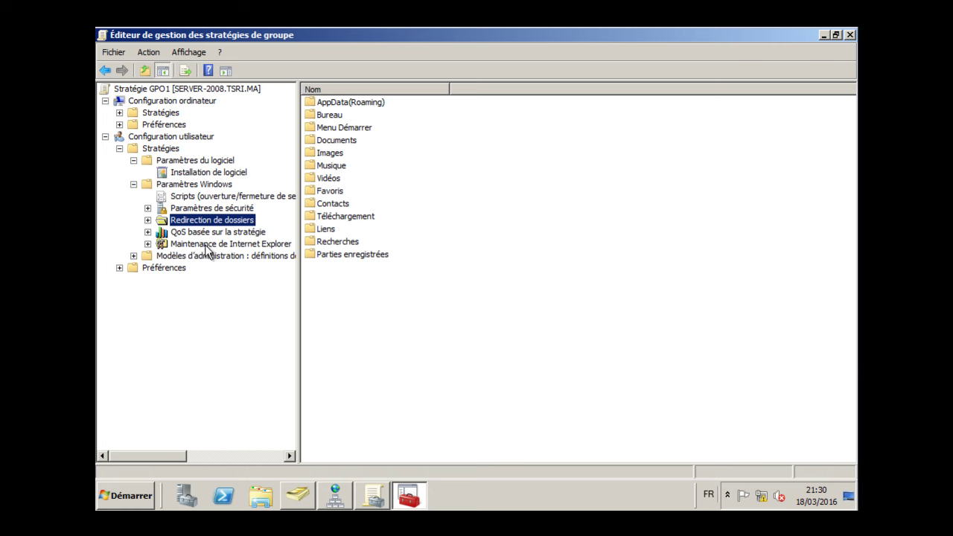
# Expand Modèles d'administration > Bureau and display the Bureau settings list
pyautogui.click(134, 256)
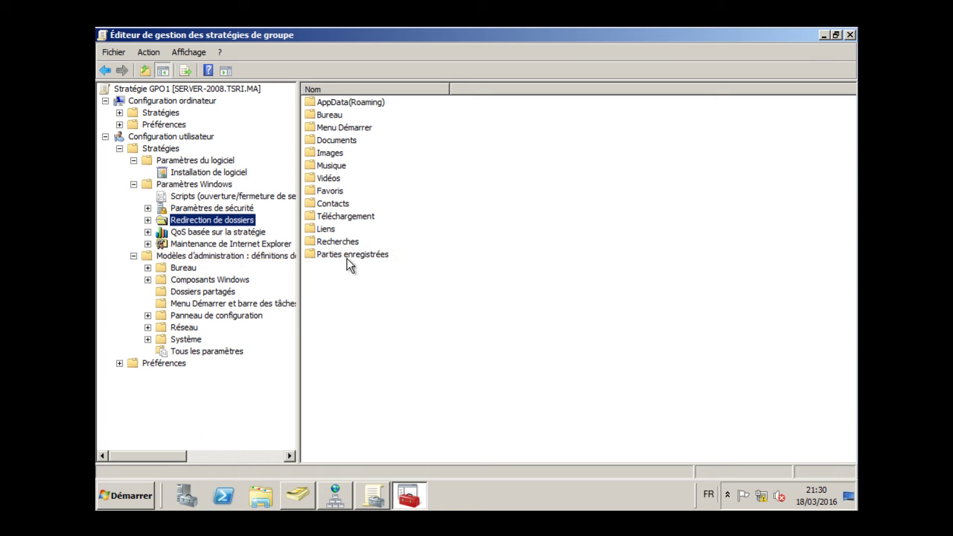
pyautogui.click(148, 268)
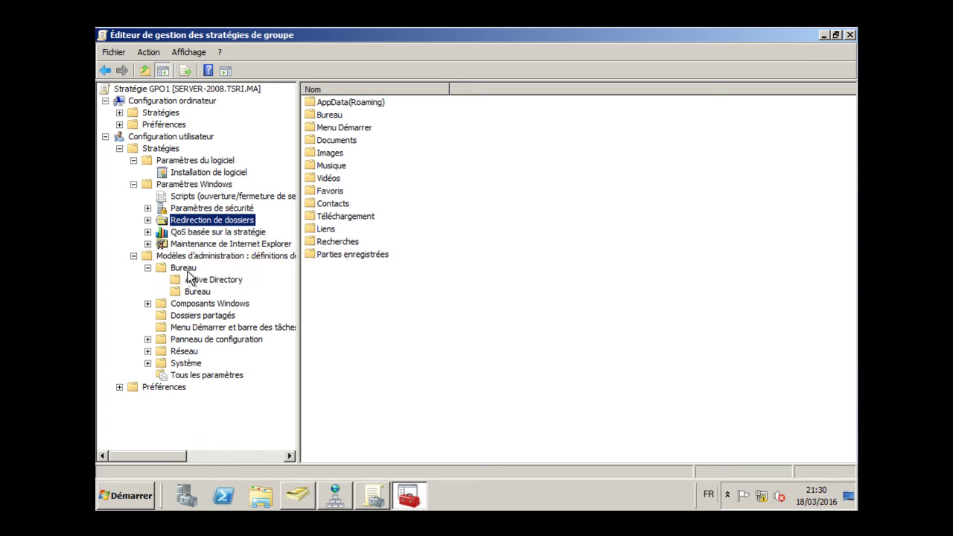
pyautogui.click(201, 292)
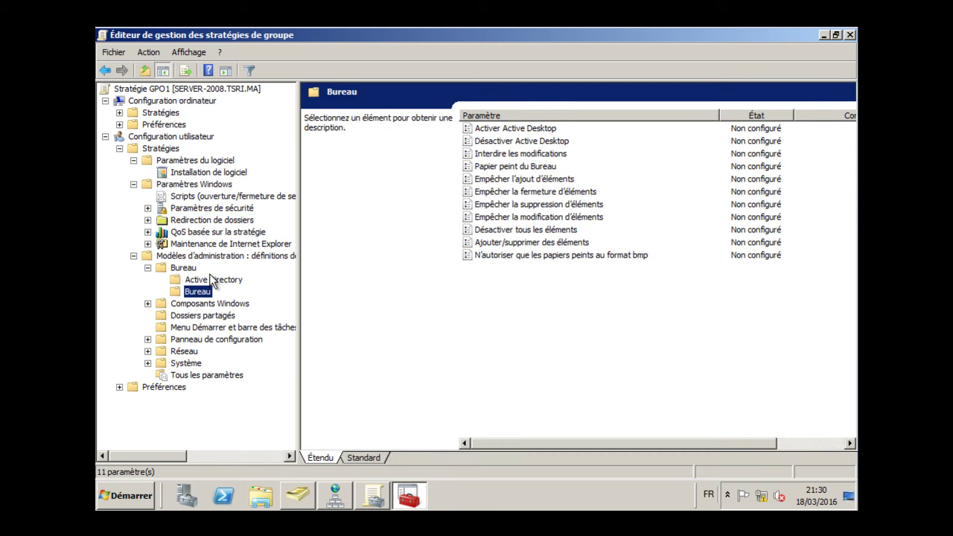
pyautogui.click(210, 279)
pyautogui.click(211, 288)
pyautogui.click(521, 130)
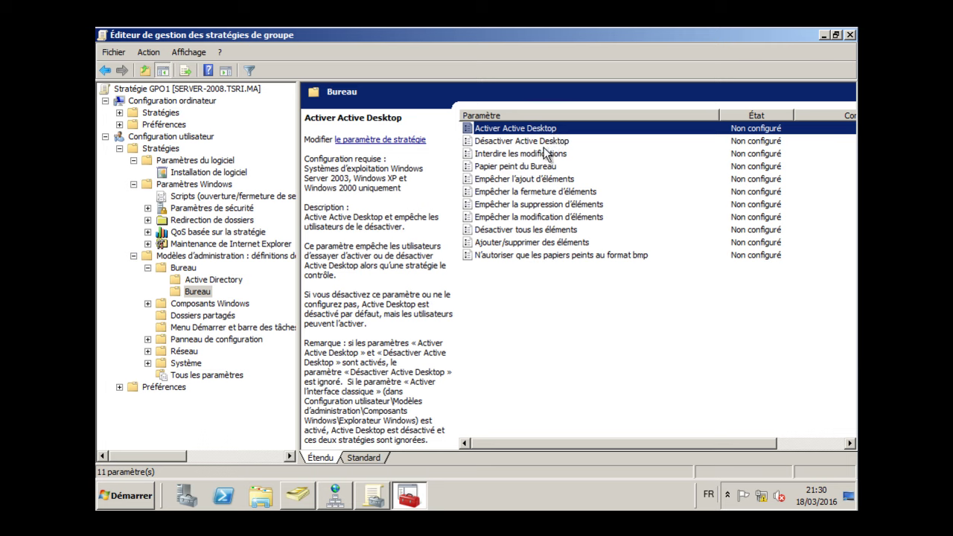
pyautogui.click(549, 153)
pyautogui.click(544, 142)
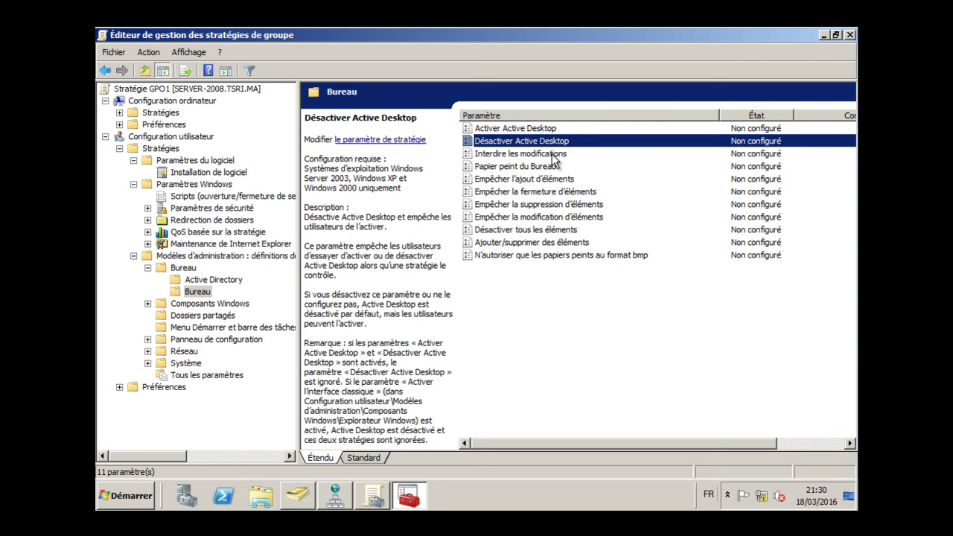
pyautogui.click(557, 154)
pyautogui.click(544, 170)
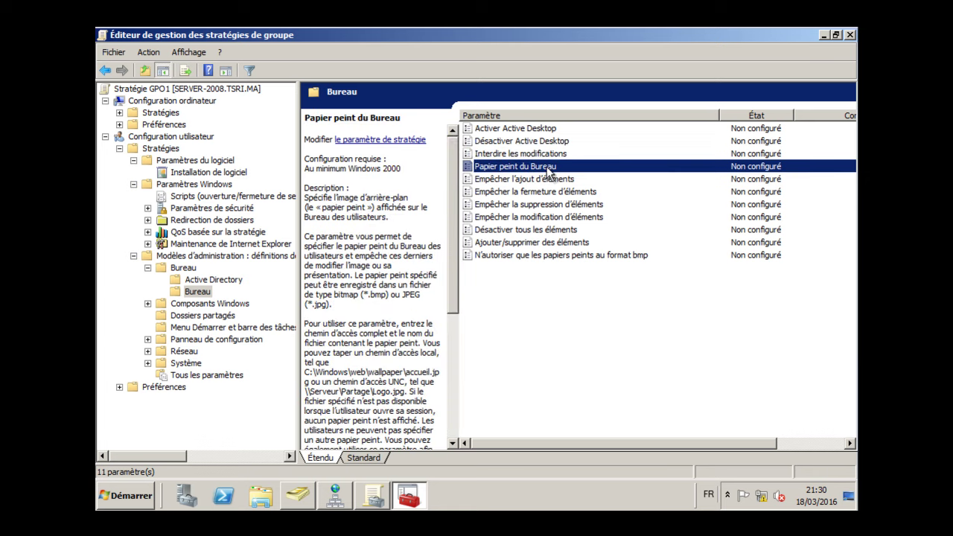
pyautogui.click(541, 180)
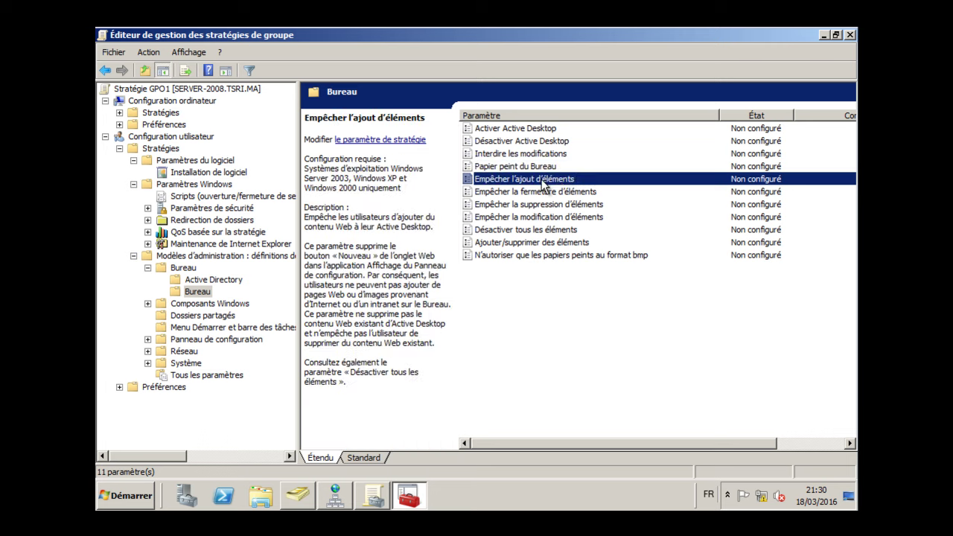
pyautogui.click(537, 194)
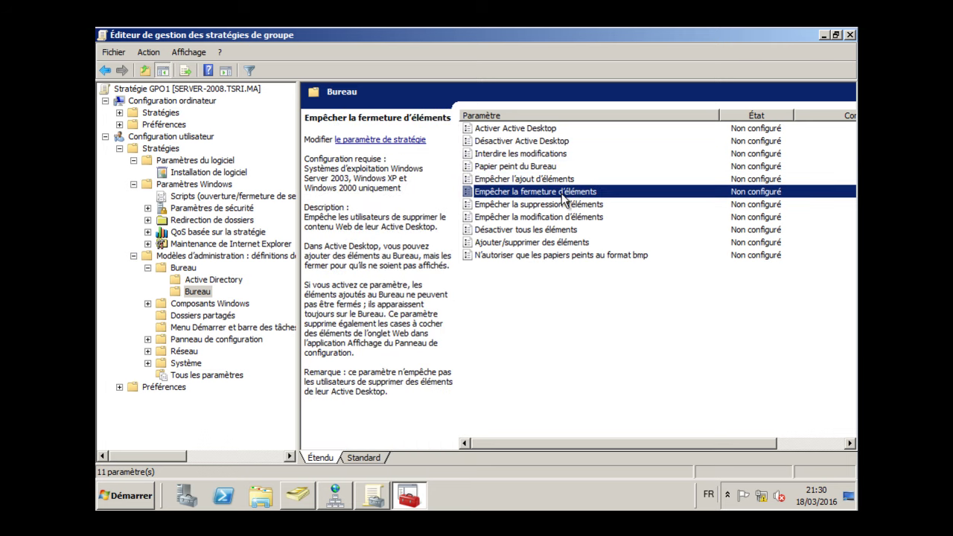
pyautogui.click(571, 209)
pyautogui.click(573, 218)
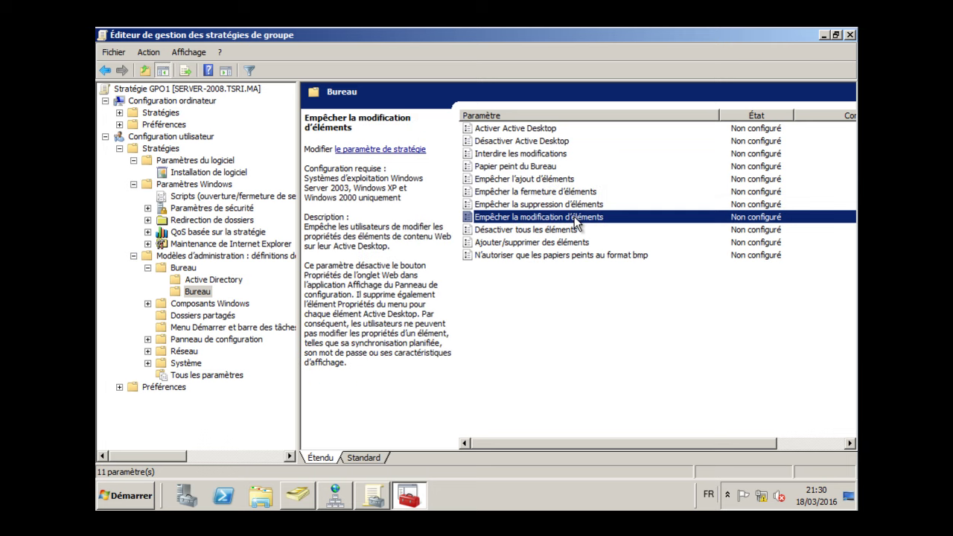
pyautogui.click(570, 230)
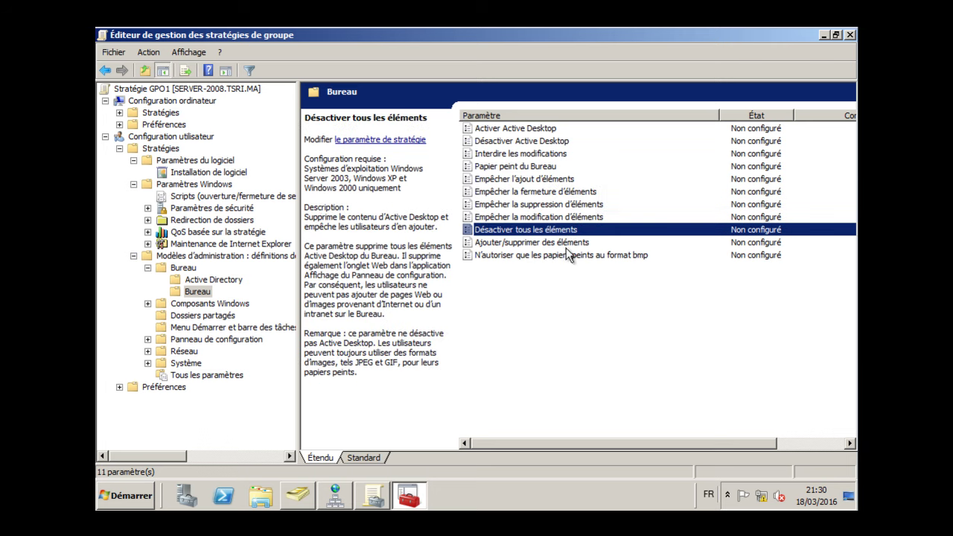
pyautogui.click(550, 243)
pyautogui.click(559, 256)
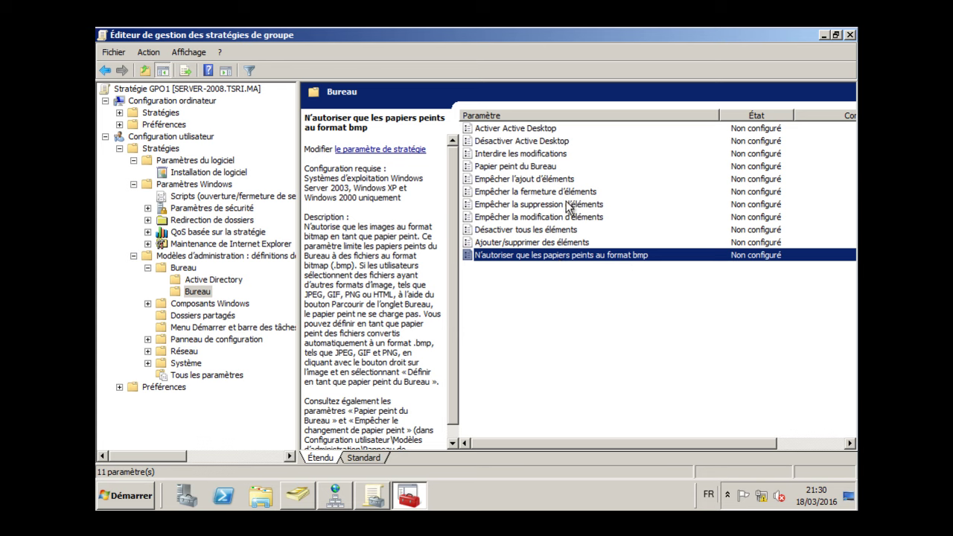
pyautogui.click(541, 169)
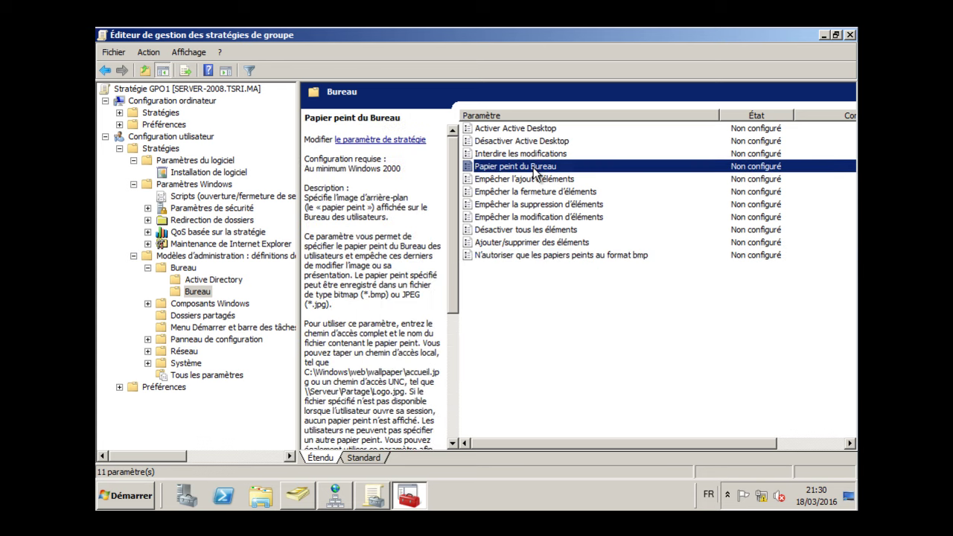
pyautogui.rightClick(519, 171)
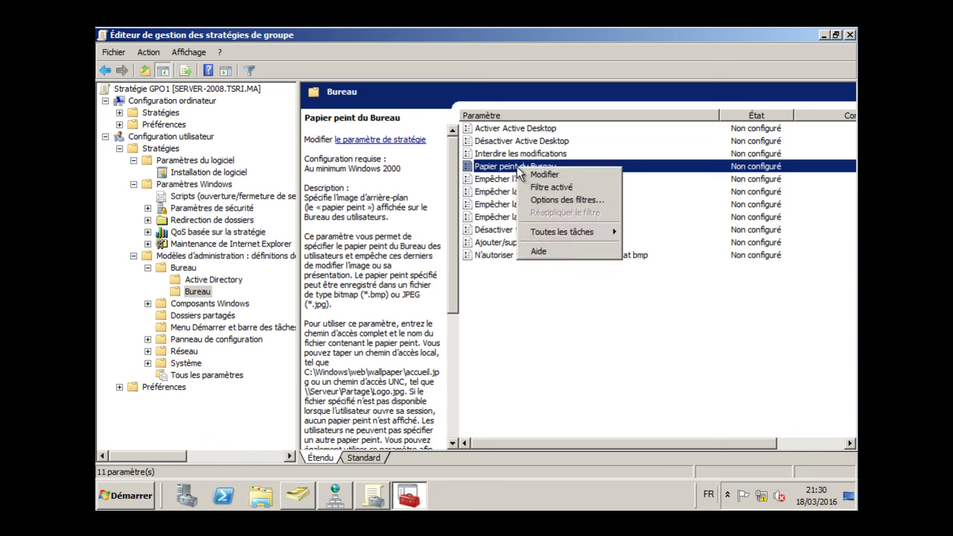
pyautogui.press('Escape')
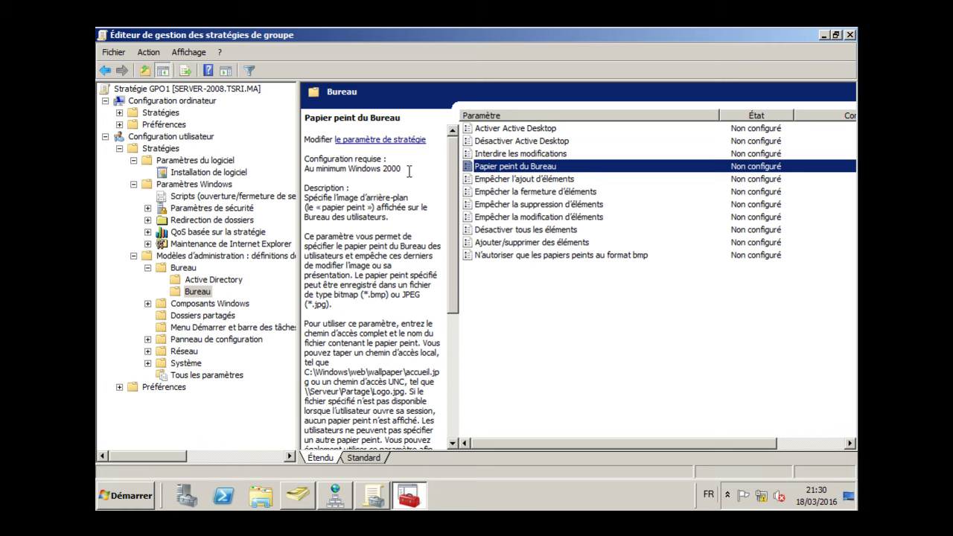
pyautogui.click(512, 131)
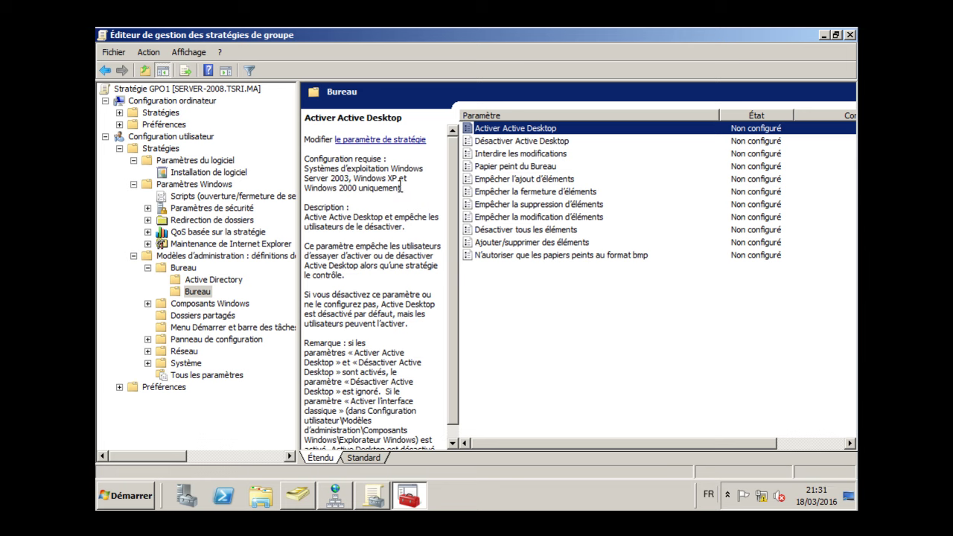
pyautogui.click(502, 141)
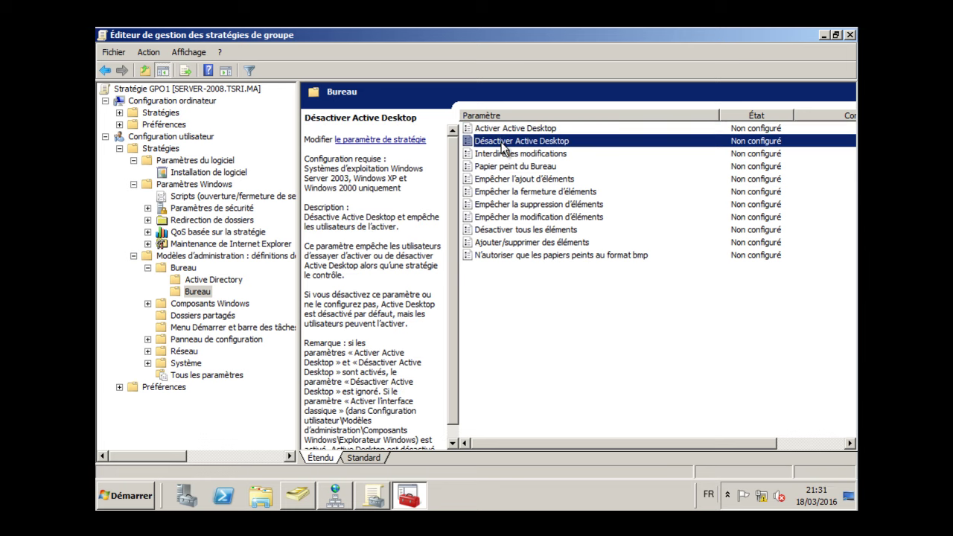
pyautogui.click(523, 155)
pyautogui.click(527, 169)
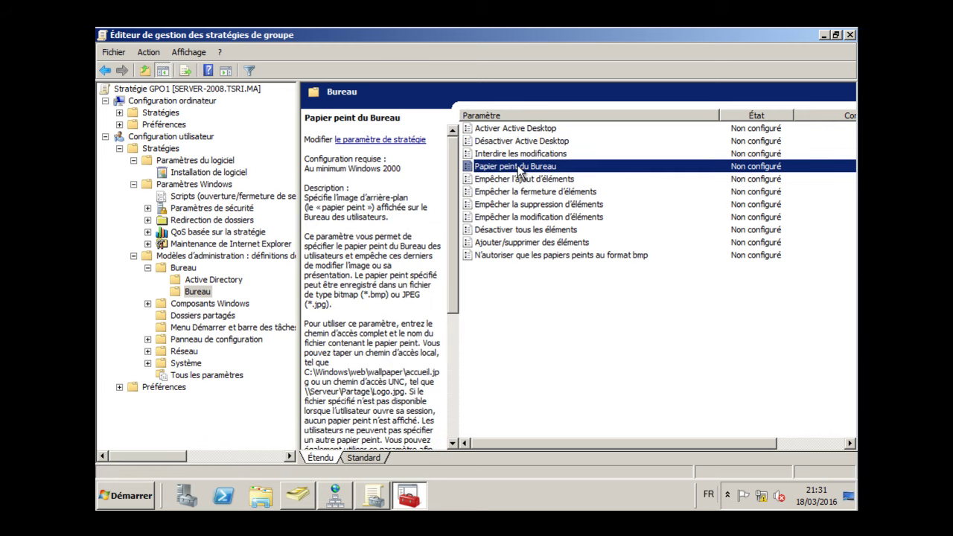
pyautogui.rightClick(519, 170)
pyautogui.click(539, 177)
# Set Papier peint du Bureau to Activé with wallpaper name Paint and Ajuster style
pyautogui.doubleClick(537, 170)
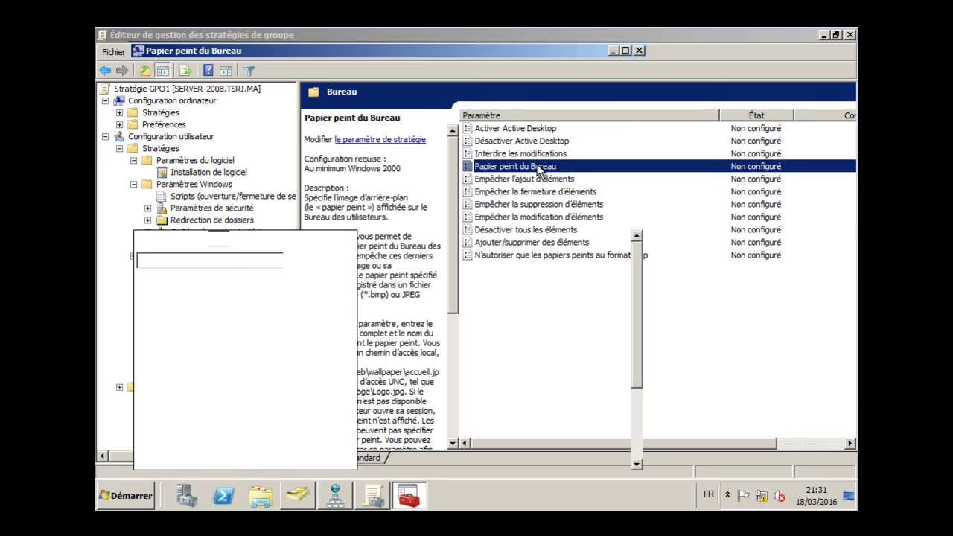
pyautogui.rightClick(537, 163)
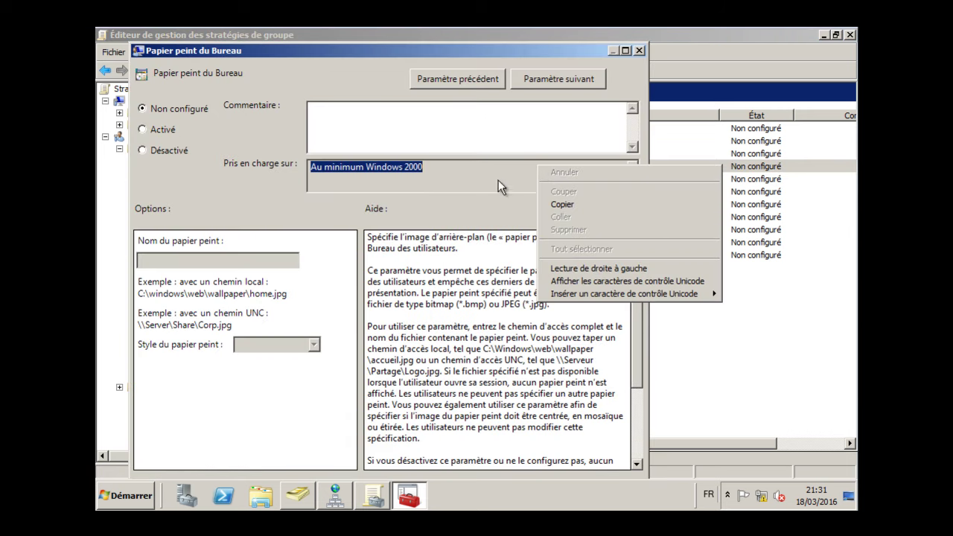
pyautogui.click(469, 137)
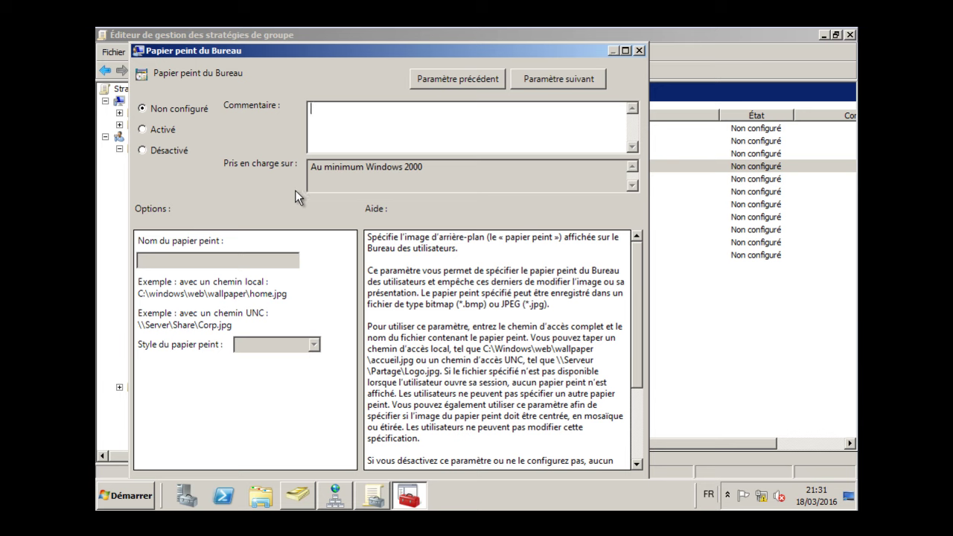
pyautogui.click(158, 129)
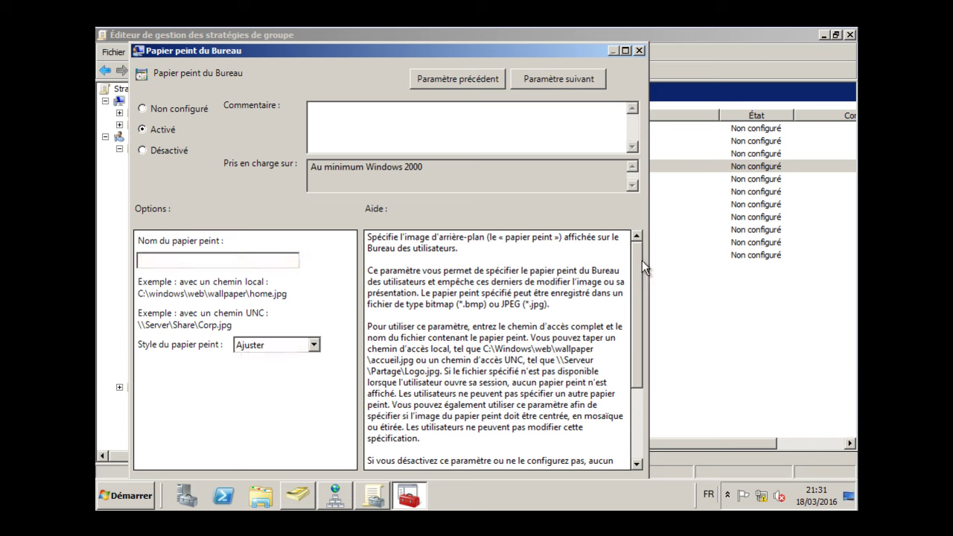
pyautogui.click(629, 53)
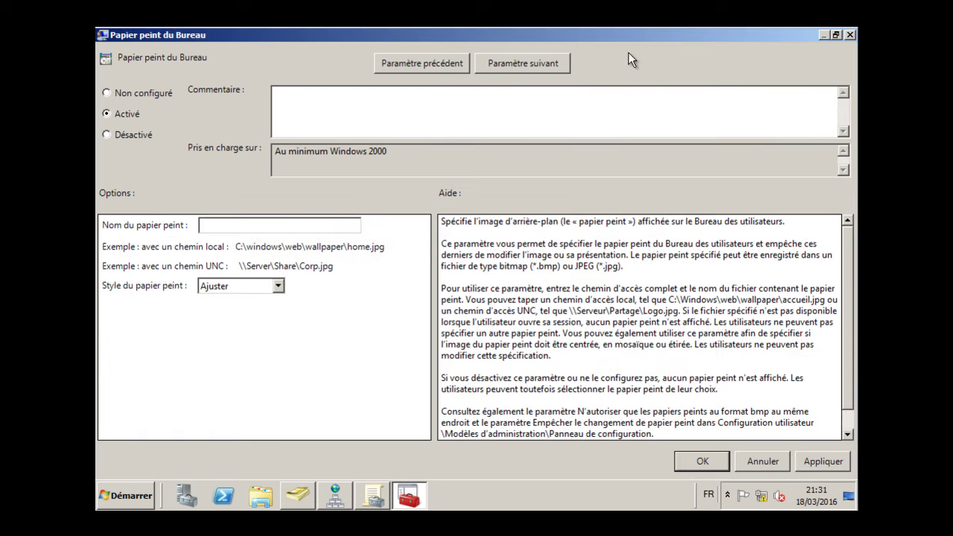
pyautogui.click(704, 462)
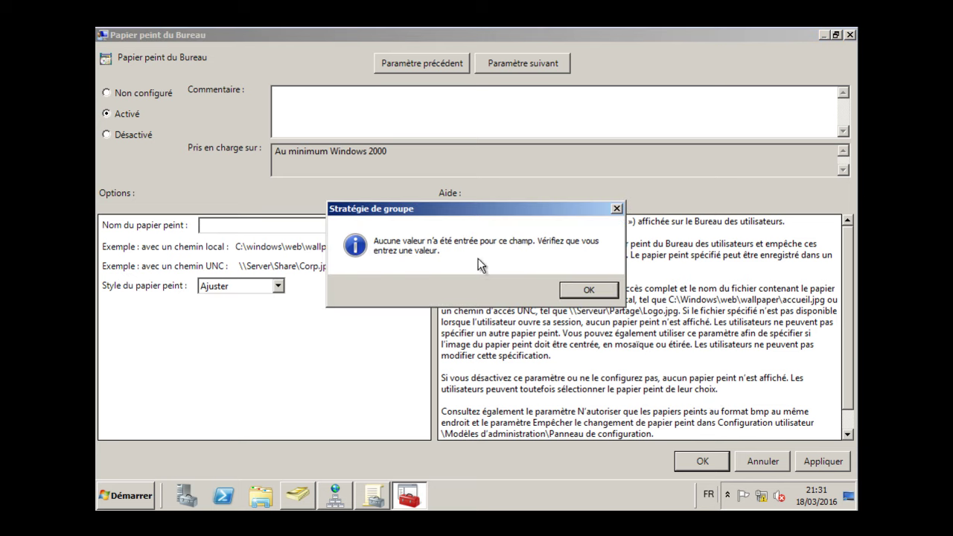
pyautogui.click(584, 292)
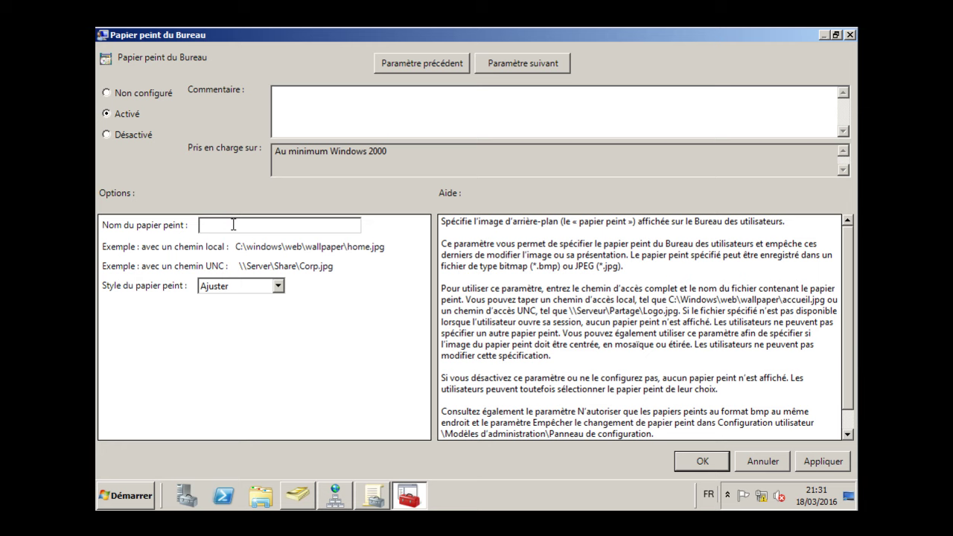
pyautogui.write('Paint')
pyautogui.click(814, 461)
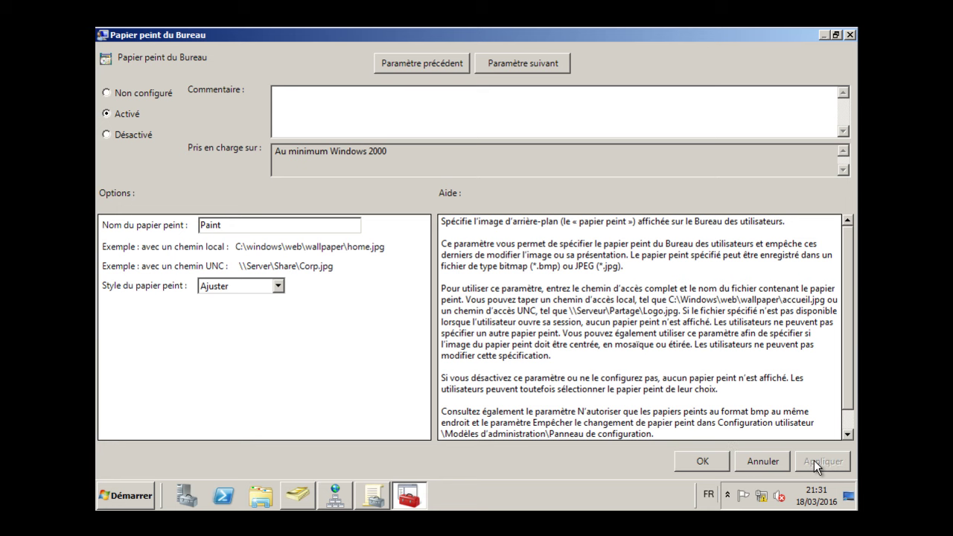
pyautogui.click(702, 462)
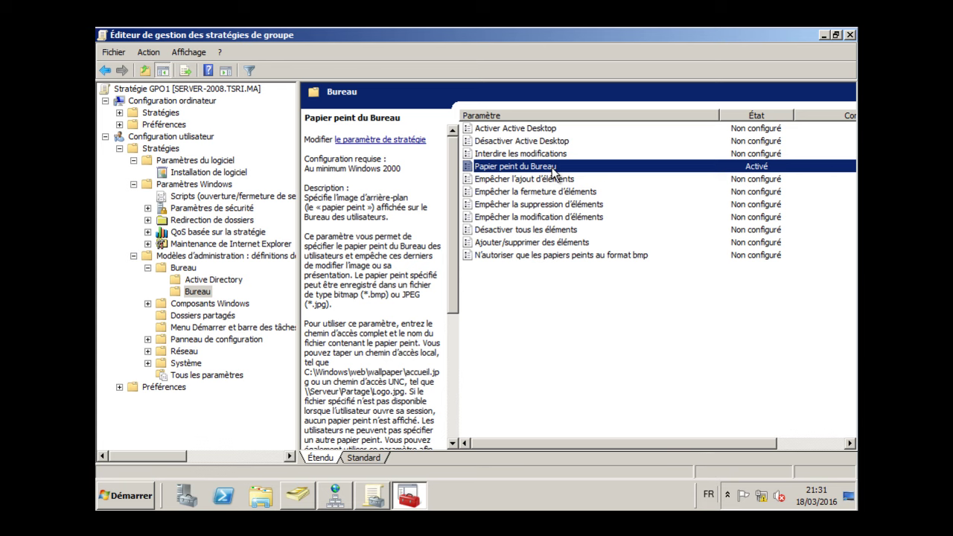
pyautogui.click(148, 268)
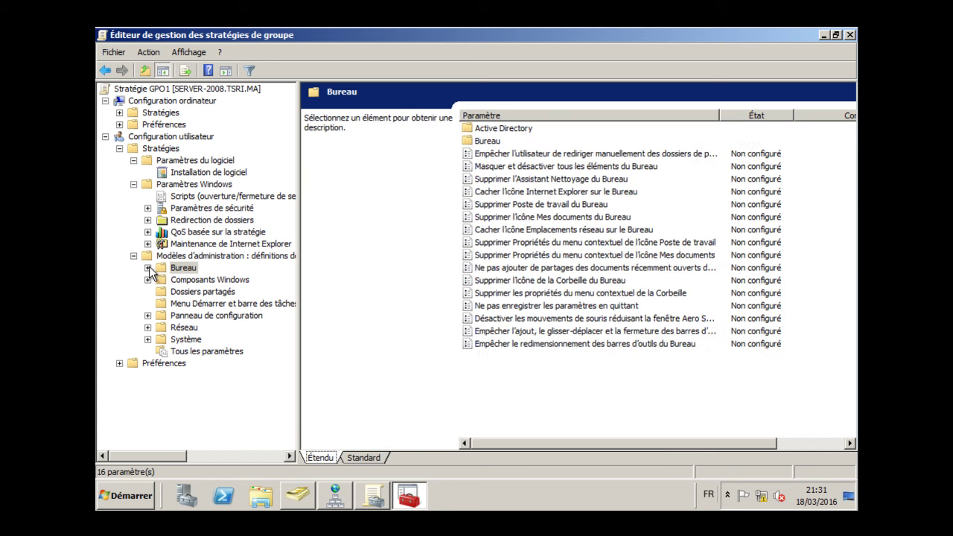
pyautogui.click(147, 279)
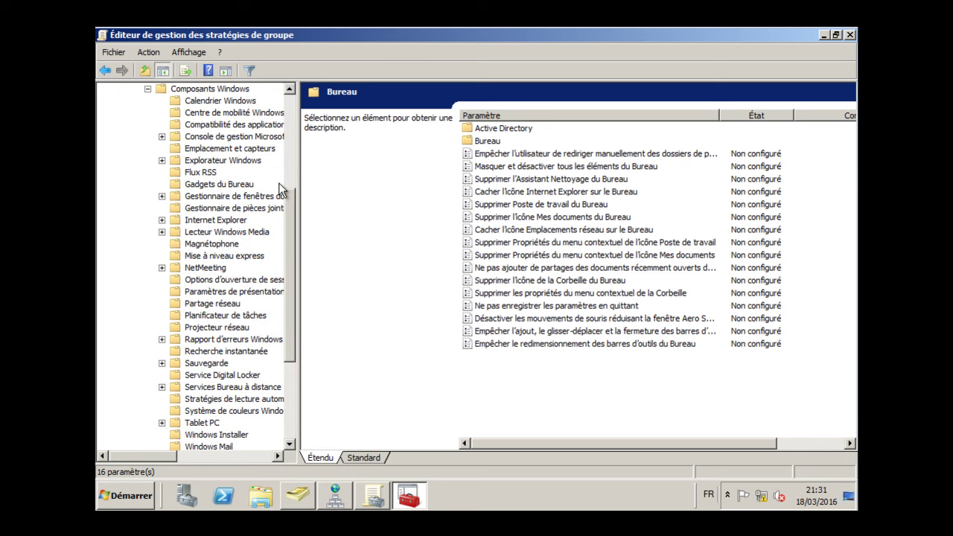
pyautogui.moveTo(293, 199); pyautogui.dragTo(292, 154)
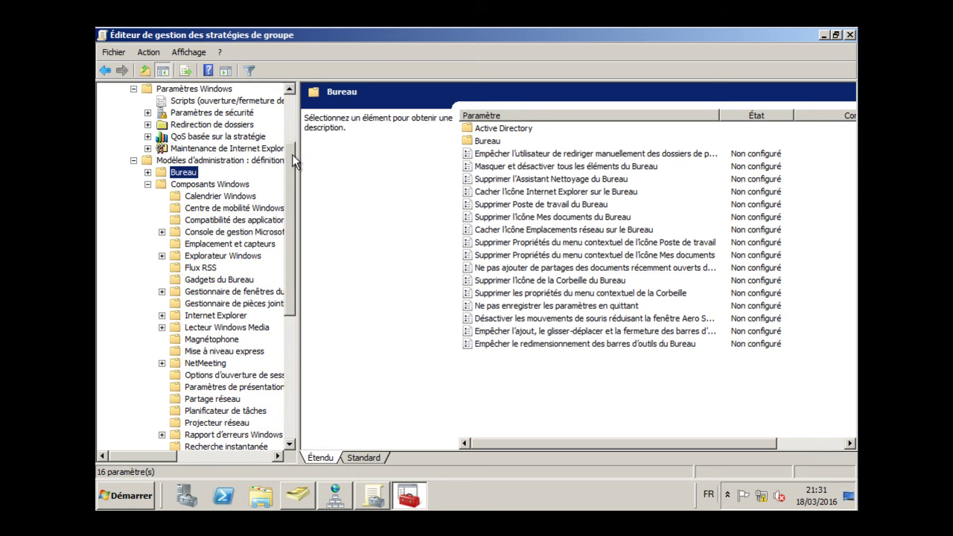
pyautogui.click(195, 197)
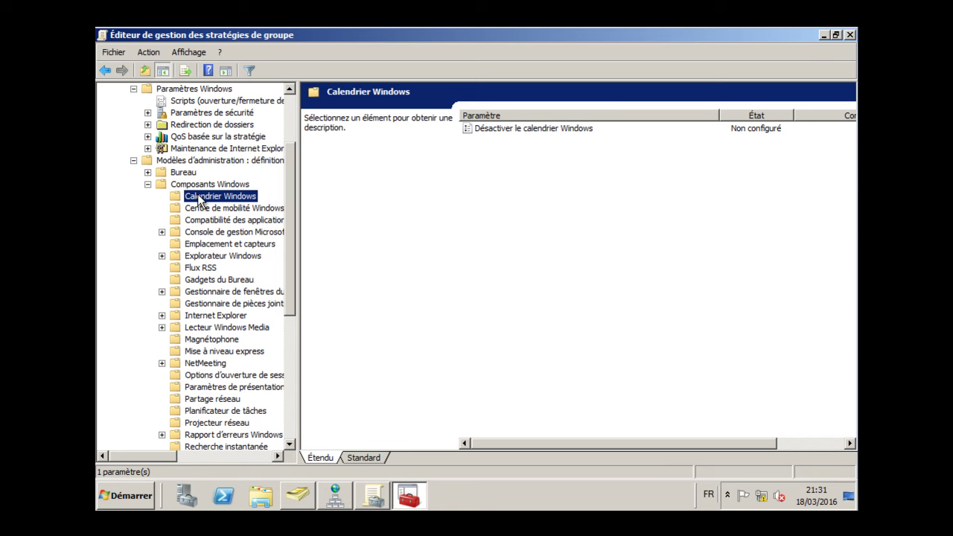
pyautogui.click(545, 130)
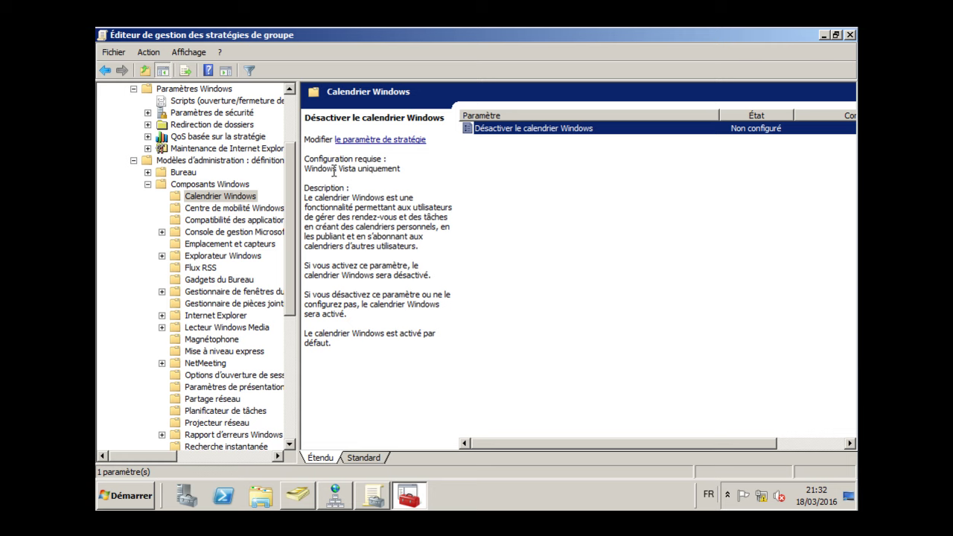
pyautogui.click(240, 209)
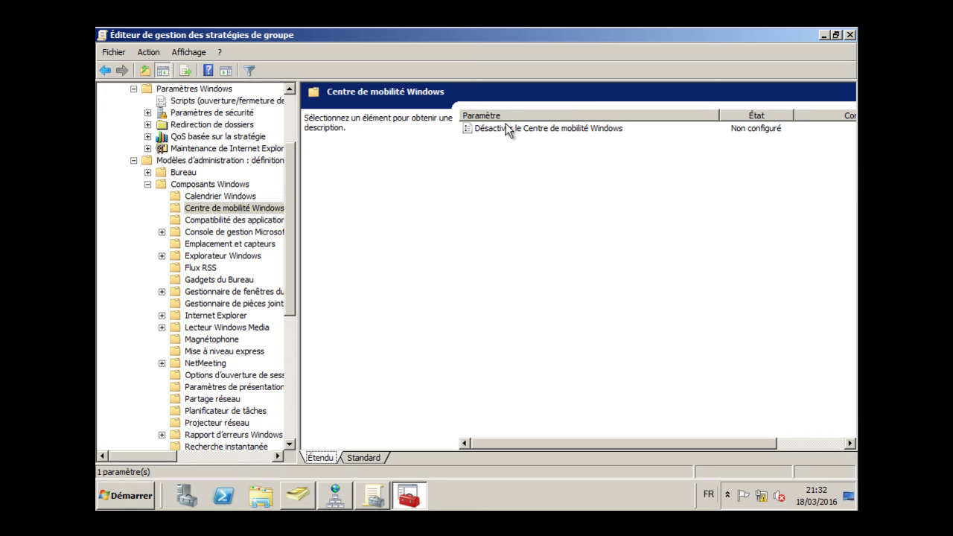
pyautogui.click(506, 125)
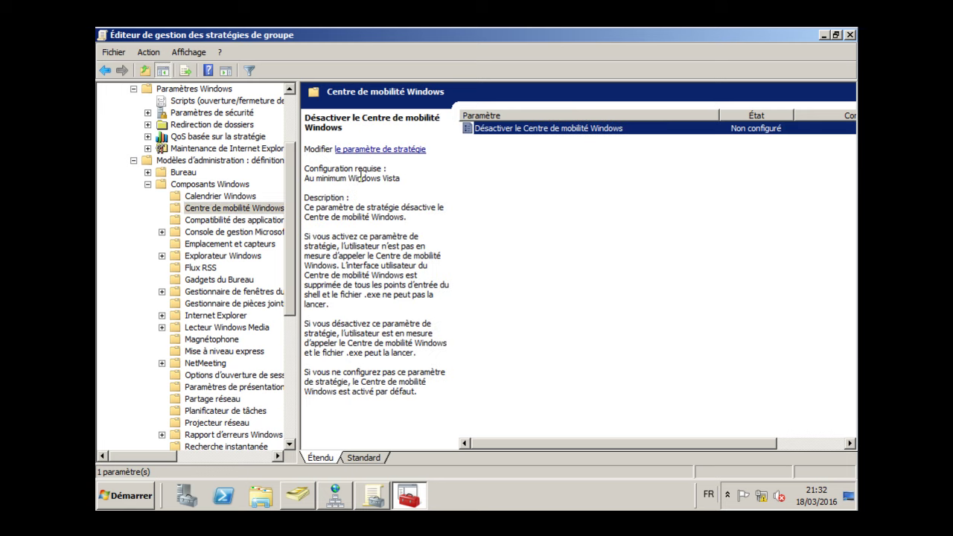
pyautogui.click(230, 222)
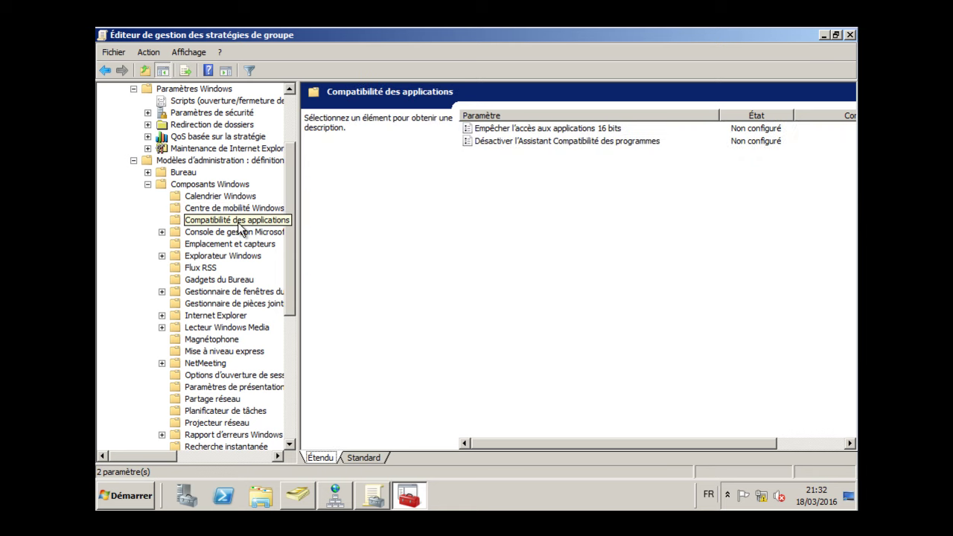
pyautogui.click(248, 233)
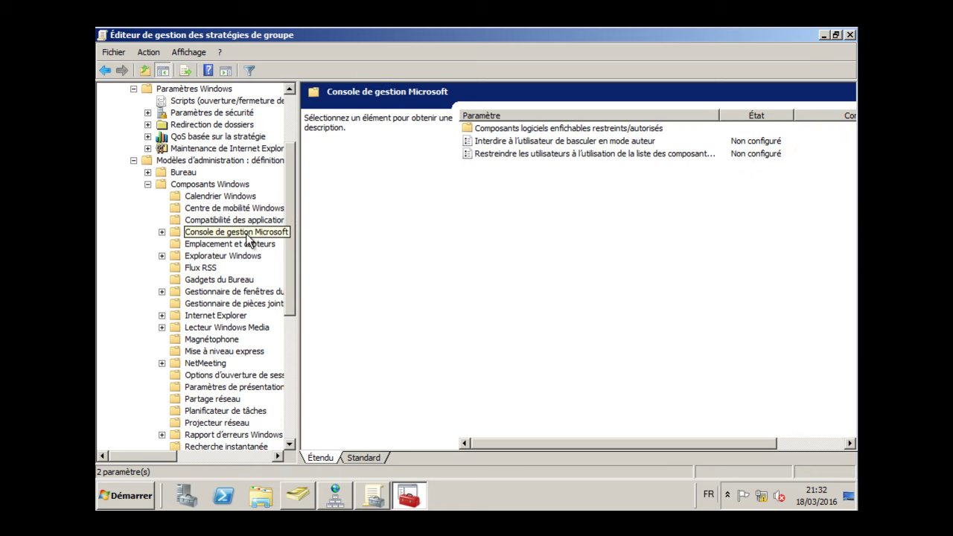
pyautogui.click(251, 245)
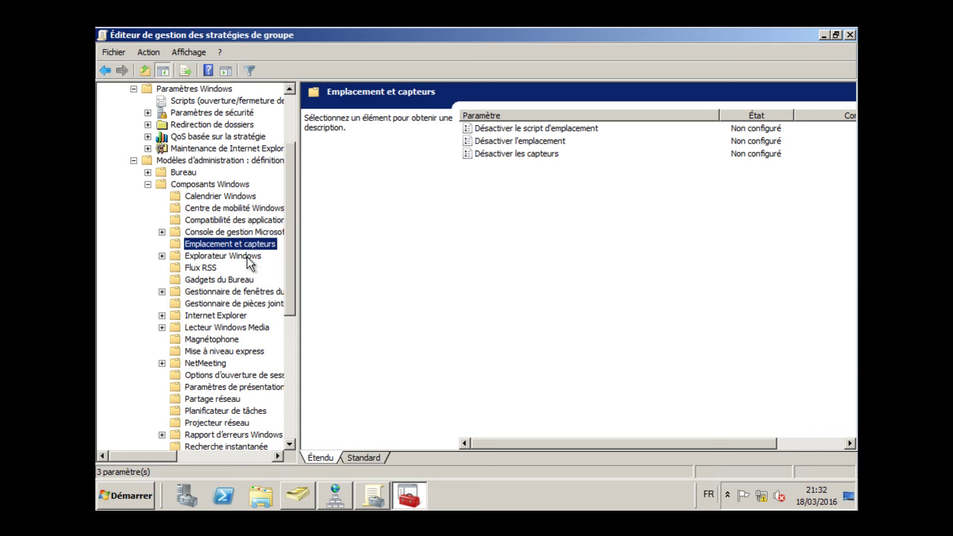
pyautogui.click(246, 257)
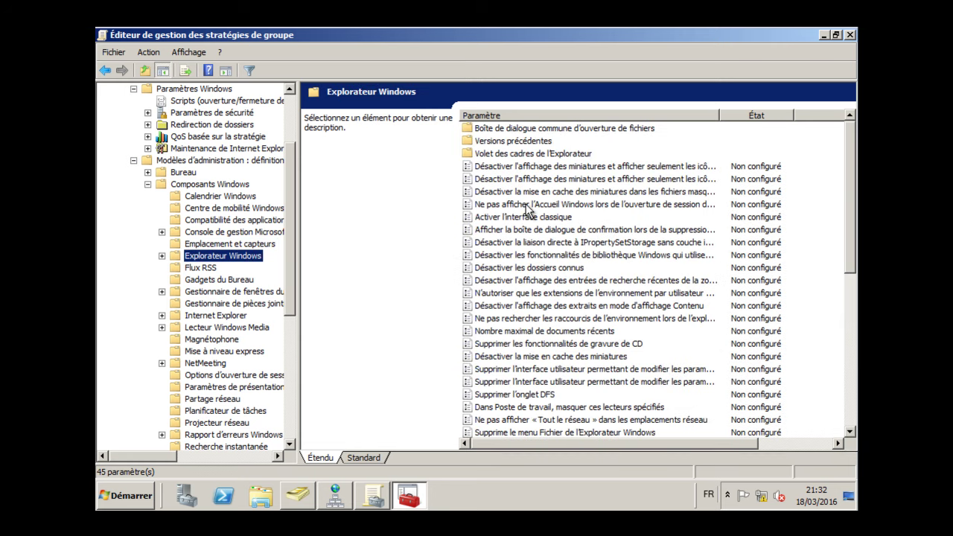
pyautogui.click(536, 170)
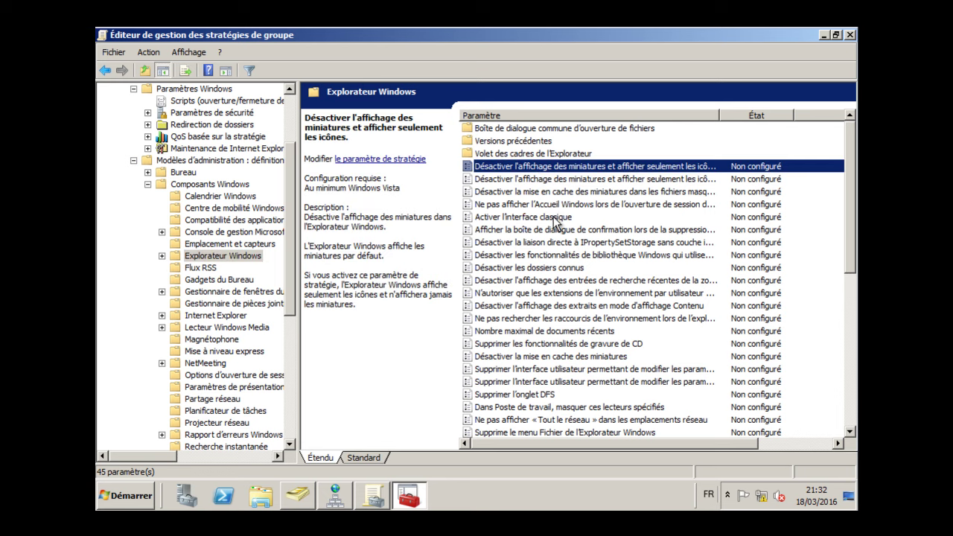
pyautogui.click(554, 218)
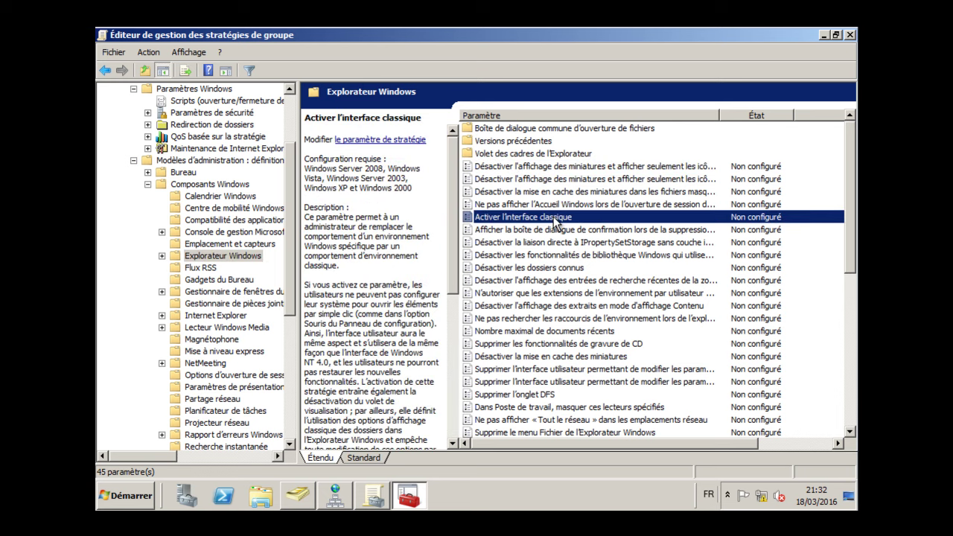
pyautogui.click(553, 332)
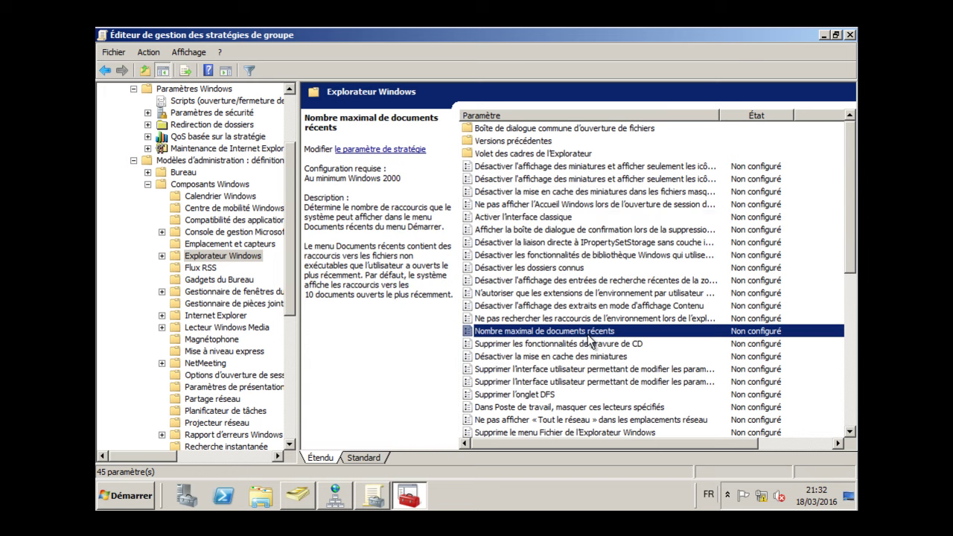
pyautogui.moveTo(296, 280); pyautogui.dragTo(296, 421)
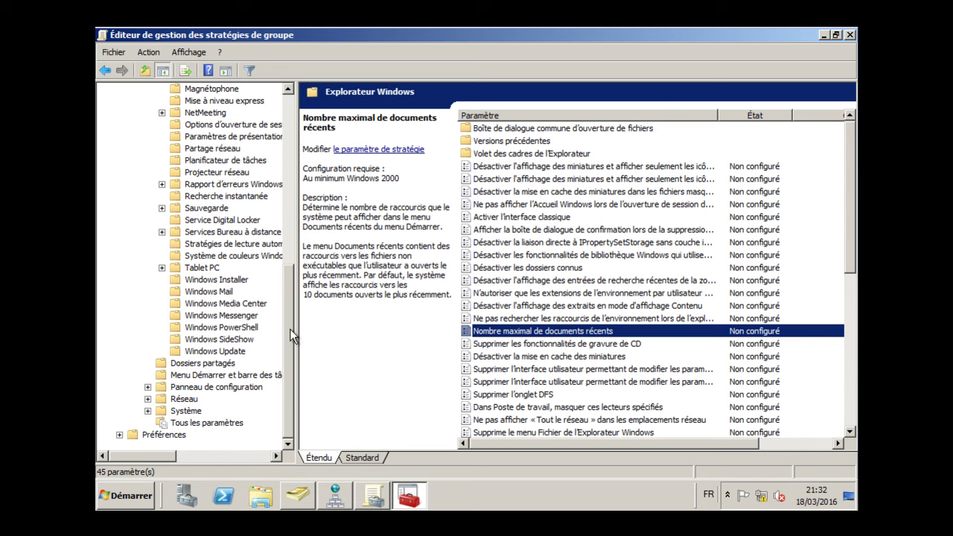
# Review Panneau de configuration, Windows Update, Windows Media Center and Système policies, ending on Réseau
pyautogui.click(240, 389)
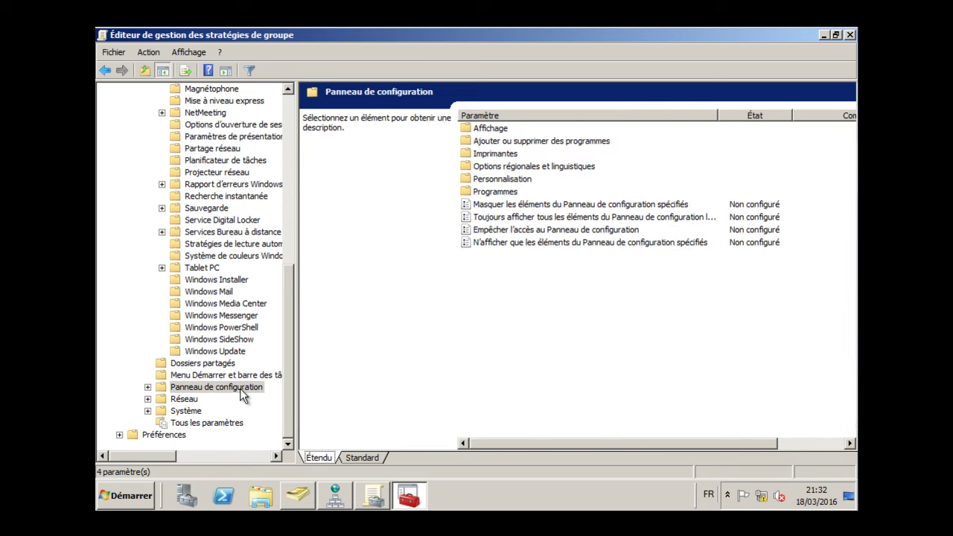
pyautogui.click(555, 204)
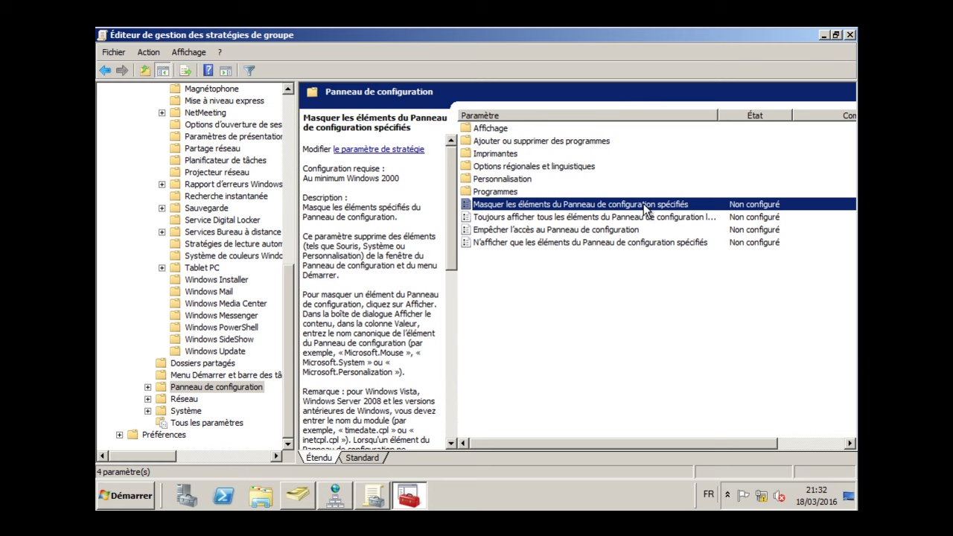
pyautogui.click(522, 313)
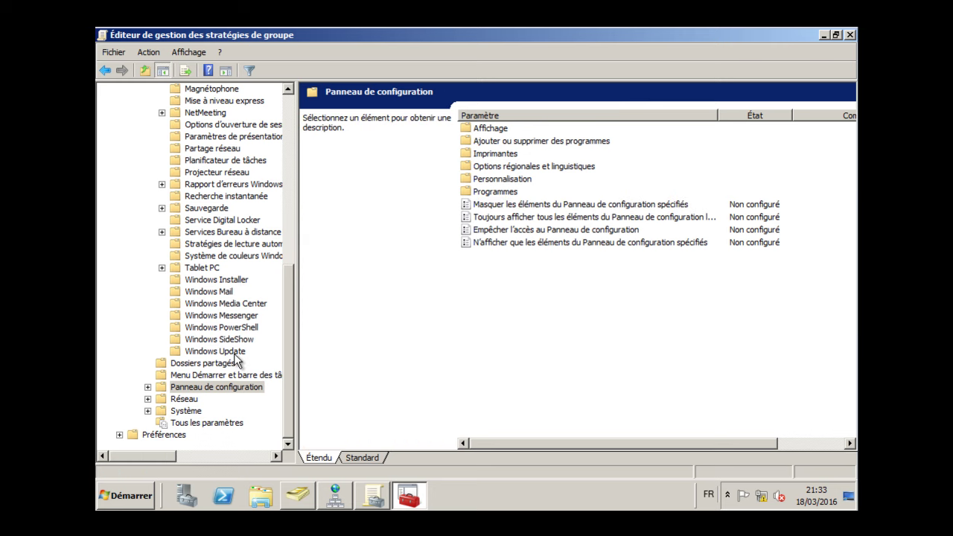
pyautogui.click(235, 353)
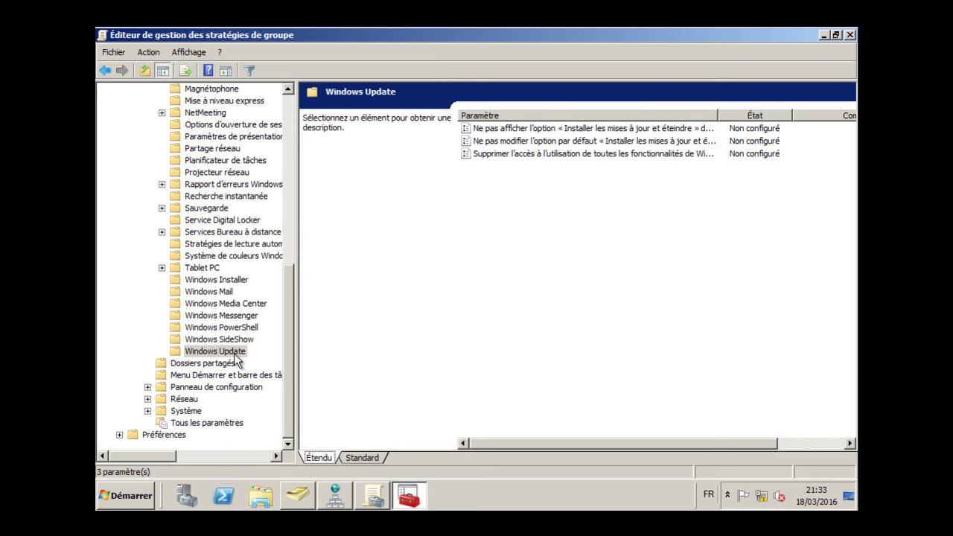
pyautogui.click(572, 131)
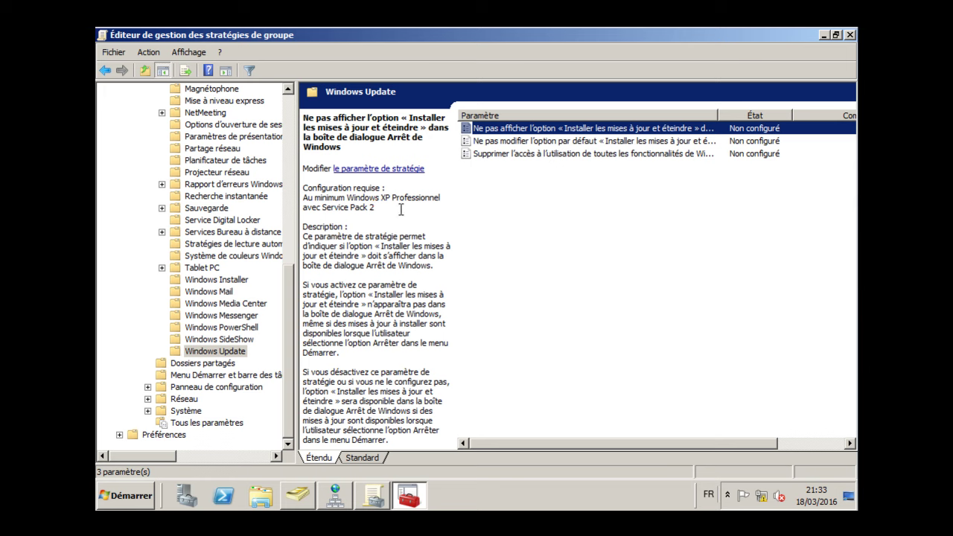
pyautogui.click(593, 130)
pyautogui.click(236, 305)
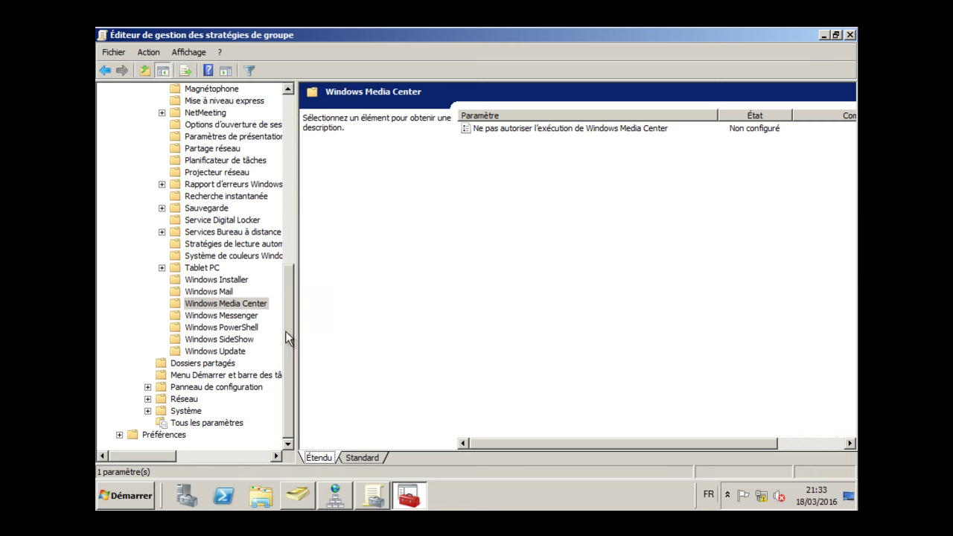
pyautogui.click(191, 414)
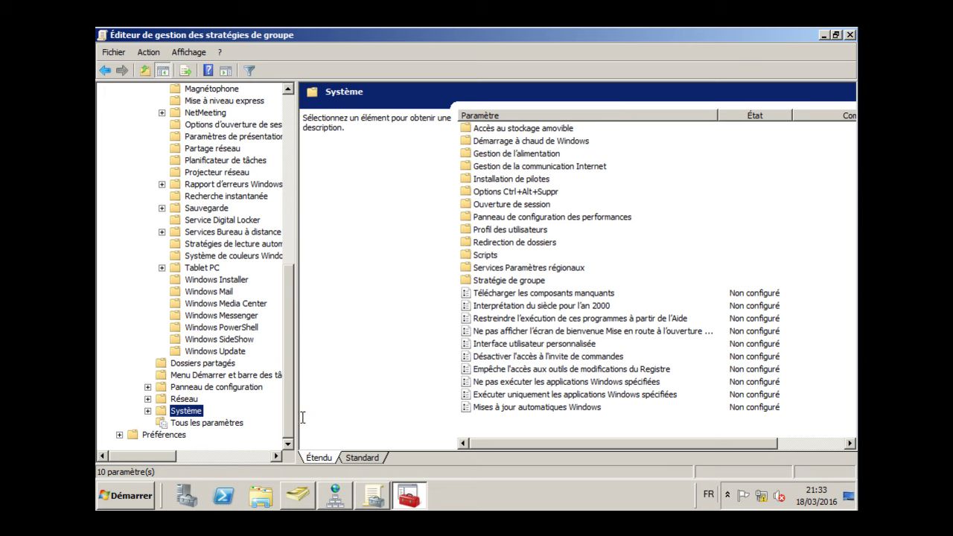
pyautogui.click(187, 400)
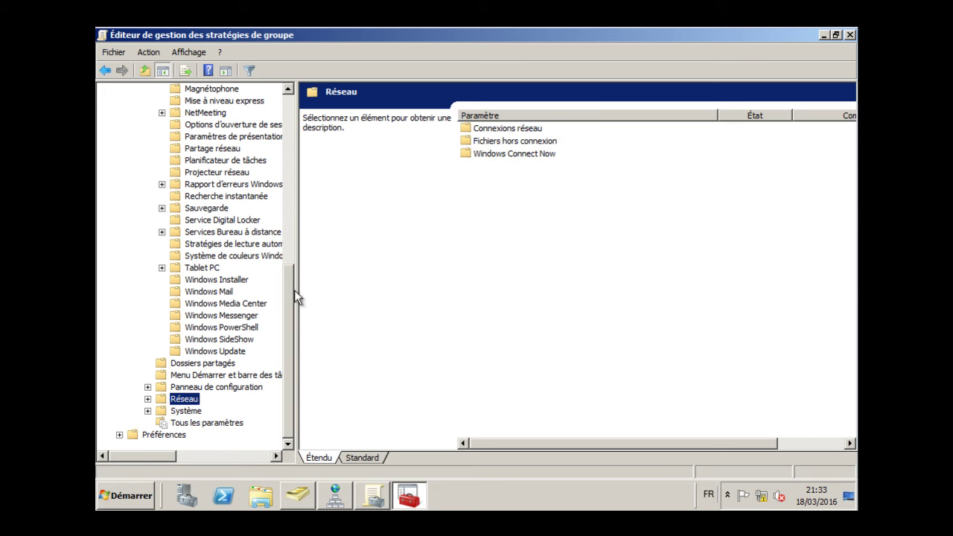
# Set 'Interdire la configuration avancée de TCP/IP' under Réseau > Connexions réseau to Activé
pyautogui.click(147, 400)
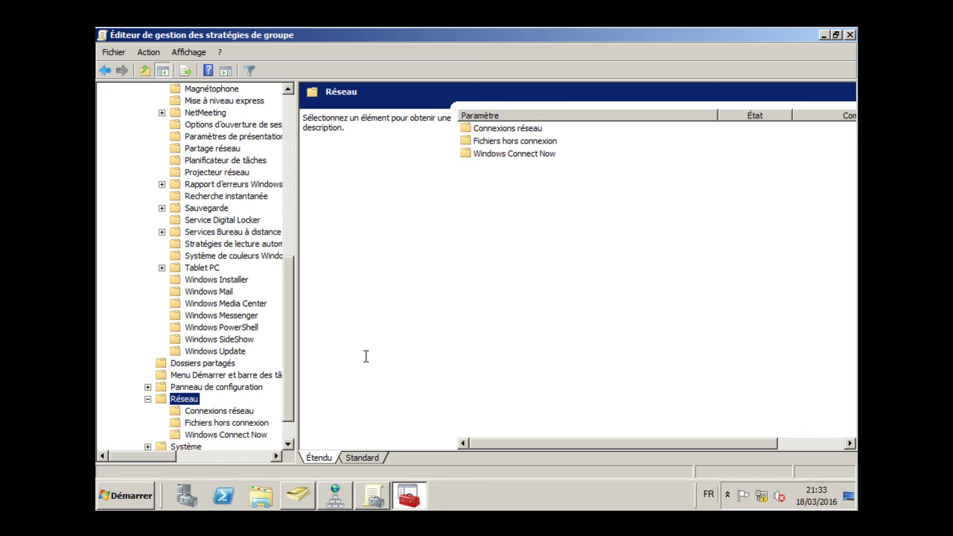
pyautogui.click(225, 411)
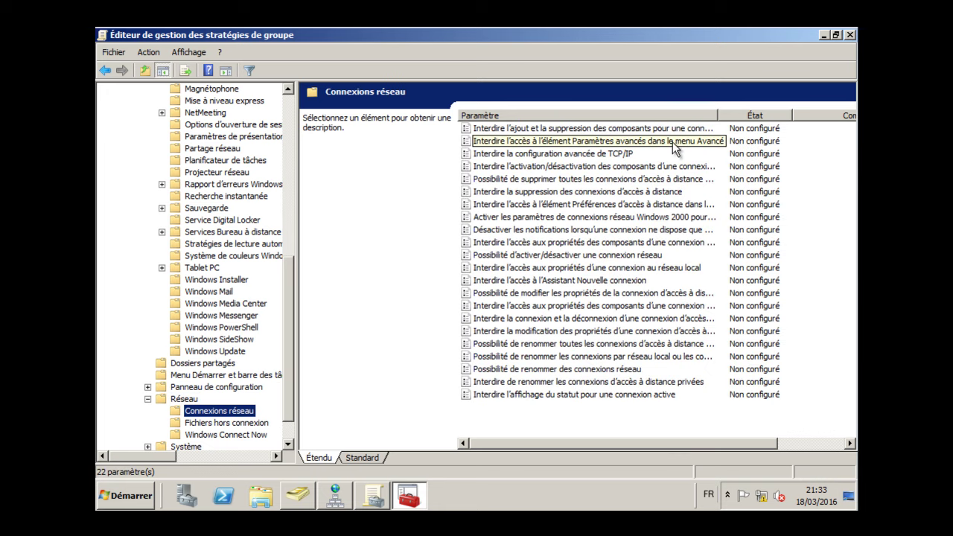
pyautogui.click(558, 154)
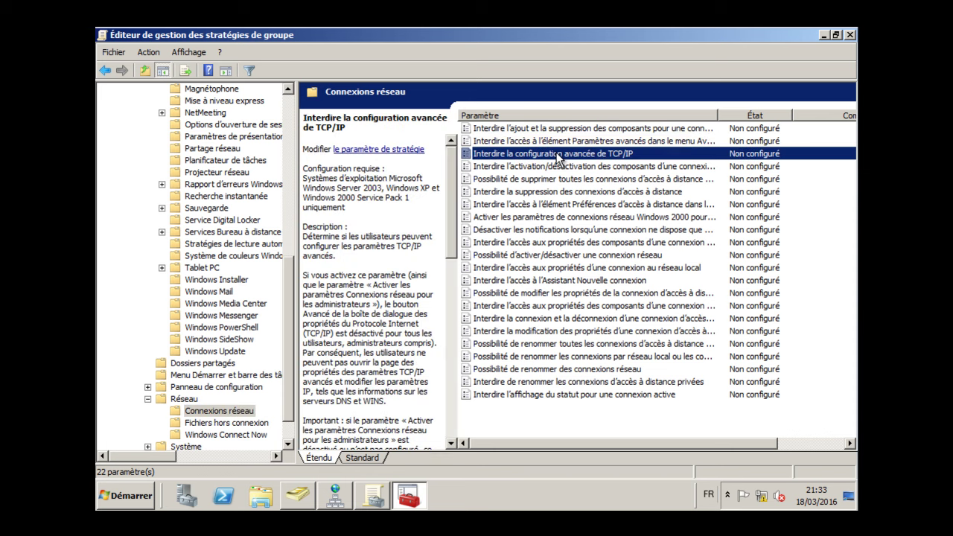
pyautogui.rightClick(574, 155)
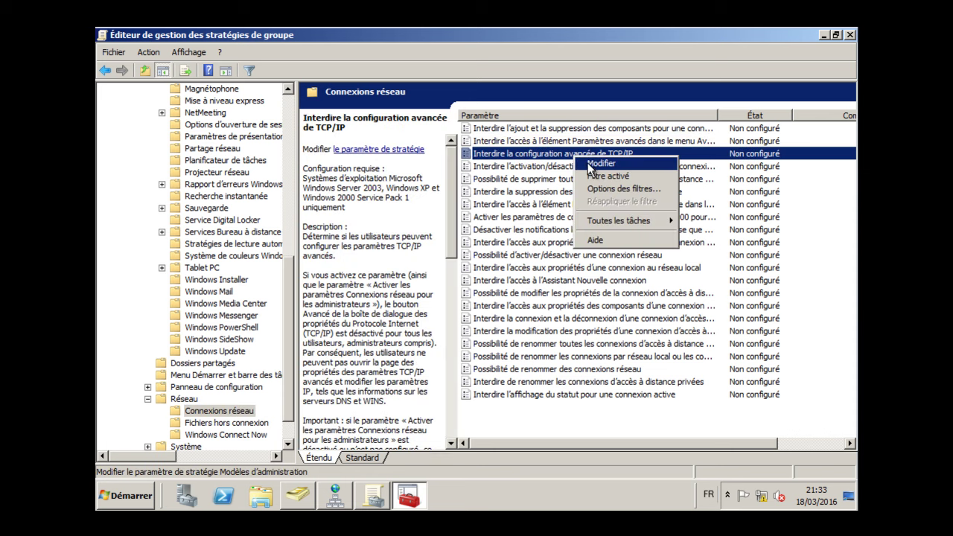
pyautogui.click(592, 166)
pyautogui.click(210, 131)
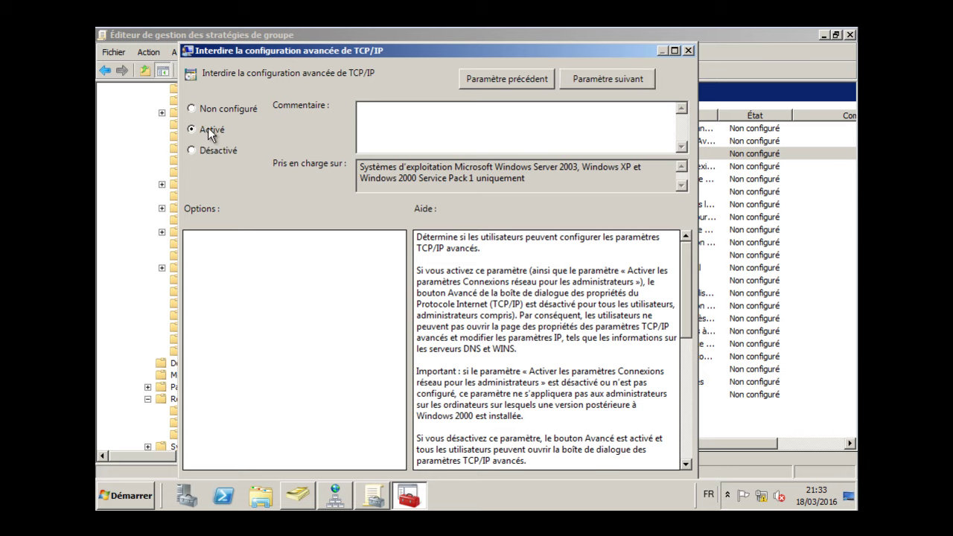
pyautogui.click(675, 50)
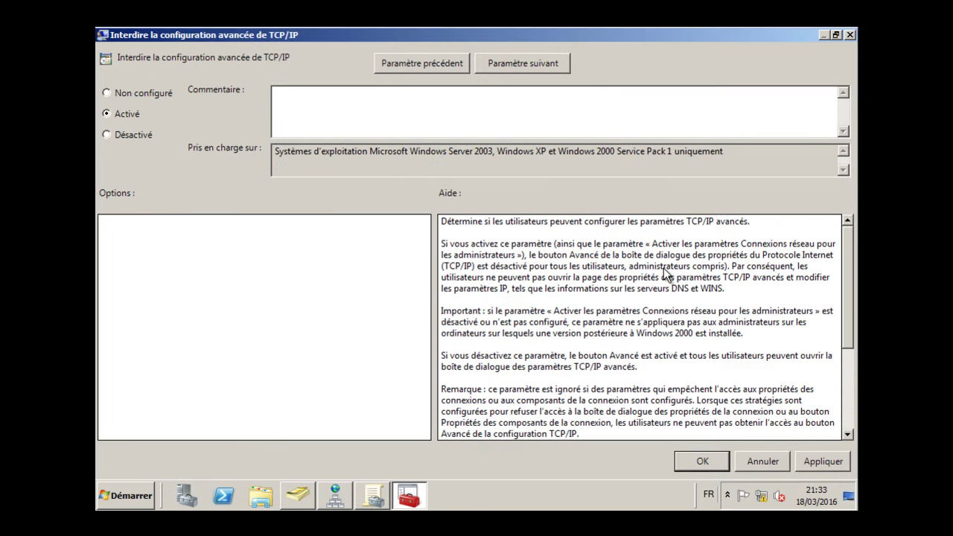
pyautogui.click(702, 463)
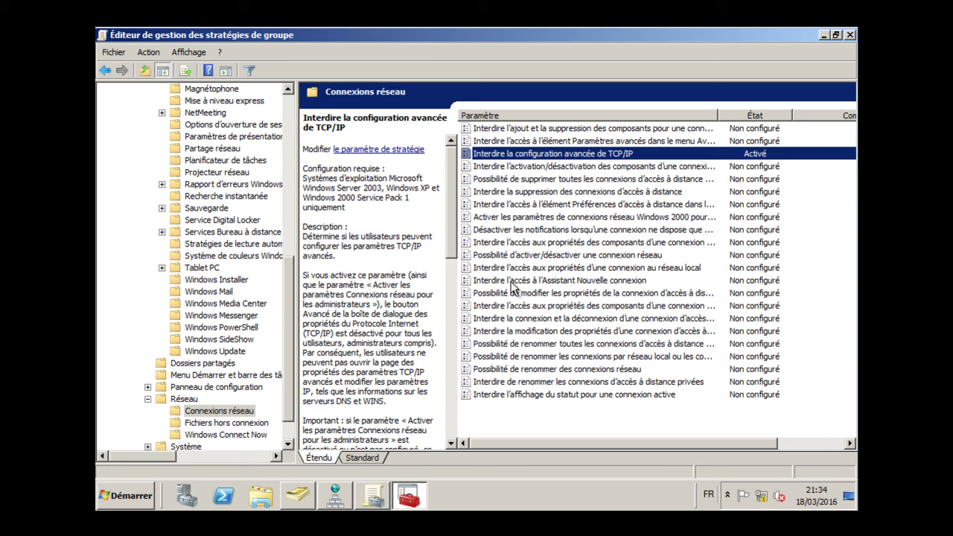
# Read the New Connection wizard and rename-connection settings, then collapse Réseau
pyautogui.click(559, 281)
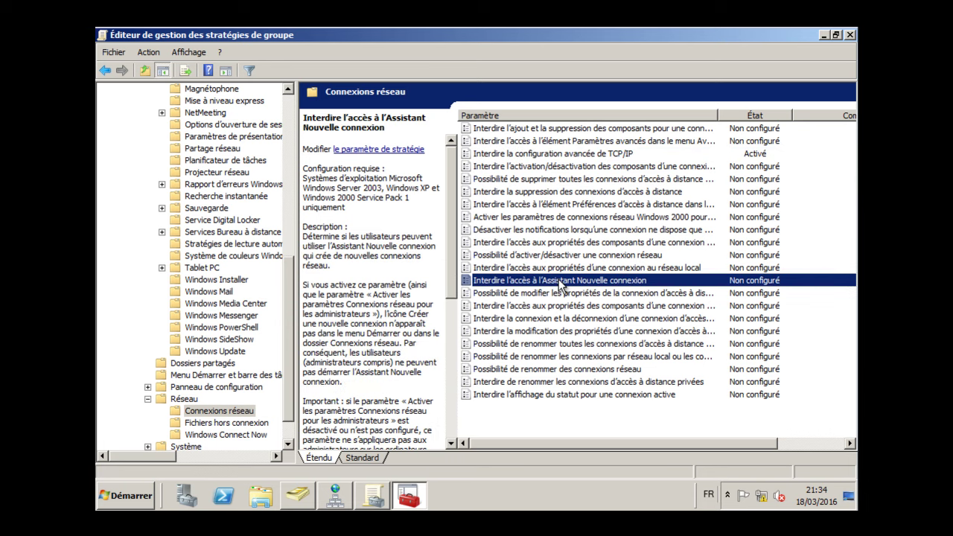
pyautogui.click(567, 370)
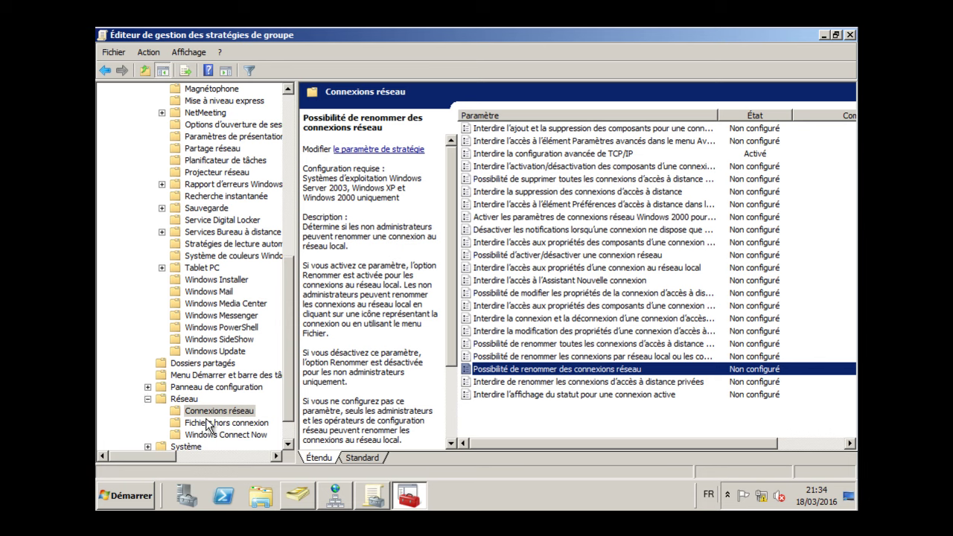
pyautogui.click(147, 399)
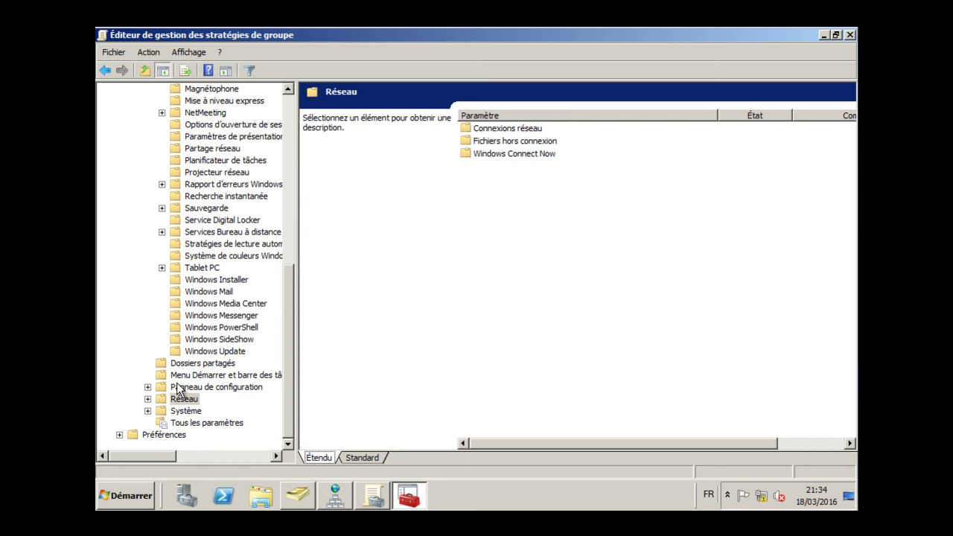
# Set 'Verrouiller la Barre des tâches' under Menu Démarrer et barre des tâches to Activé and apply it
pyautogui.click(216, 376)
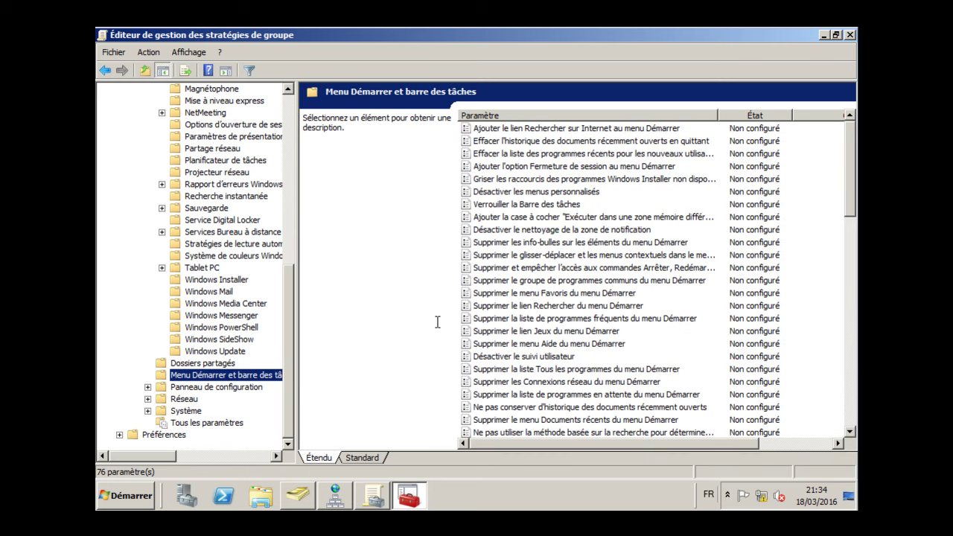
pyautogui.click(528, 209)
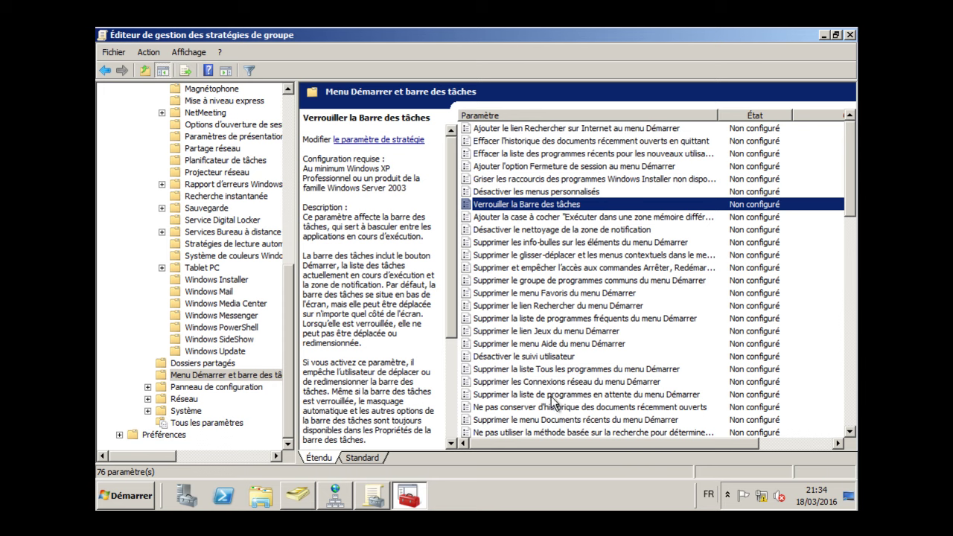
pyautogui.rightClick(538, 490)
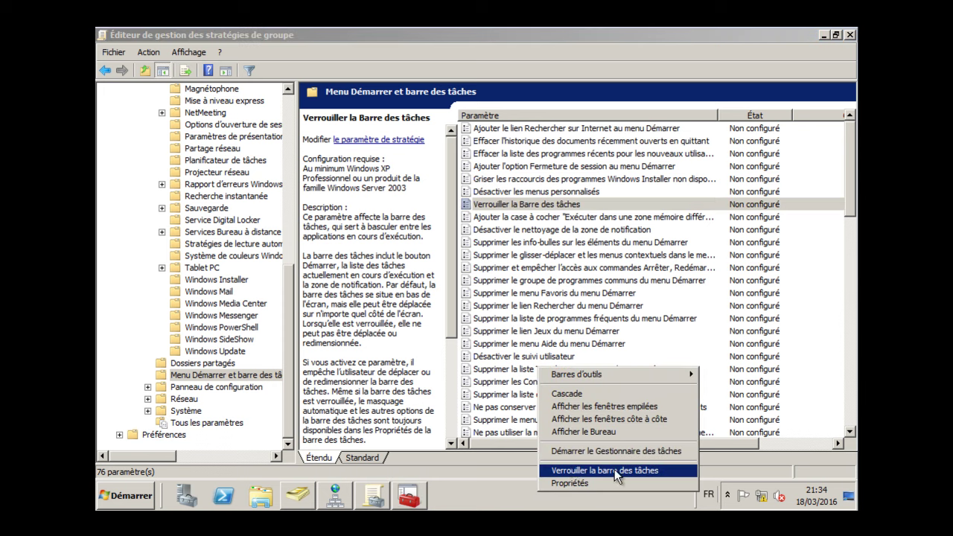
pyautogui.click(518, 209)
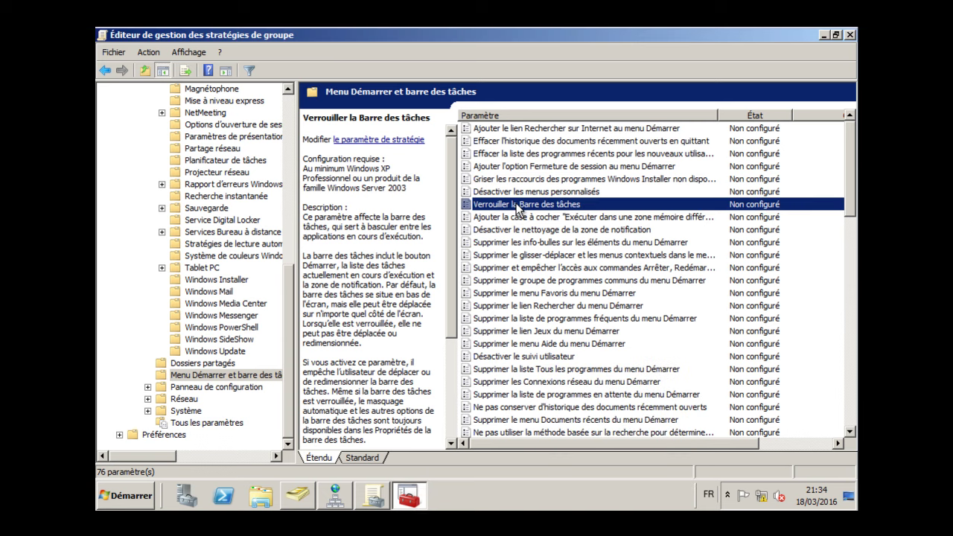
pyautogui.rightClick(557, 210)
pyautogui.click(570, 216)
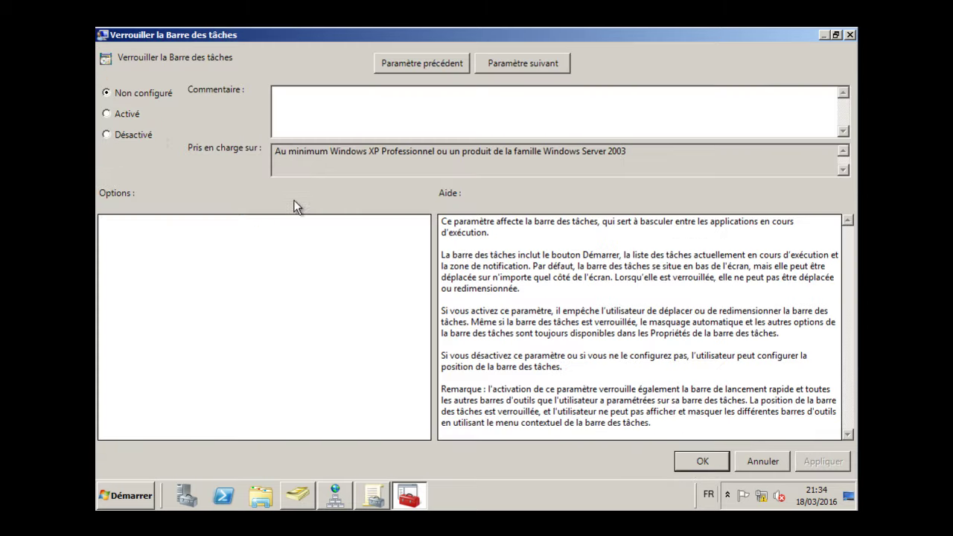
pyautogui.click(837, 34)
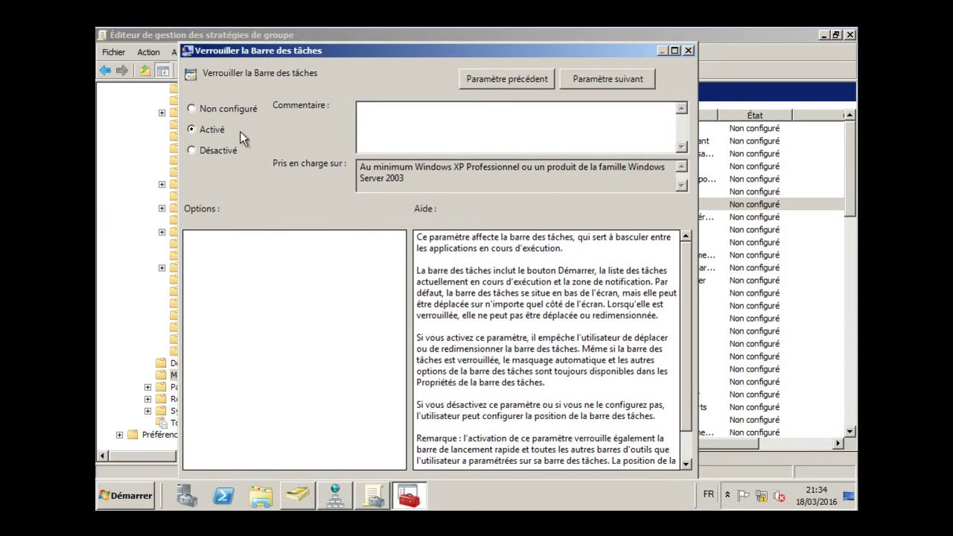
pyautogui.click(674, 51)
pyautogui.click(820, 462)
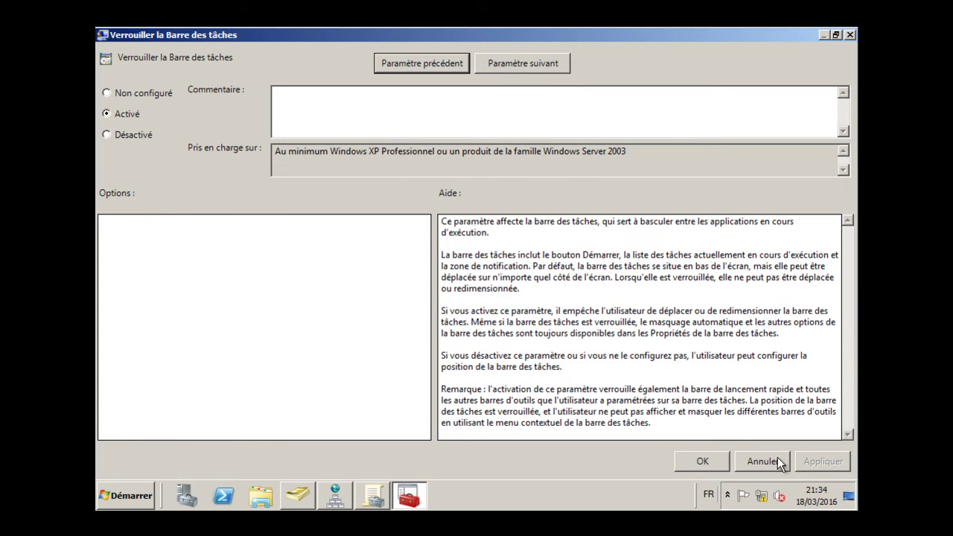
pyautogui.click(716, 460)
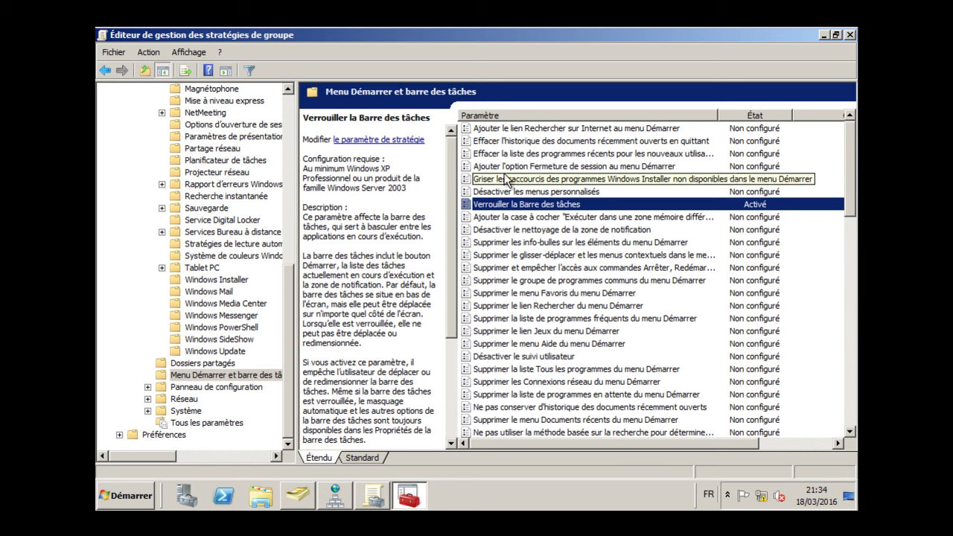
# Set 'Ajouter le lien Rechercher sur Internet au menu Démarrer' to Activé in GPO1
pyautogui.click(612, 168)
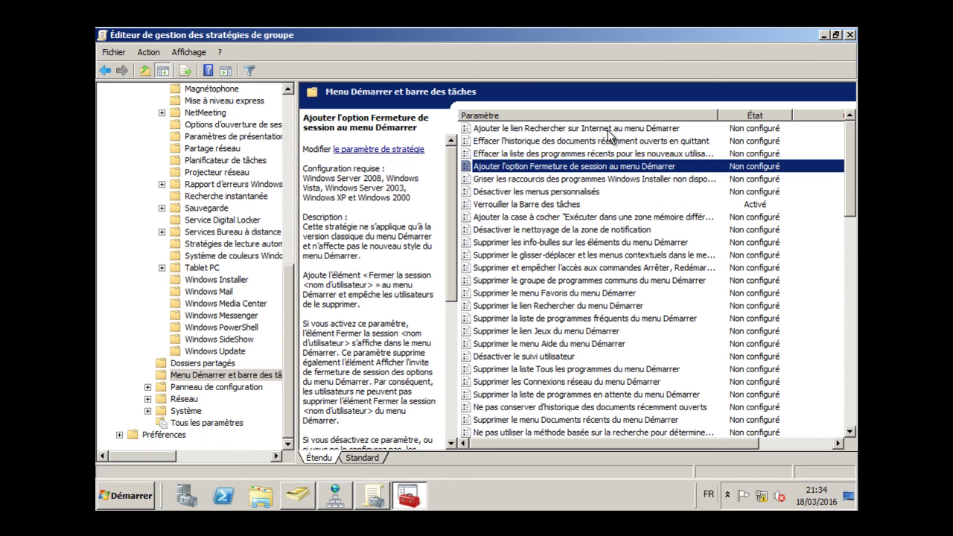
pyautogui.click(640, 135)
pyautogui.rightClick(640, 134)
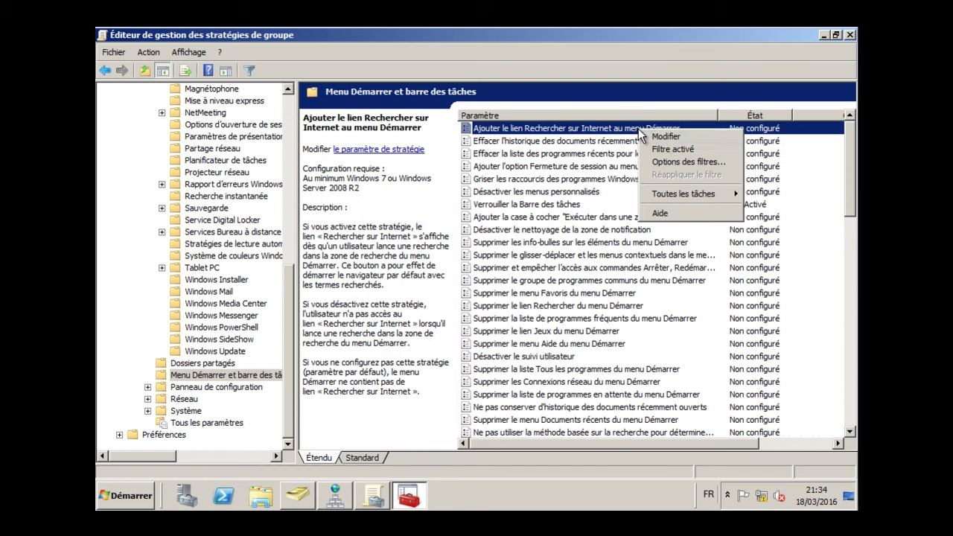
pyautogui.click(649, 136)
pyautogui.click(115, 113)
pyautogui.click(700, 463)
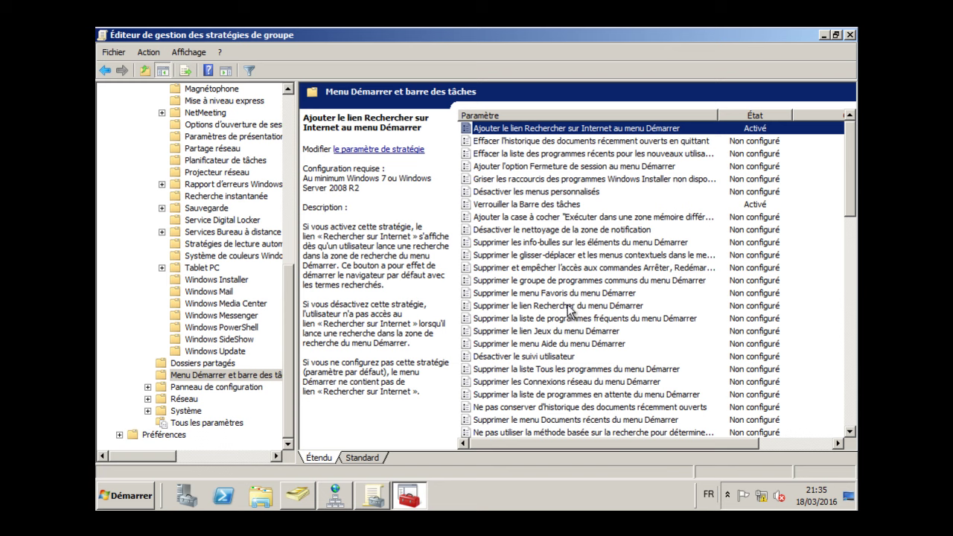
pyautogui.click(557, 167)
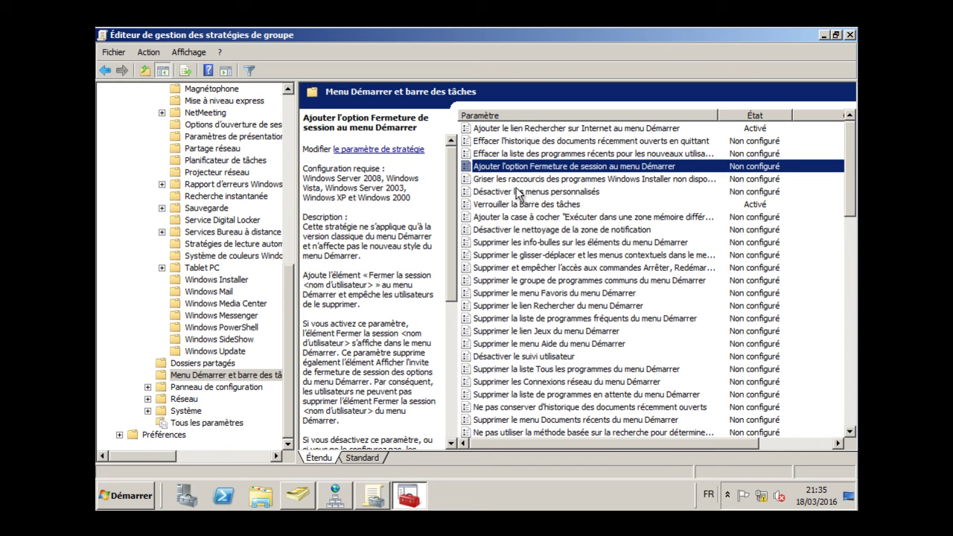
# Widen the Paramètre column and step down through the Start menu settings list
pyautogui.moveTo(715, 112); pyautogui.dragTo(785, 111)
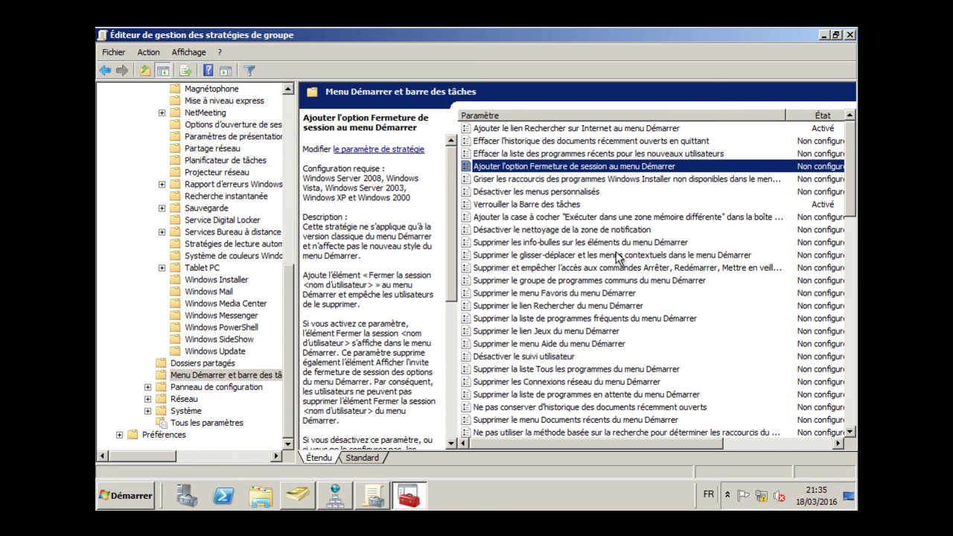
pyautogui.click(640, 281)
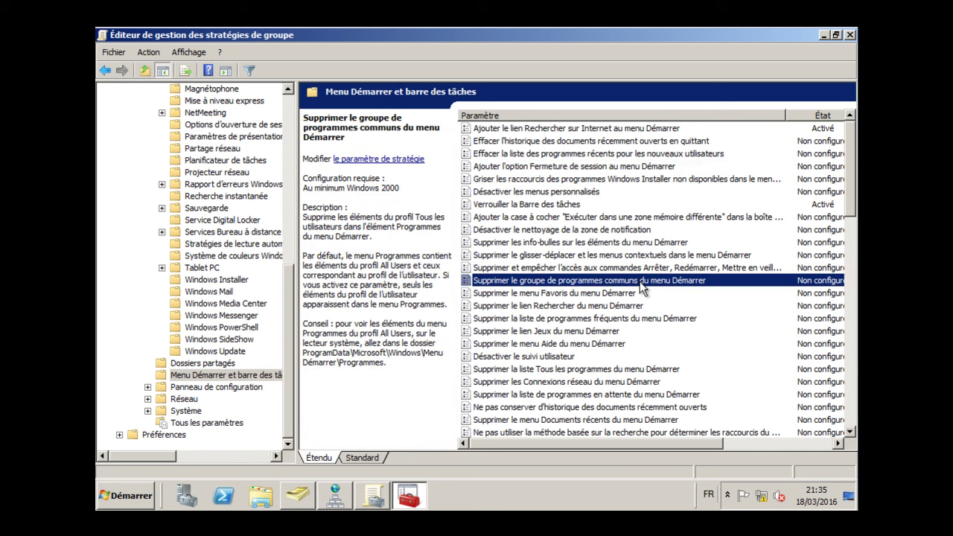
pyautogui.press('Down')
pyautogui.press('Down')
pyautogui.press('Down')
pyautogui.press('Down')
pyautogui.press('Down')
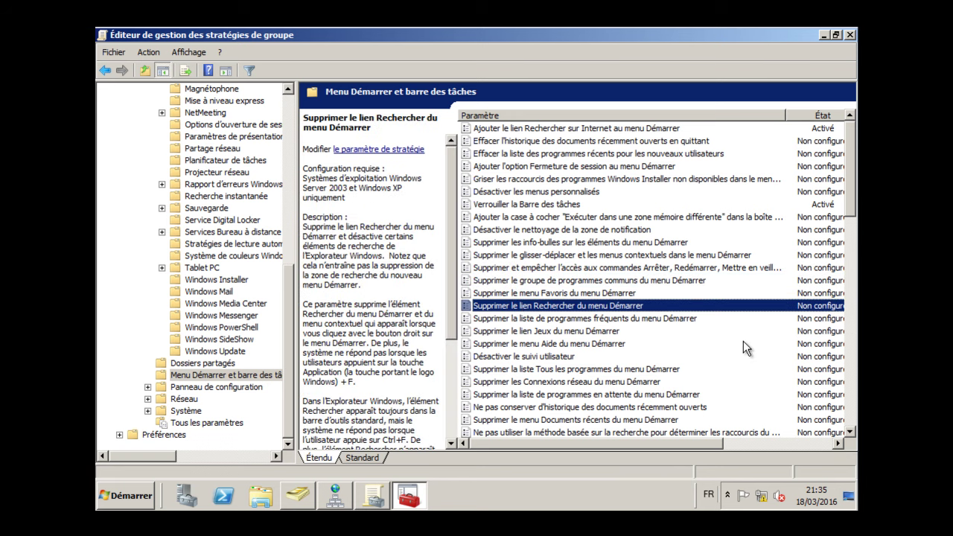
pyautogui.press('Down')
pyautogui.press('Down')
pyautogui.press('Down')
pyautogui.press('Down')
pyautogui.press('Down')
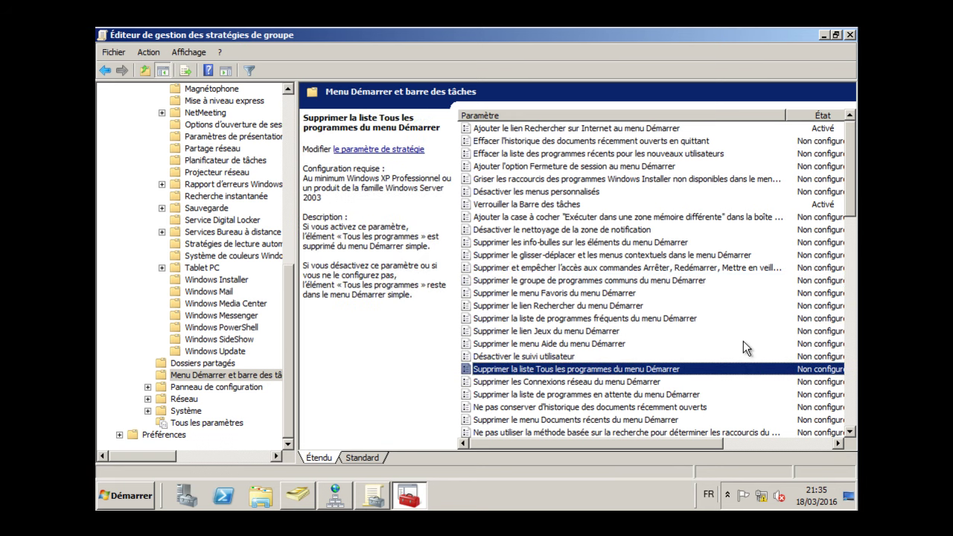
pyautogui.press('Down')
pyautogui.press('Down')
pyautogui.press('Down')
pyautogui.press('Down')
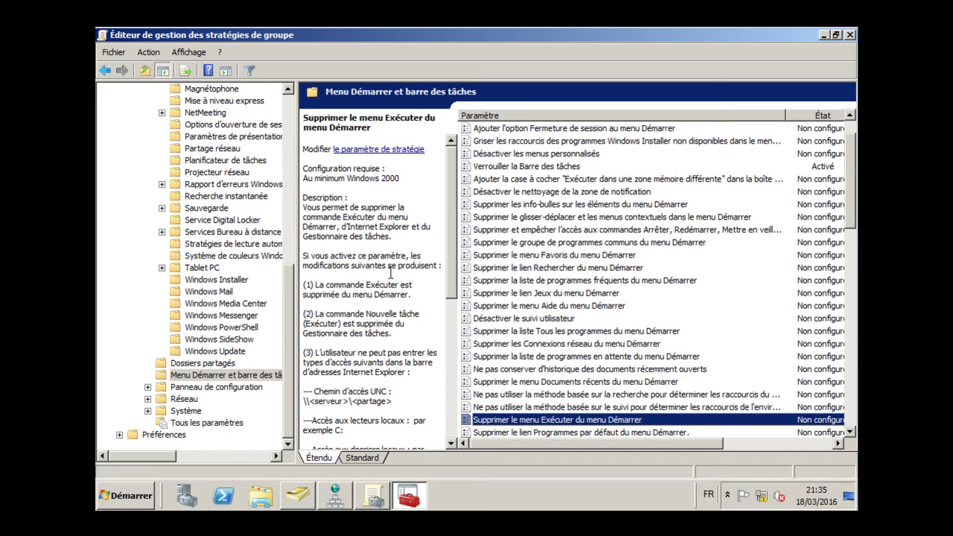
# Set 'Supprimer le menu Exécuter du menu Démarrer' to Activé and apply it
pyautogui.rightClick(564, 425)
pyautogui.click(610, 335)
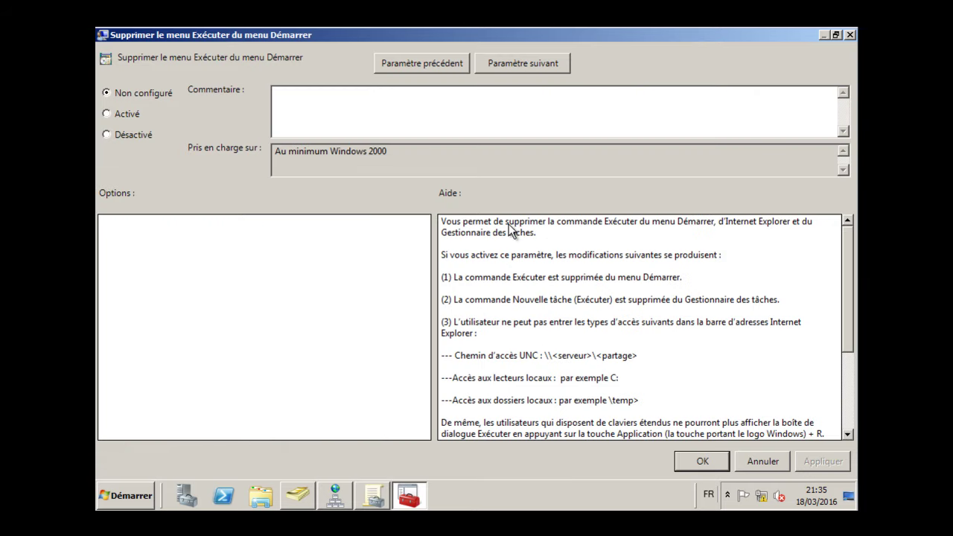
pyautogui.click(126, 114)
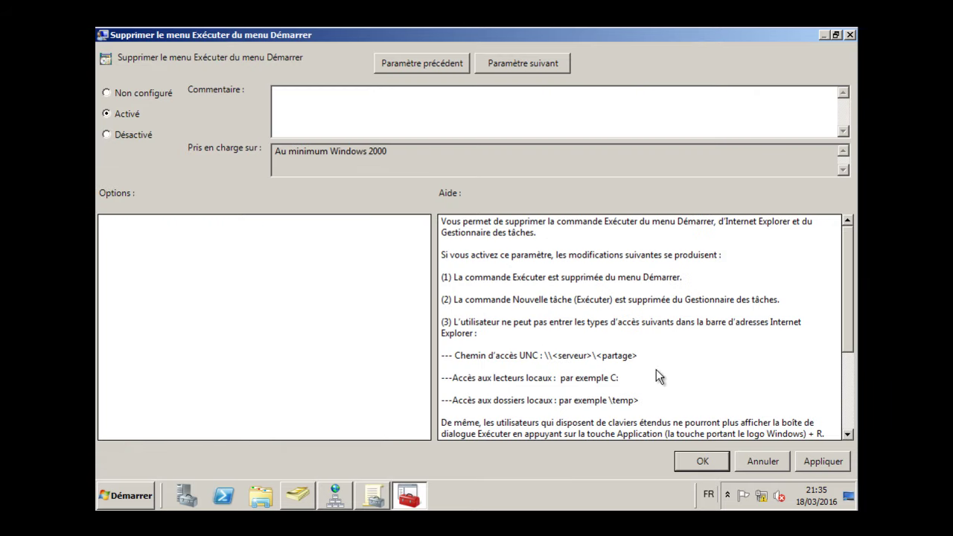
pyautogui.click(812, 462)
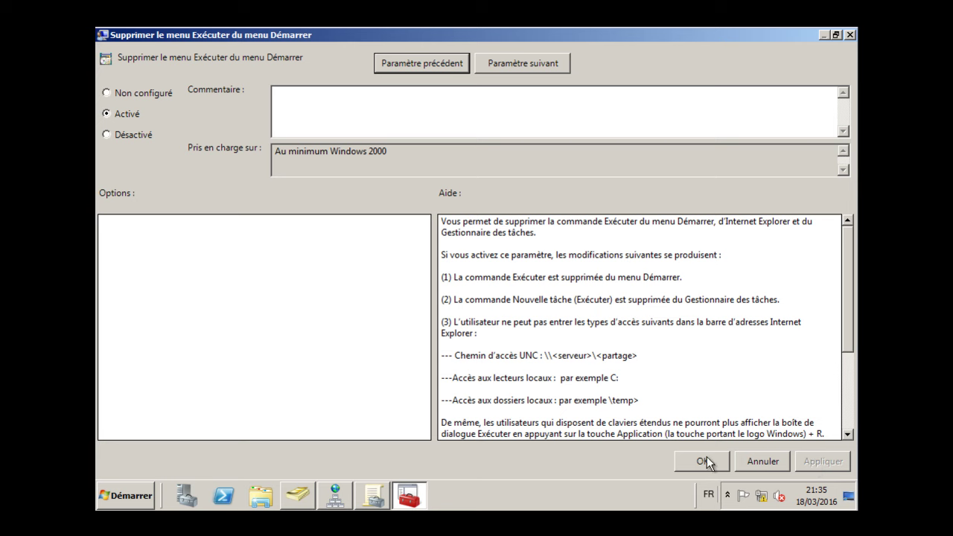
pyautogui.click(704, 462)
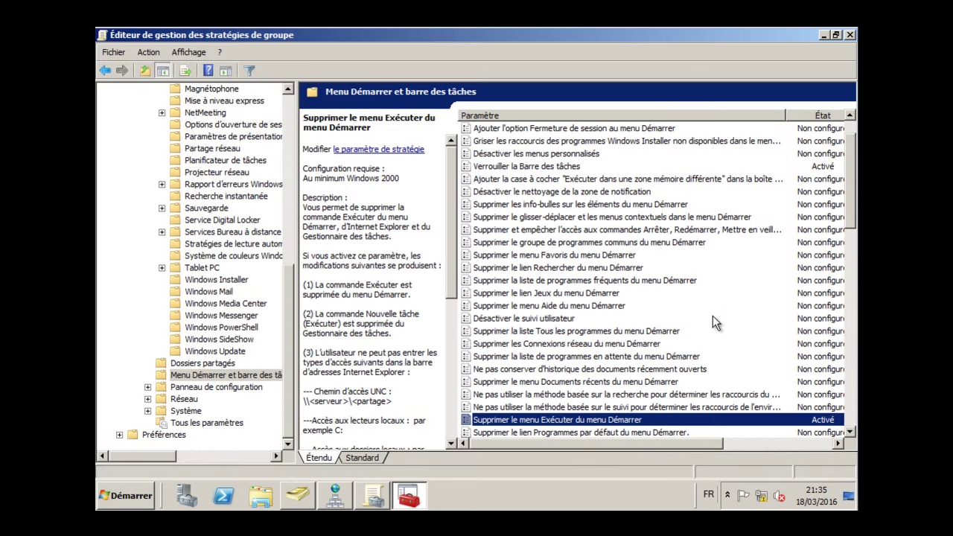
pyautogui.press('Down')
pyautogui.press('Down')
pyautogui.press('Down')
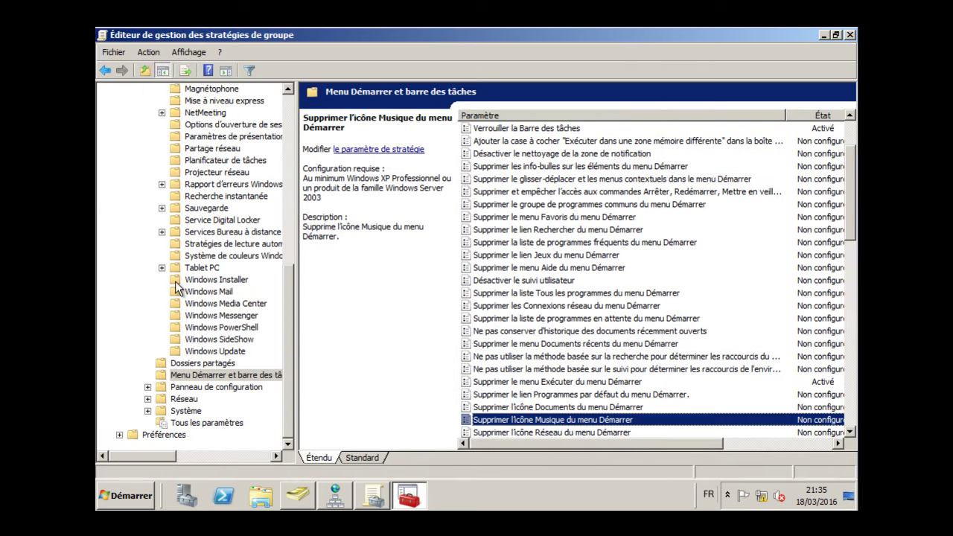
# Browse the Sauvegarde, Partage réseau and Planificateur de tâches policy folders
pyautogui.click(211, 208)
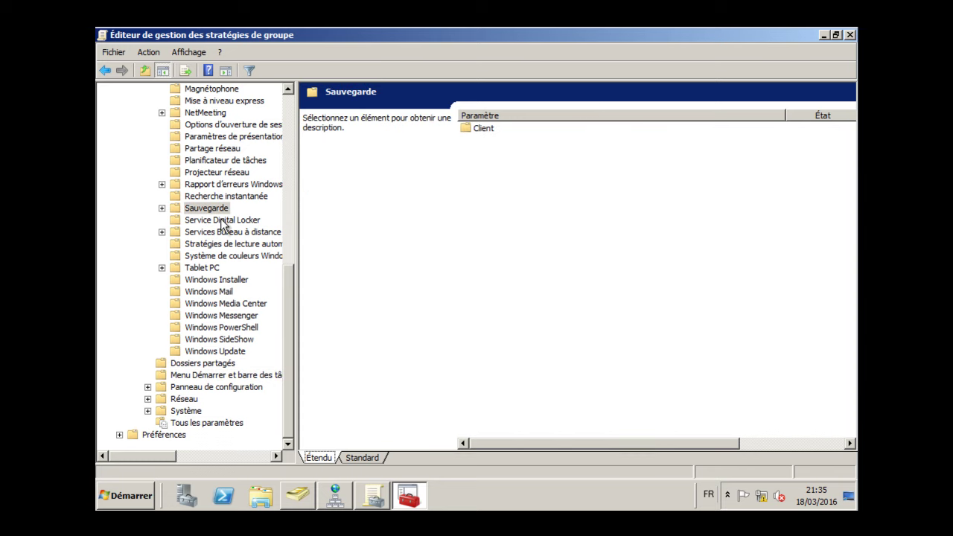
pyautogui.click(219, 150)
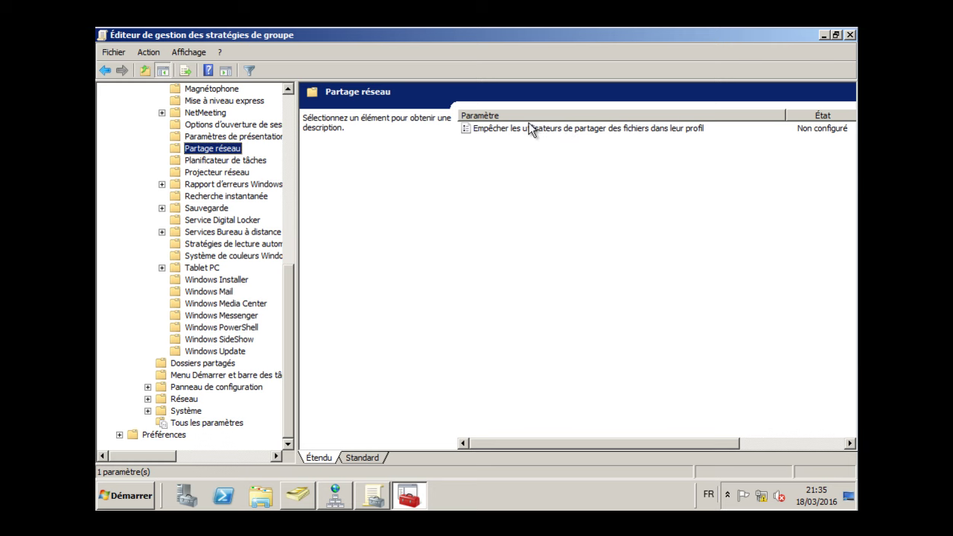
pyautogui.click(253, 163)
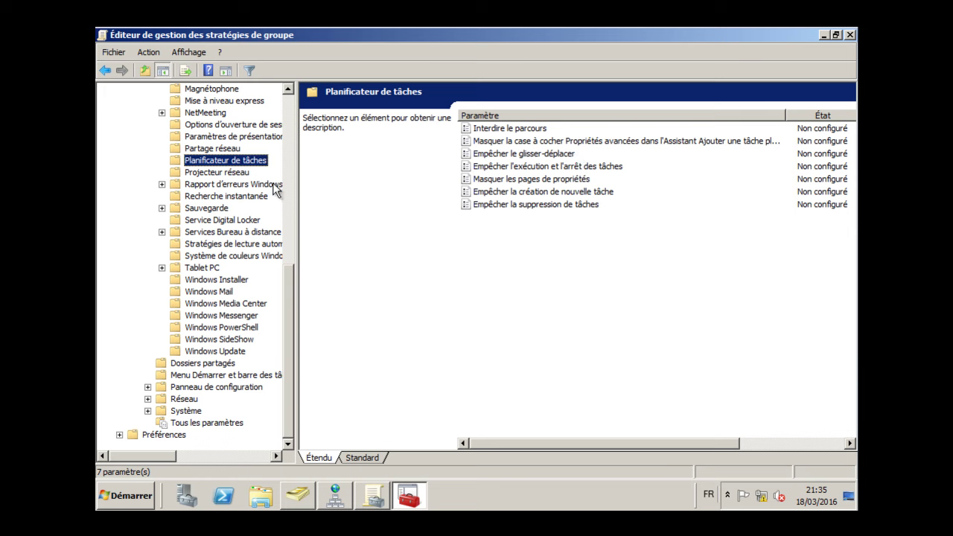
pyautogui.moveTo(286, 294); pyautogui.dragTo(284, 246)
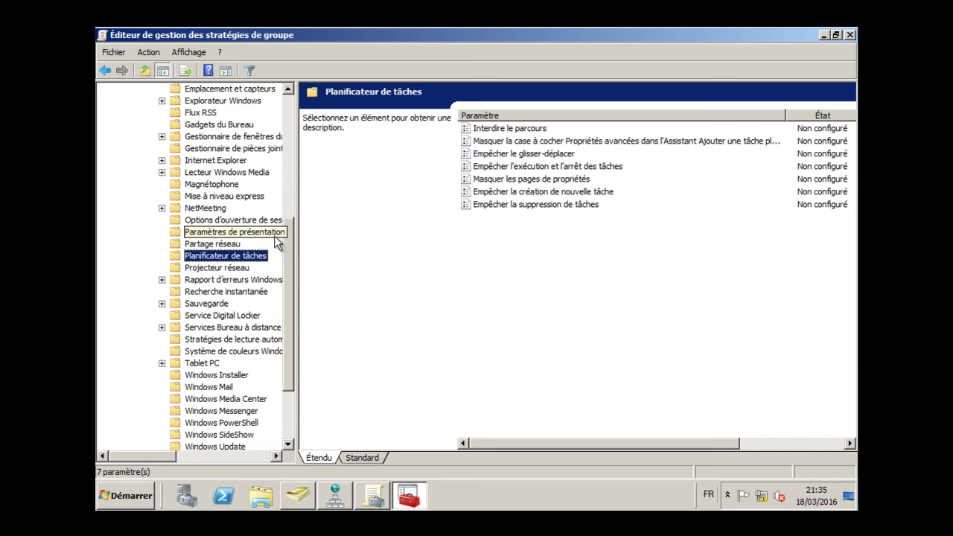
pyautogui.moveTo(291, 292); pyautogui.dragTo(290, 171)
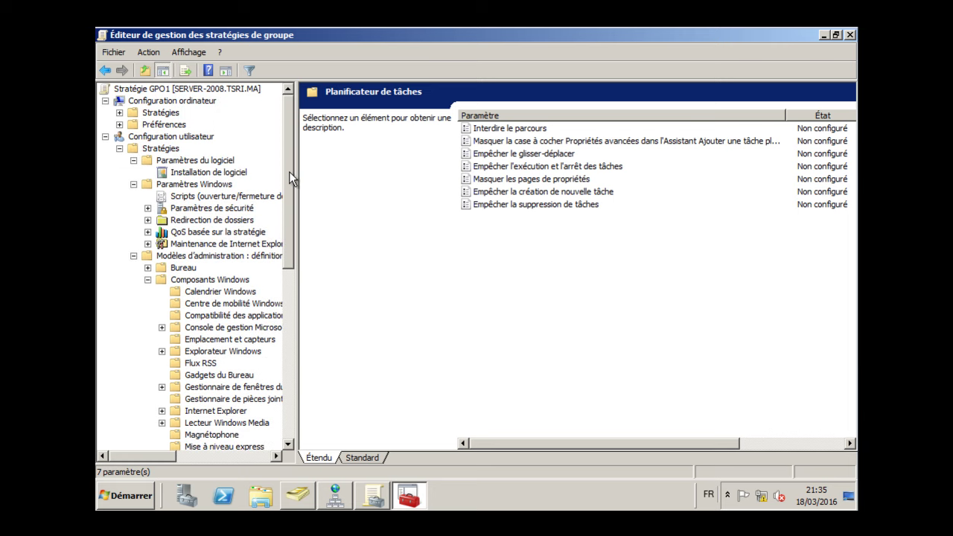
# Read several Explorateur Windows setting descriptions, then close the Group Policy Management Editor
pyautogui.click(235, 352)
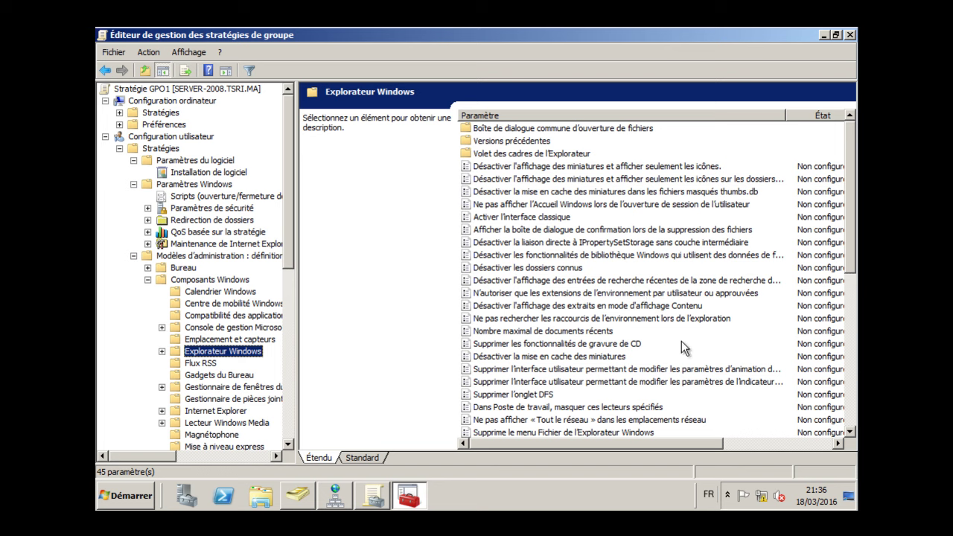
pyautogui.click(532, 334)
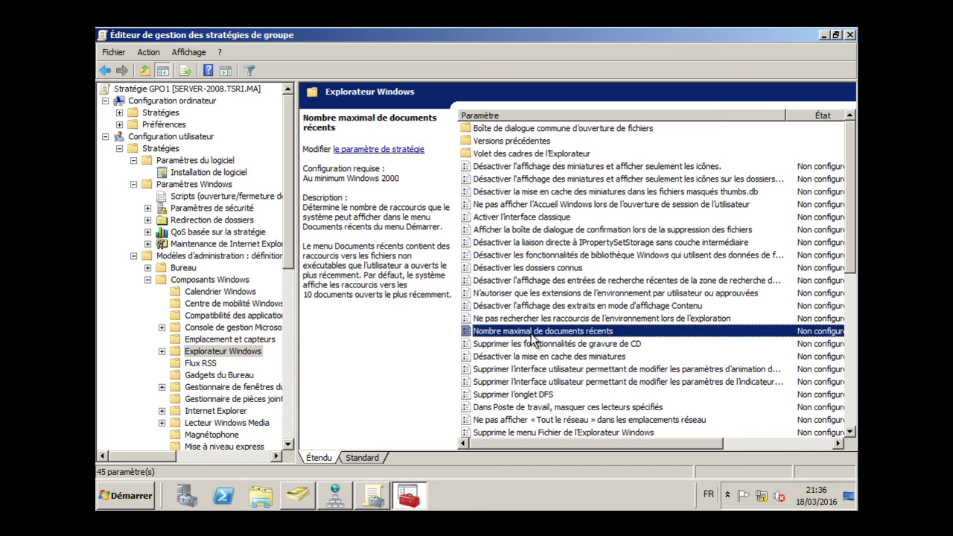
pyautogui.click(537, 397)
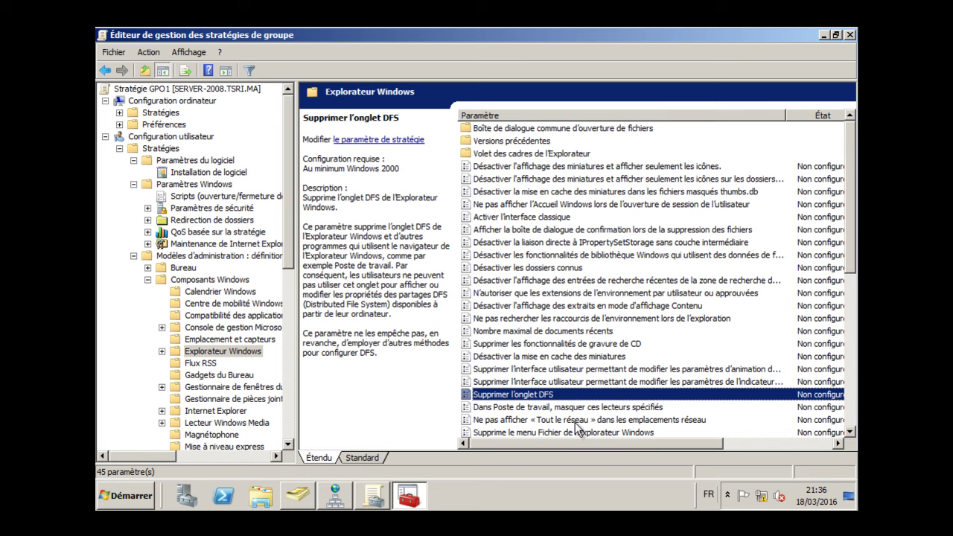
pyautogui.click(563, 420)
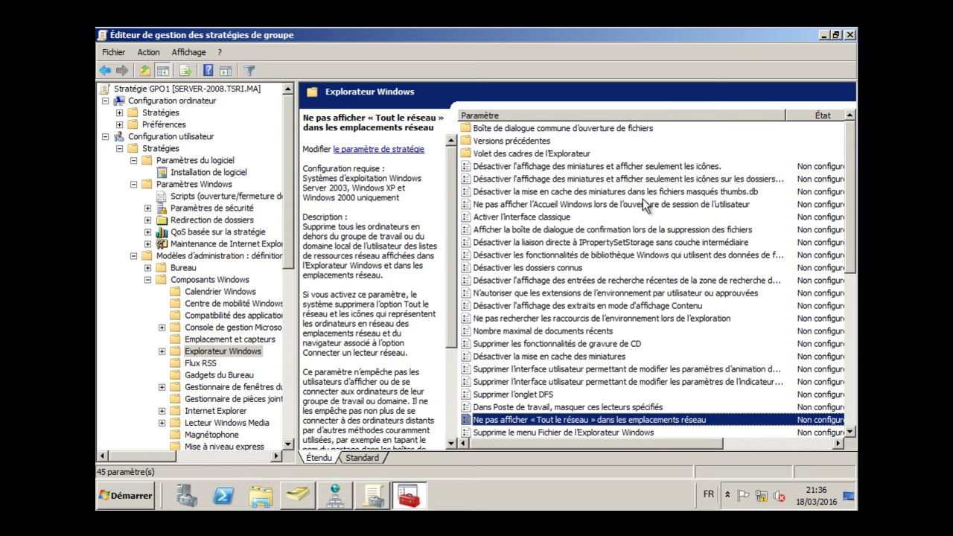
pyautogui.click(850, 35)
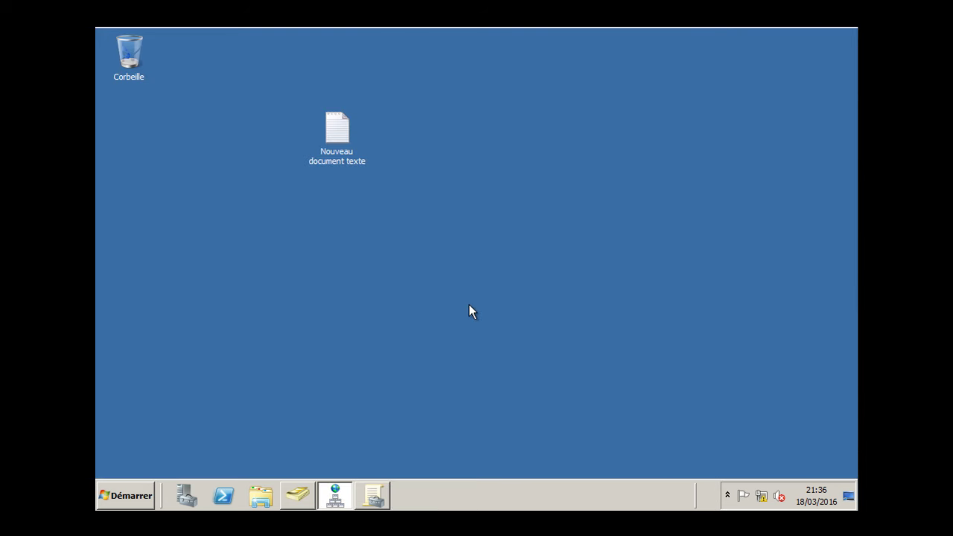
# Enforce the GPO1 link on the Users-TSRI organizational unit
pyautogui.click(372, 496)
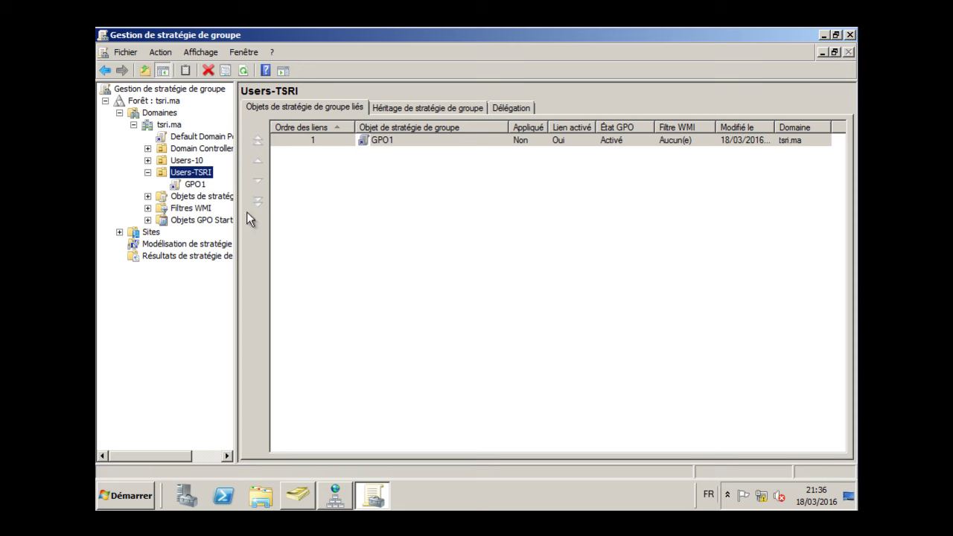
pyautogui.rightClick(196, 186)
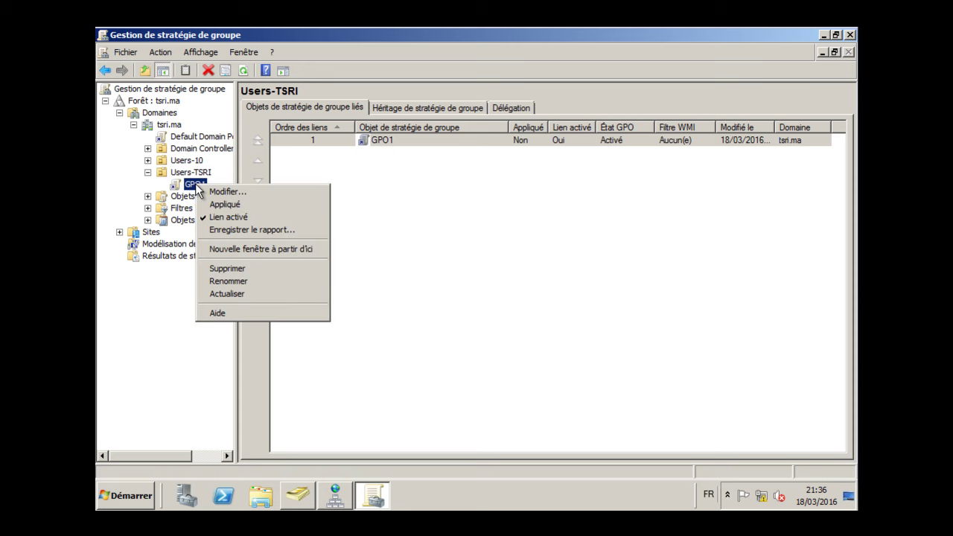
pyautogui.click(226, 204)
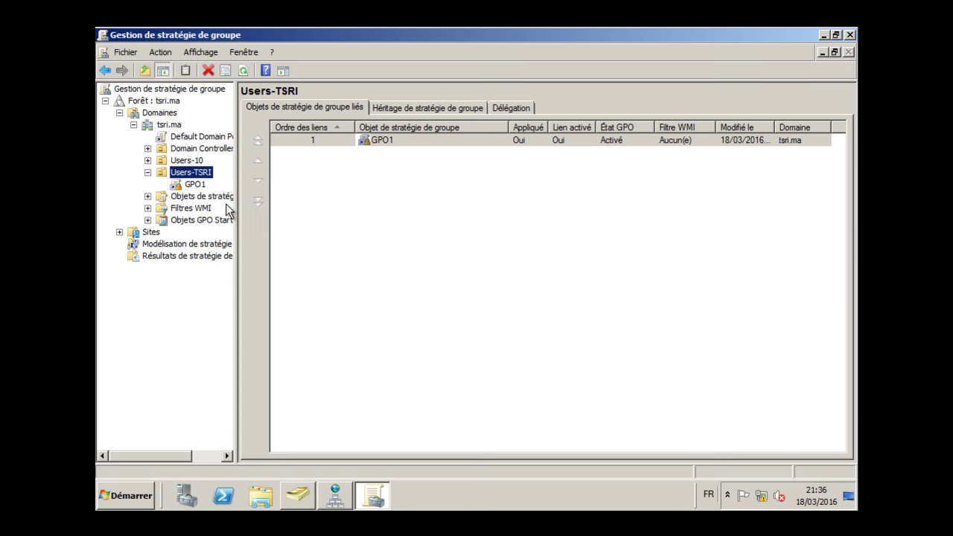
# Open the GPO1 link under Users-TSRI, dismissing the link-editing warning
pyautogui.rightClick(200, 177)
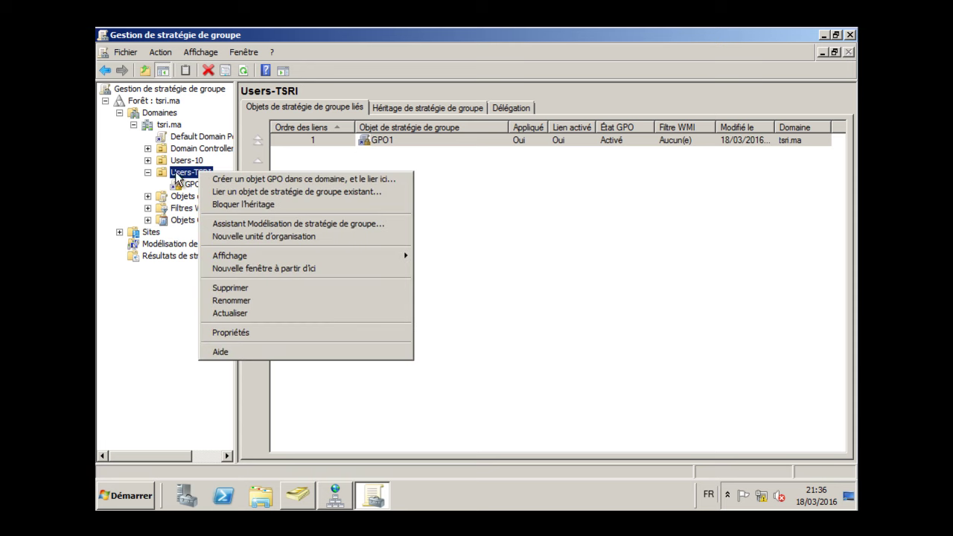
pyautogui.click(196, 196)
pyautogui.click(195, 185)
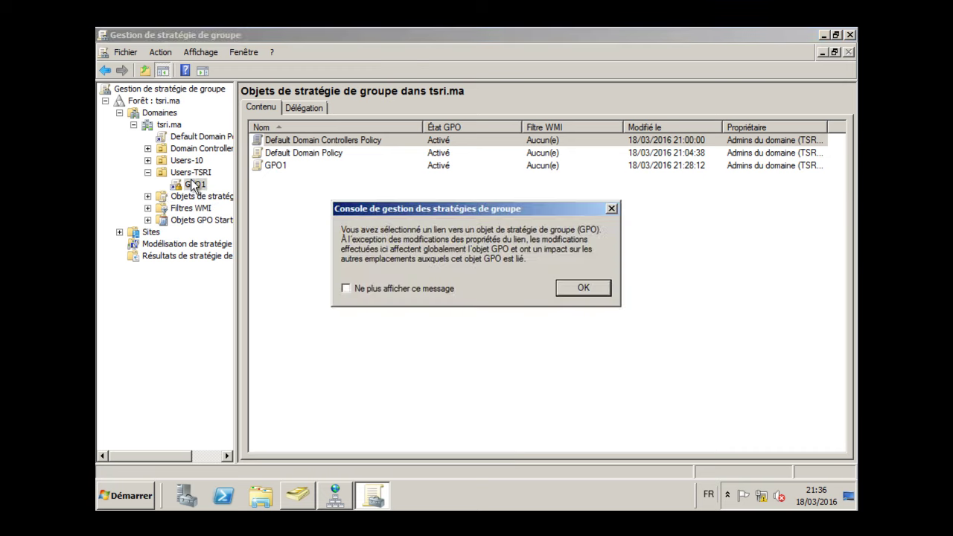
pyautogui.click(612, 207)
pyautogui.click(195, 174)
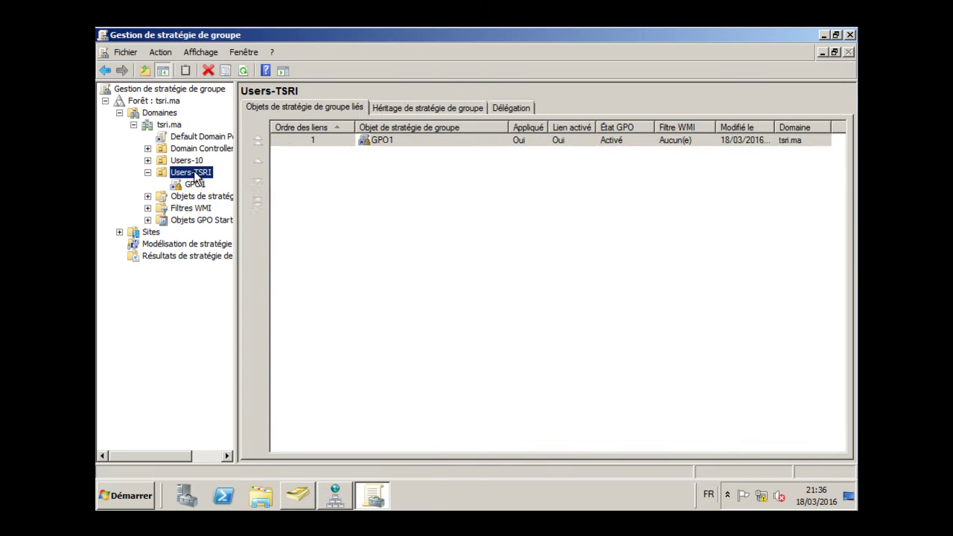
pyautogui.rightClick(195, 173)
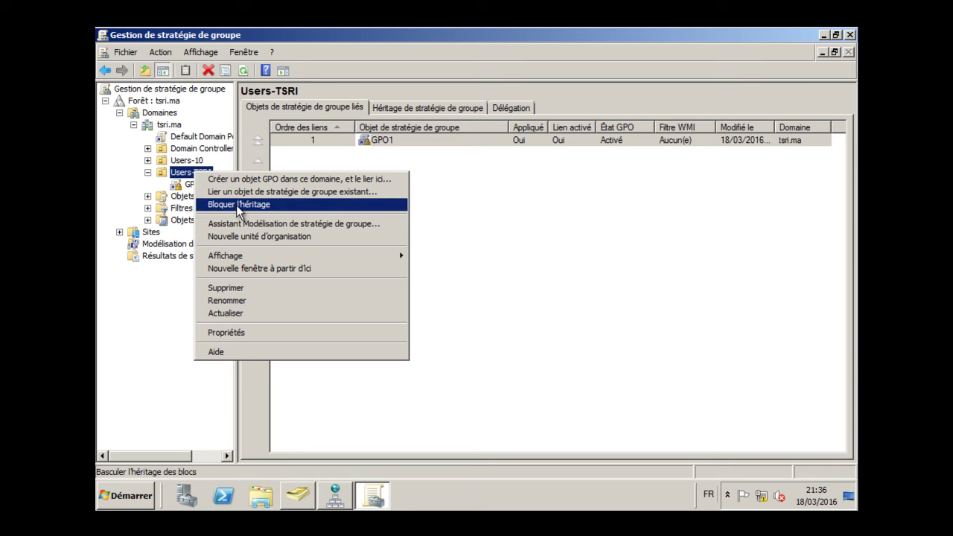
pyautogui.click(186, 184)
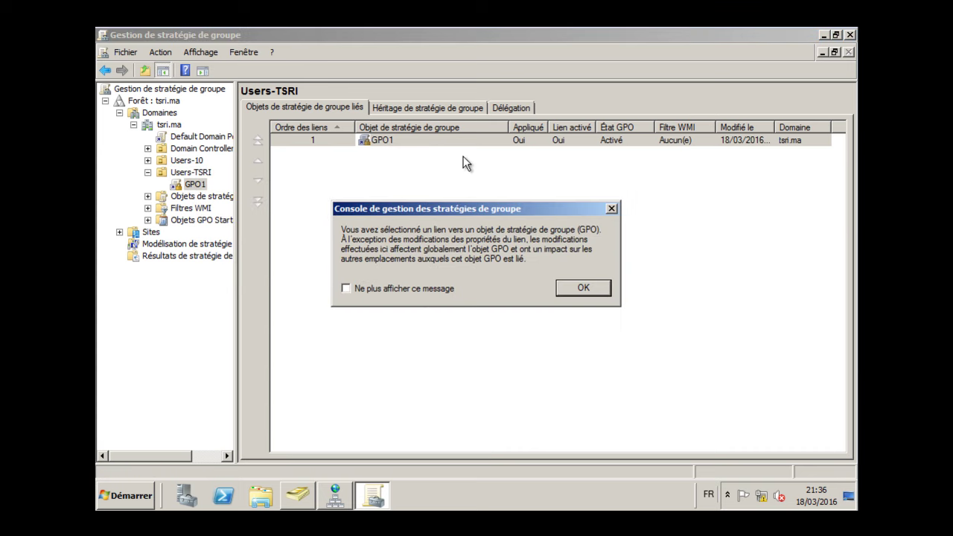
pyautogui.click(611, 209)
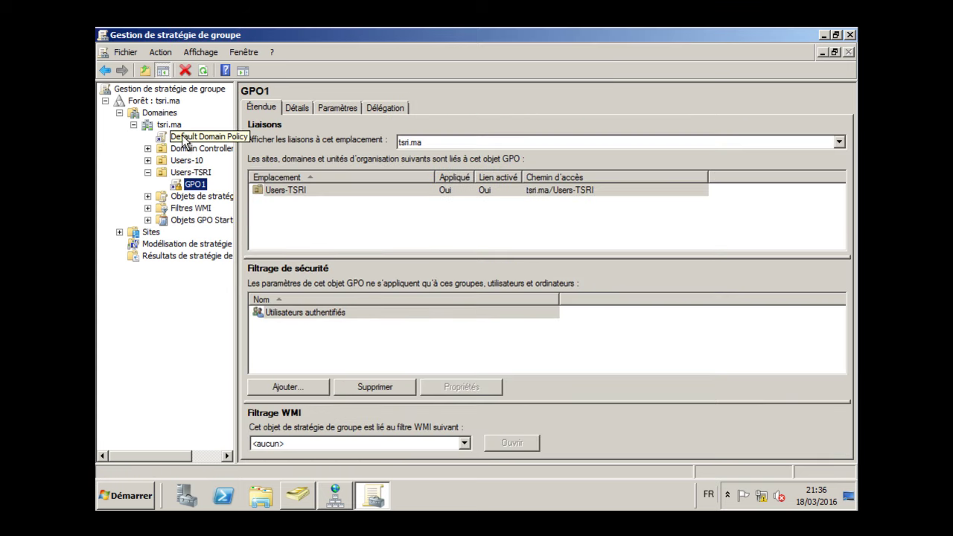
# Inspect the tsri.ma domain's linked GPOs and actions, then switch to the Windows 7 client
pyautogui.click(175, 126)
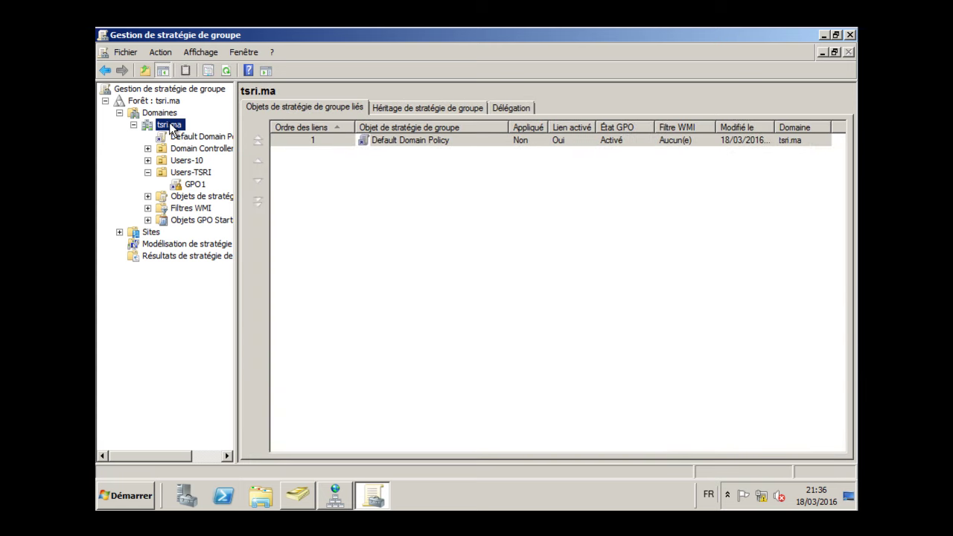
pyautogui.rightClick(173, 128)
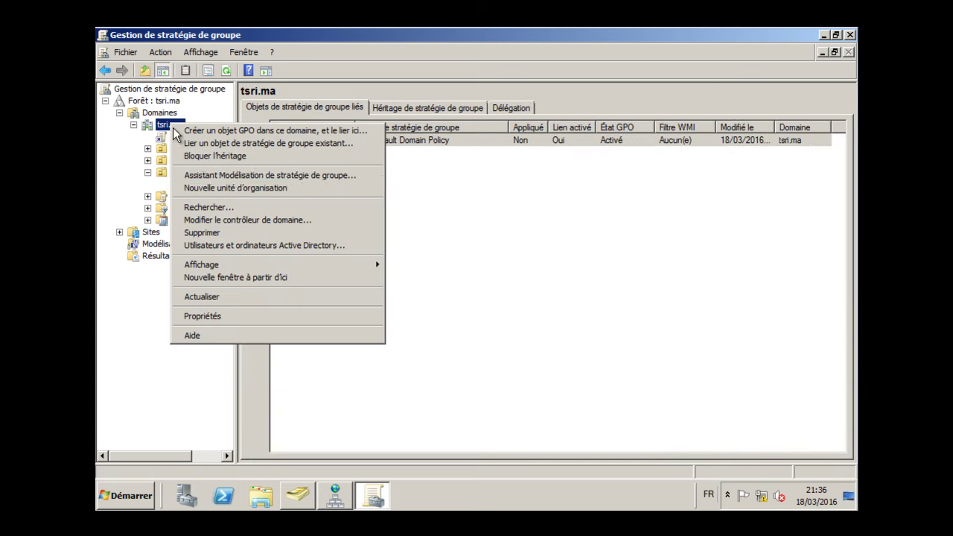
pyautogui.click(103, 153)
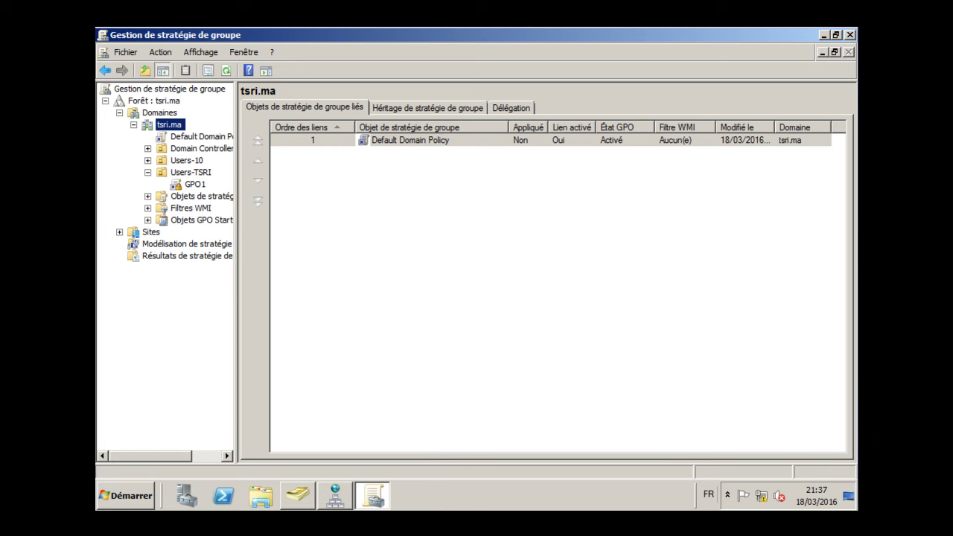
pyautogui.moveTo(440, 504)
pyautogui.click(526, 478)
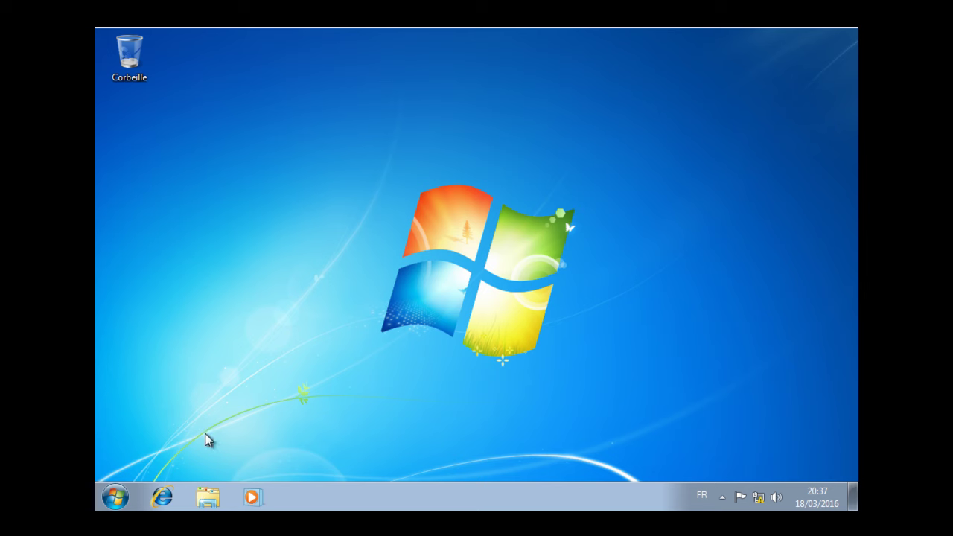
# Restart the Windows 7 client via the Start menu's Arrêter options
pyautogui.rightClick(369, 487)
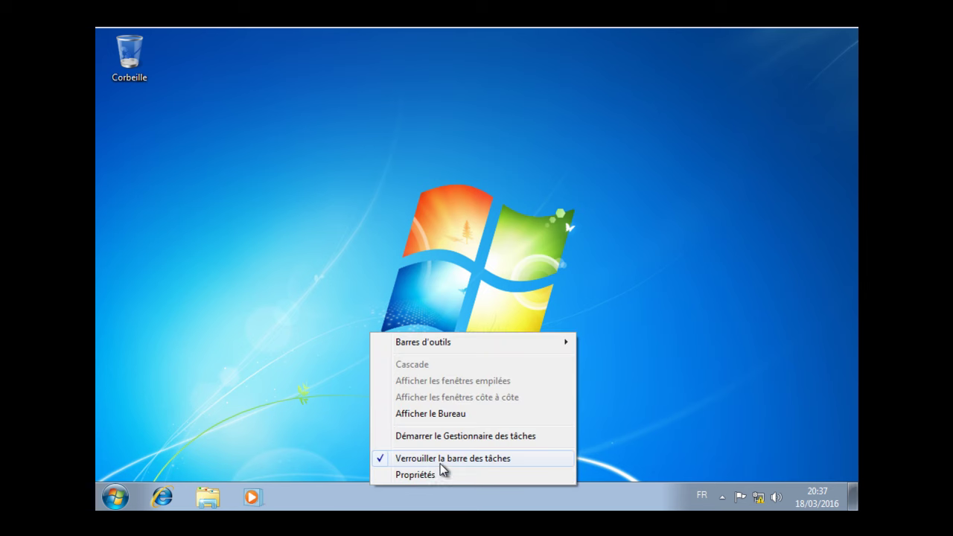
pyautogui.click(122, 502)
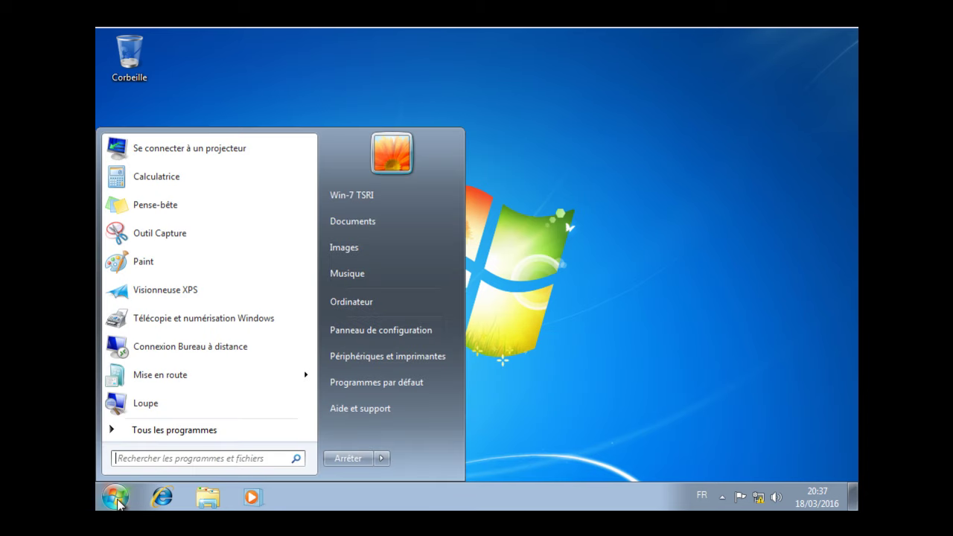
pyautogui.click(381, 458)
pyautogui.click(439, 441)
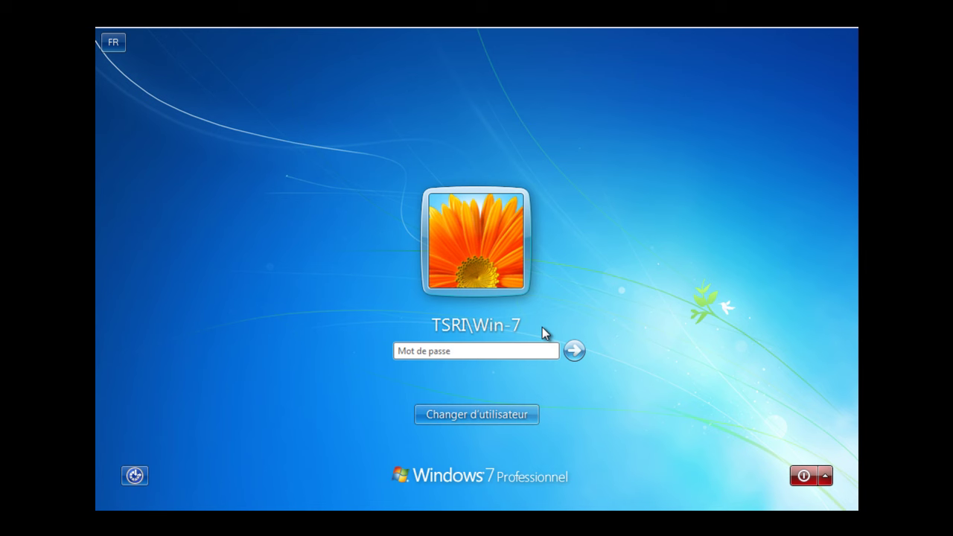
# Log on with the domain user's password and check the taskbar's lock option
pyautogui.write('*****')
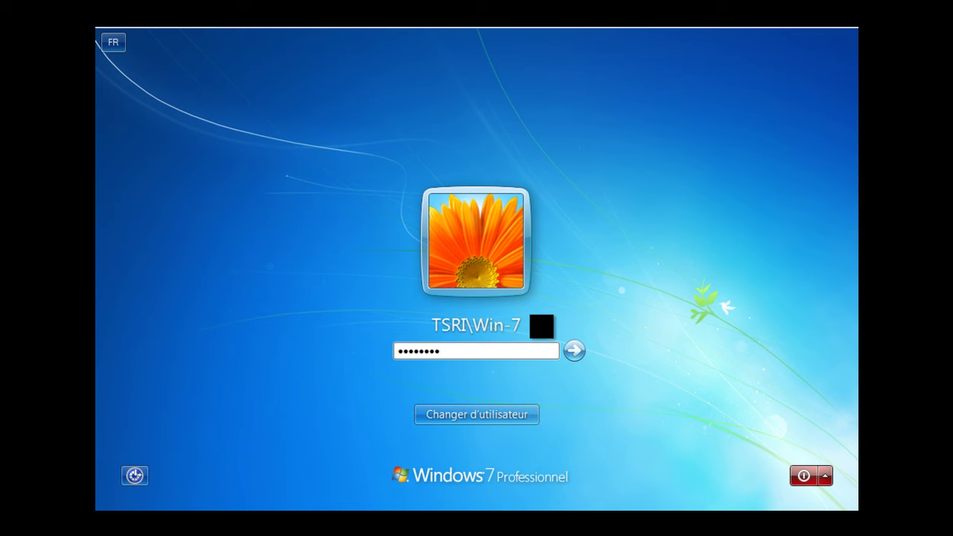
pyautogui.press('Return')
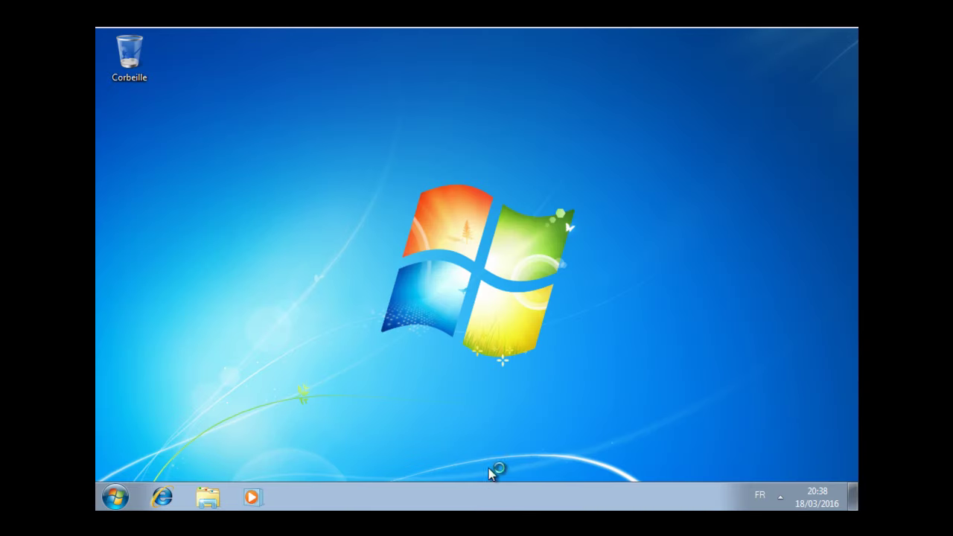
pyautogui.rightClick(470, 500)
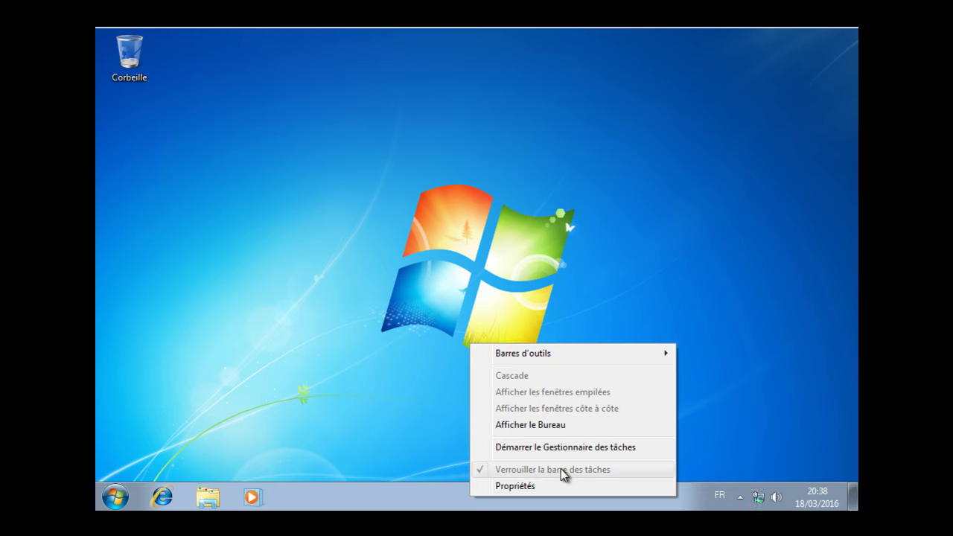
pyautogui.click(115, 496)
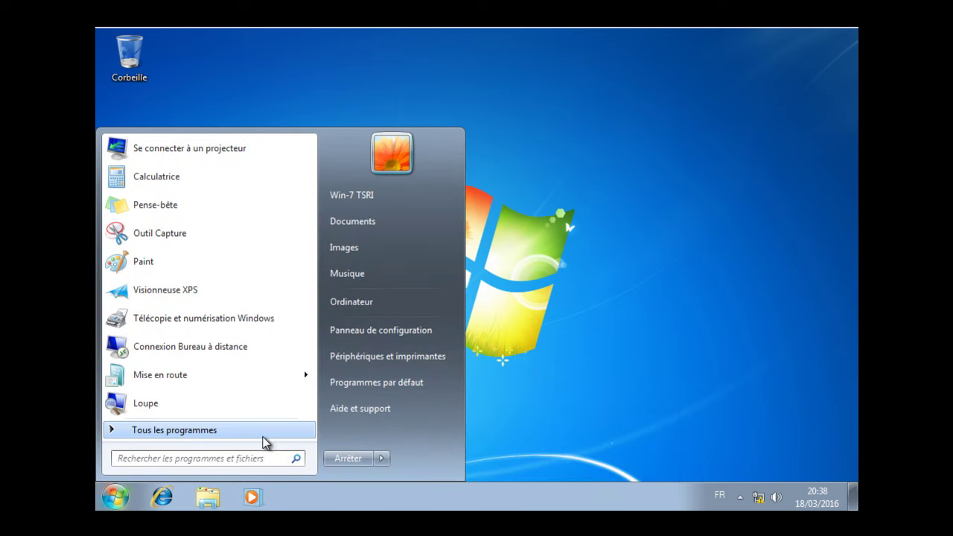
pyautogui.click(554, 164)
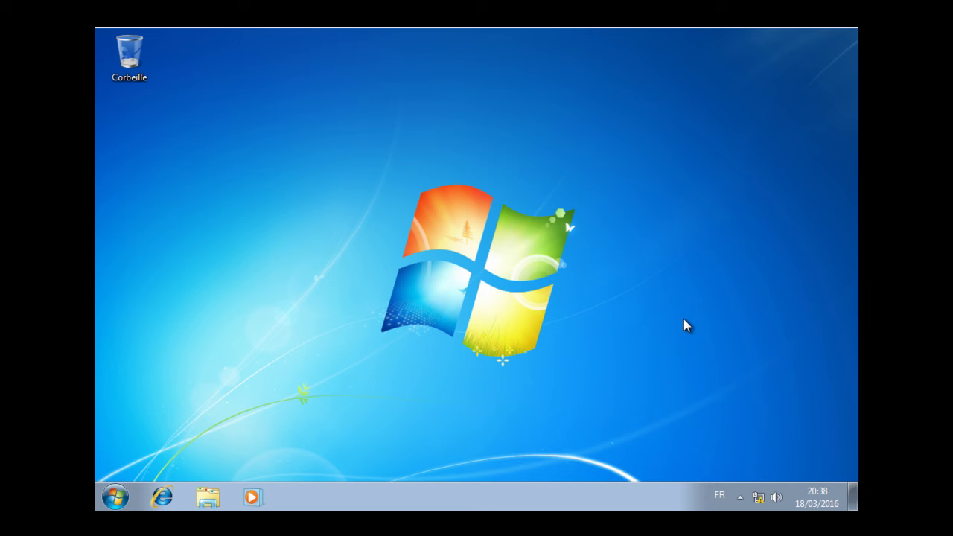
# Try opening the local area connection's Propriétés from Network and Sharing Center, declining the UAC prompt
pyautogui.click(753, 500)
pyautogui.click(732, 467)
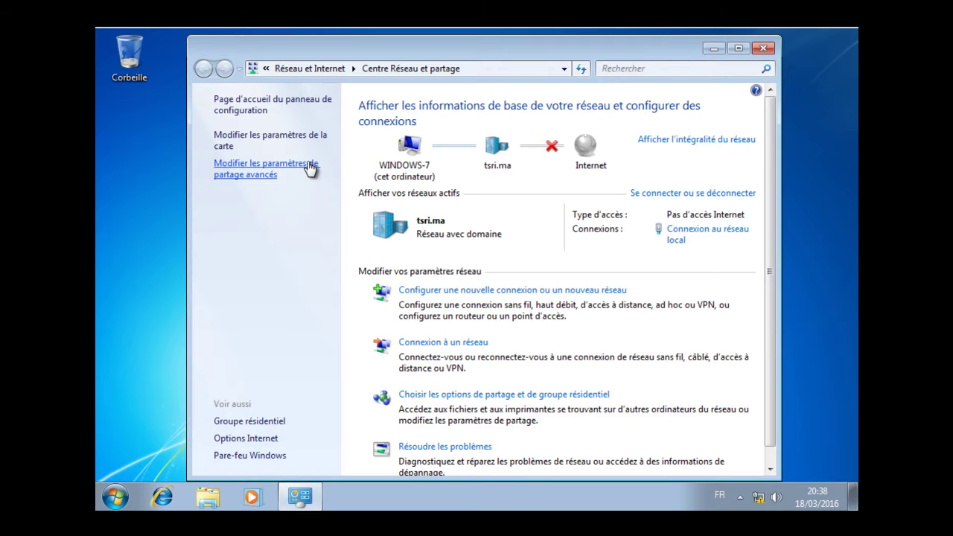
pyautogui.click(272, 142)
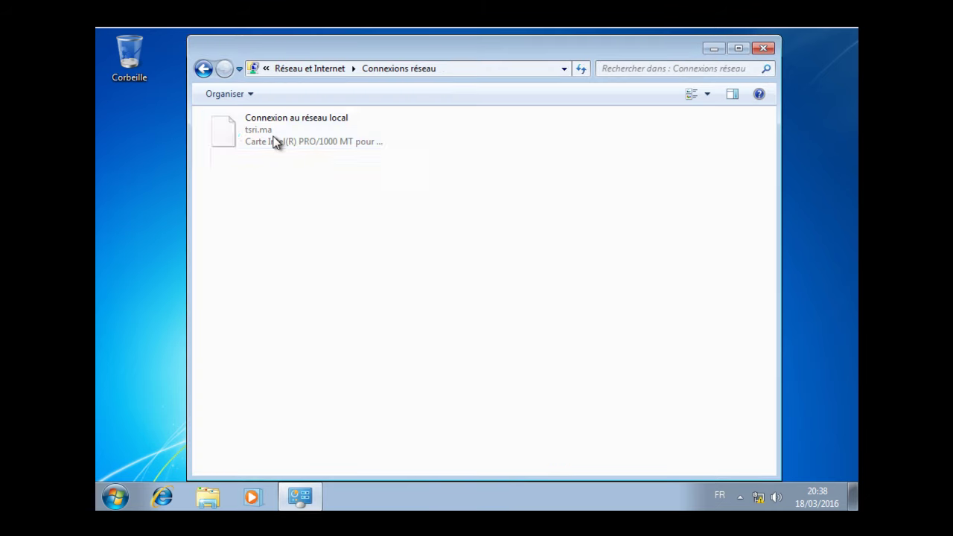
pyautogui.doubleClick(310, 128)
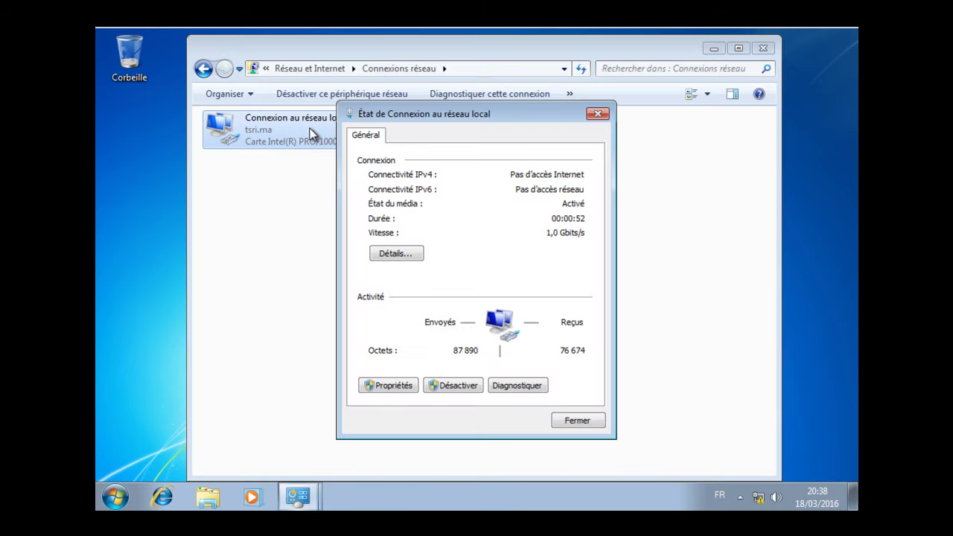
pyautogui.click(399, 387)
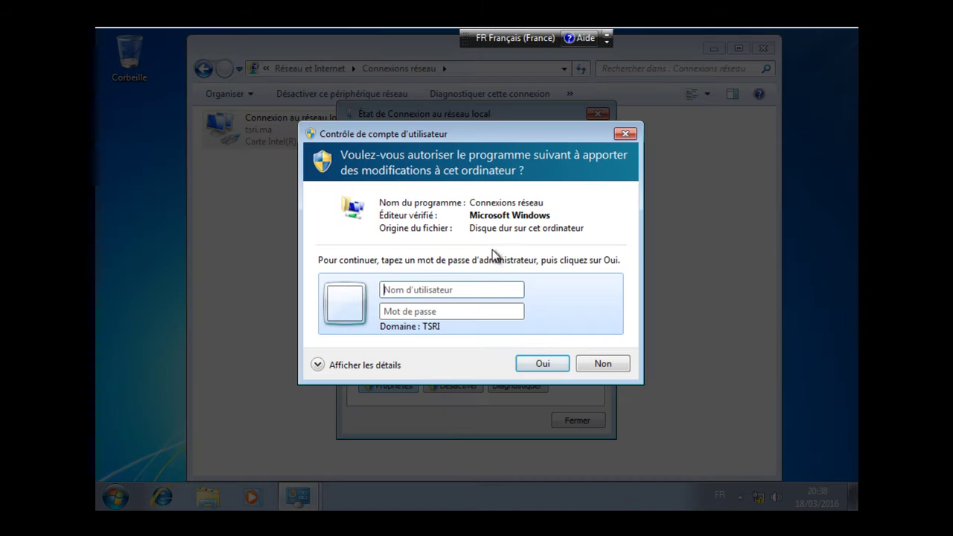
pyautogui.click(607, 365)
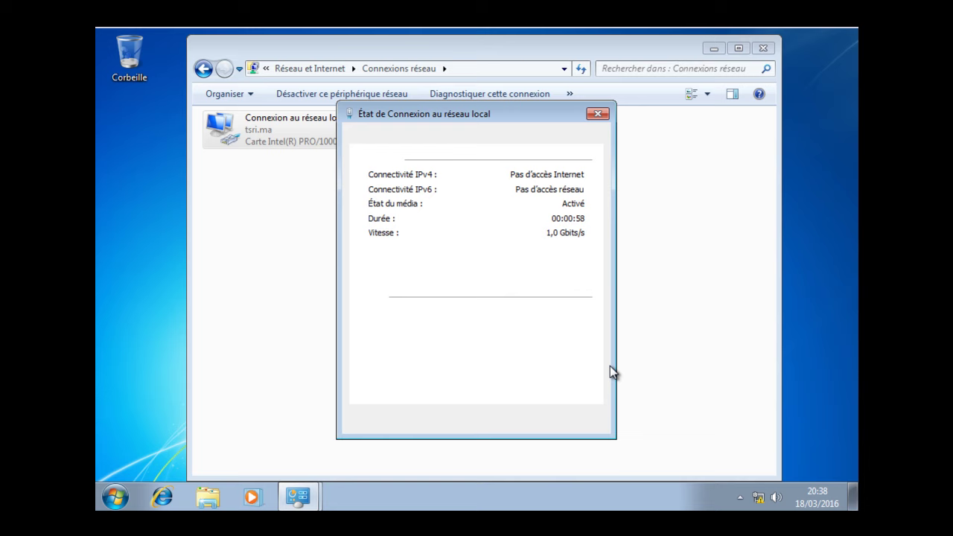
pyautogui.click(599, 115)
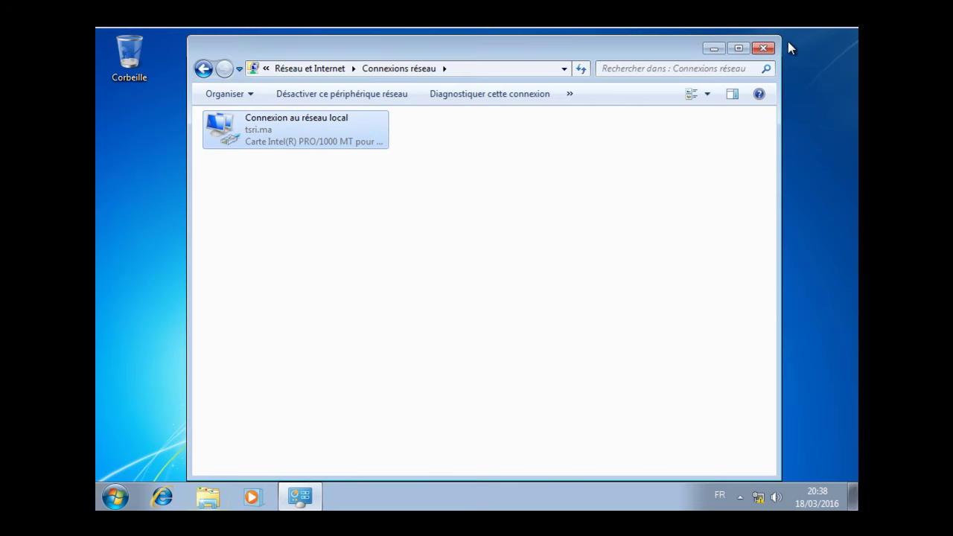
pyautogui.click(767, 49)
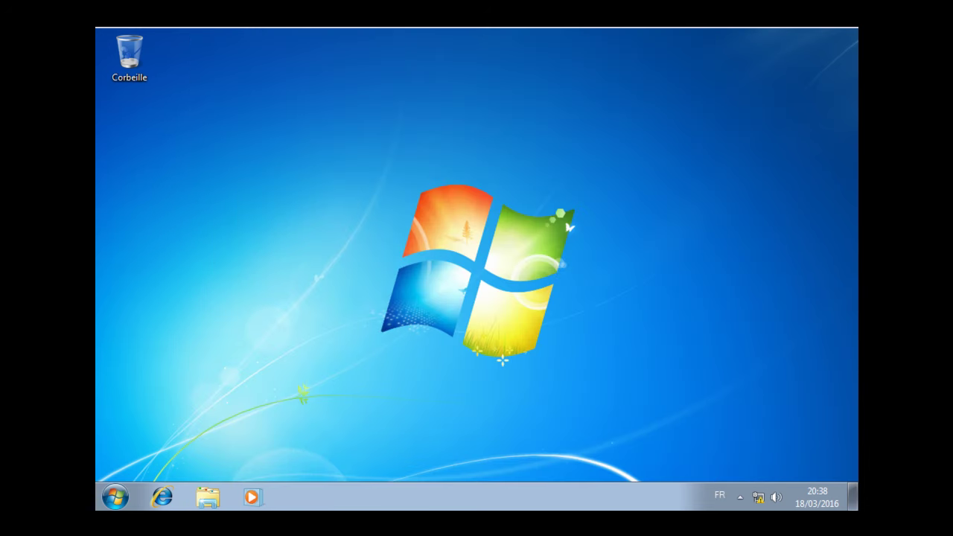
# On the Server, minimize Group Policy Management and delete the Nouveau document texte file
pyautogui.moveTo(300, 496)
pyautogui.click(313, 463)
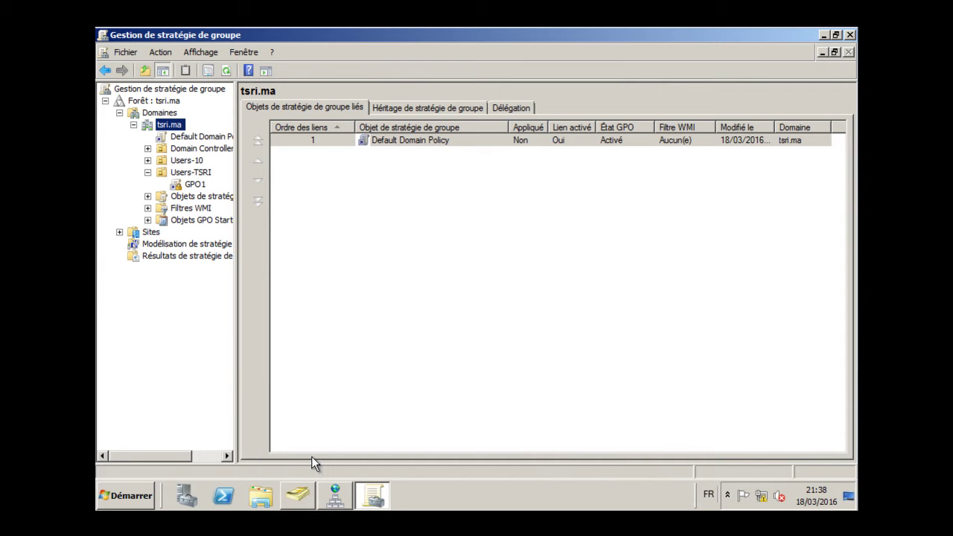
pyautogui.click(824, 35)
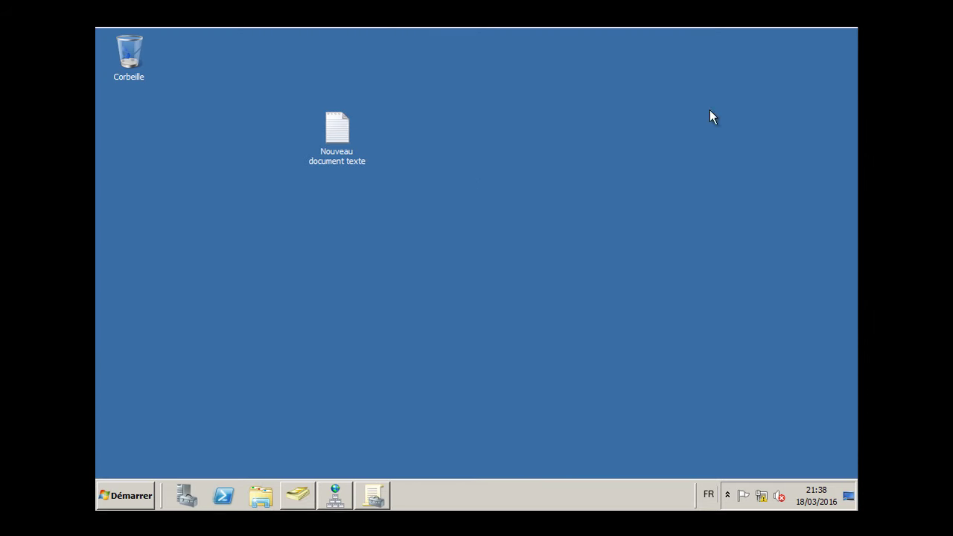
pyautogui.click(335, 137)
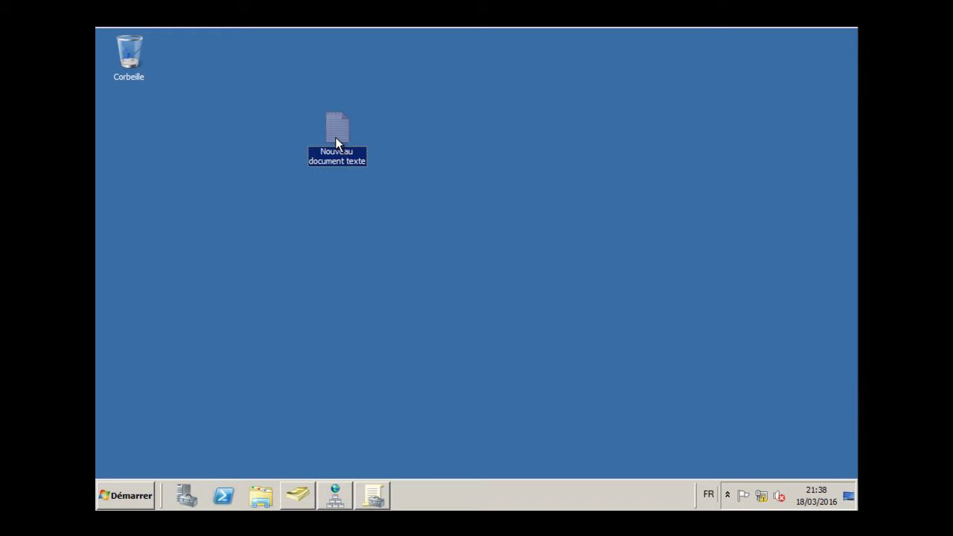
pyautogui.press('Delete')
pyautogui.press('Return')
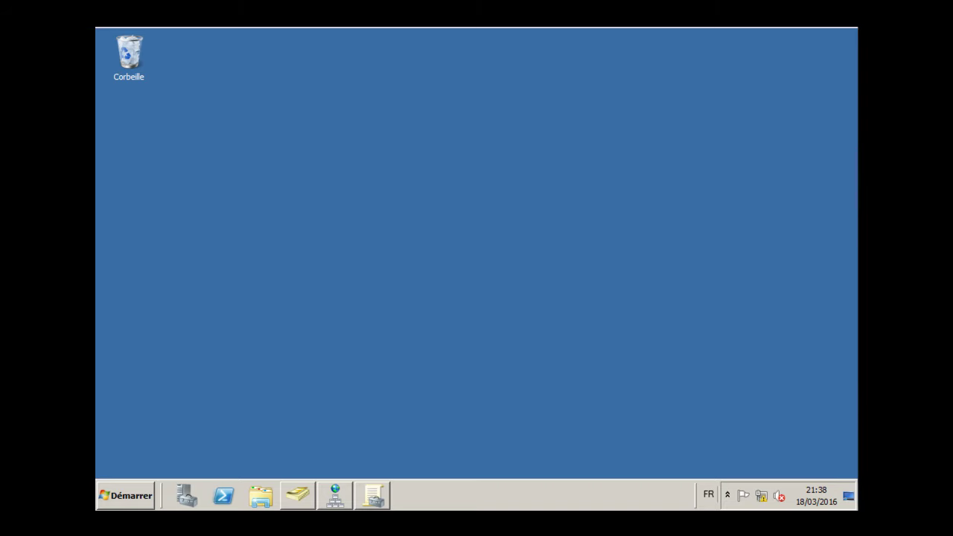